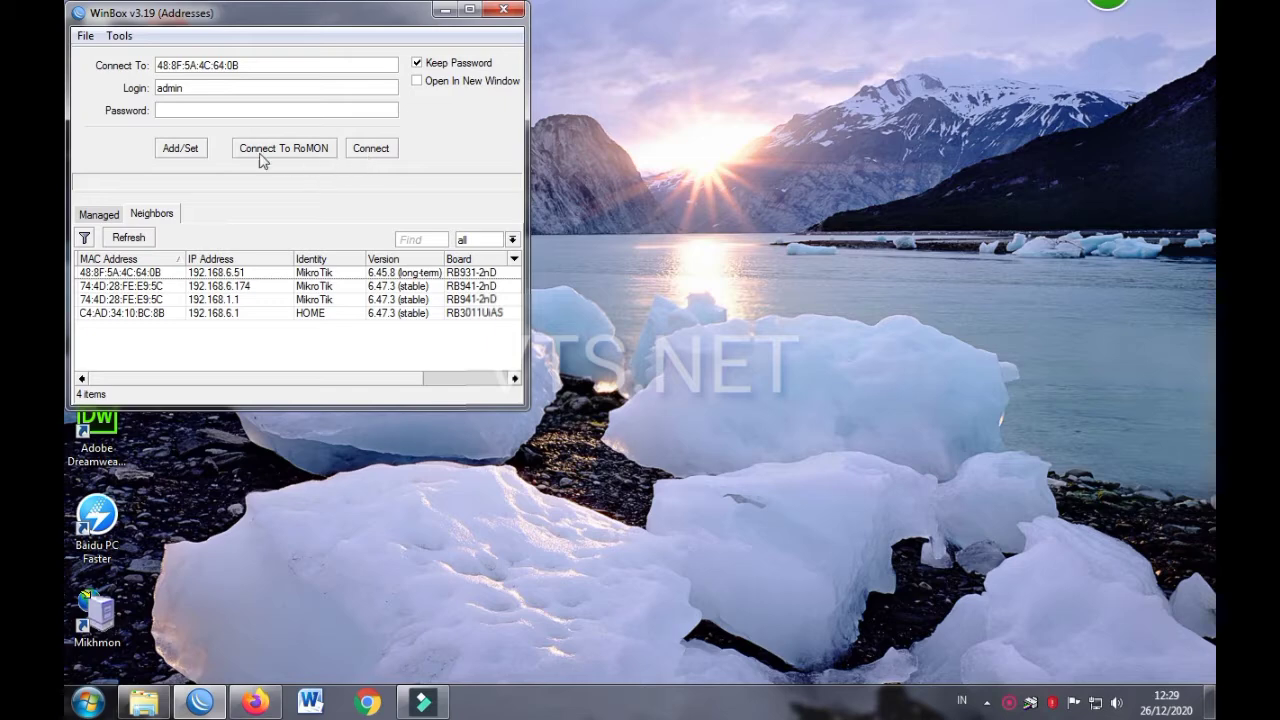
Refresh the neighbours, log in to the RB931 router and open its System menu
{"action": "left_click", "coordinate": [140, 236]}
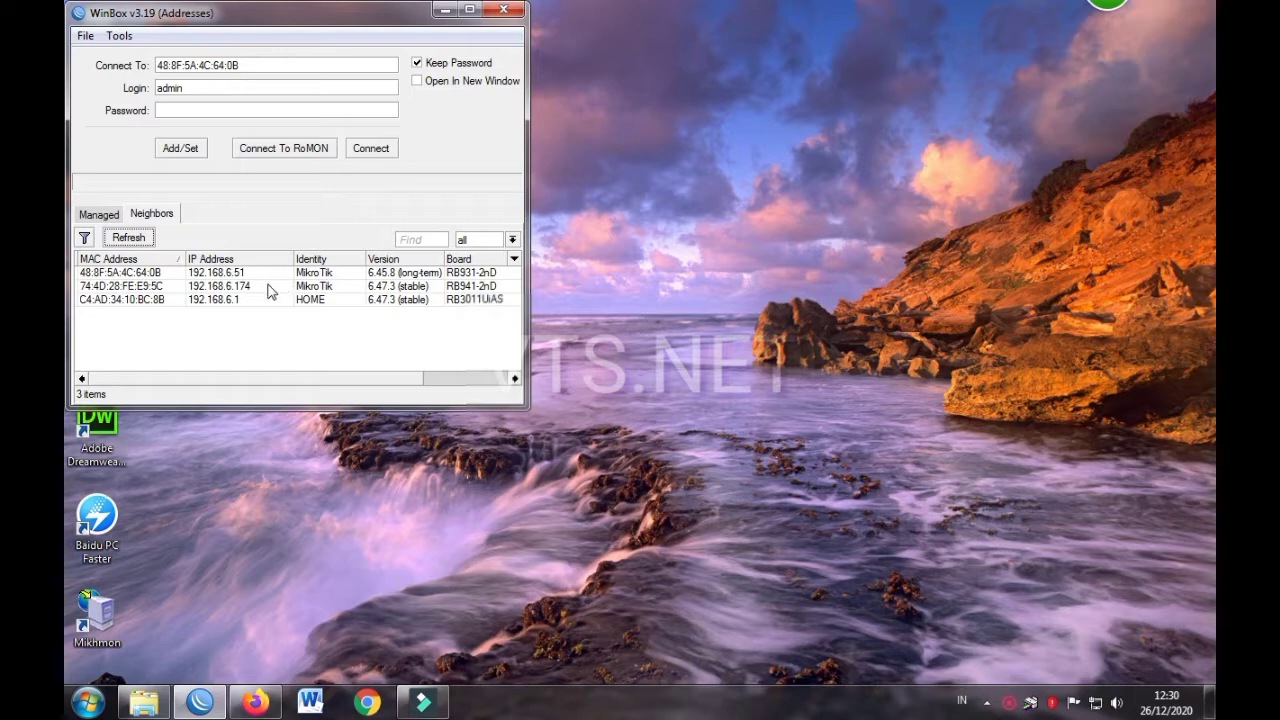
{"action": "left_click", "coordinate": [150, 275]}
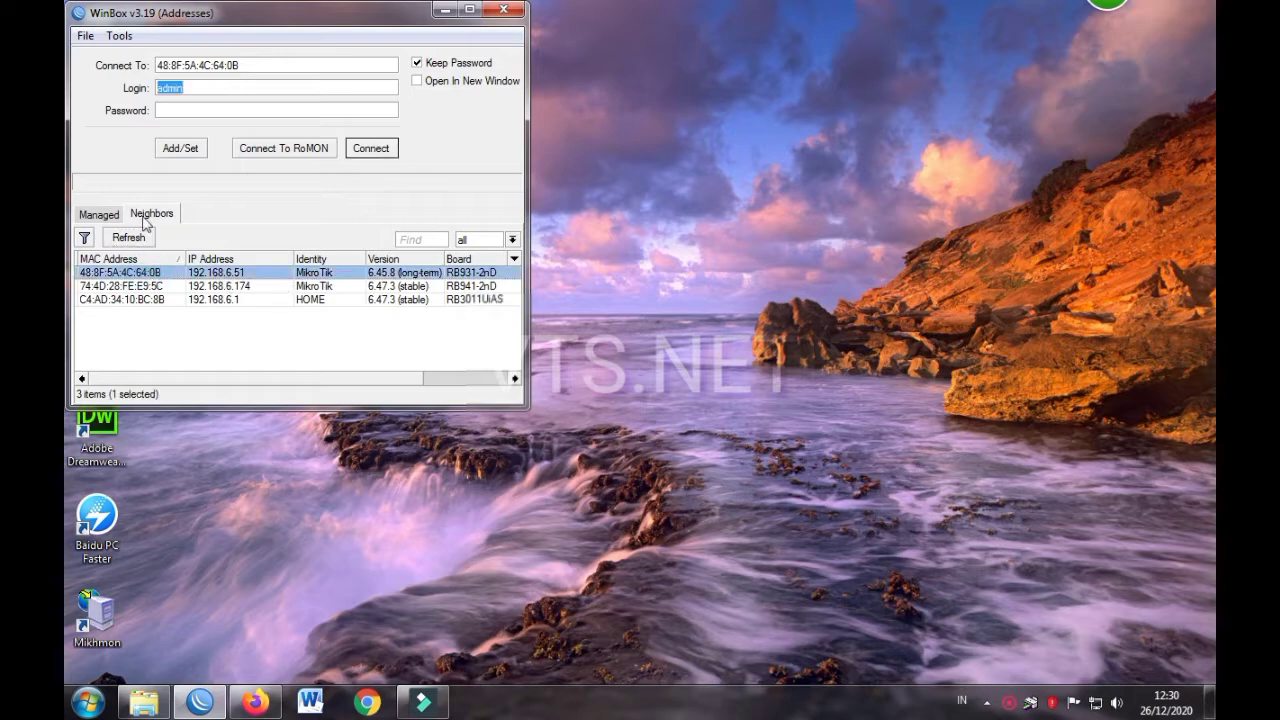
{"action": "left_click", "coordinate": [205, 89]}
{"action": "left_click", "coordinate": [160, 109]}
{"action": "left_click", "coordinate": [371, 148]}
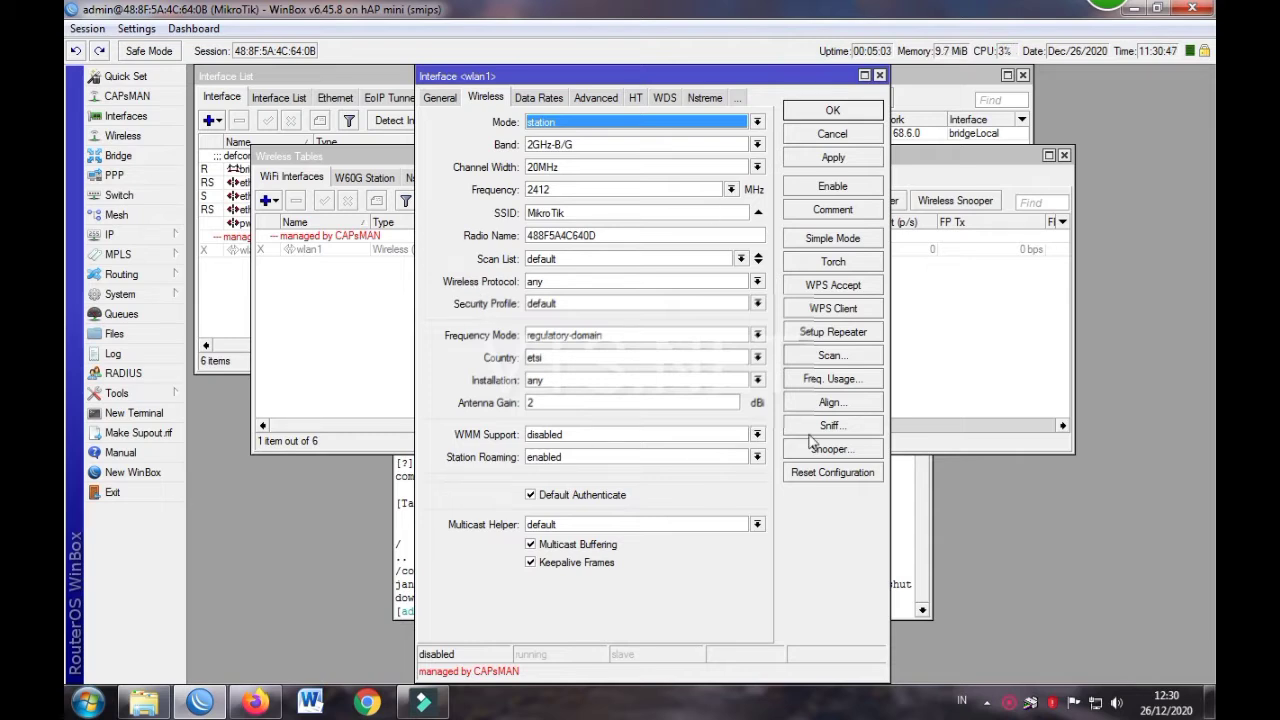
{"action": "left_click", "coordinate": [121, 294]}
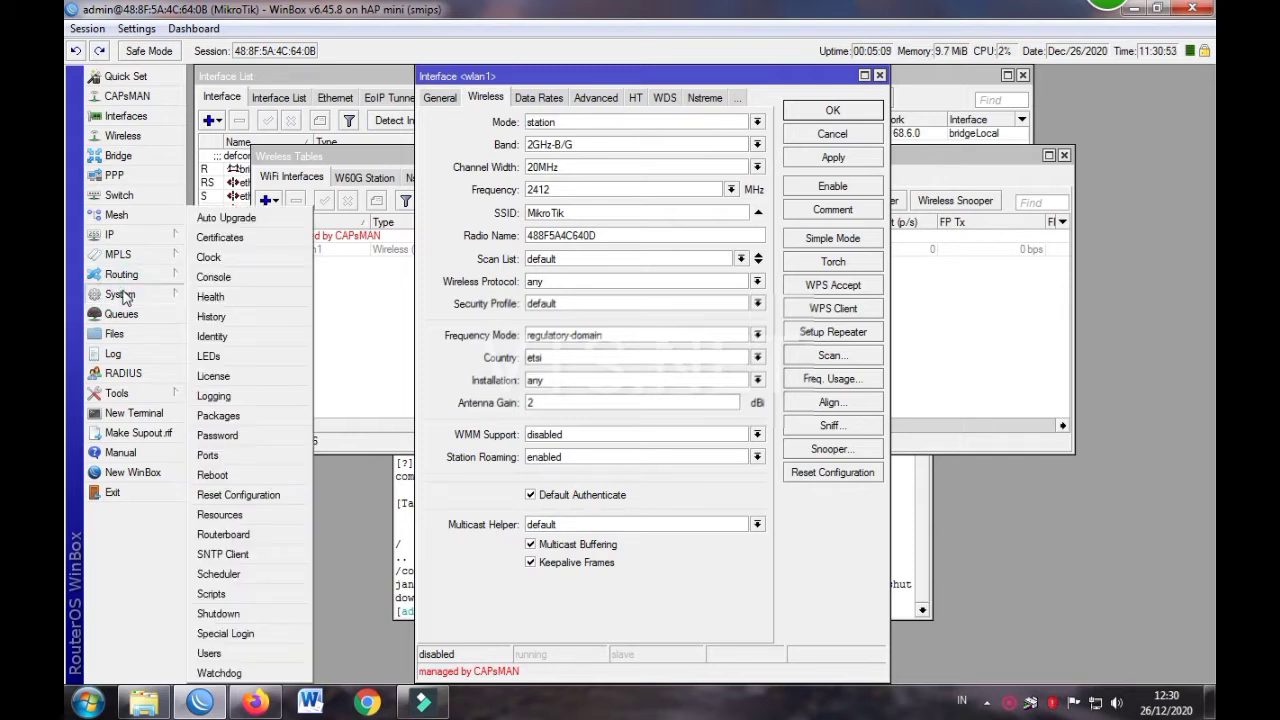
Reset the configuration with No Default Configuration and Do Not Backup ticked, confirming the reboot
{"action": "left_click", "coordinate": [230, 495]}
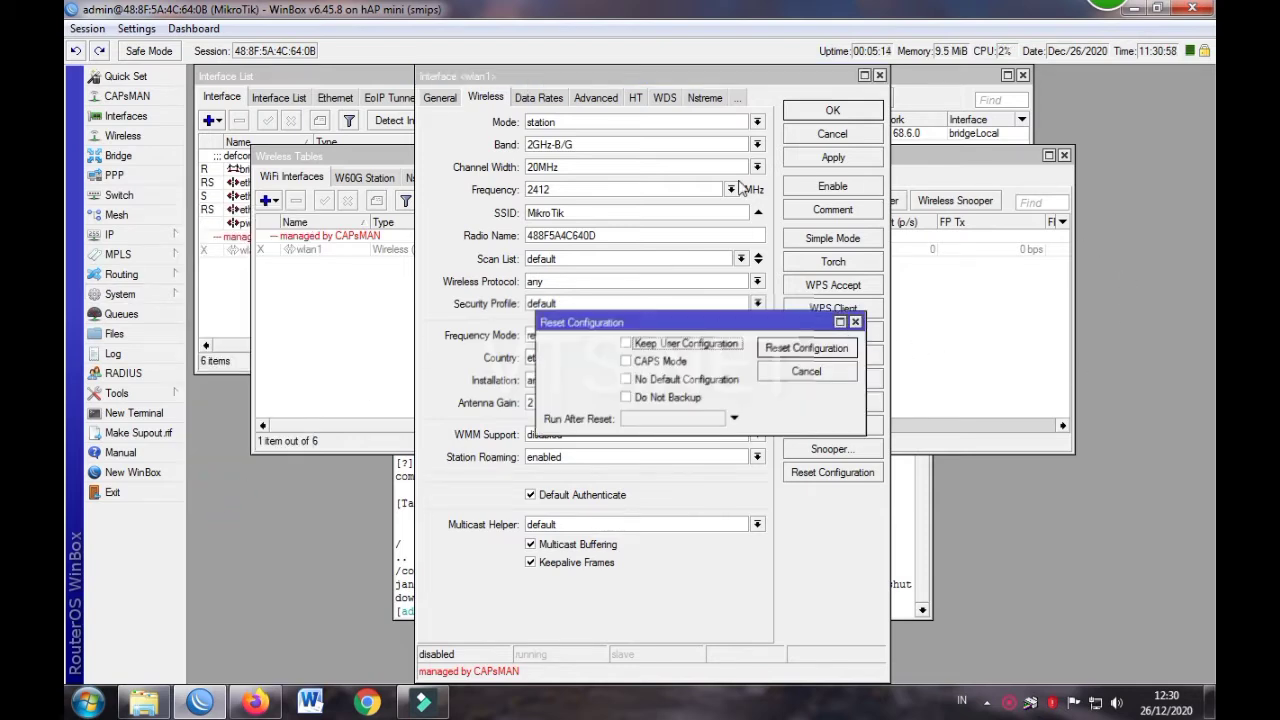
{"action": "left_click", "coordinate": [627, 380]}
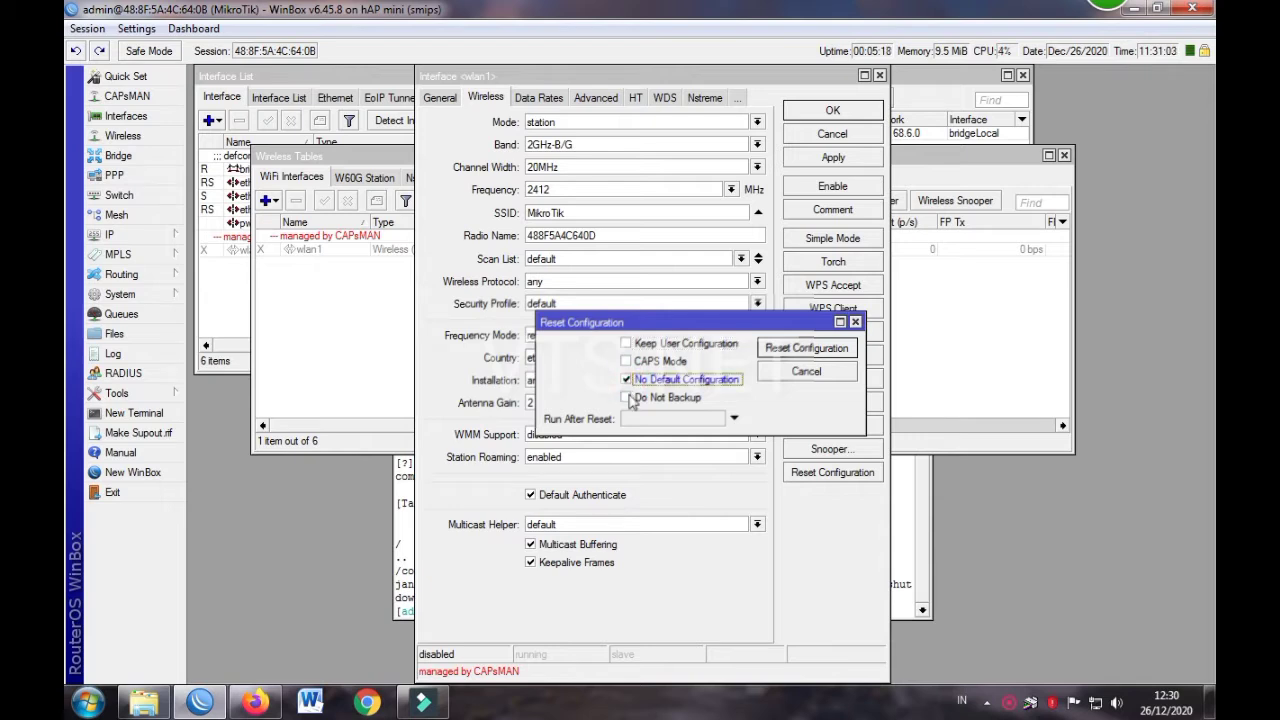
{"action": "left_click", "coordinate": [627, 397]}
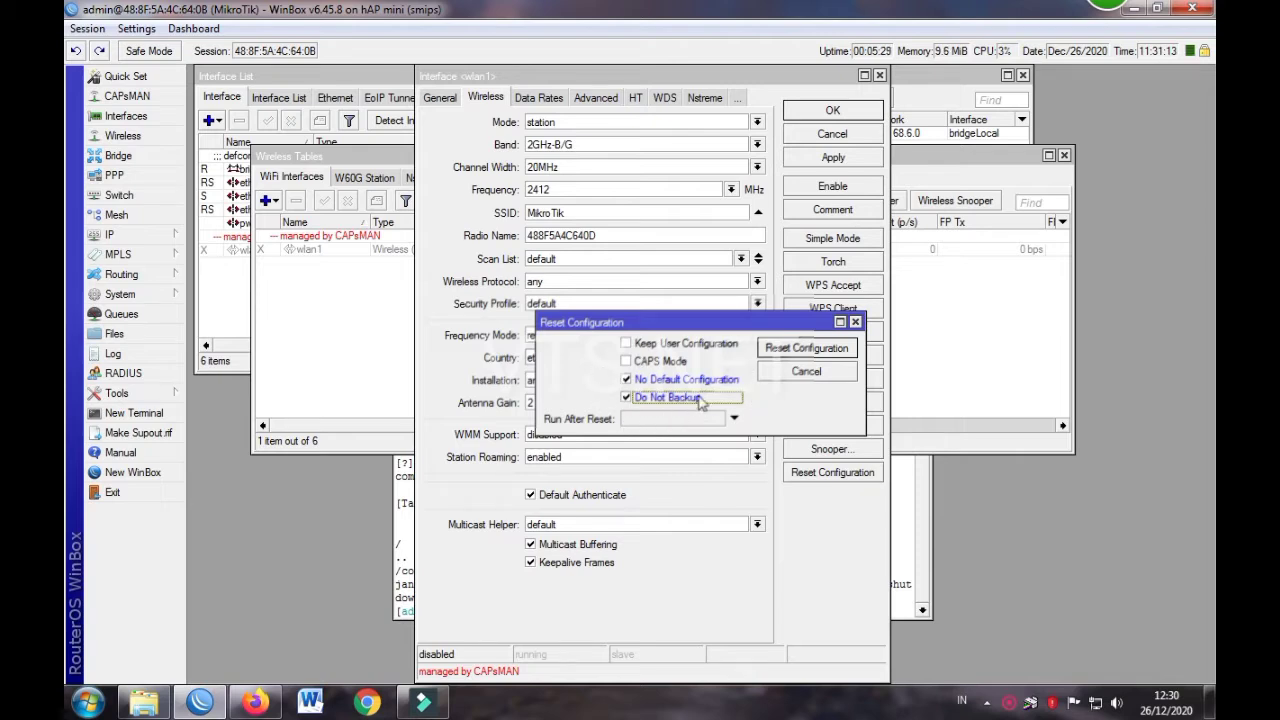
{"action": "left_click", "coordinate": [626, 397]}
{"action": "left_click", "coordinate": [787, 350]}
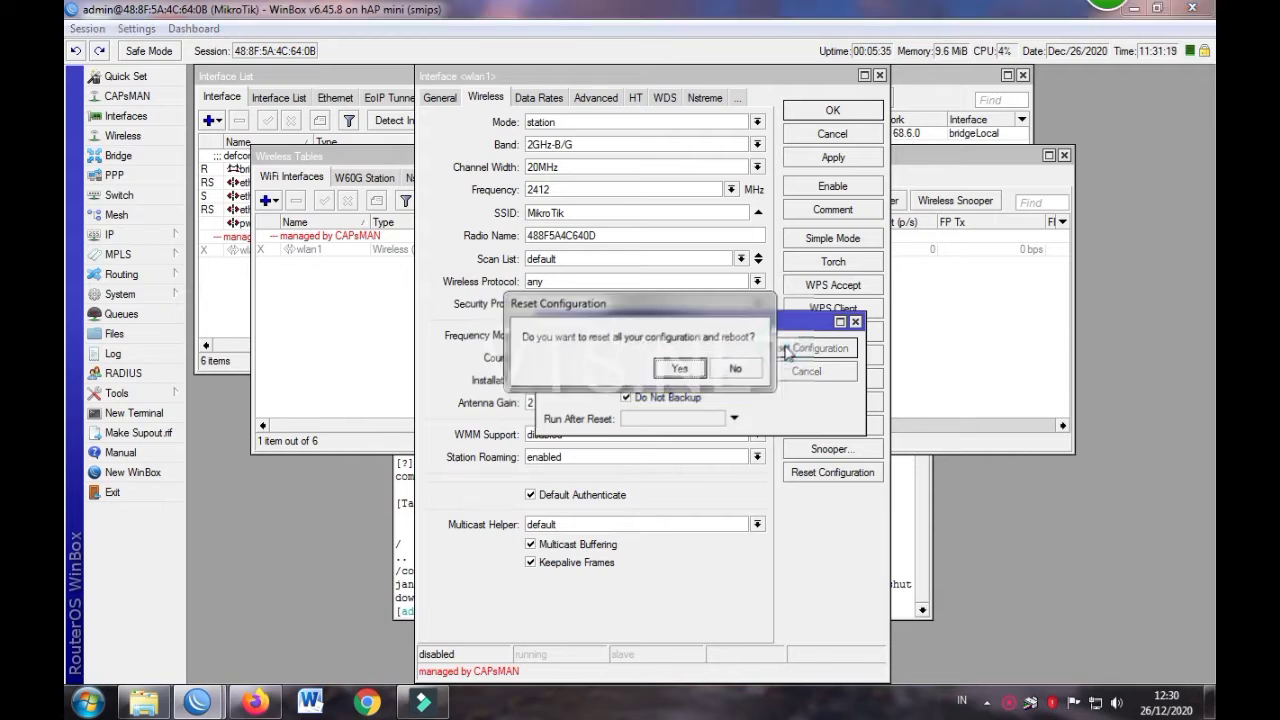
{"action": "left_click", "coordinate": [683, 368]}
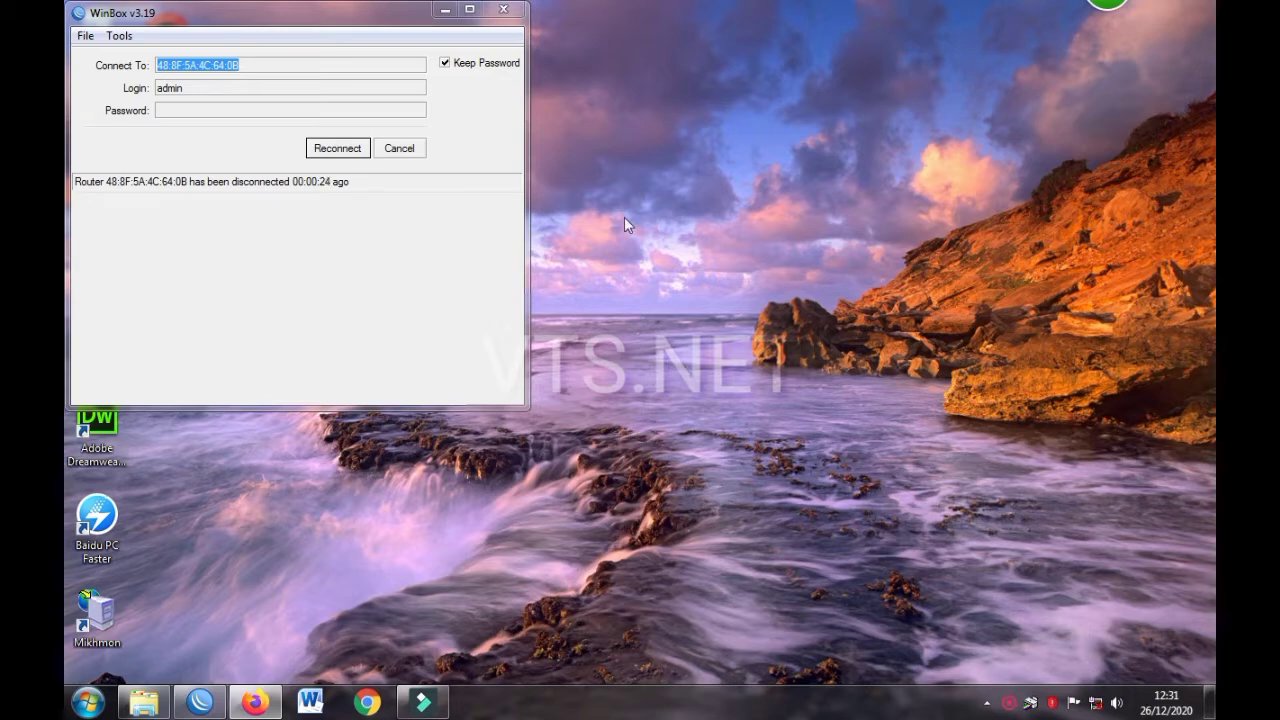
Refresh the Windows desktop several times while the router reboots
{"action": "right_click", "coordinate": [626, 186]}
{"action": "left_click", "coordinate": [665, 236]}
{"action": "right_click", "coordinate": [632, 166]}
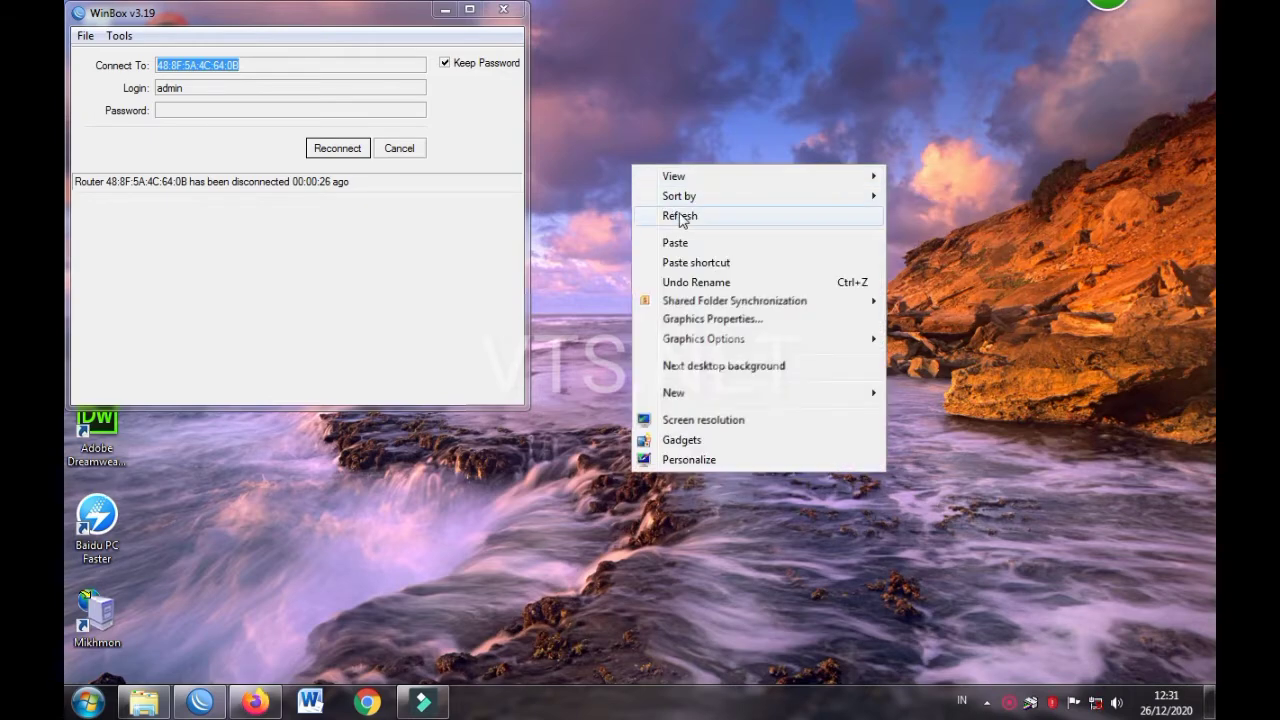
{"action": "left_click", "coordinate": [682, 217]}
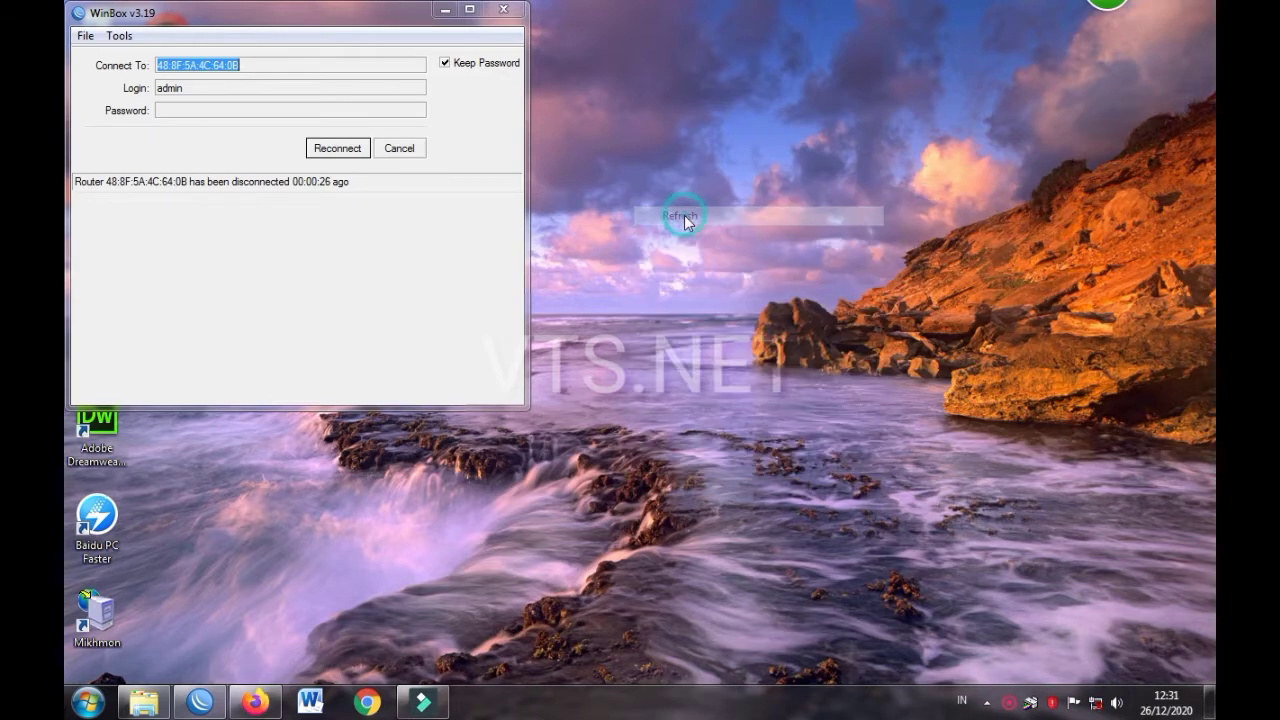
{"action": "right_click", "coordinate": [601, 109]}
{"action": "left_click", "coordinate": [660, 164]}
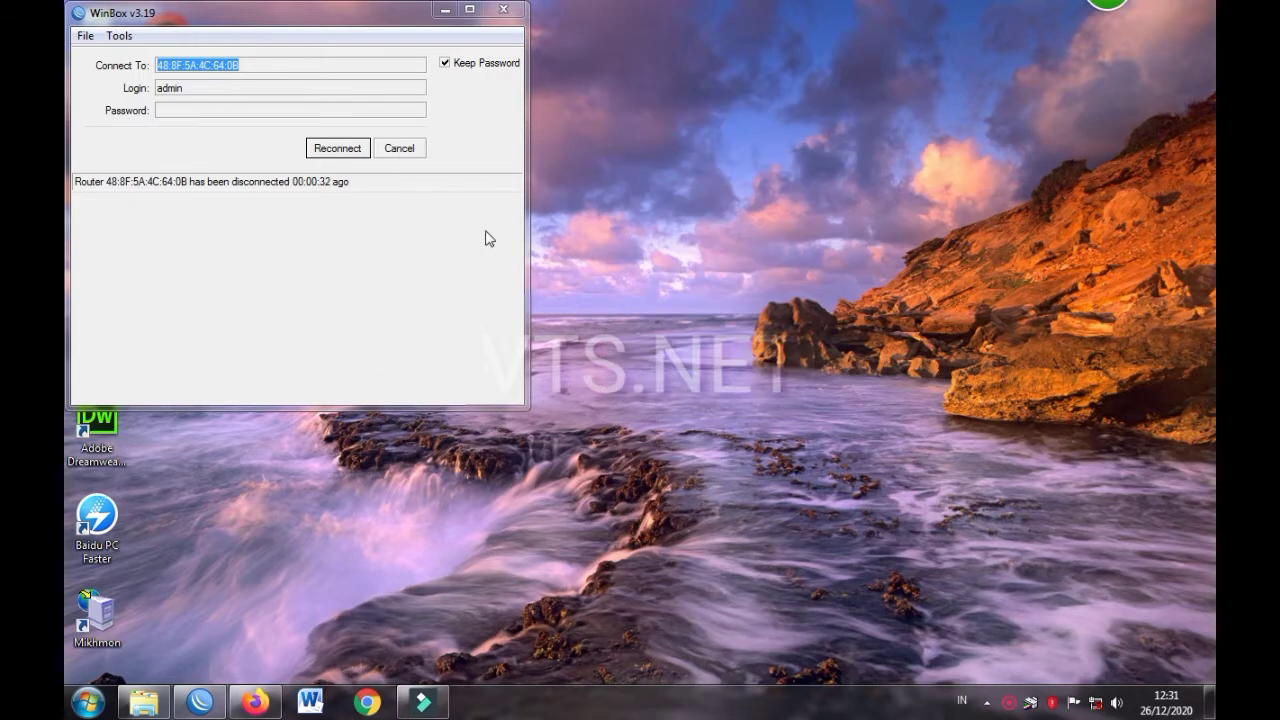
Cancel reconnecting, rescan neighbours and connect to the reset router listed as 0.0.0.0
{"action": "left_click", "coordinate": [397, 160]}
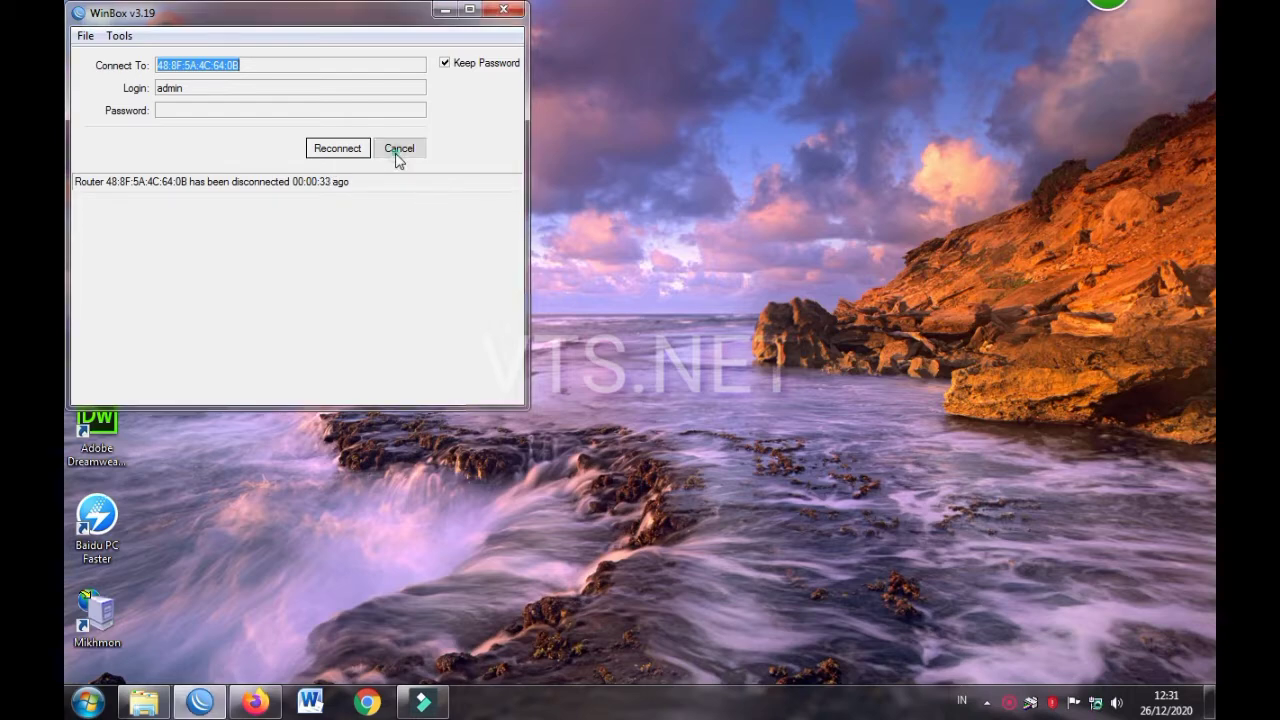
{"action": "left_click", "coordinate": [128, 237]}
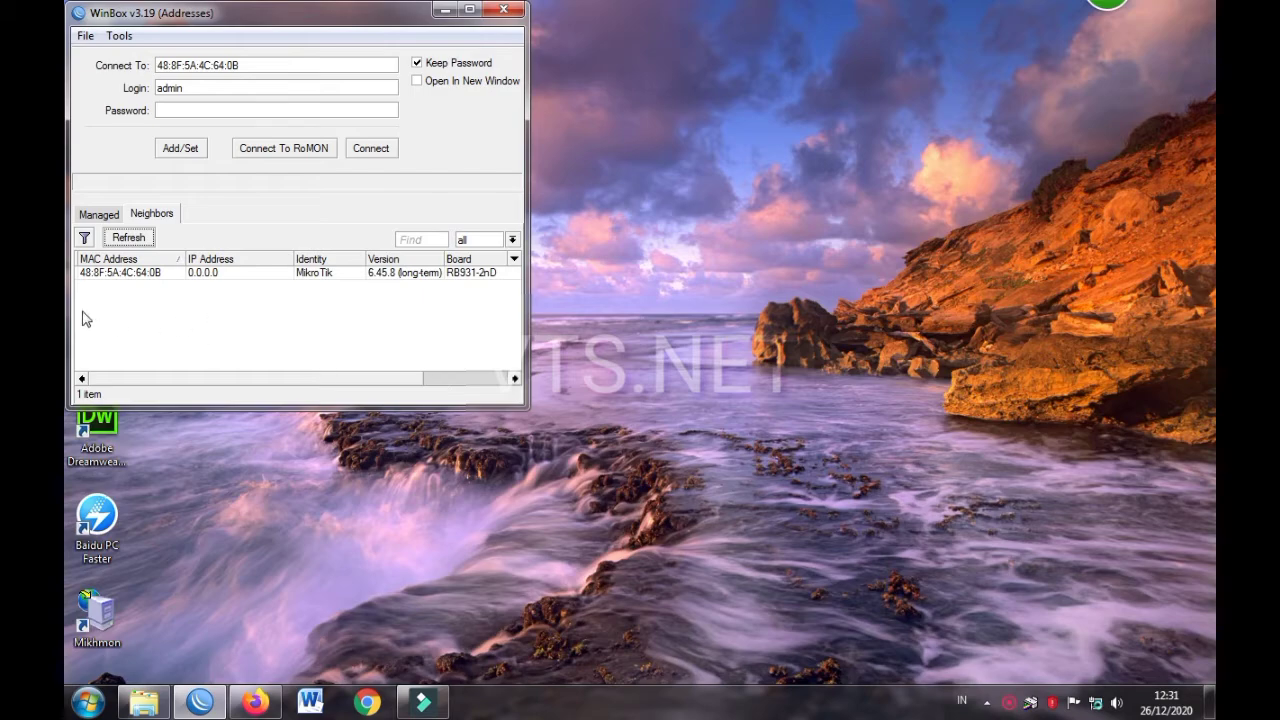
{"action": "left_click", "coordinate": [131, 273]}
{"action": "left_click", "coordinate": [370, 148]}
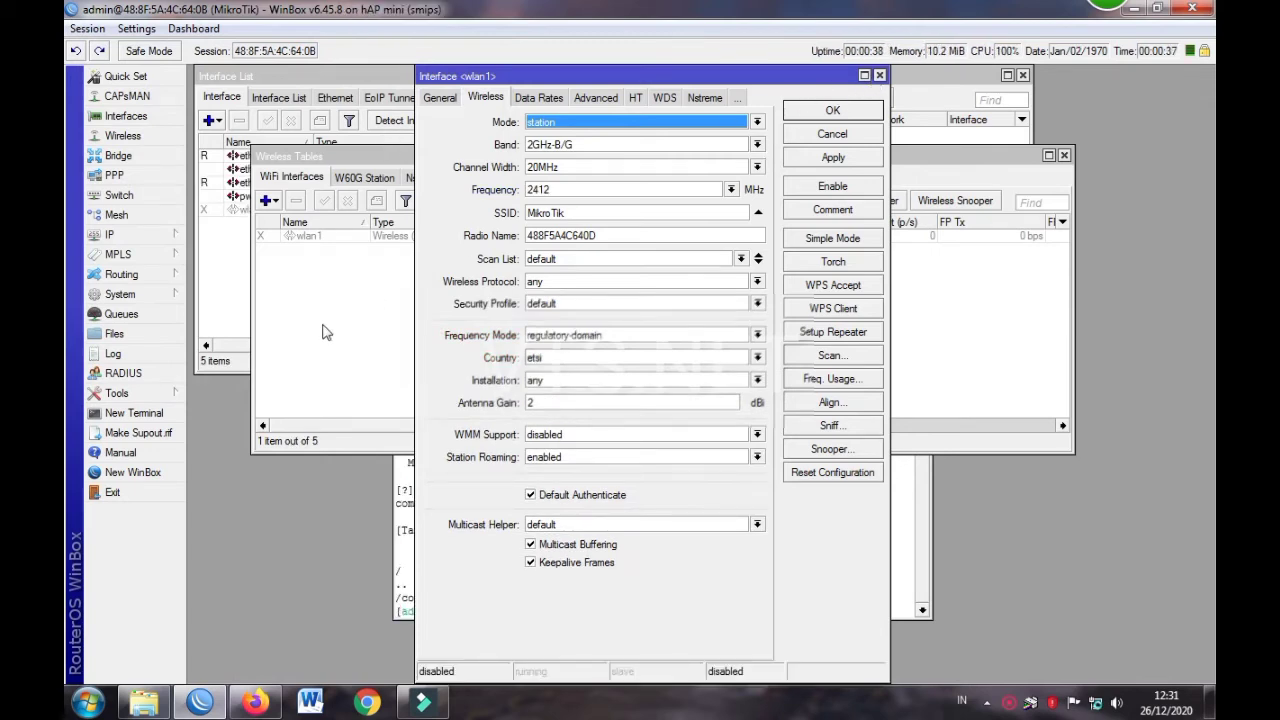
Close the wlan1, terminal, wireless tables, interface list and address list windows
{"action": "left_click", "coordinate": [880, 77]}
{"action": "left_click", "coordinate": [852, 528]}
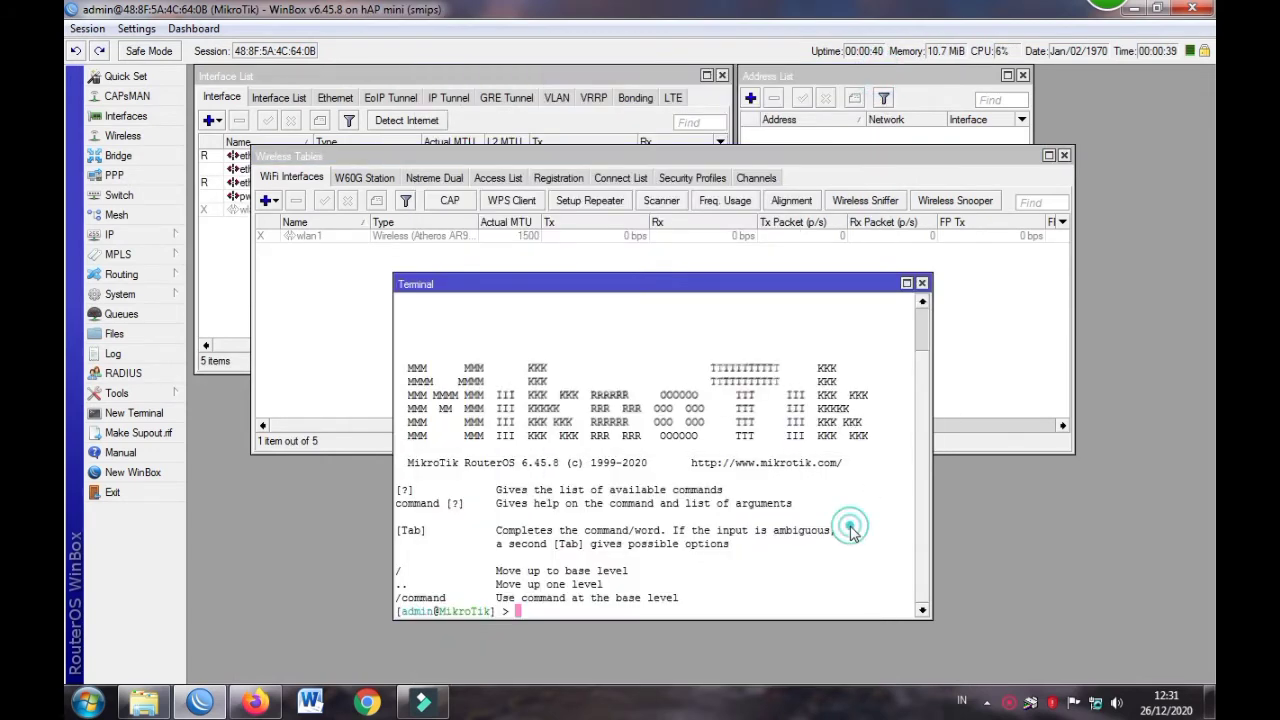
{"action": "left_click", "coordinate": [921, 283]}
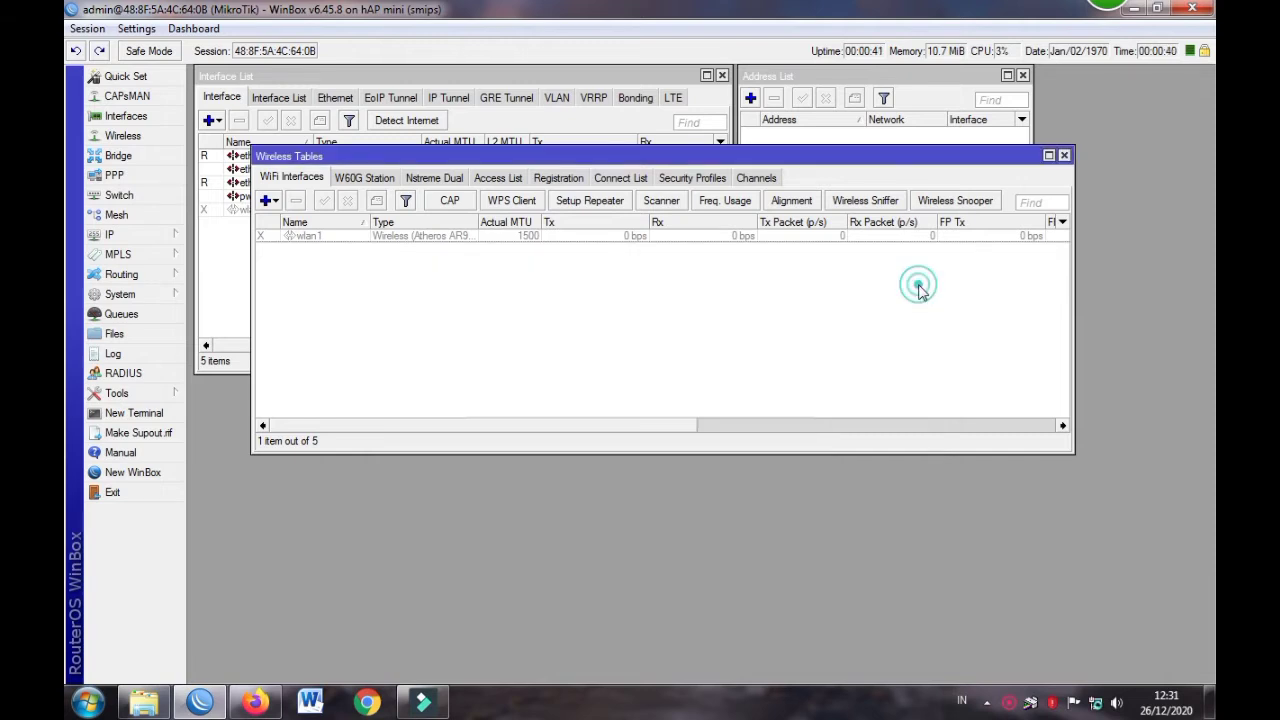
{"action": "left_click", "coordinate": [1064, 155]}
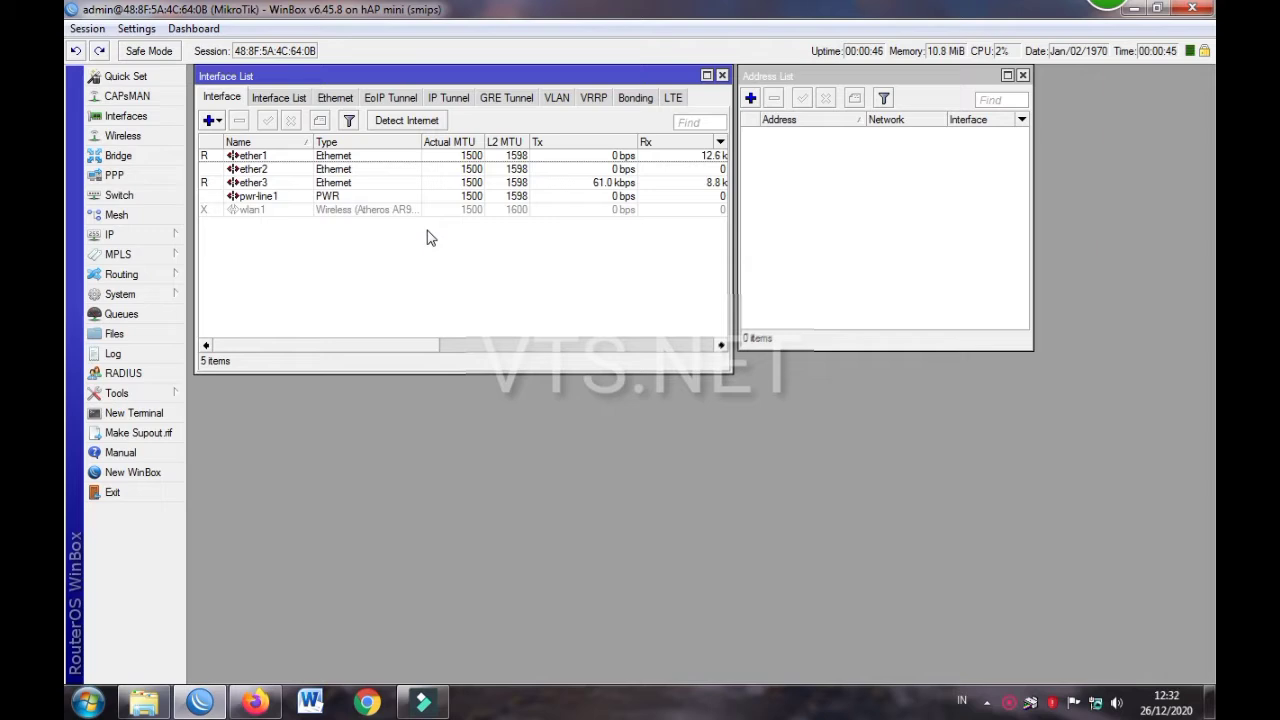
{"action": "left_click", "coordinate": [721, 75]}
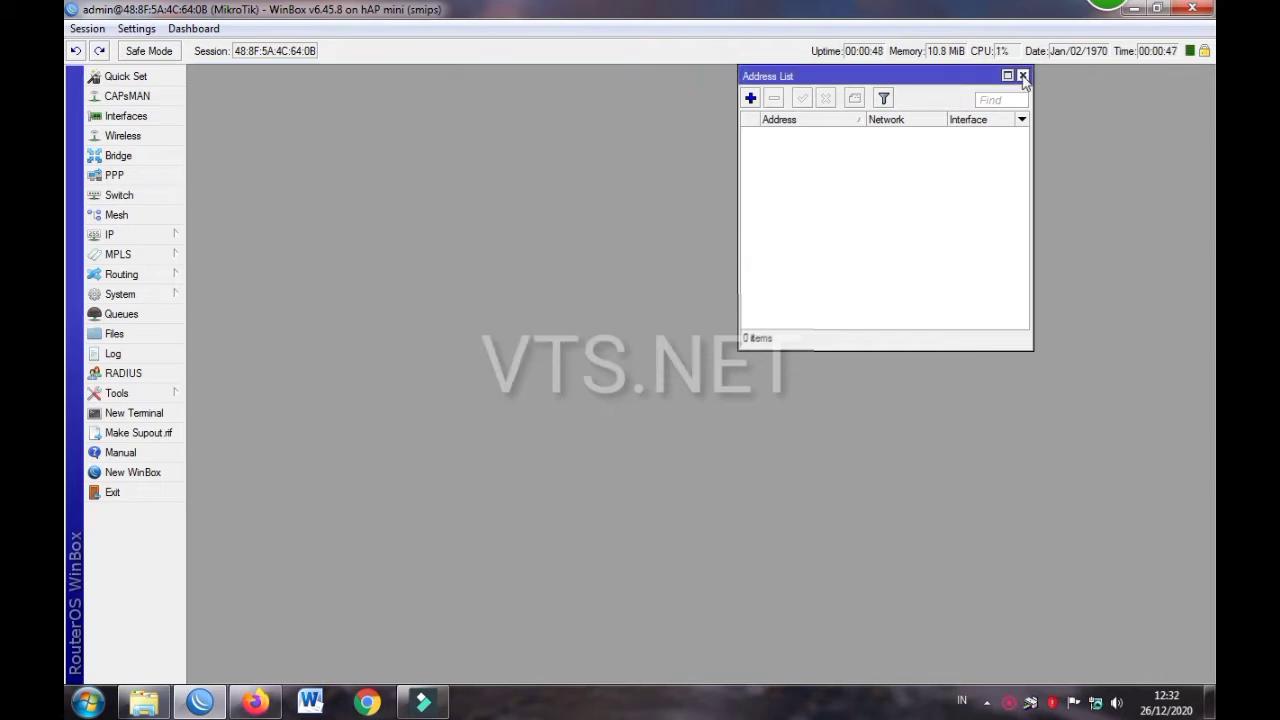
{"action": "left_click", "coordinate": [1022, 76]}
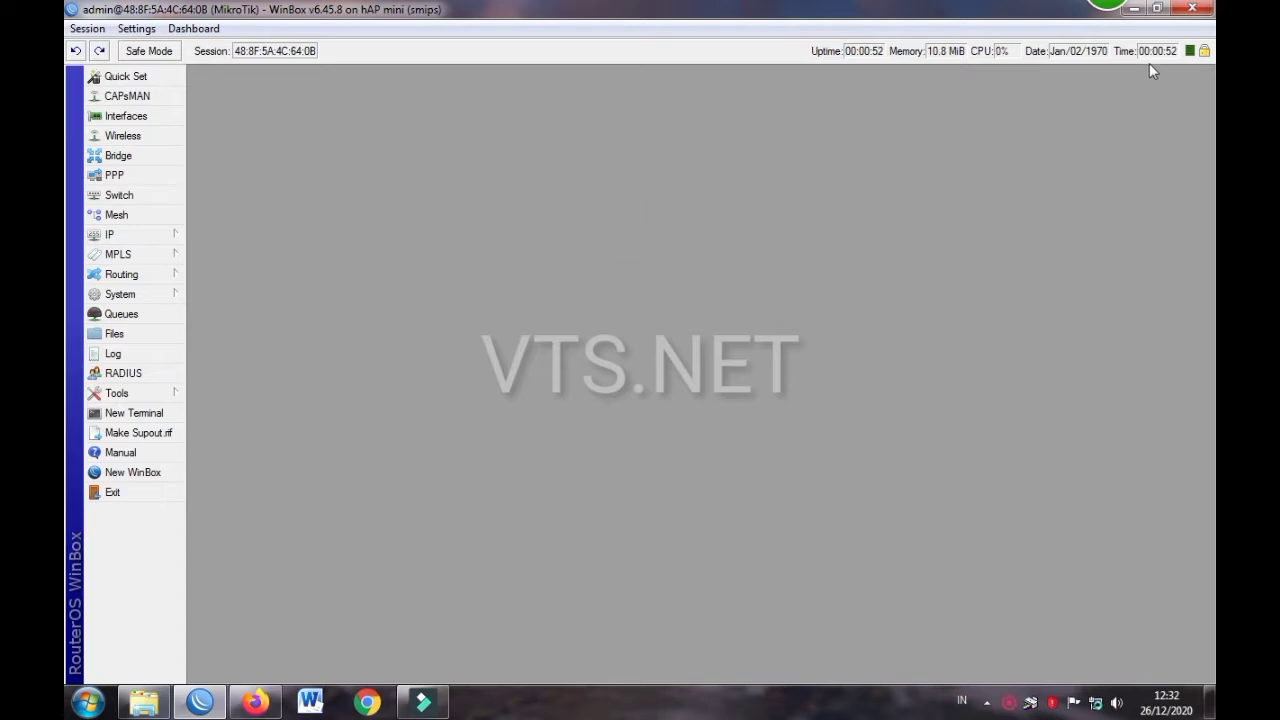
Remove the uptime, memory, CPU, date and time read-outs from the status bar
{"action": "right_click", "coordinate": [855, 57]}
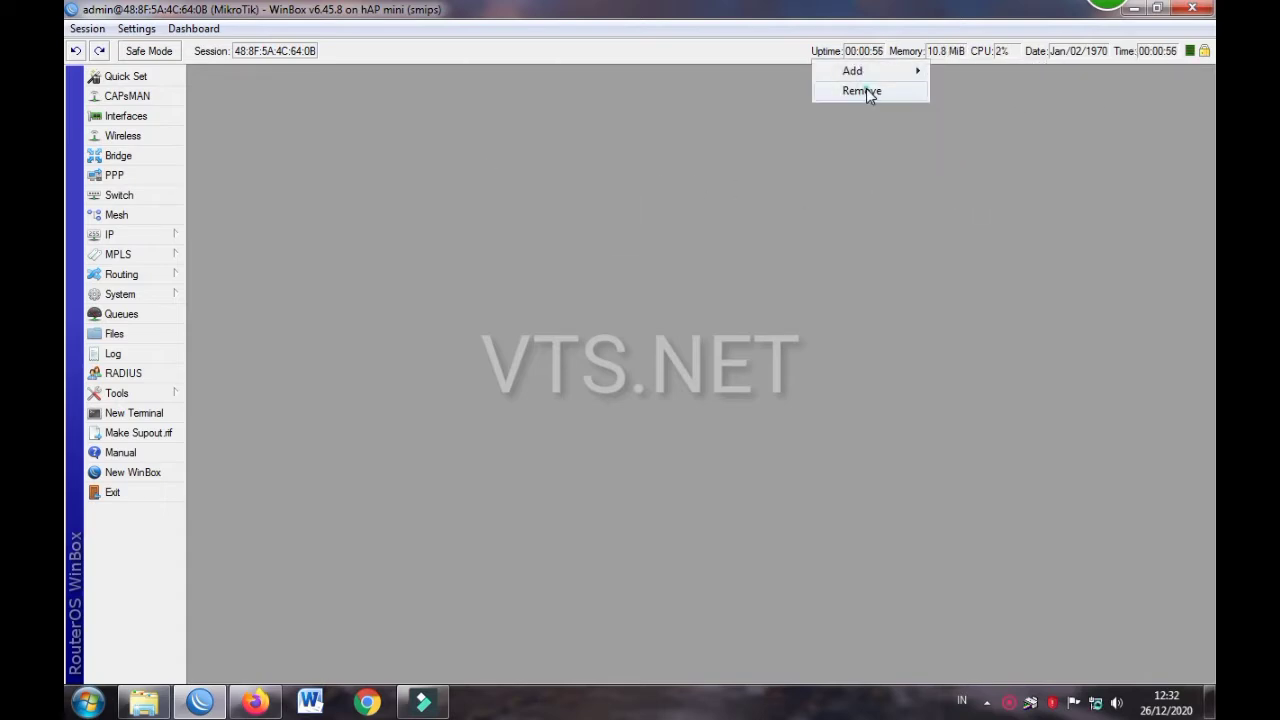
{"action": "left_click", "coordinate": [866, 90]}
{"action": "right_click", "coordinate": [948, 56]}
{"action": "left_click", "coordinate": [979, 90]}
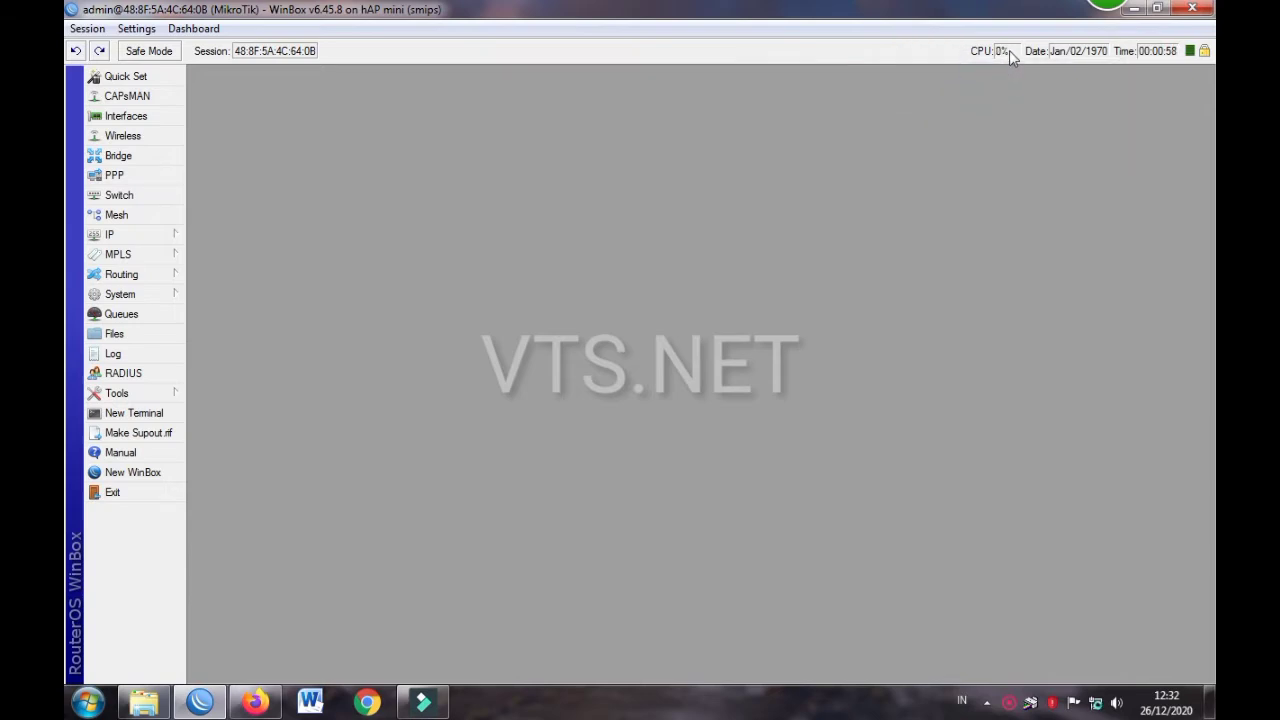
{"action": "right_click", "coordinate": [1009, 51]}
{"action": "left_click", "coordinate": [1034, 91]}
{"action": "right_click", "coordinate": [1064, 53]}
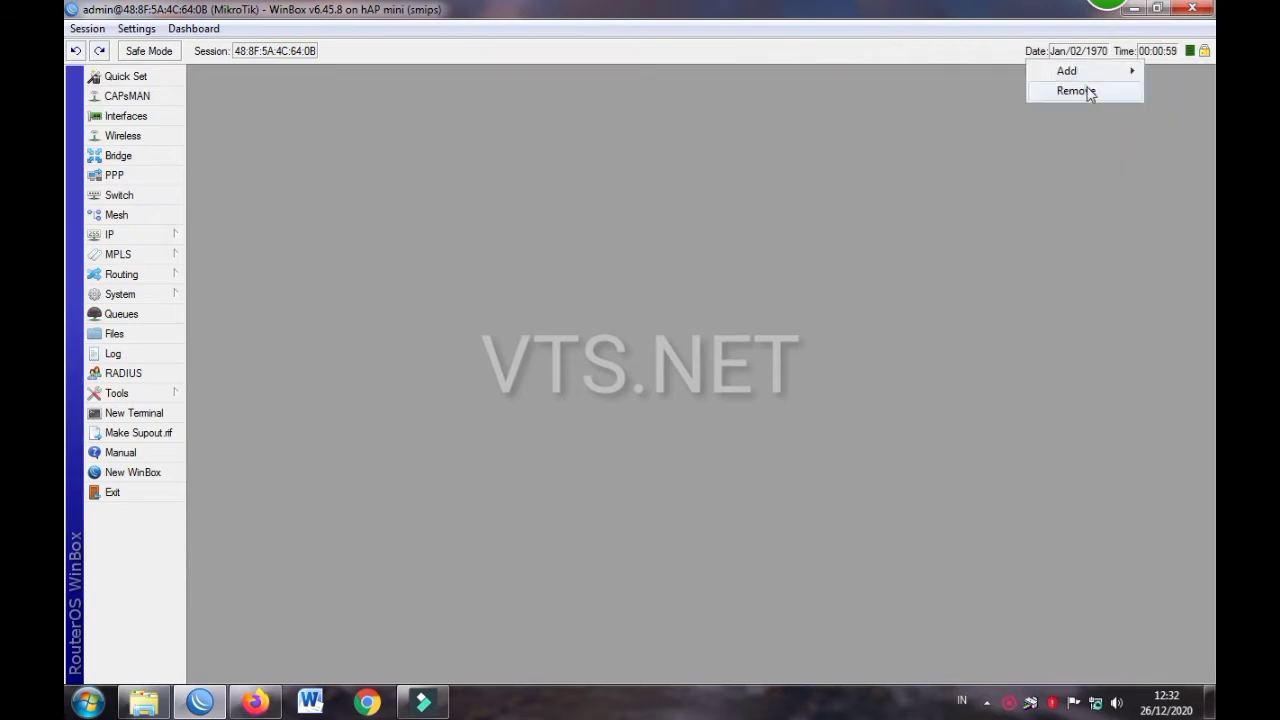
{"action": "left_click", "coordinate": [1085, 91]}
{"action": "right_click", "coordinate": [1149, 51]}
{"action": "left_click", "coordinate": [1152, 89]}
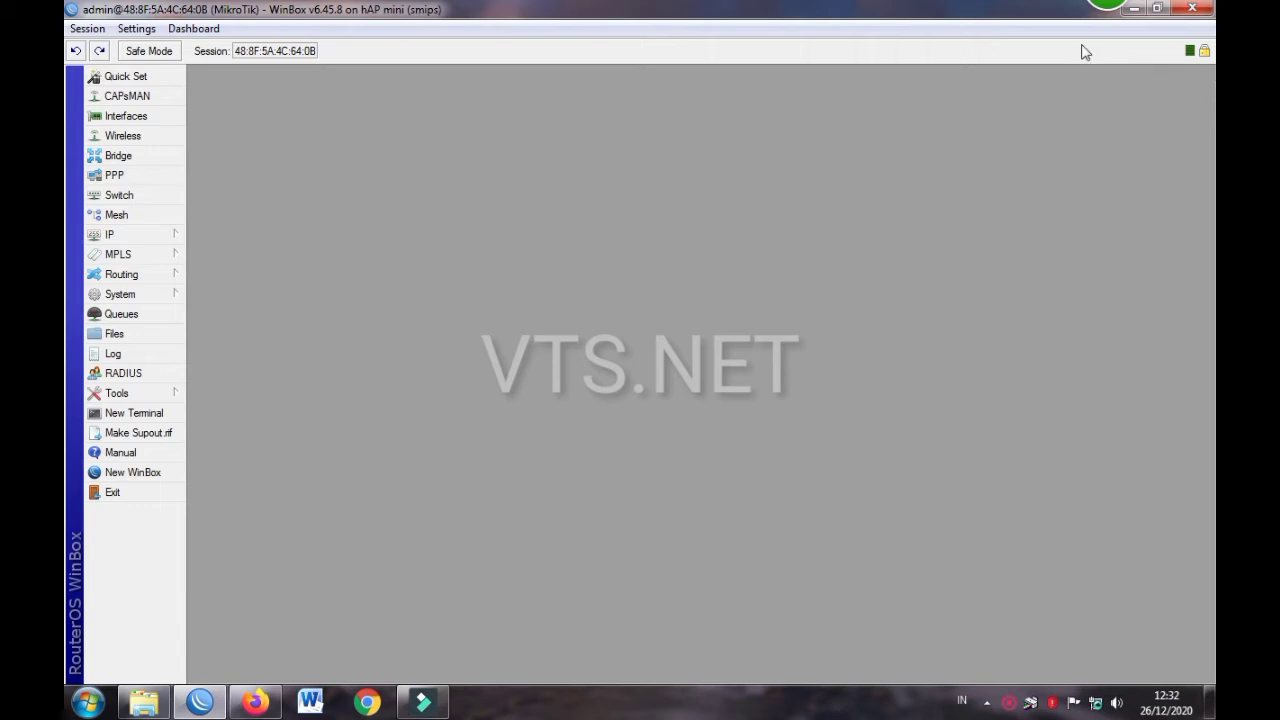
Add the Time, Date, CPU, Memory and Uptime read-outs back to the status bar
{"action": "right_click", "coordinate": [1082, 47]}
{"action": "left_click", "coordinate": [1103, 77]}
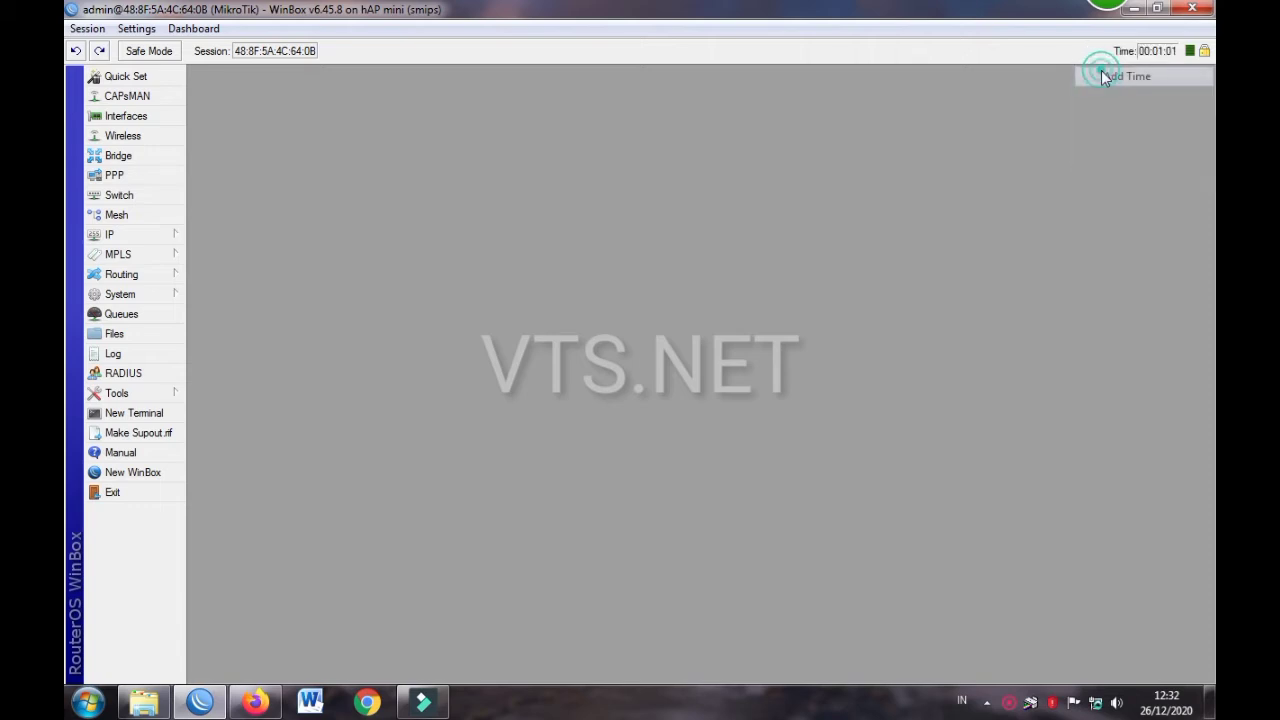
{"action": "right_click", "coordinate": [1018, 55]}
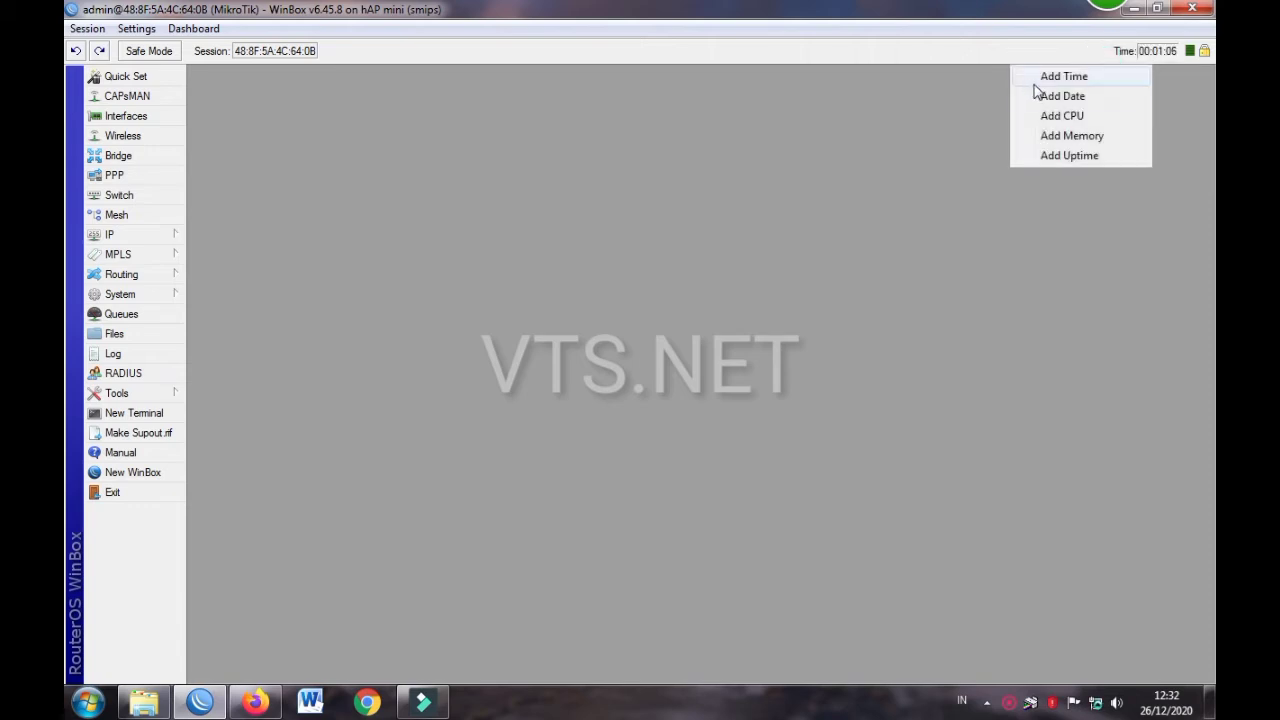
{"action": "left_click", "coordinate": [1036, 92]}
{"action": "right_click", "coordinate": [995, 52]}
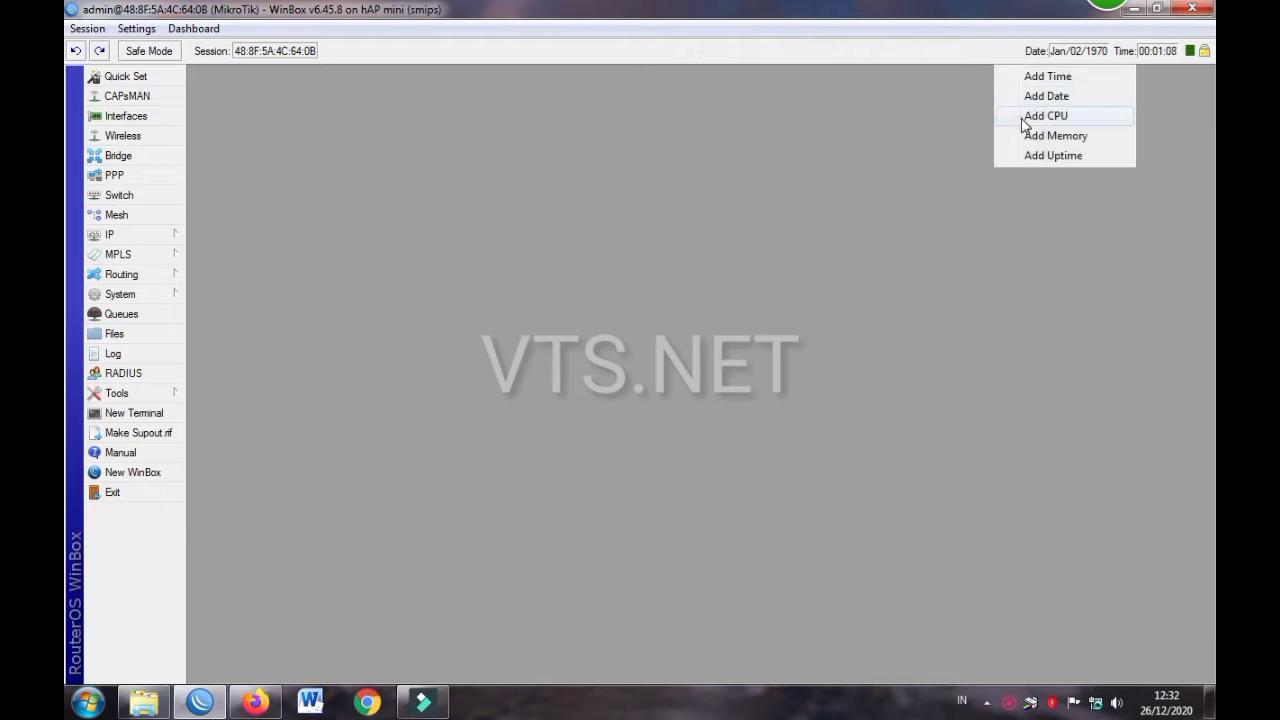
{"action": "left_click", "coordinate": [1020, 115]}
{"action": "right_click", "coordinate": [940, 62]}
{"action": "left_click", "coordinate": [985, 135]}
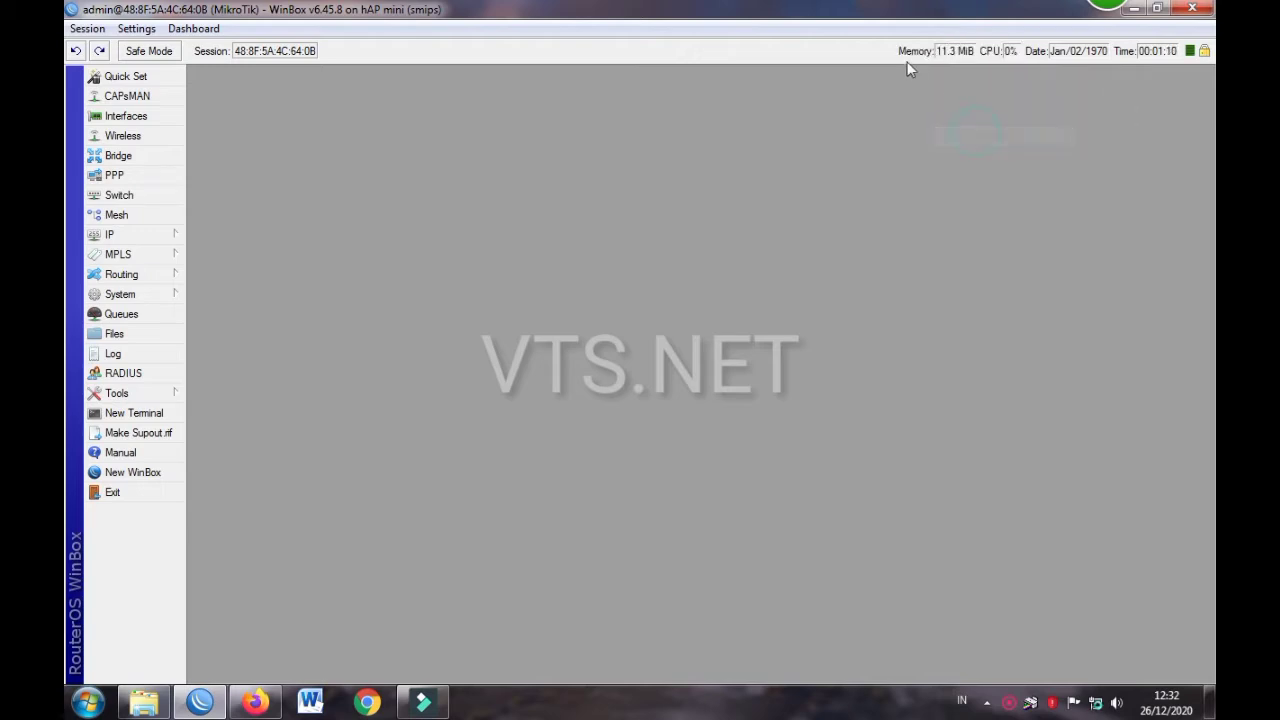
{"action": "right_click", "coordinate": [882, 56]}
{"action": "left_click", "coordinate": [912, 156]}
Reconnect to the hAP mini router and open the empty IP > DHCP Client list
{"action": "left_click", "coordinate": [157, 233]}
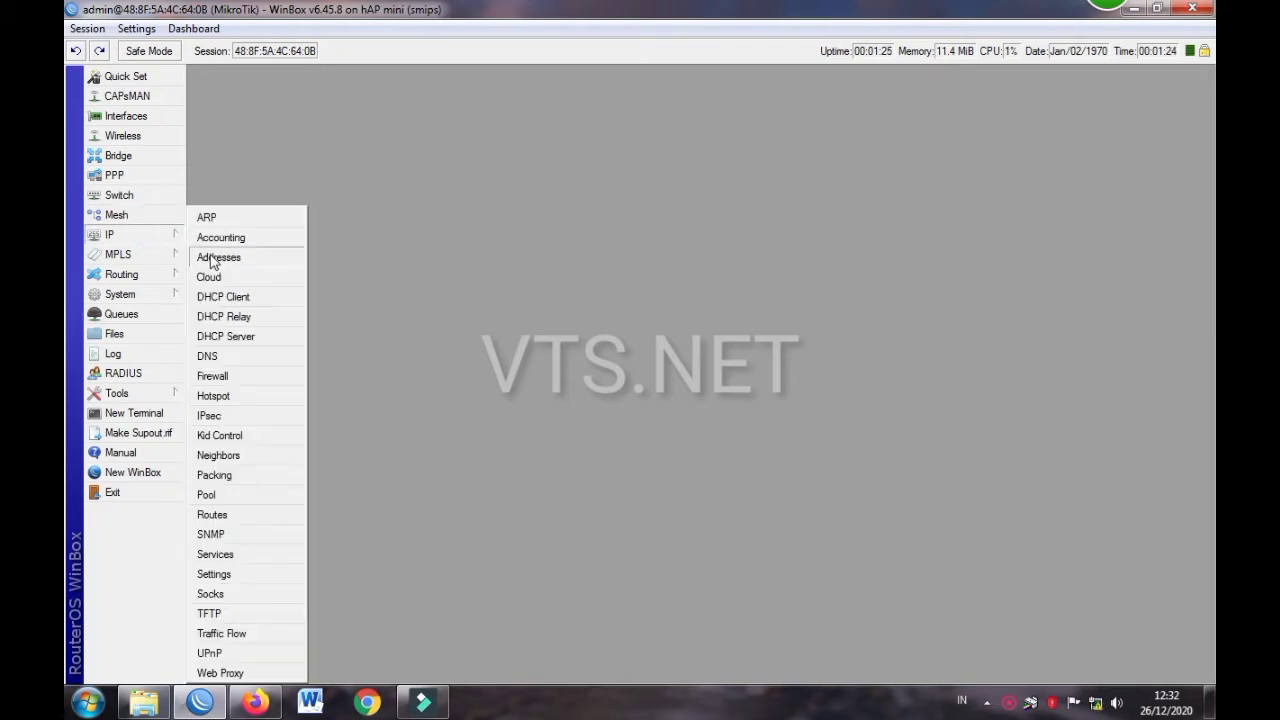
{"action": "left_click", "coordinate": [226, 292]}
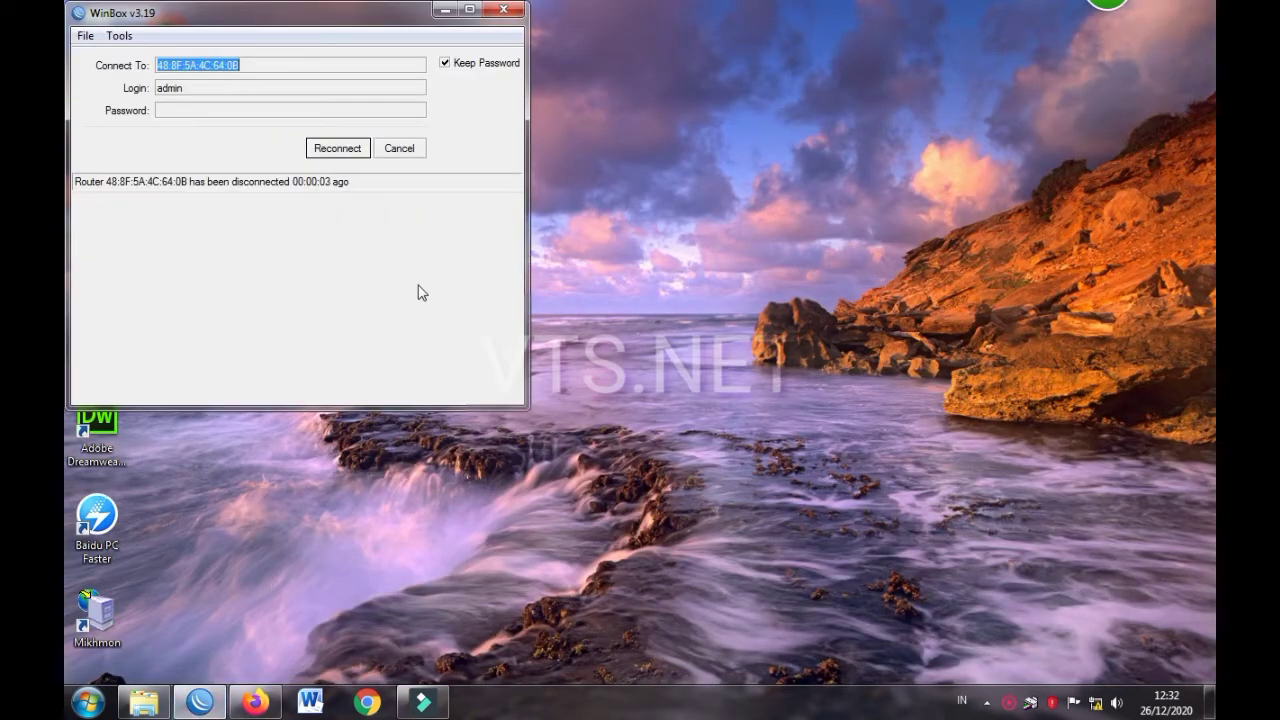
{"action": "left_click", "coordinate": [337, 150]}
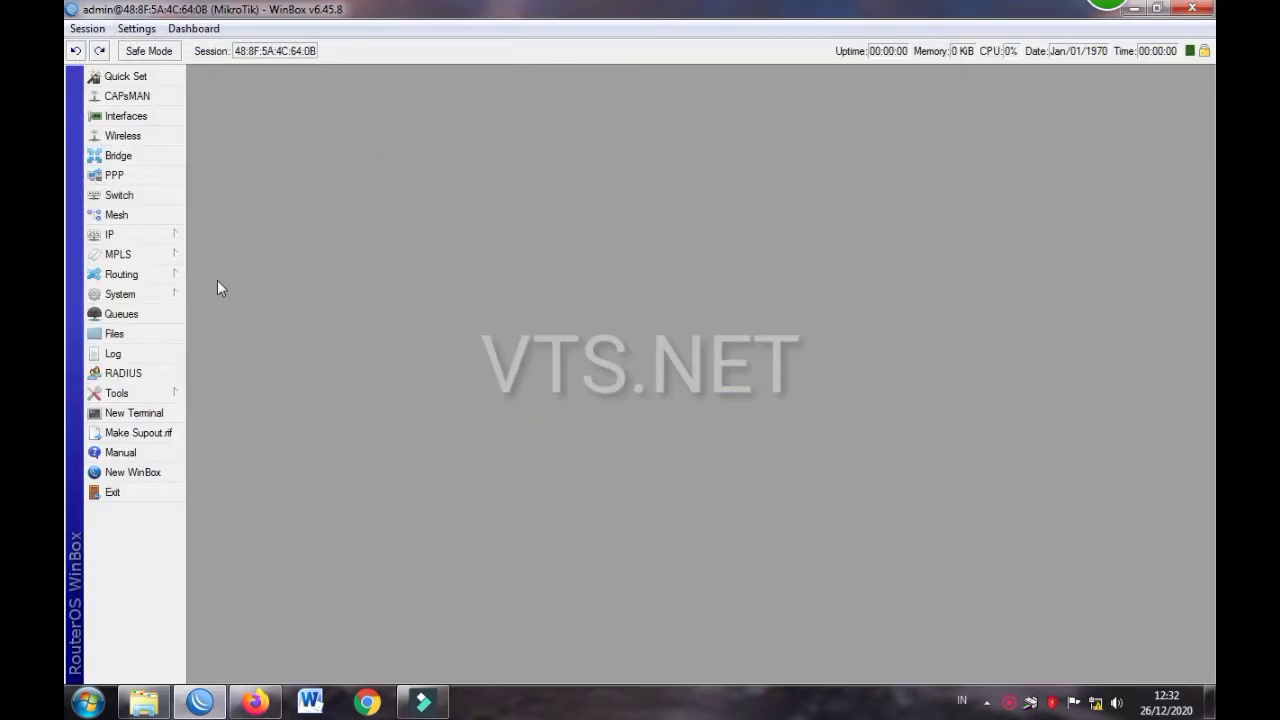
{"action": "left_click", "coordinate": [140, 238]}
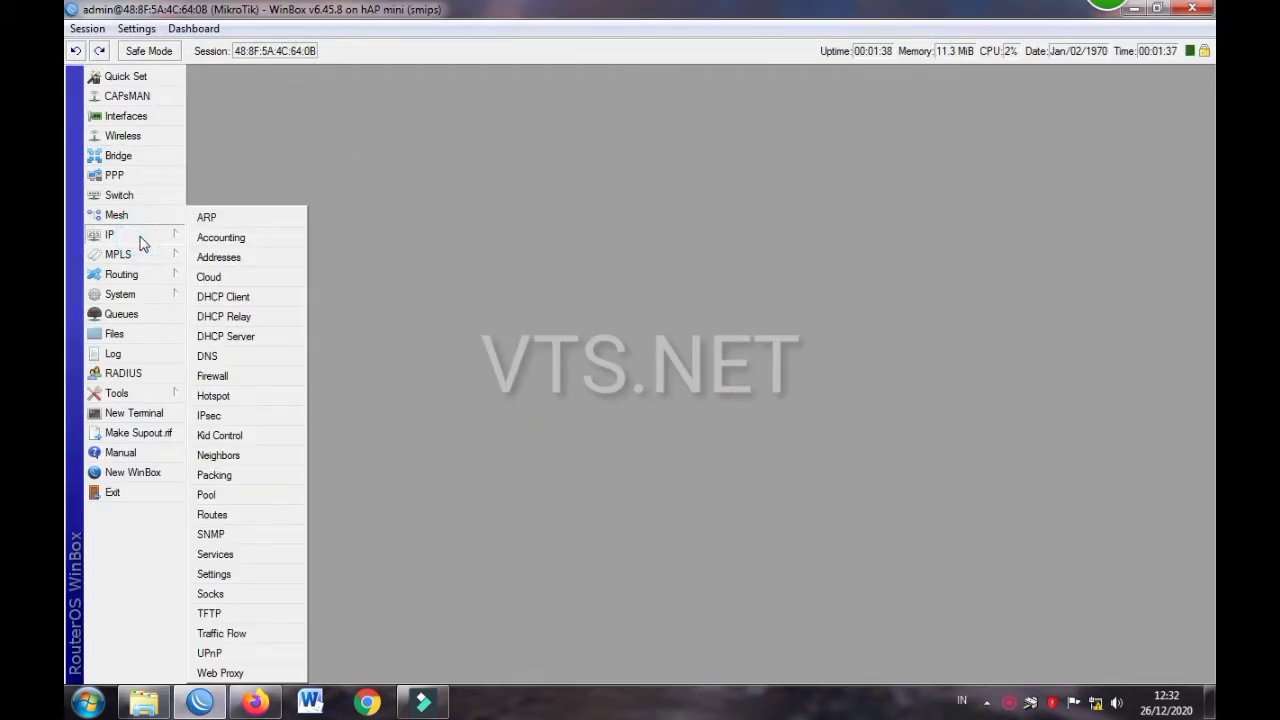
{"action": "left_click", "coordinate": [237, 296]}
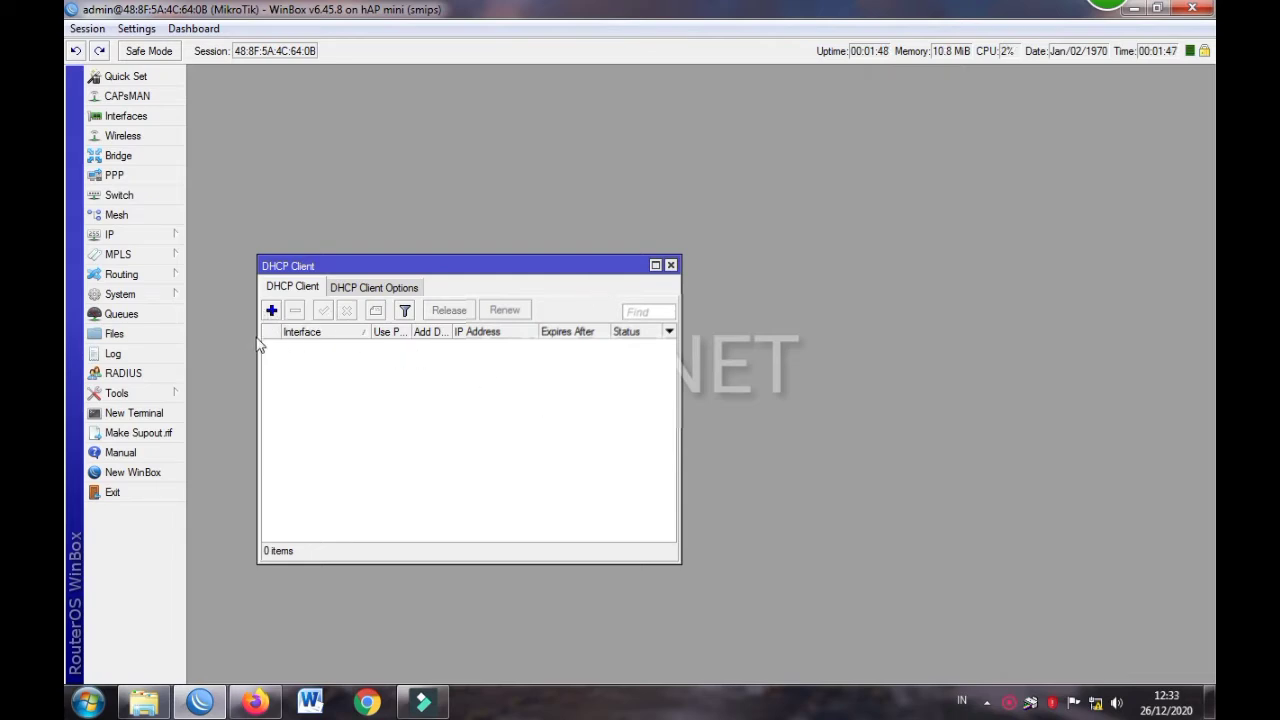
Add a DHCP client on ether1 with Use Peer DNS left enabled
{"action": "left_click", "coordinate": [271, 312]}
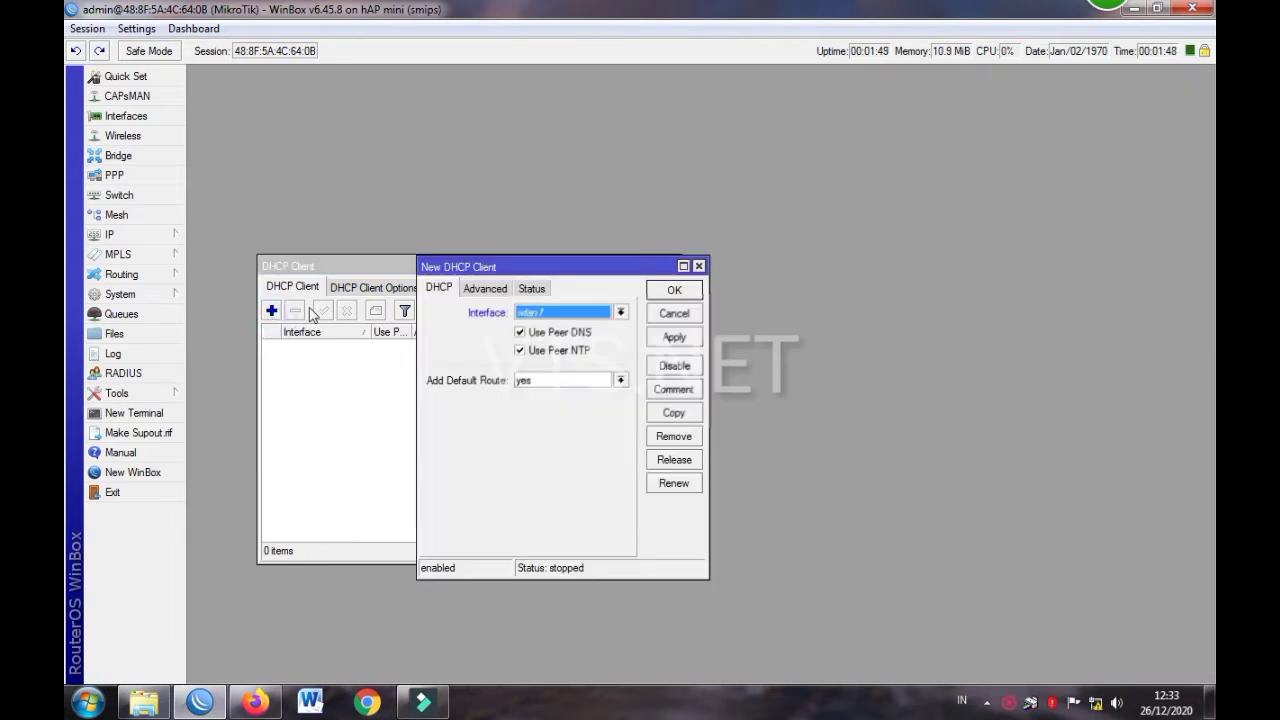
{"action": "left_click", "coordinate": [541, 316]}
{"action": "left_click", "coordinate": [544, 327]}
{"action": "left_click", "coordinate": [520, 336]}
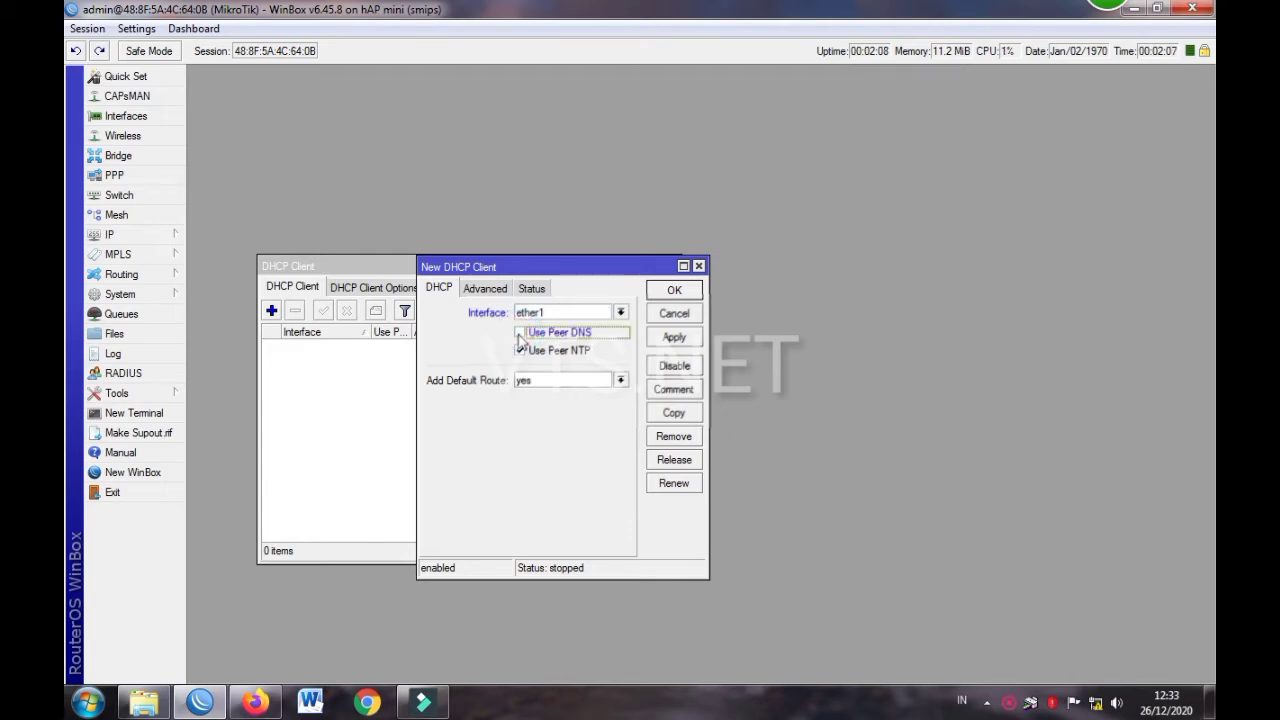
{"action": "left_click", "coordinate": [520, 334]}
{"action": "left_click", "coordinate": [664, 290]}
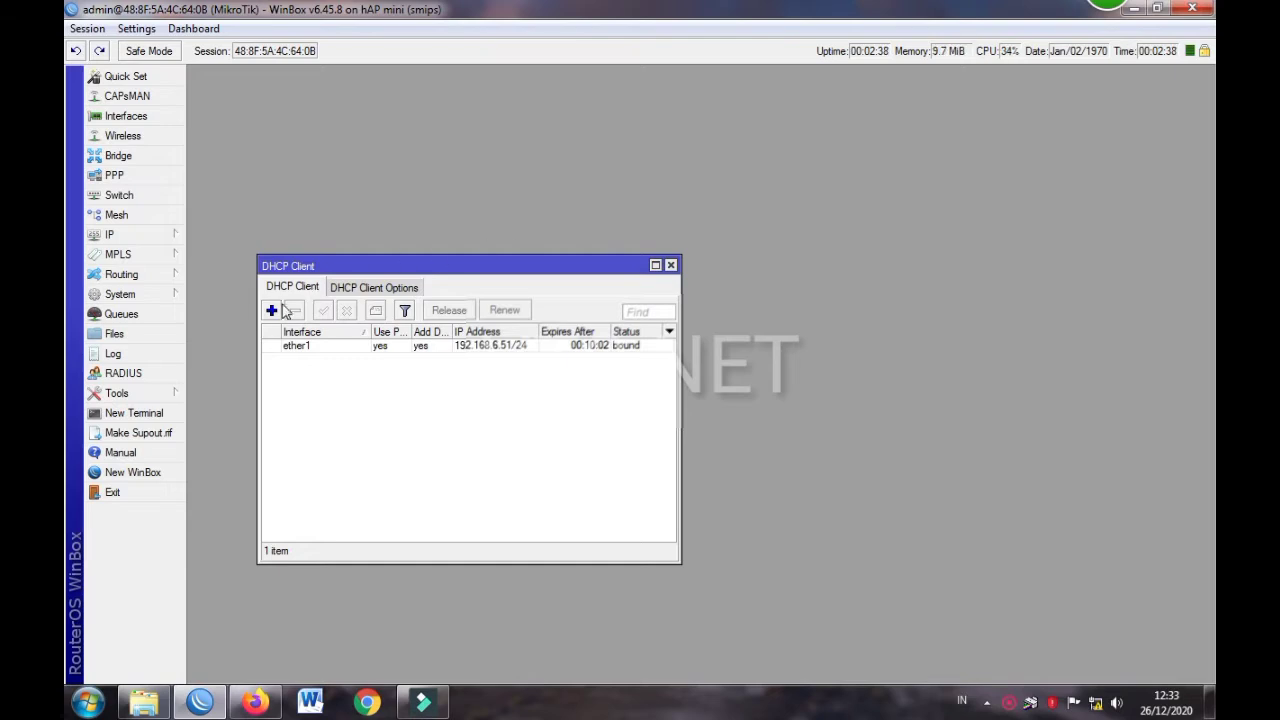
Select the bound ether1 entry and move the DHCP Client window to the top-left
{"action": "left_click", "coordinate": [424, 331]}
{"action": "left_click", "coordinate": [644, 350]}
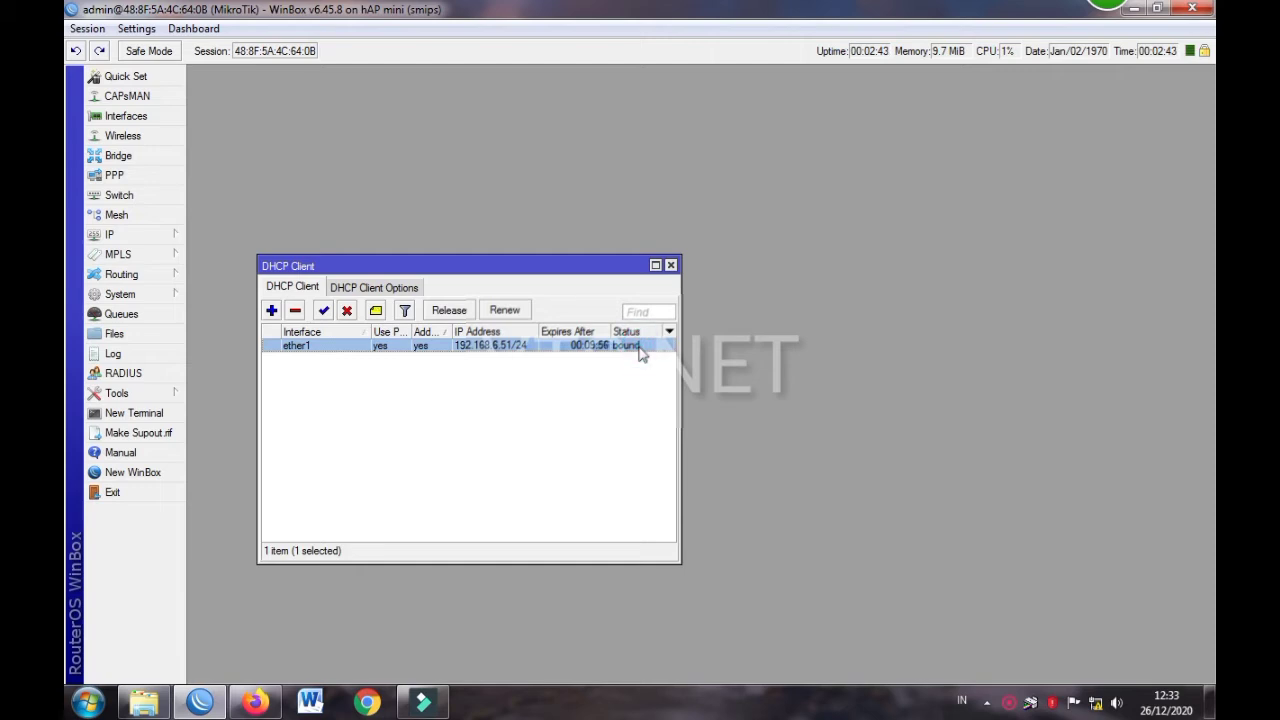
{"action": "left_click", "coordinate": [509, 342]}
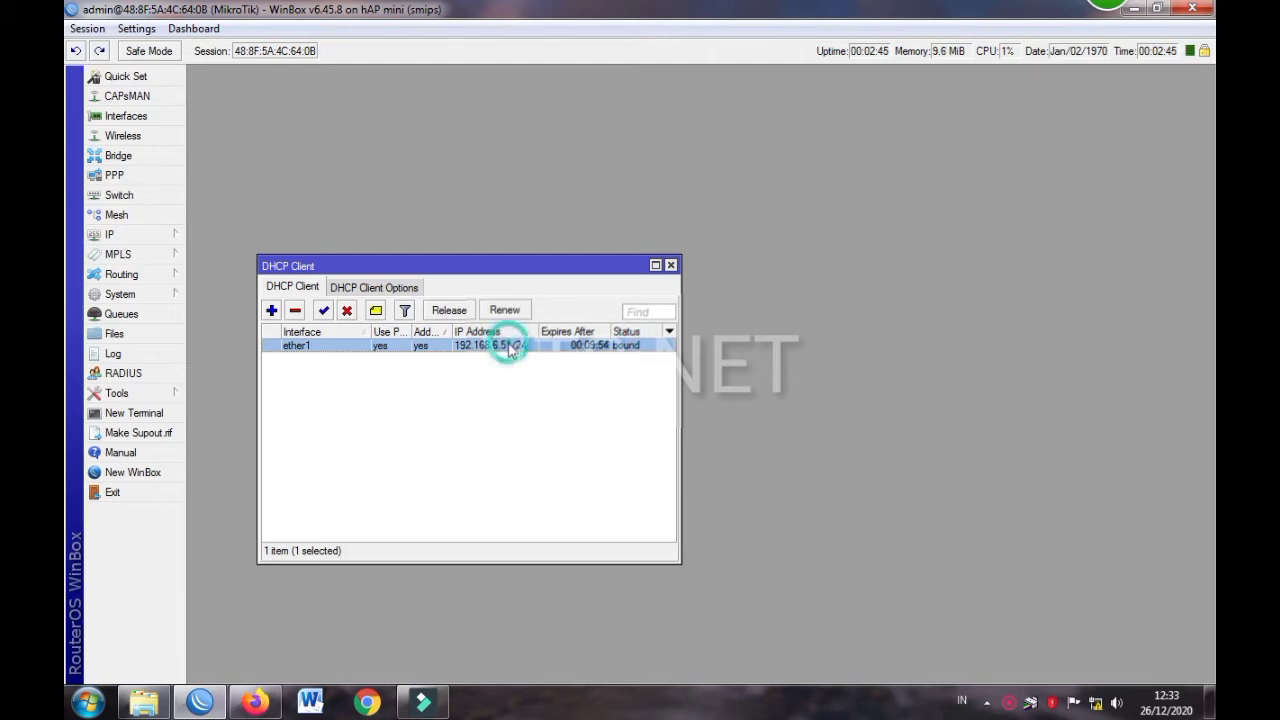
{"action": "left_click", "coordinate": [640, 348]}
{"action": "left_click_drag", "start_coordinate": [540, 268], "coordinate": [474, 77]}
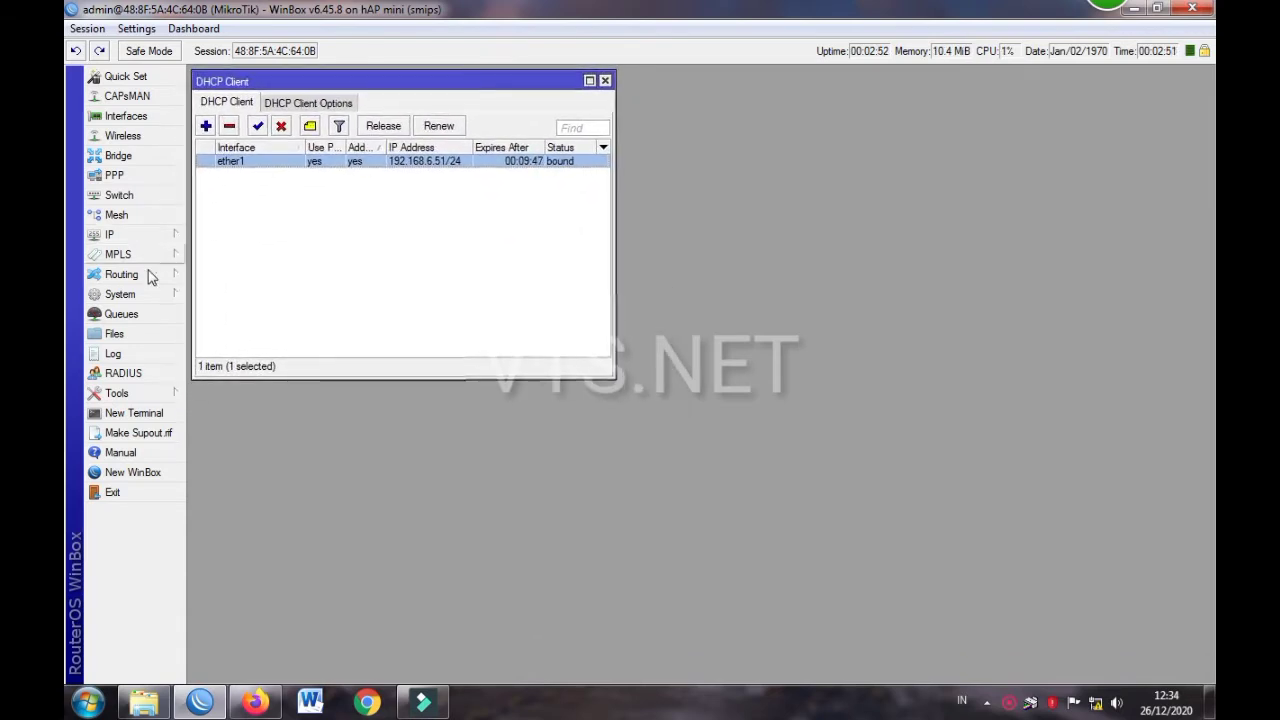
Ping 8.8.8.8 from a new terminal positioned at the top-right
{"action": "left_click", "coordinate": [134, 413]}
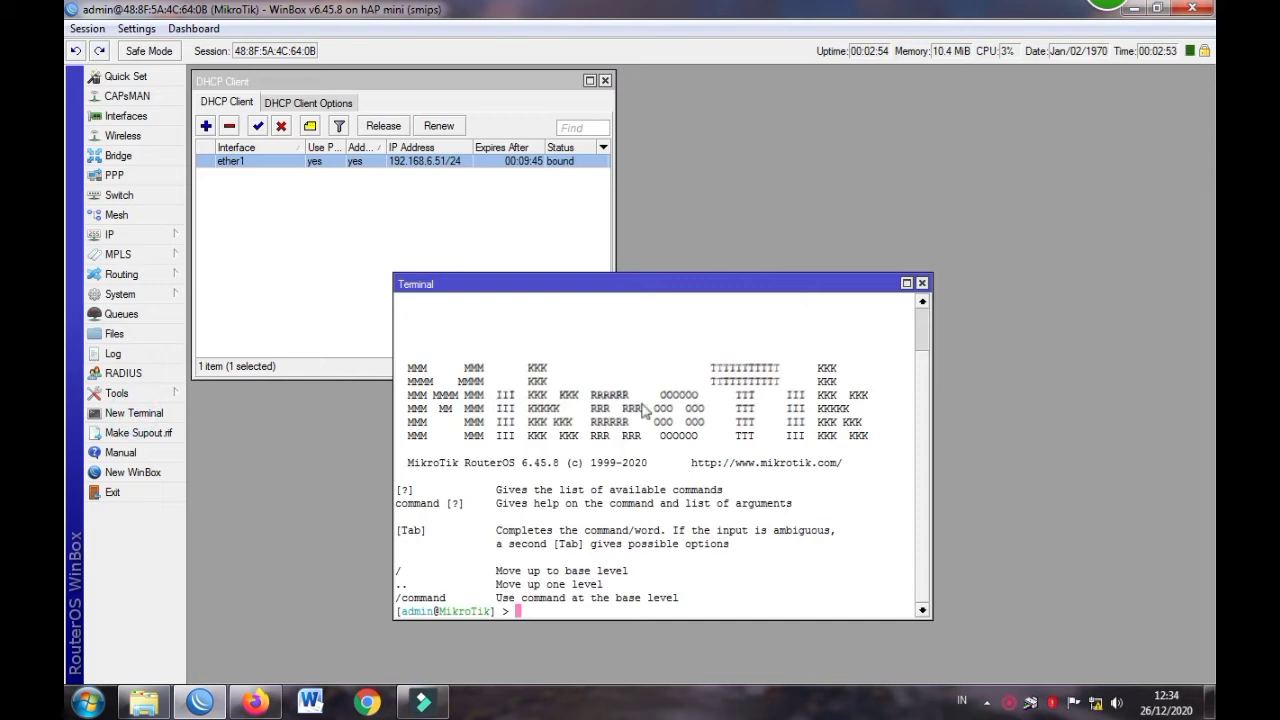
{"action": "type", "text": "ping "}
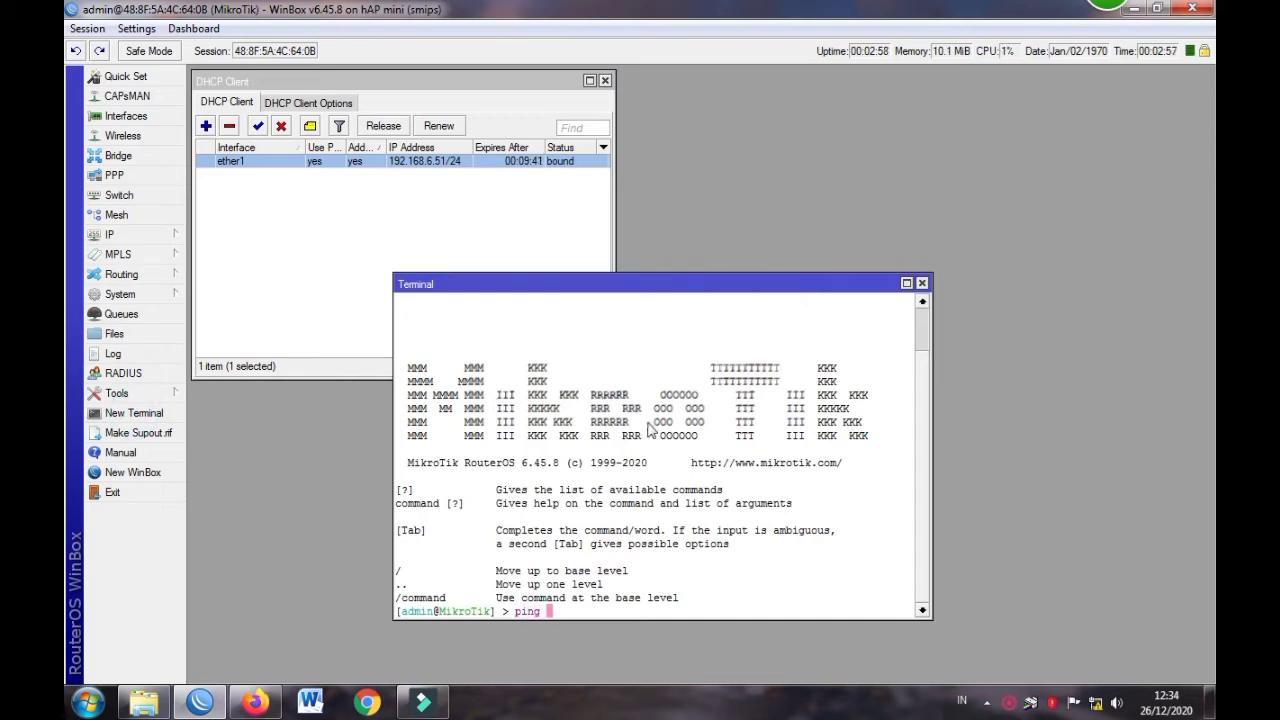
{"action": "type", "text": "8.8.8.8"}
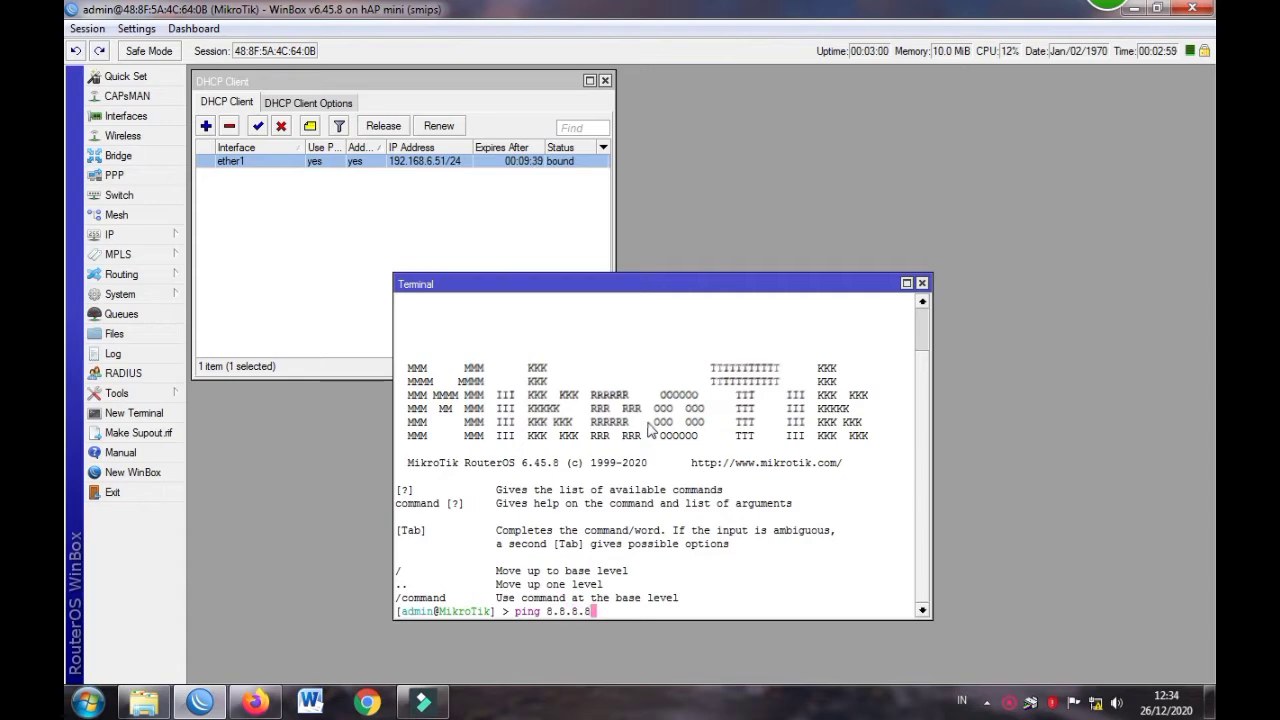
{"action": "key", "text": "Return"}
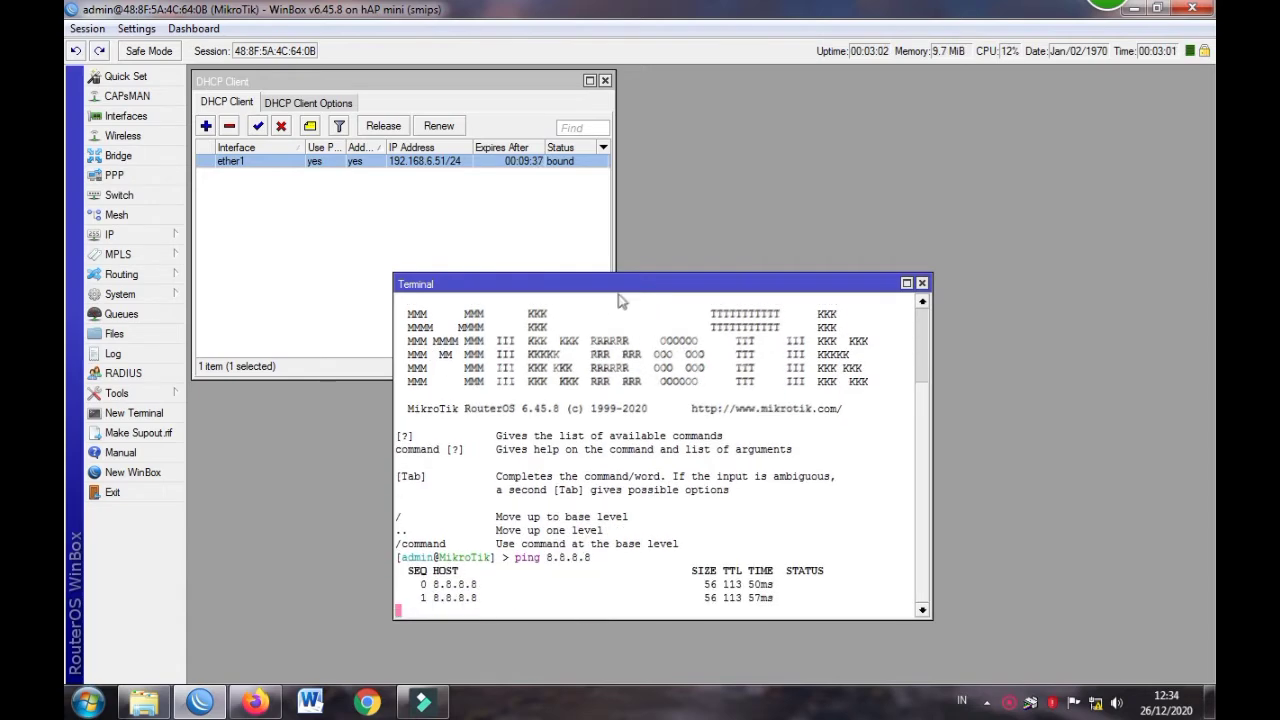
{"action": "left_click_drag", "start_coordinate": [619, 290], "coordinate": [890, 88]}
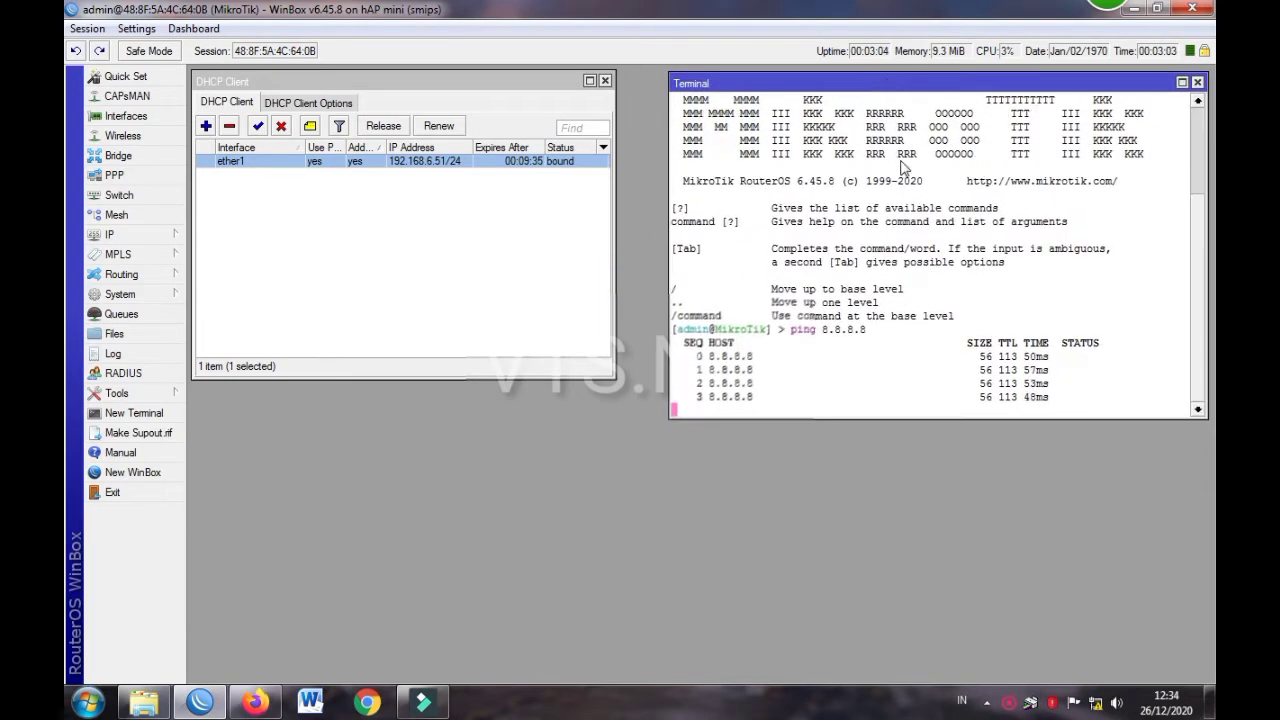
Disable and re-enable the ether1 DHCP client, then close the terminal
{"action": "left_click", "coordinate": [281, 127]}
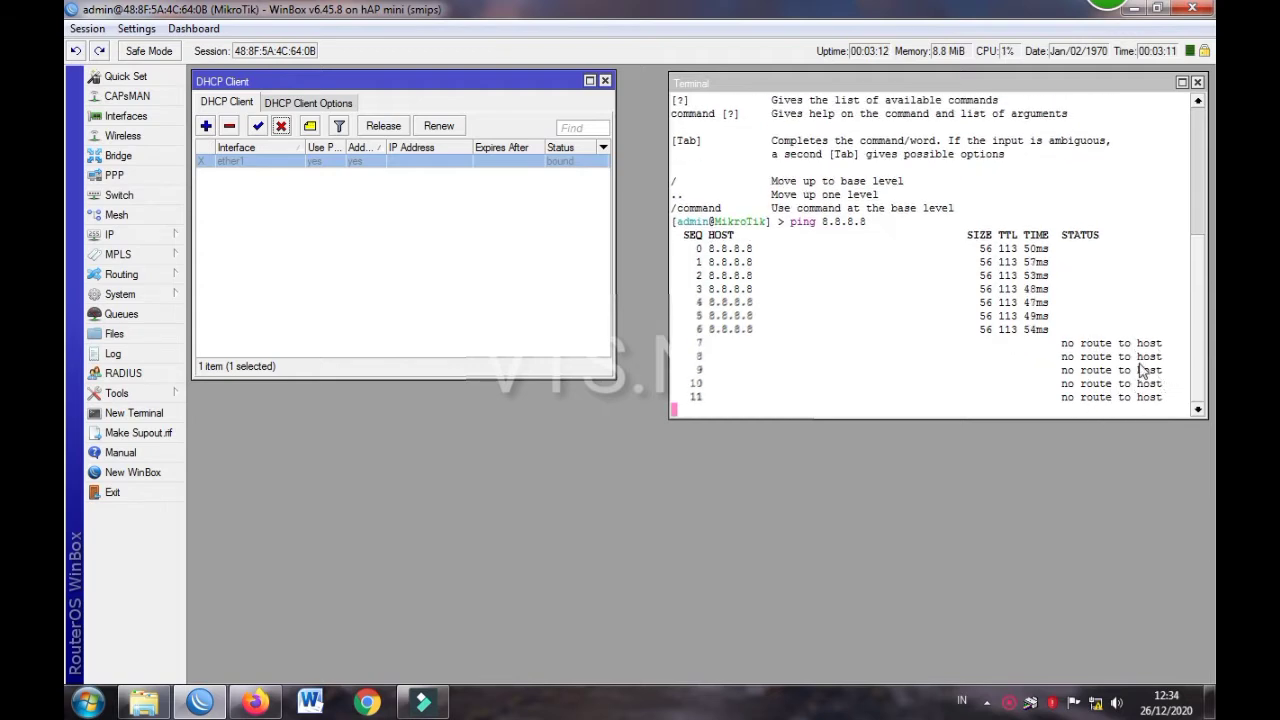
{"action": "left_click", "coordinate": [258, 131]}
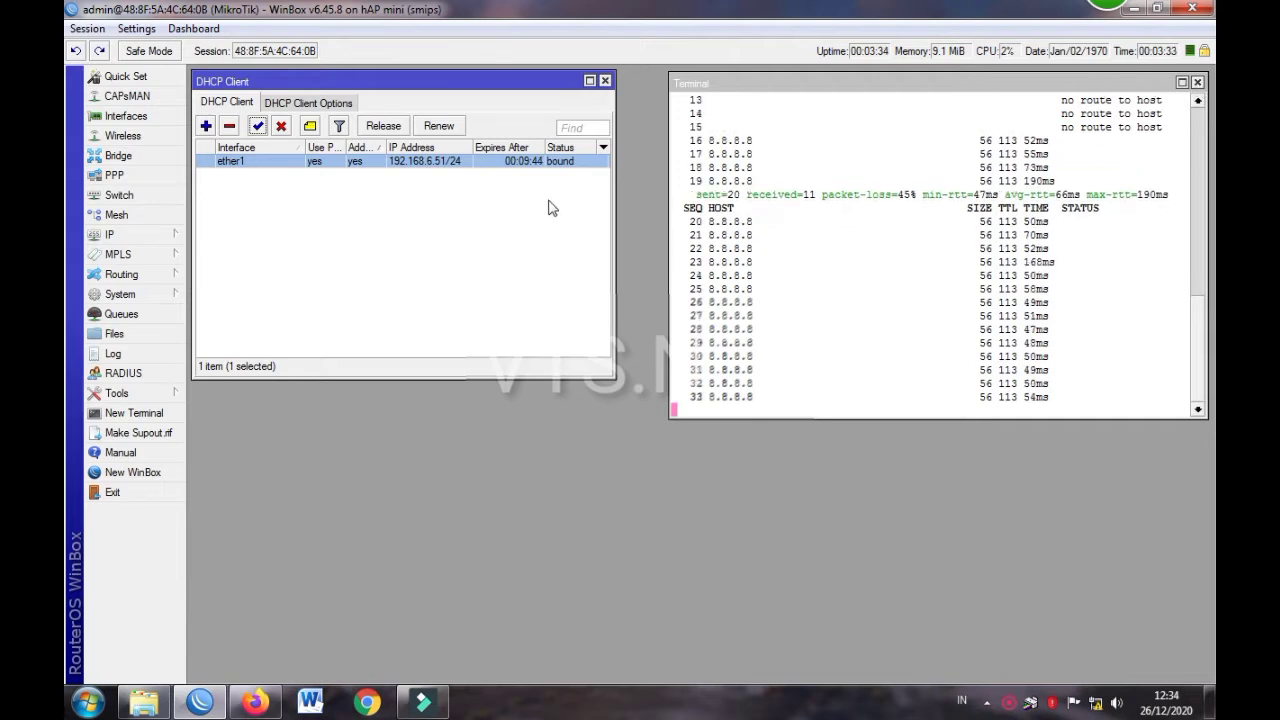
{"action": "left_click", "coordinate": [1002, 262]}
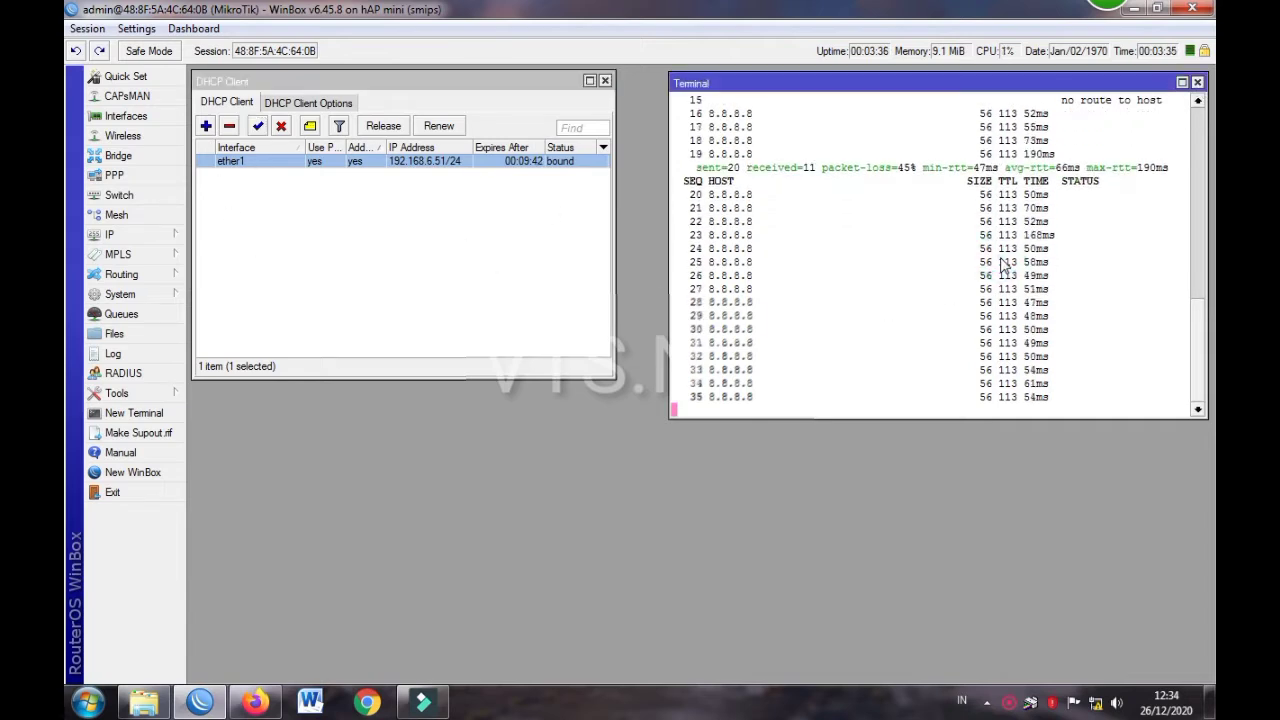
{"action": "left_click", "coordinate": [1197, 84]}
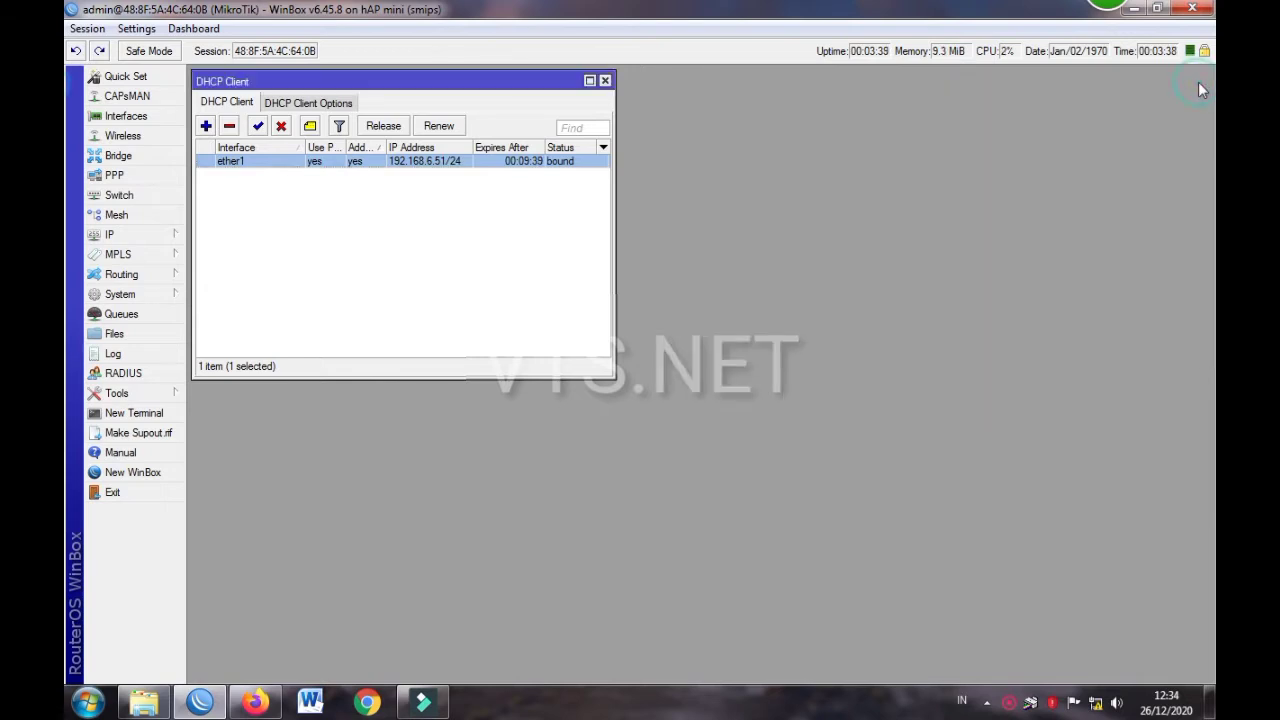
Create a new srcnat NAT rule with out-interface ether1 in IP > Firewall
{"action": "left_click", "coordinate": [110, 238]}
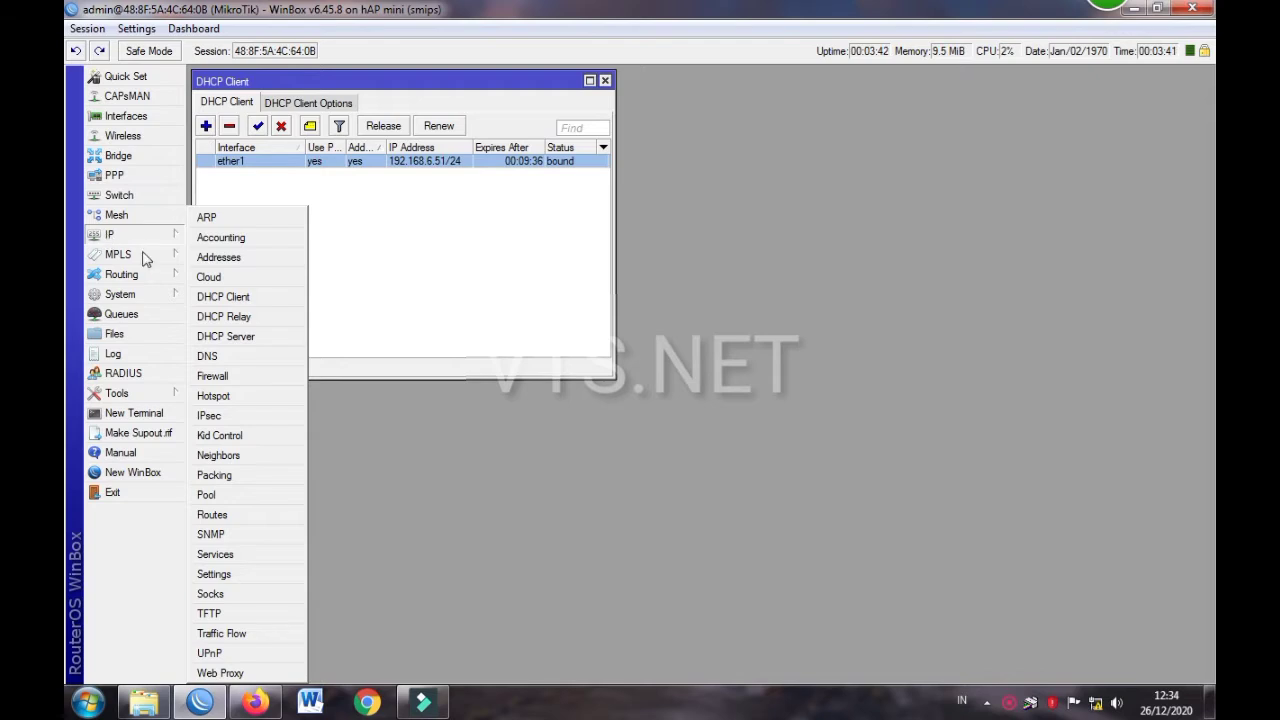
{"action": "left_click", "coordinate": [236, 375]}
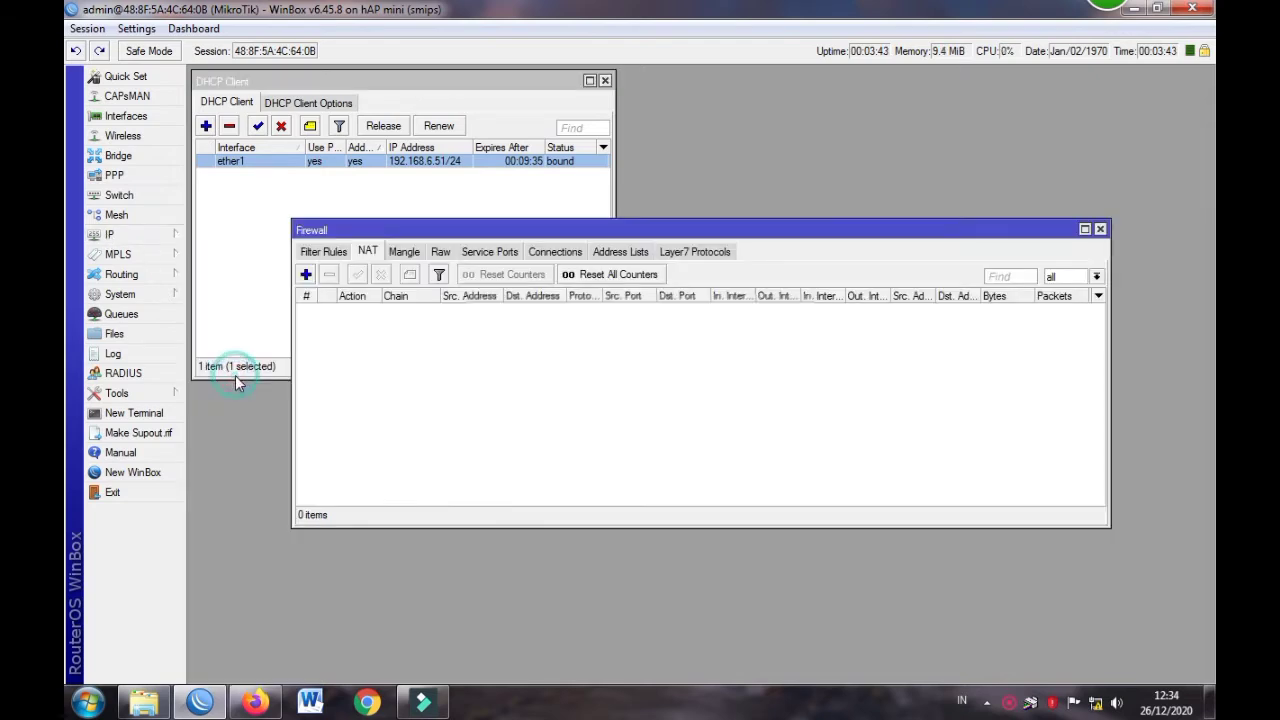
{"action": "left_click", "coordinate": [368, 252]}
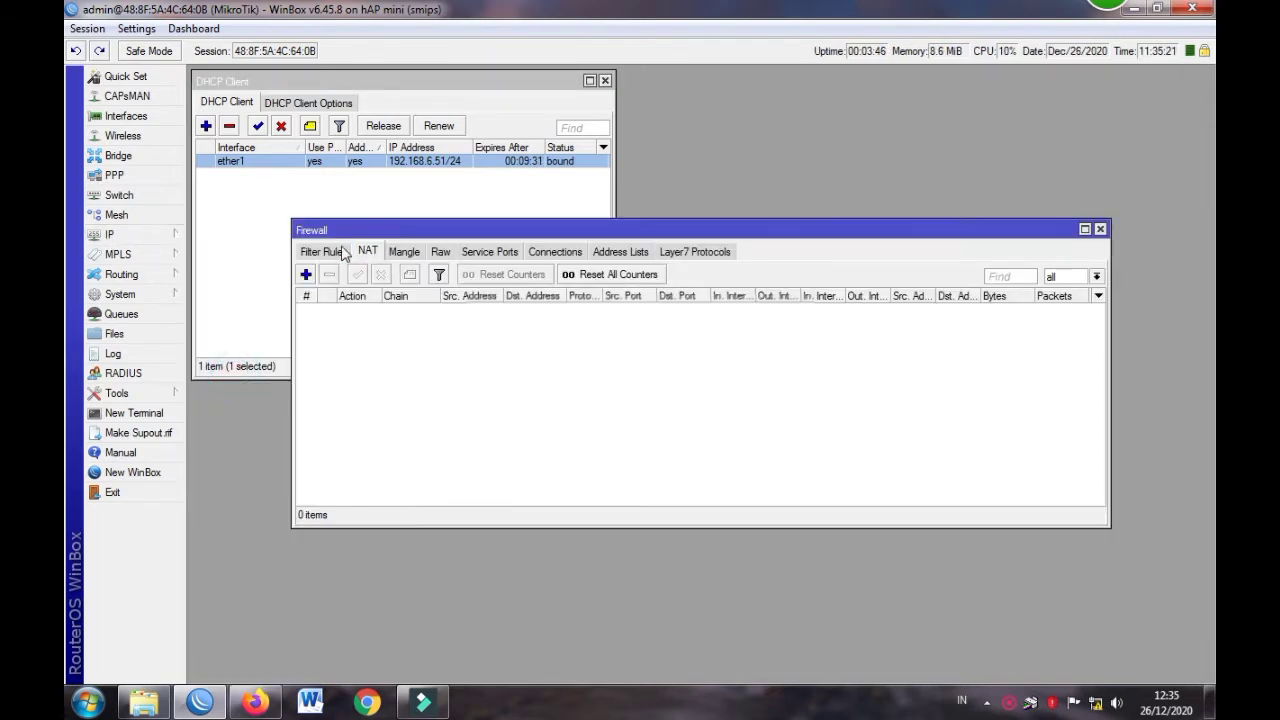
{"action": "left_click", "coordinate": [331, 252]}
{"action": "left_click", "coordinate": [367, 252]}
{"action": "left_click", "coordinate": [306, 275]}
{"action": "left_click", "coordinate": [579, 100]}
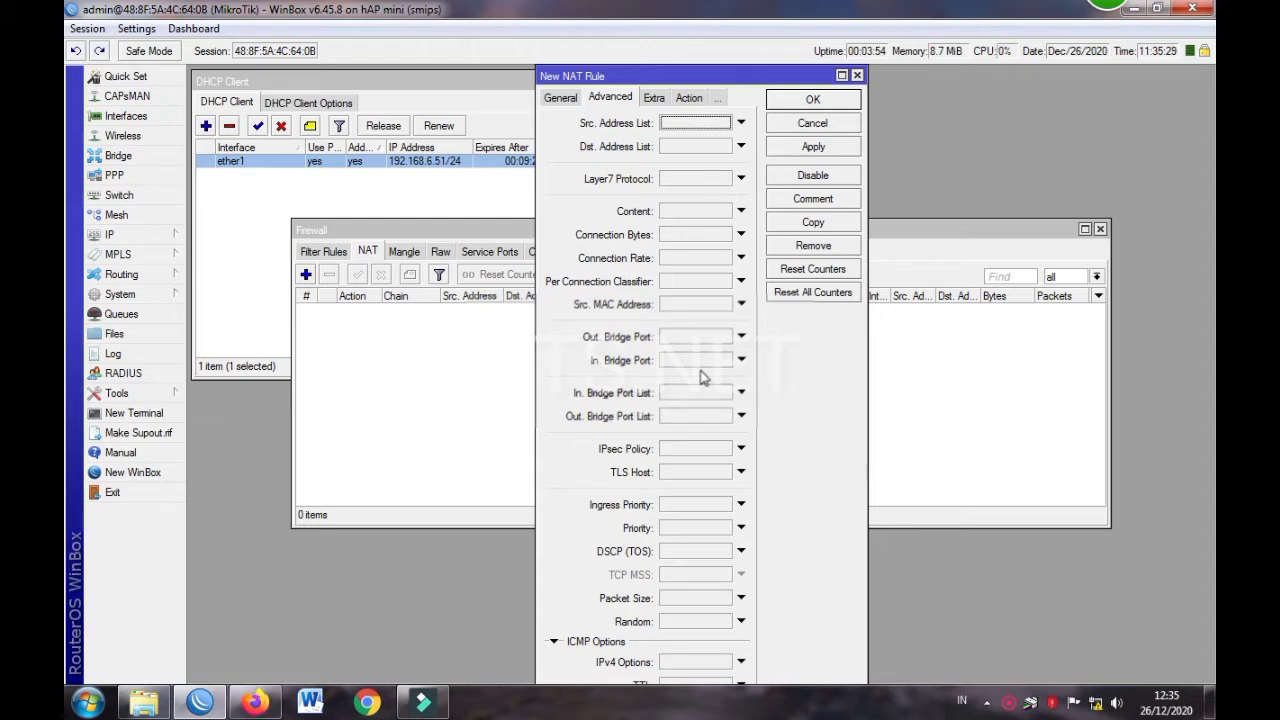
{"action": "left_click", "coordinate": [553, 100]}
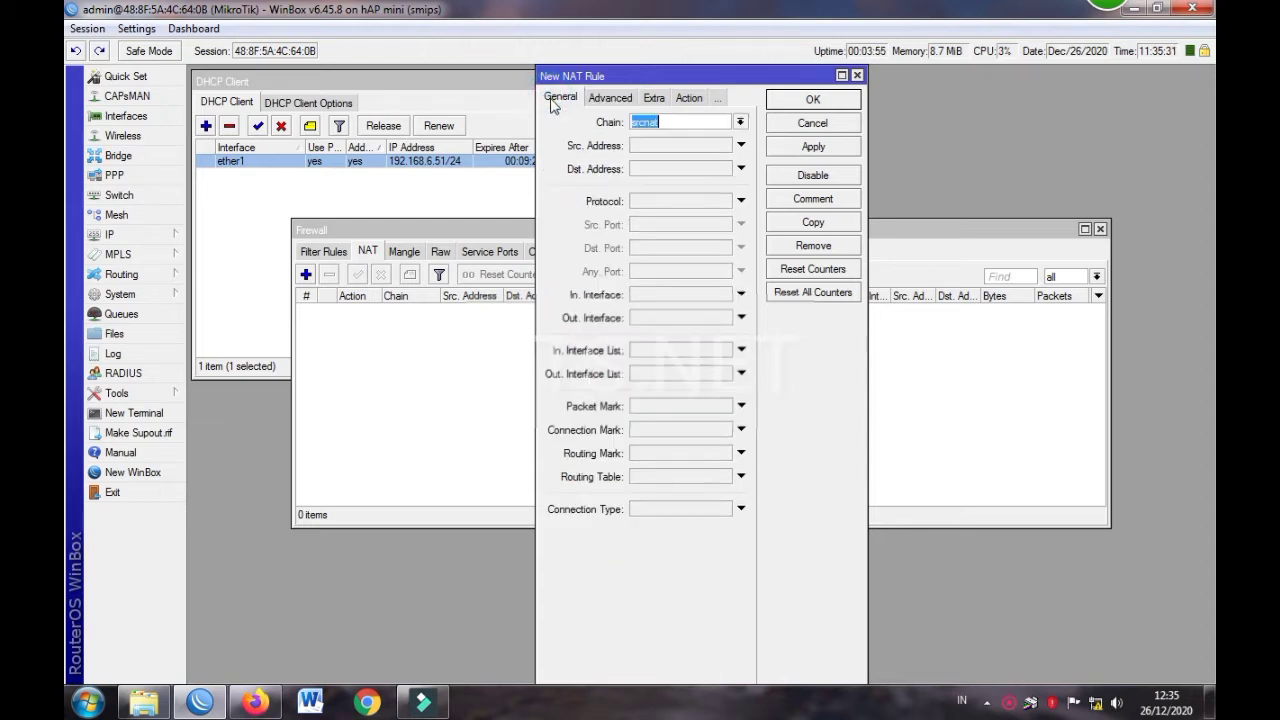
{"action": "left_click", "coordinate": [670, 318]}
{"action": "left_click", "coordinate": [677, 332]}
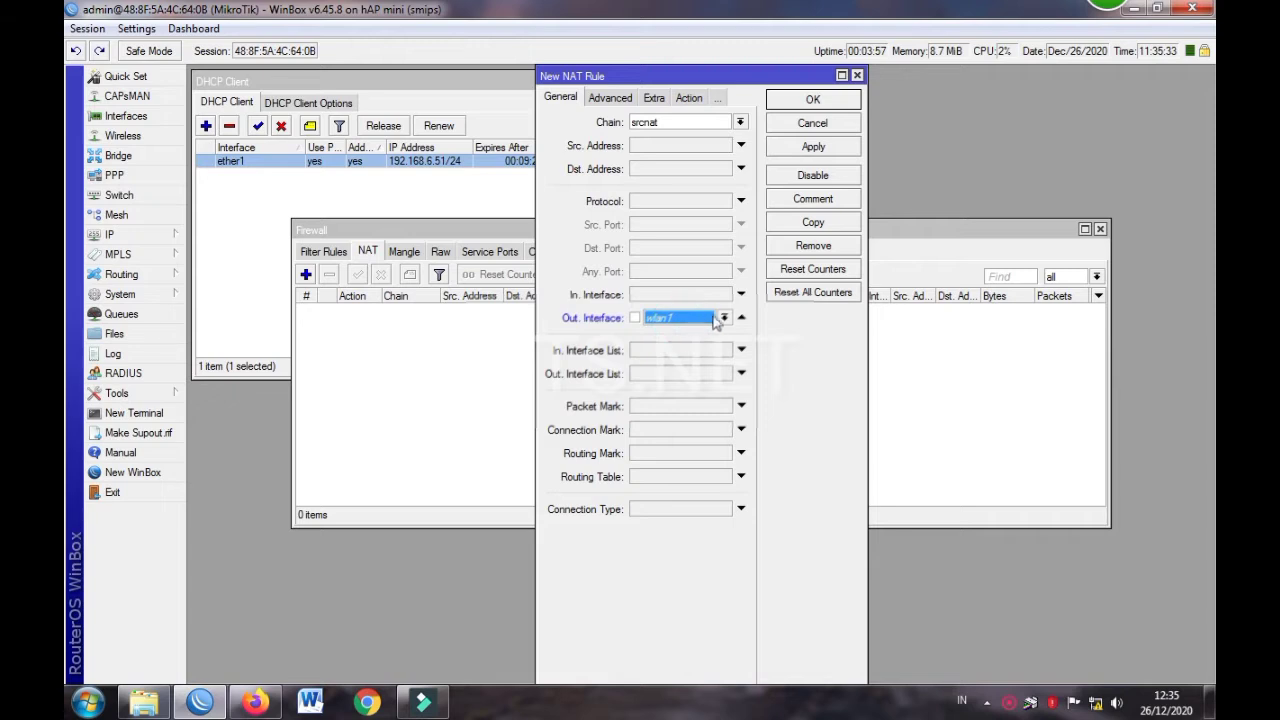
{"action": "left_click", "coordinate": [723, 318]}
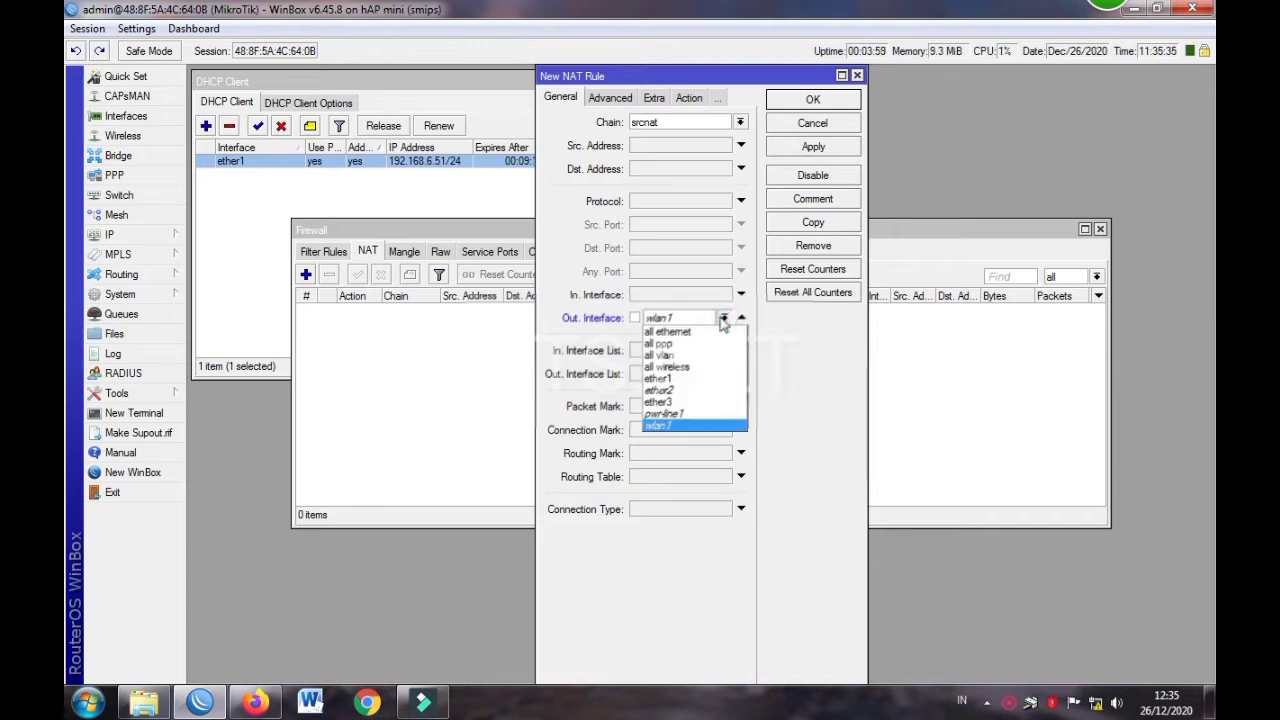
{"action": "left_click", "coordinate": [710, 378]}
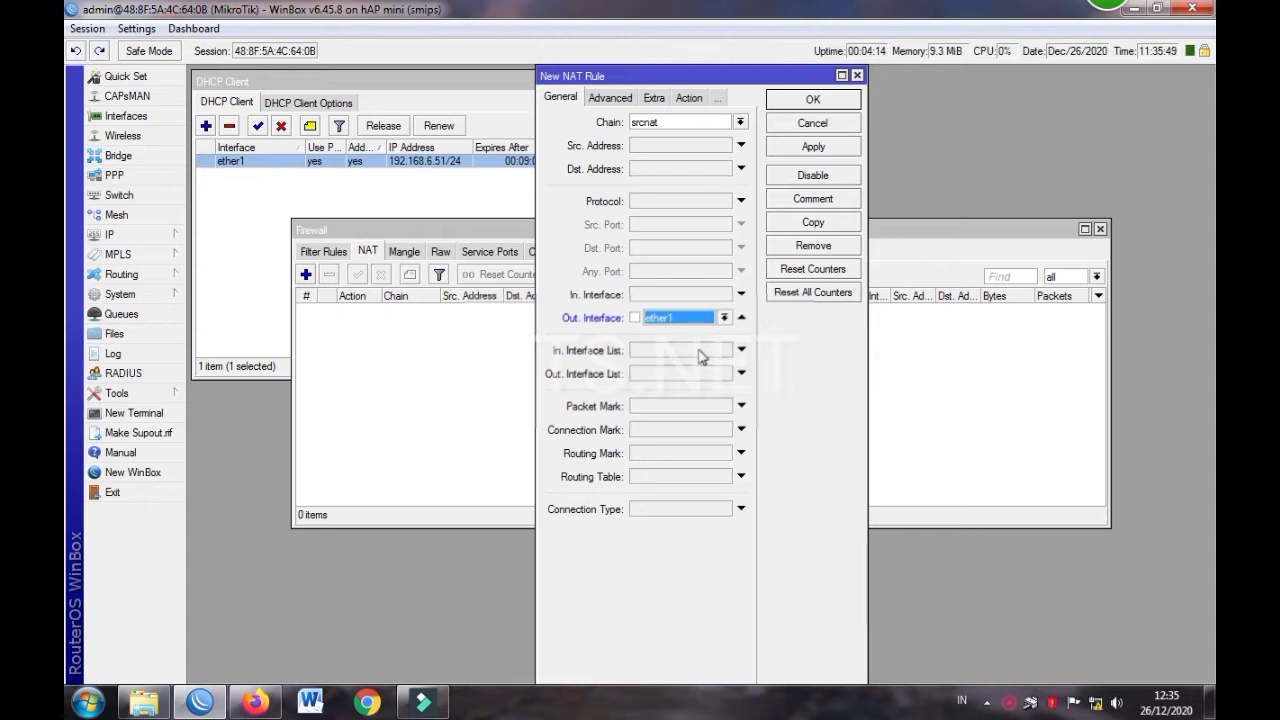
Set the rule action to masquerade, save it, and close the Firewall window
{"action": "left_click", "coordinate": [690, 99]}
{"action": "left_click", "coordinate": [686, 121]}
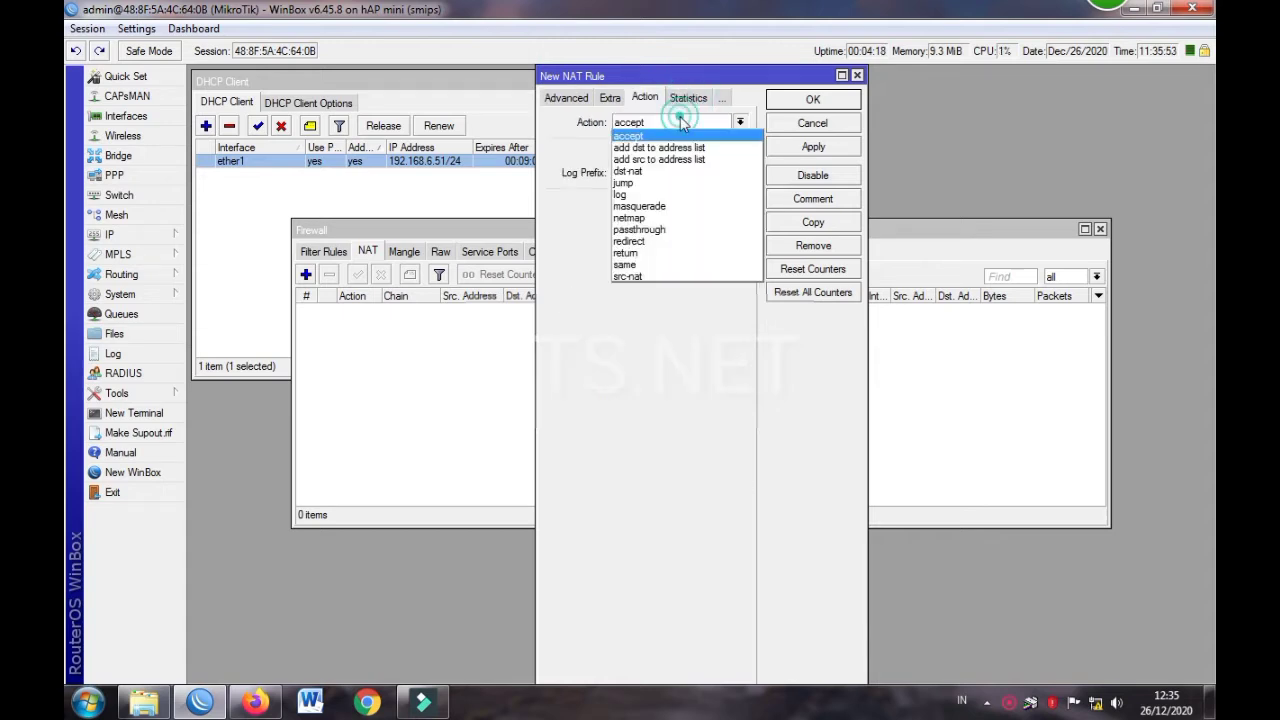
{"action": "left_click", "coordinate": [673, 200]}
{"action": "left_click", "coordinate": [572, 99]}
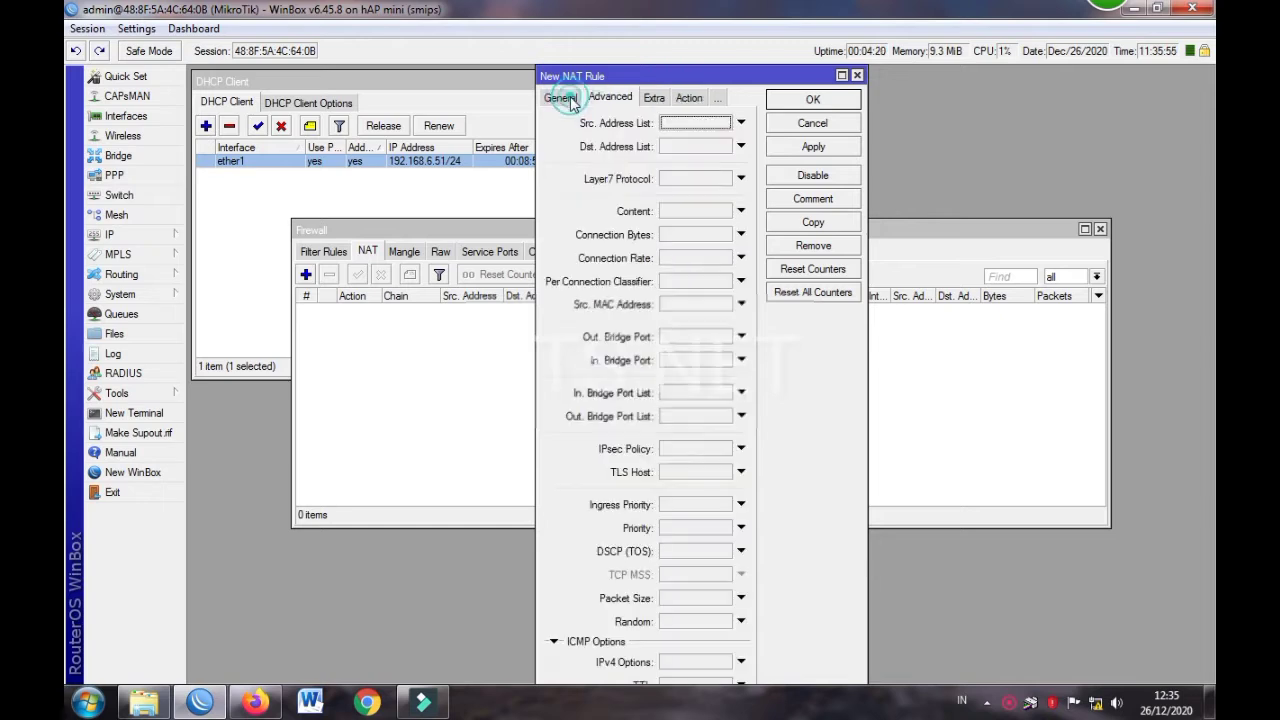
{"action": "left_click", "coordinate": [561, 98]}
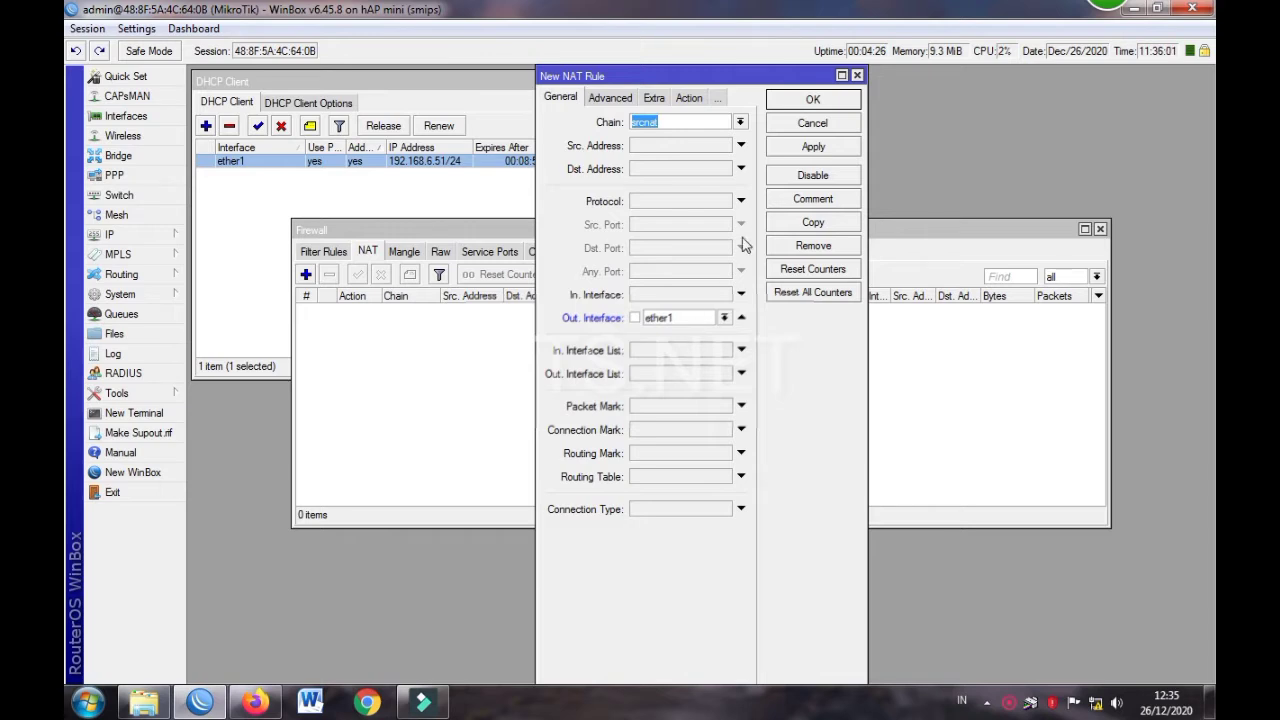
{"action": "left_click", "coordinate": [803, 104]}
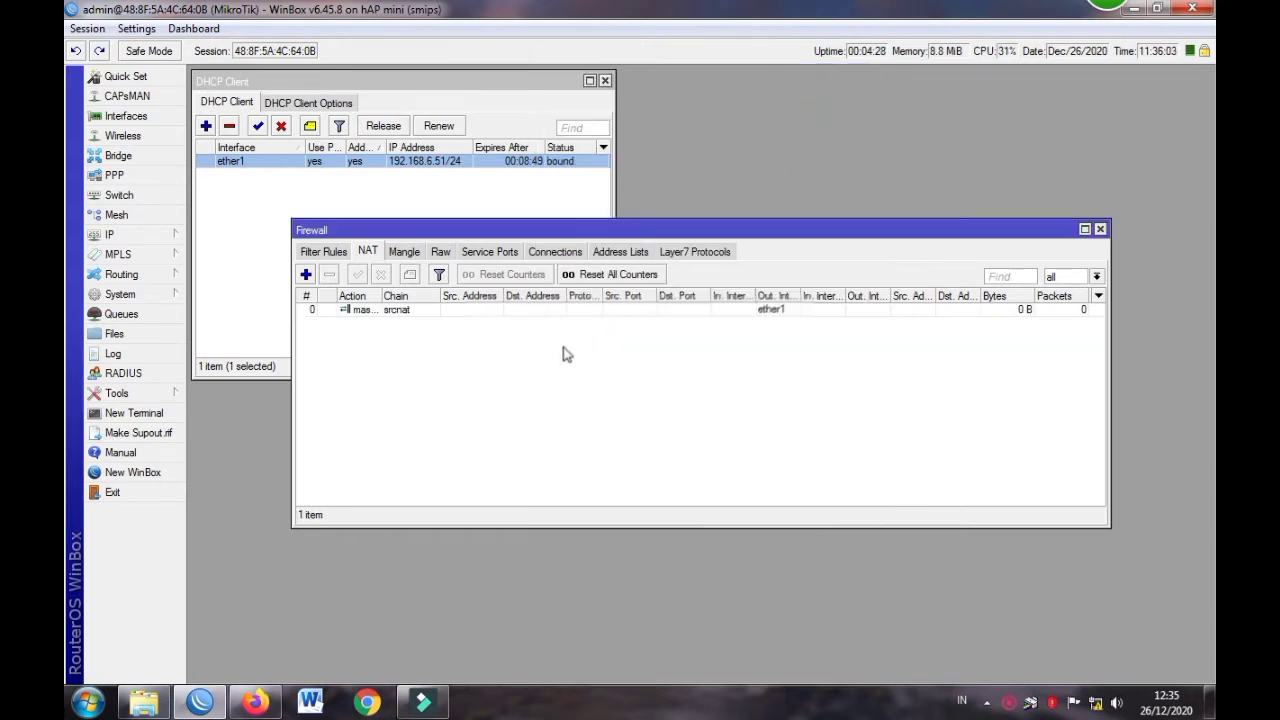
{"action": "left_click", "coordinate": [1100, 229]}
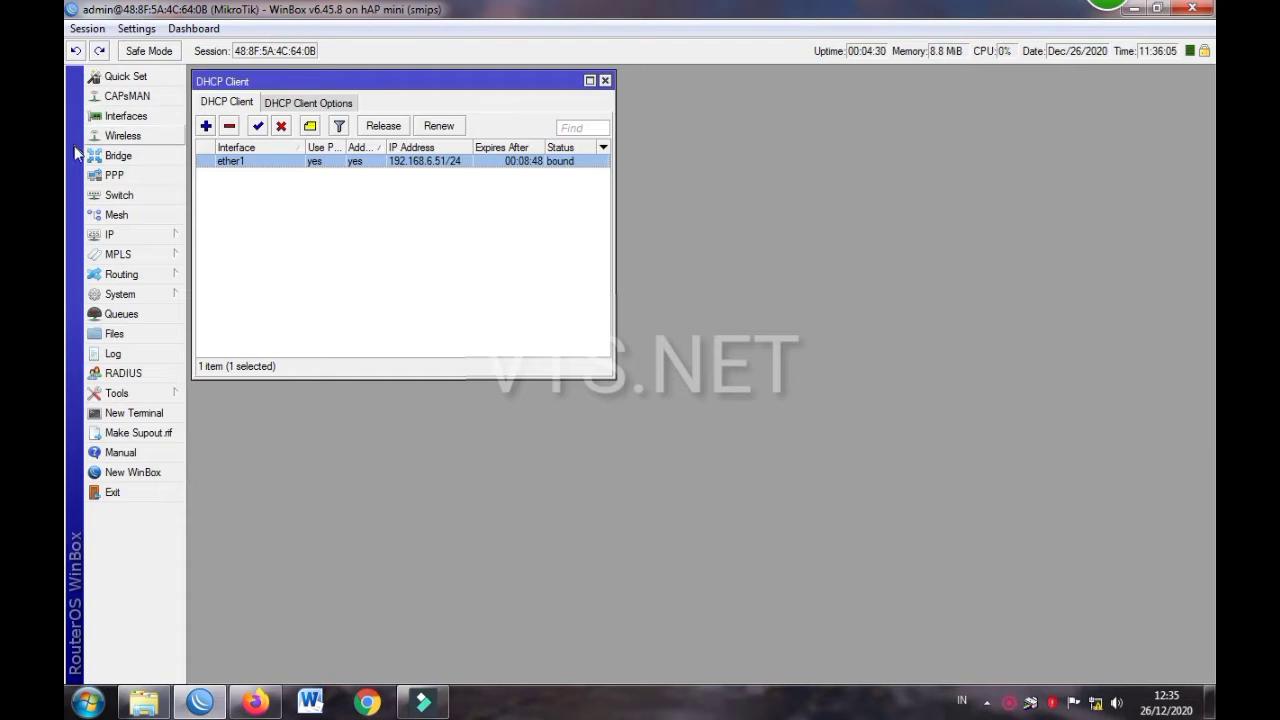
Tick Allow Remote Requests in the IP > DNS settings and save
{"action": "left_click", "coordinate": [129, 238]}
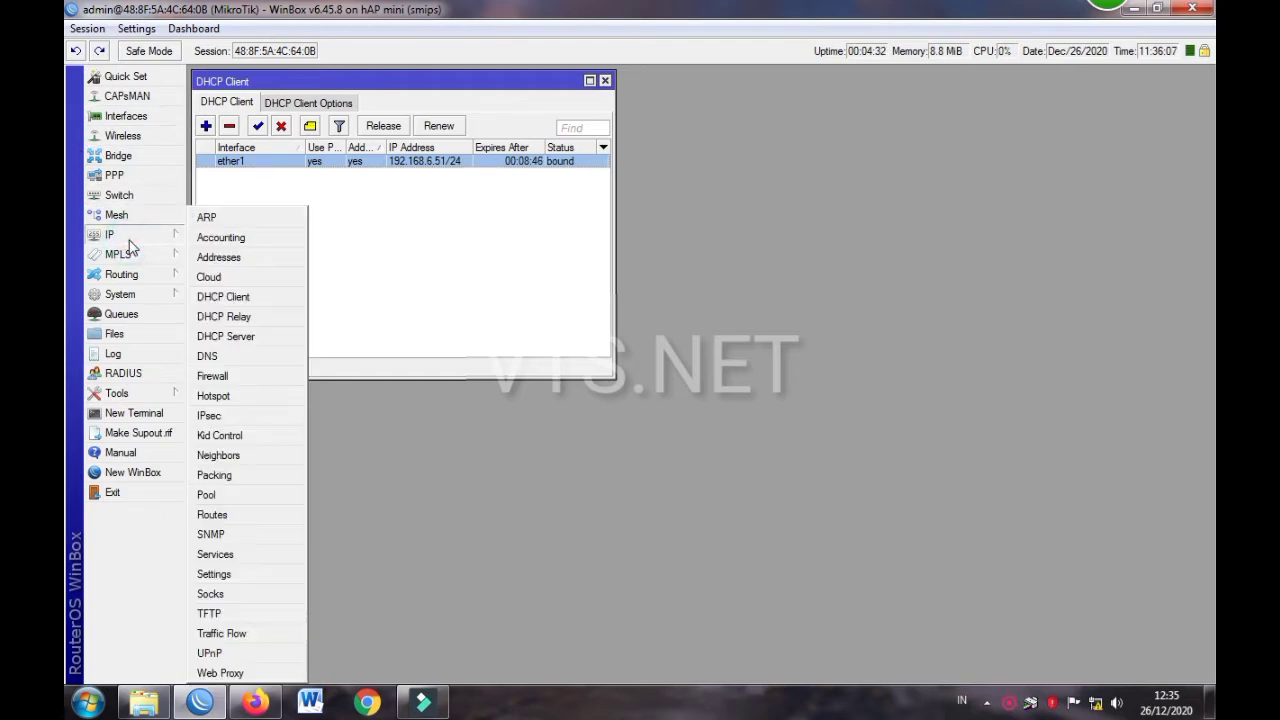
{"action": "left_click", "coordinate": [207, 356]}
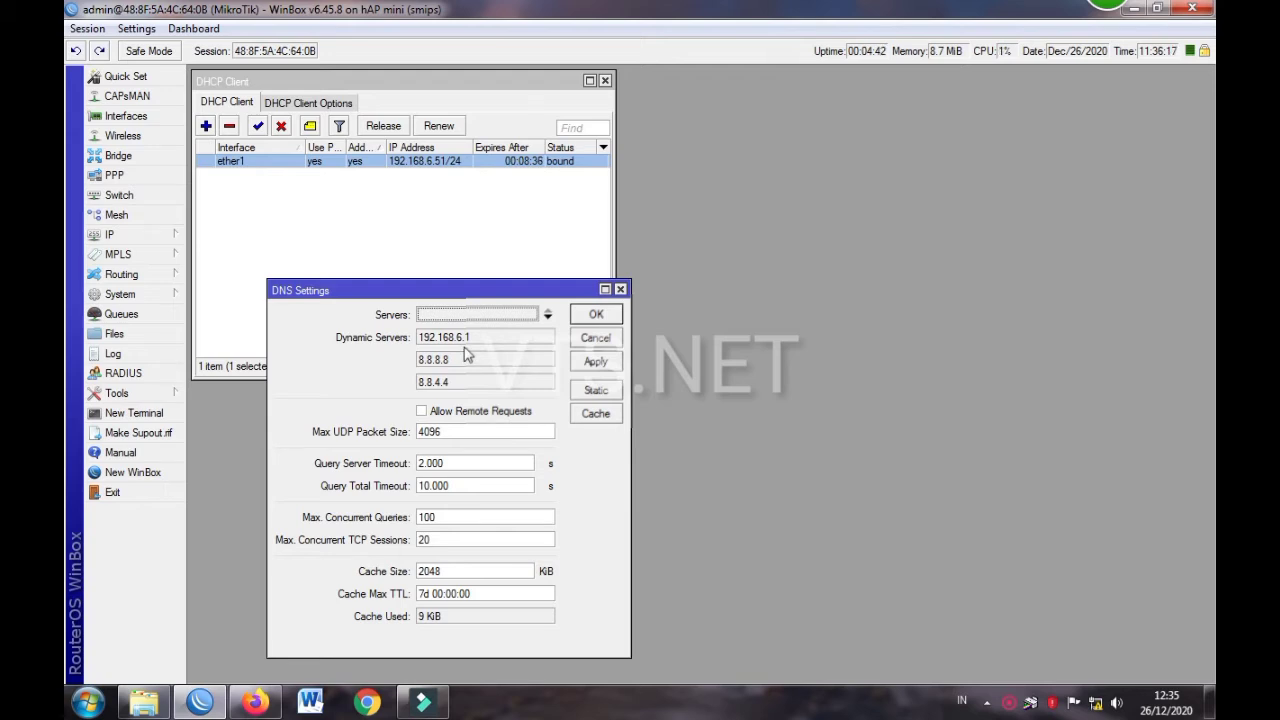
{"action": "left_click", "coordinate": [423, 411]}
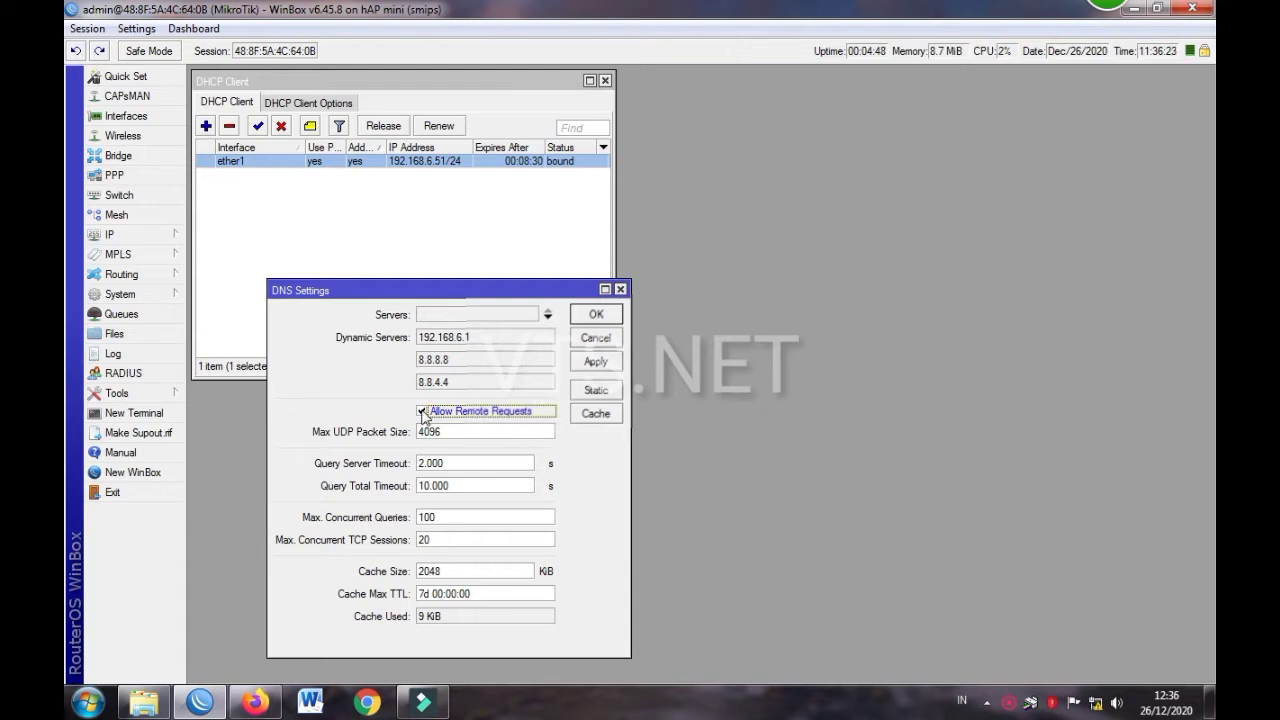
{"action": "left_click", "coordinate": [592, 316]}
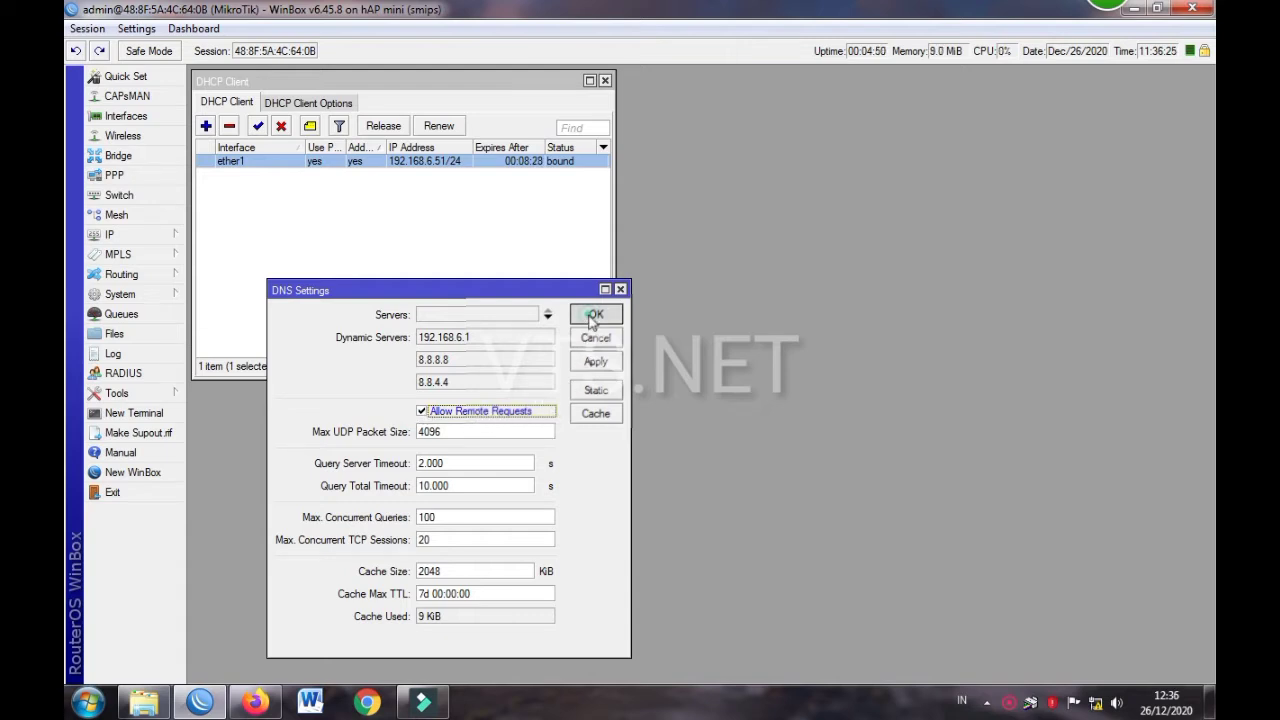
Open the Address List showing 192.168.6.51/24 on ether1, then the Windows network status popup
{"action": "left_click", "coordinate": [172, 238]}
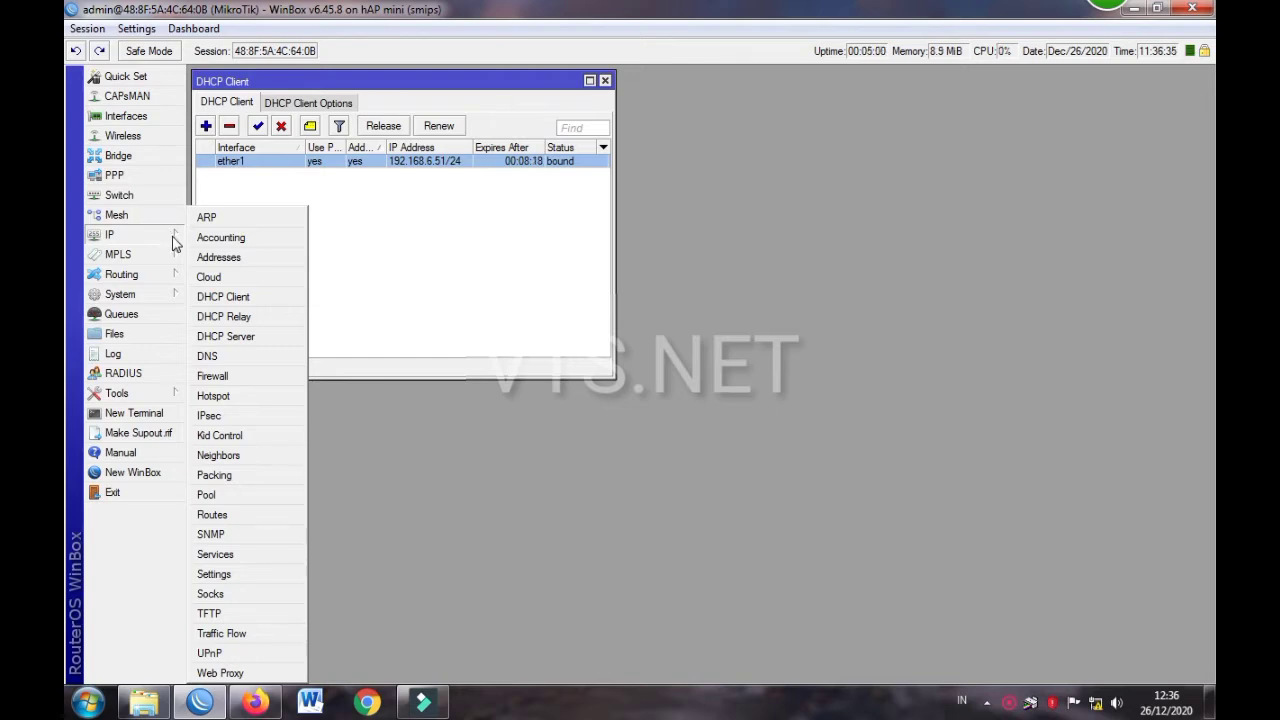
{"action": "left_click", "coordinate": [218, 257]}
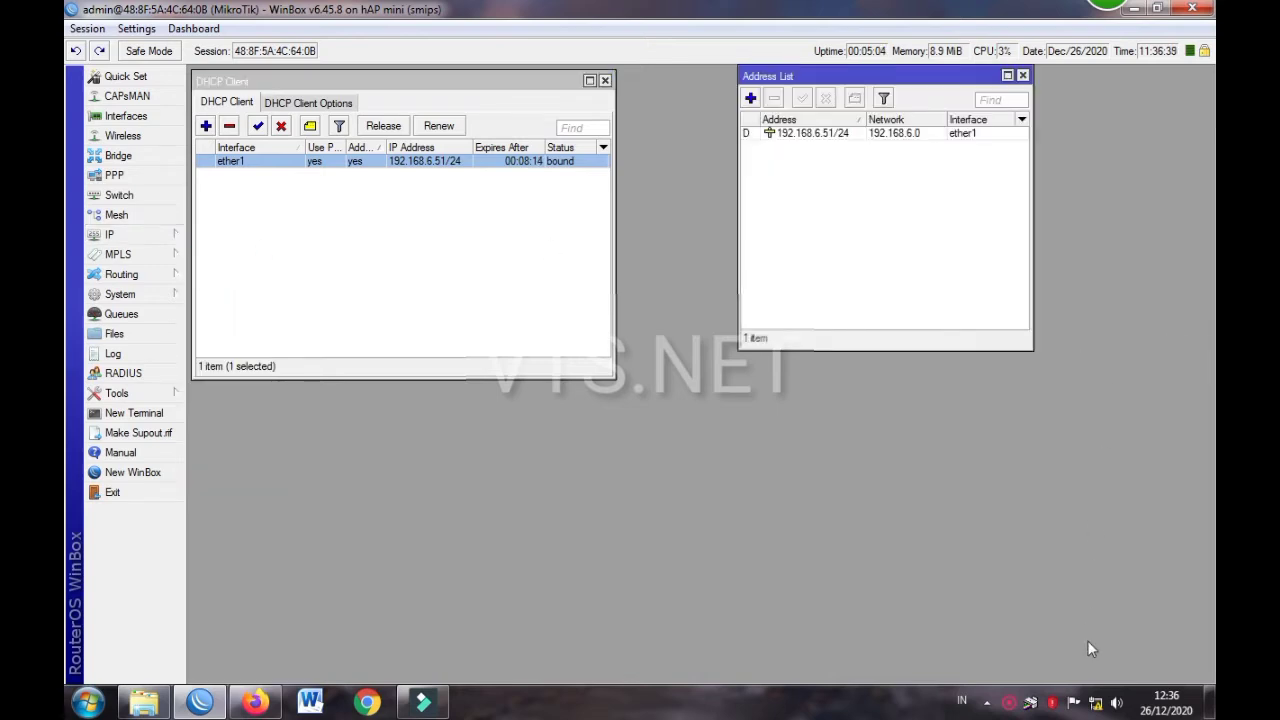
{"action": "left_click", "coordinate": [1095, 704]}
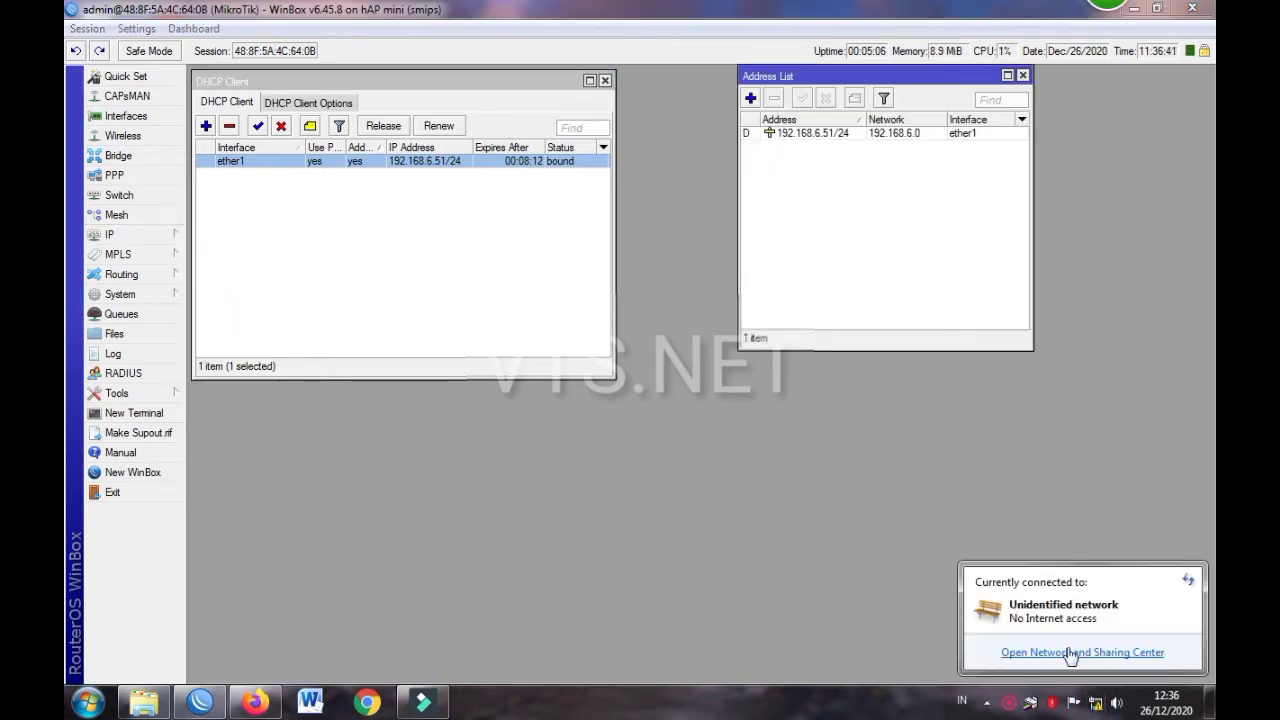
{"action": "left_click", "coordinate": [1071, 653]}
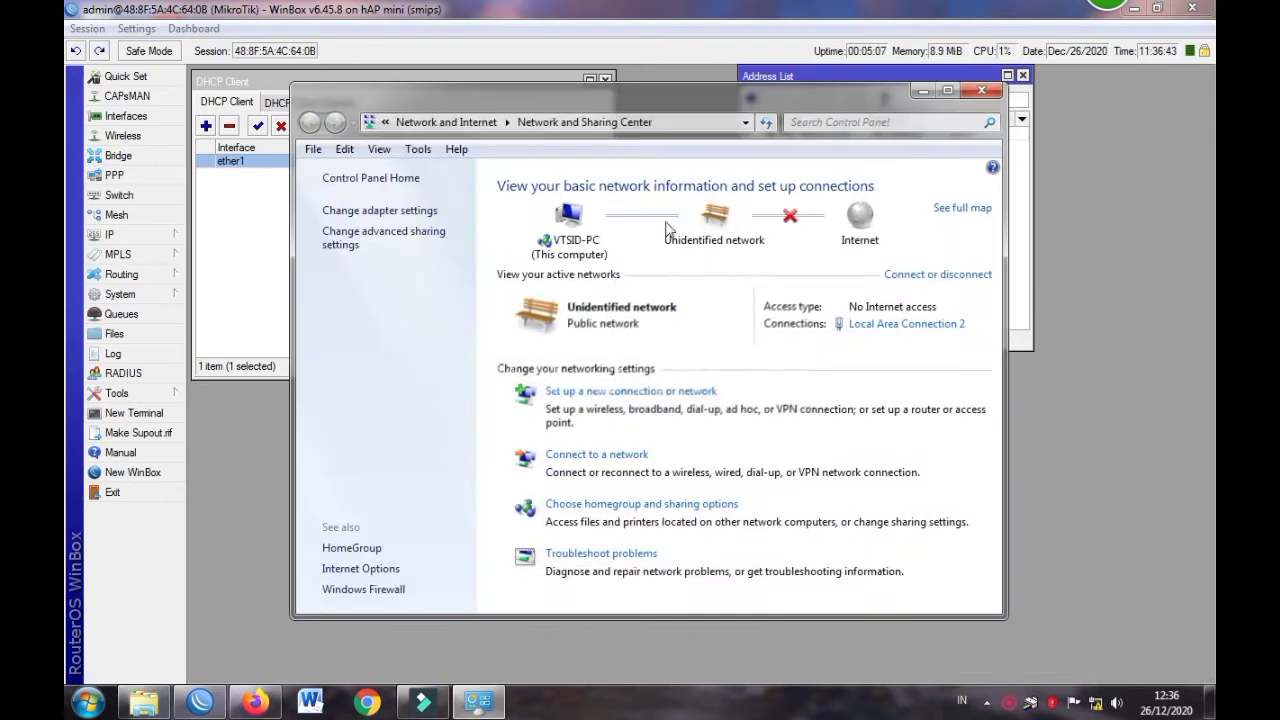
{"action": "left_click", "coordinate": [882, 326]}
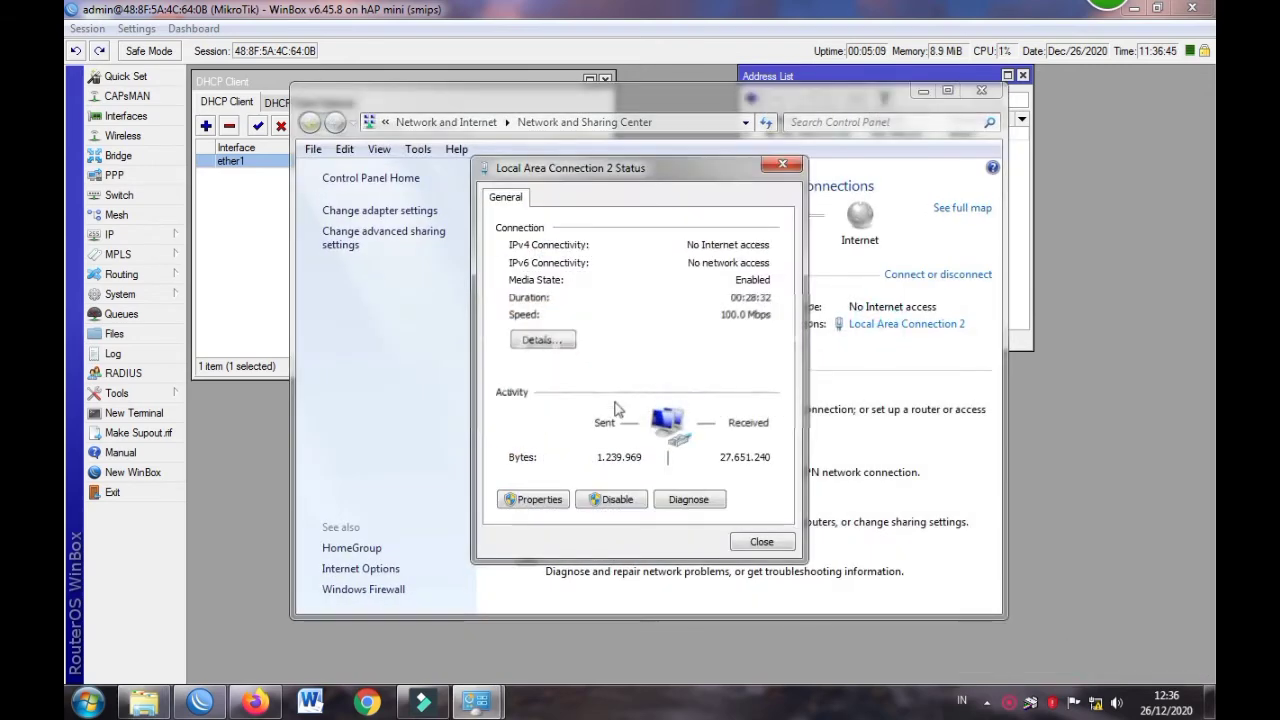
{"action": "left_click", "coordinate": [540, 341]}
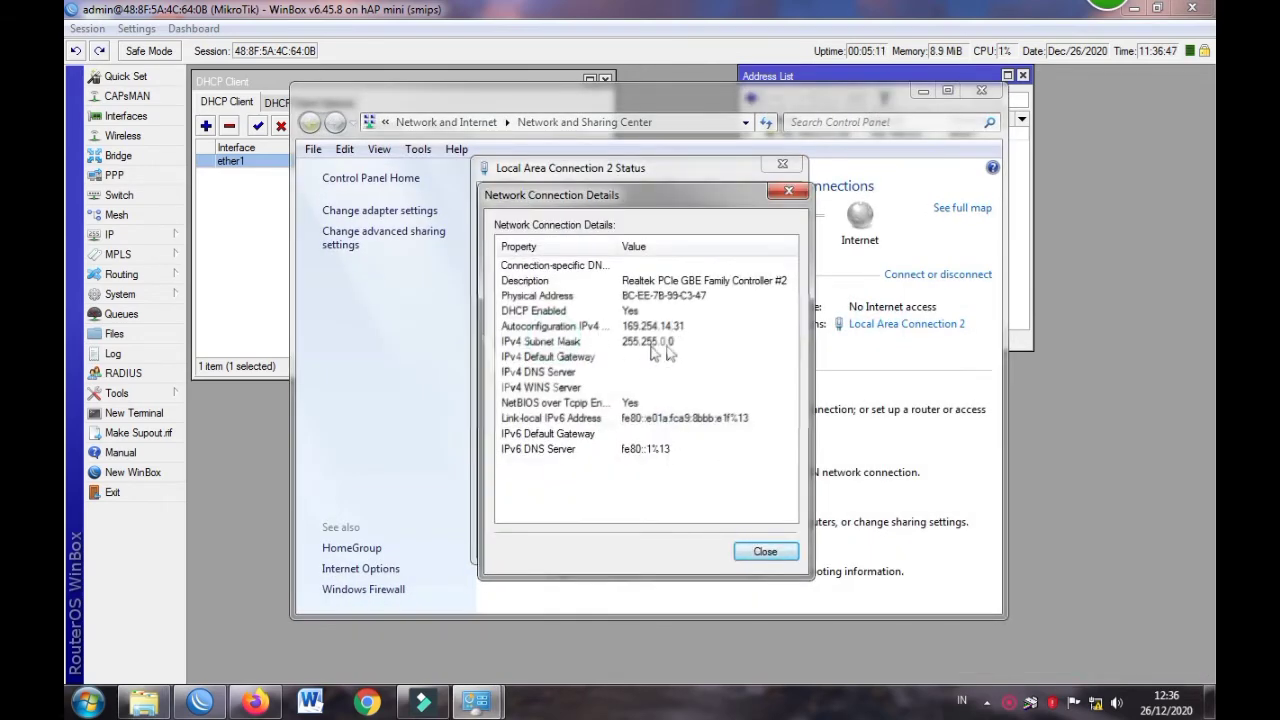
{"action": "left_click", "coordinate": [757, 556]}
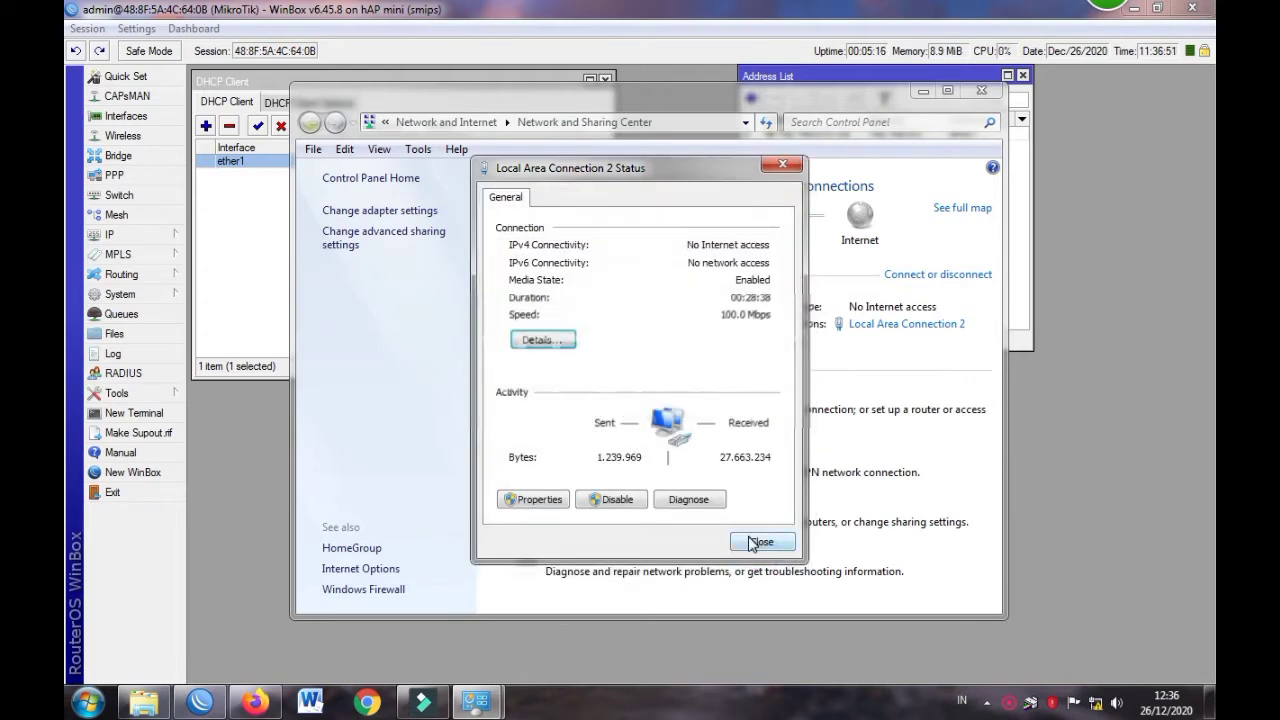
{"action": "left_click", "coordinate": [755, 541]}
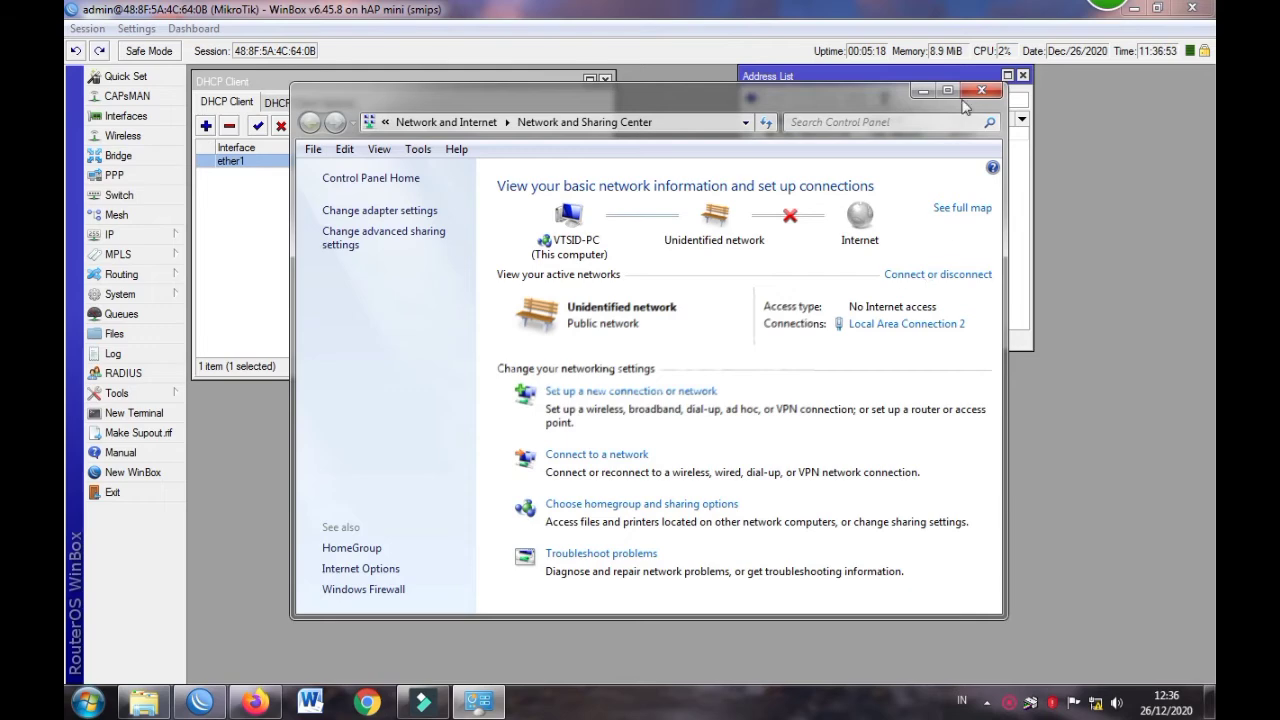
{"action": "left_click", "coordinate": [923, 91]}
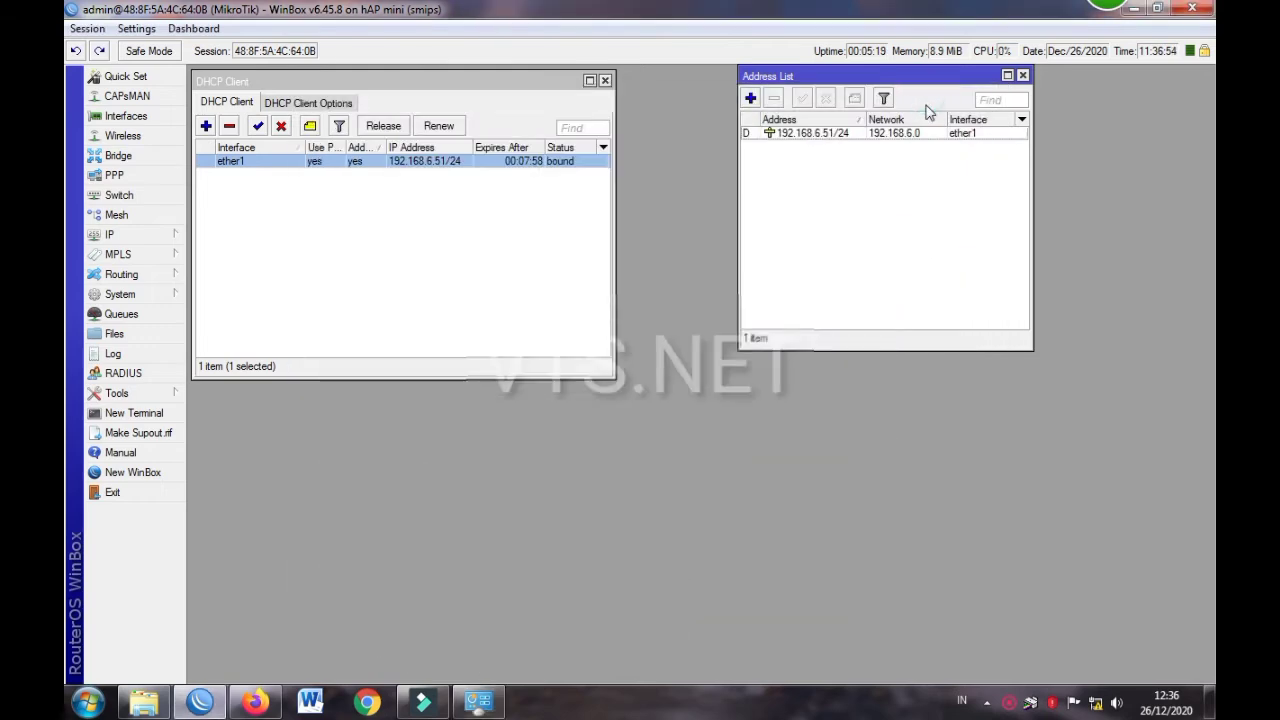
Draft address 192.168.88.1/24 on wlan1, cut it to the clipboard, and discard the dialog
{"action": "left_click", "coordinate": [750, 97]}
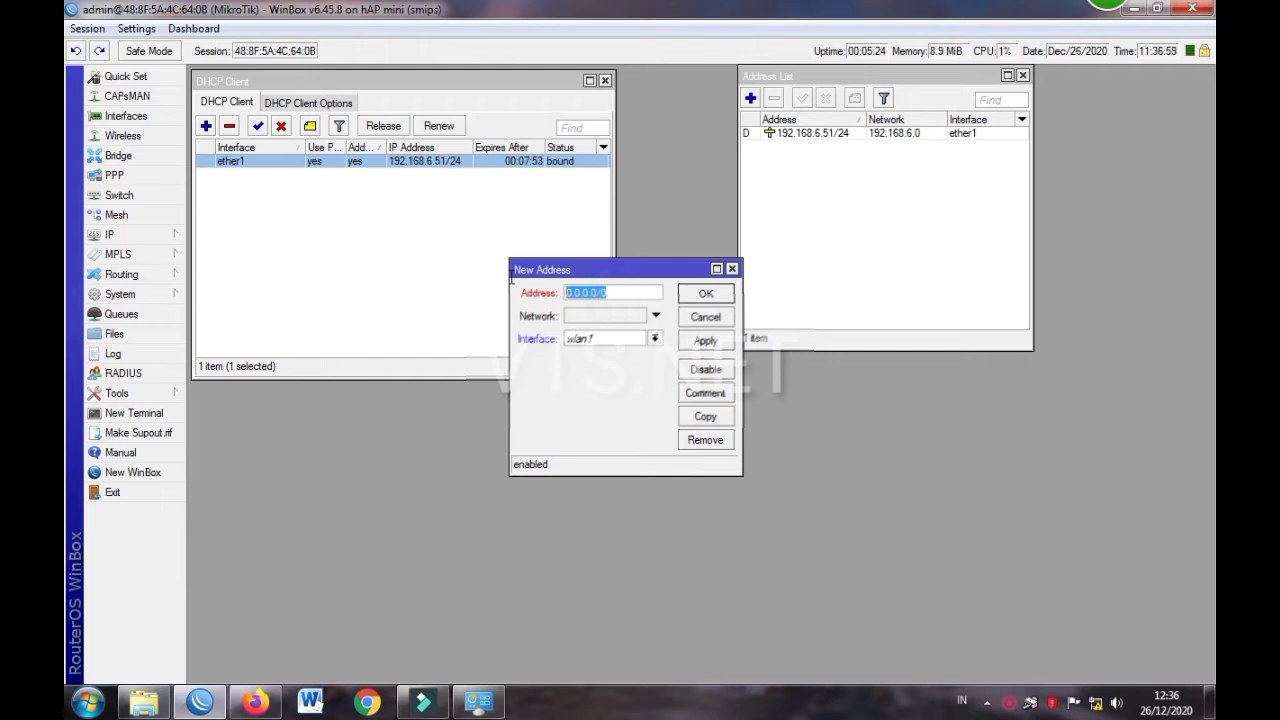
{"action": "type", "text": "192.168.88.1/24"}
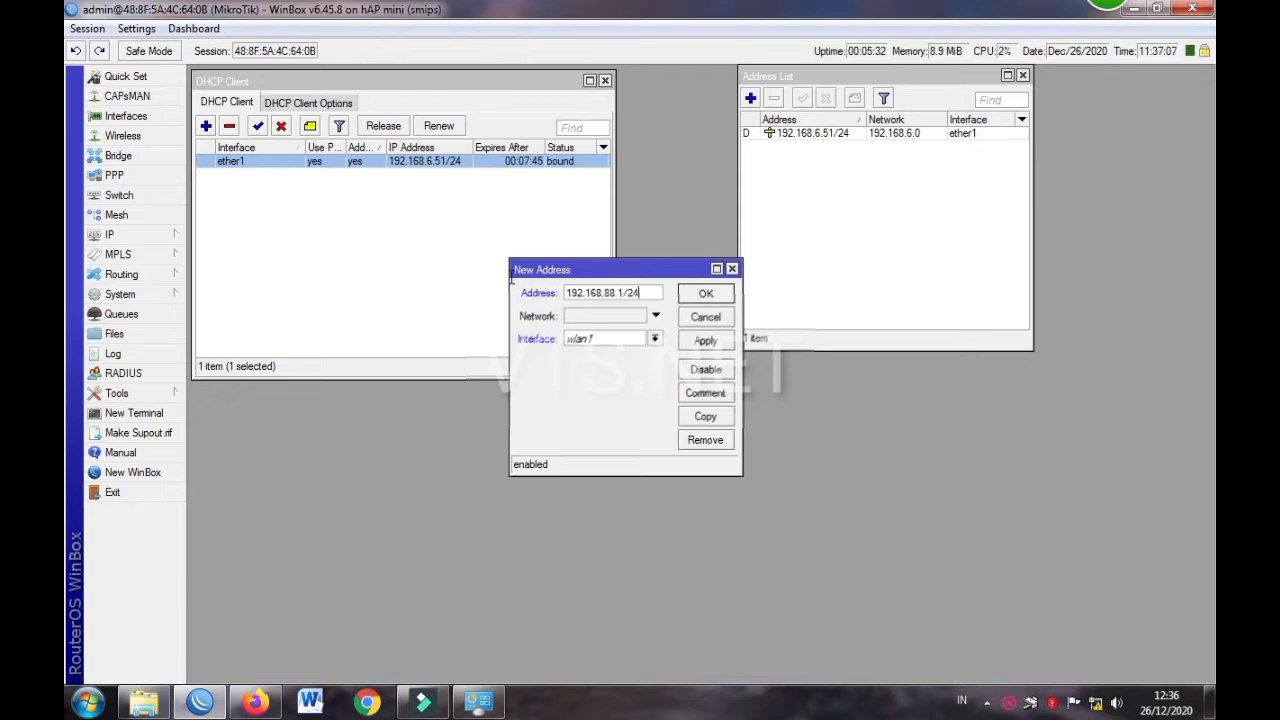
{"action": "left_click", "coordinate": [588, 340]}
{"action": "left_click", "coordinate": [592, 346]}
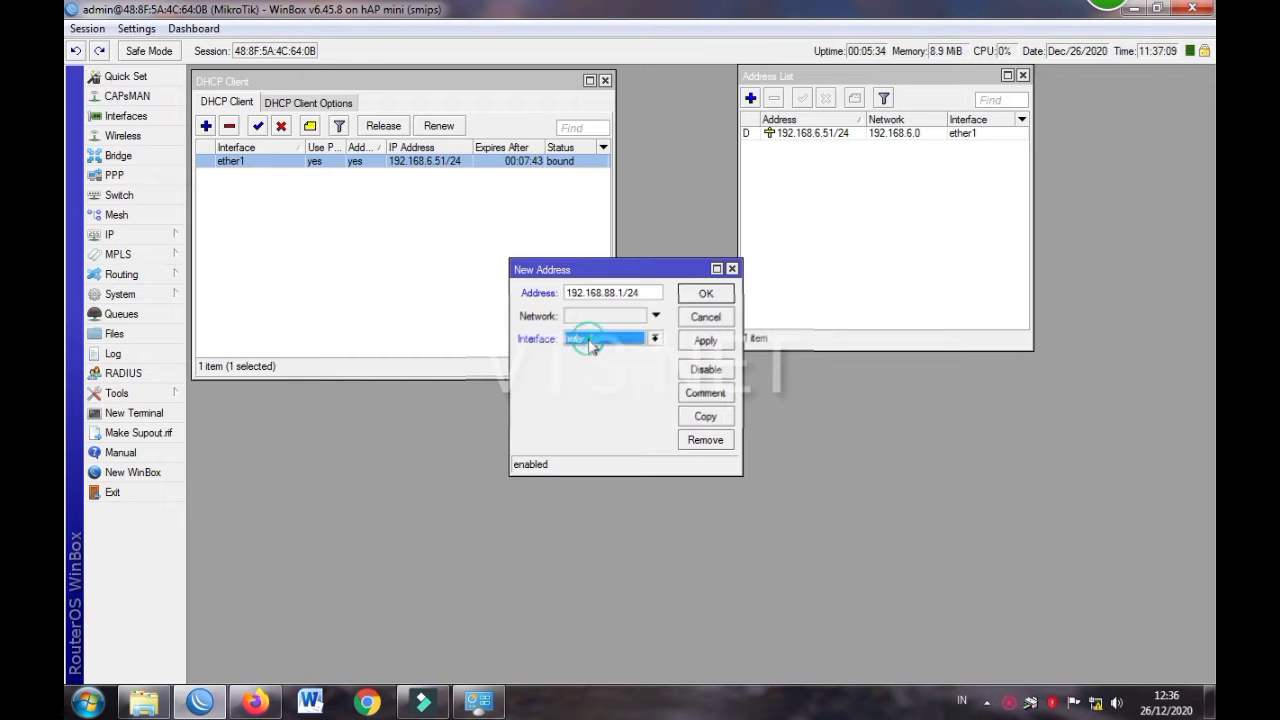
{"action": "left_click_drag", "start_coordinate": [598, 270], "coordinate": [782, 248]}
{"action": "right_click", "coordinate": [829, 257]}
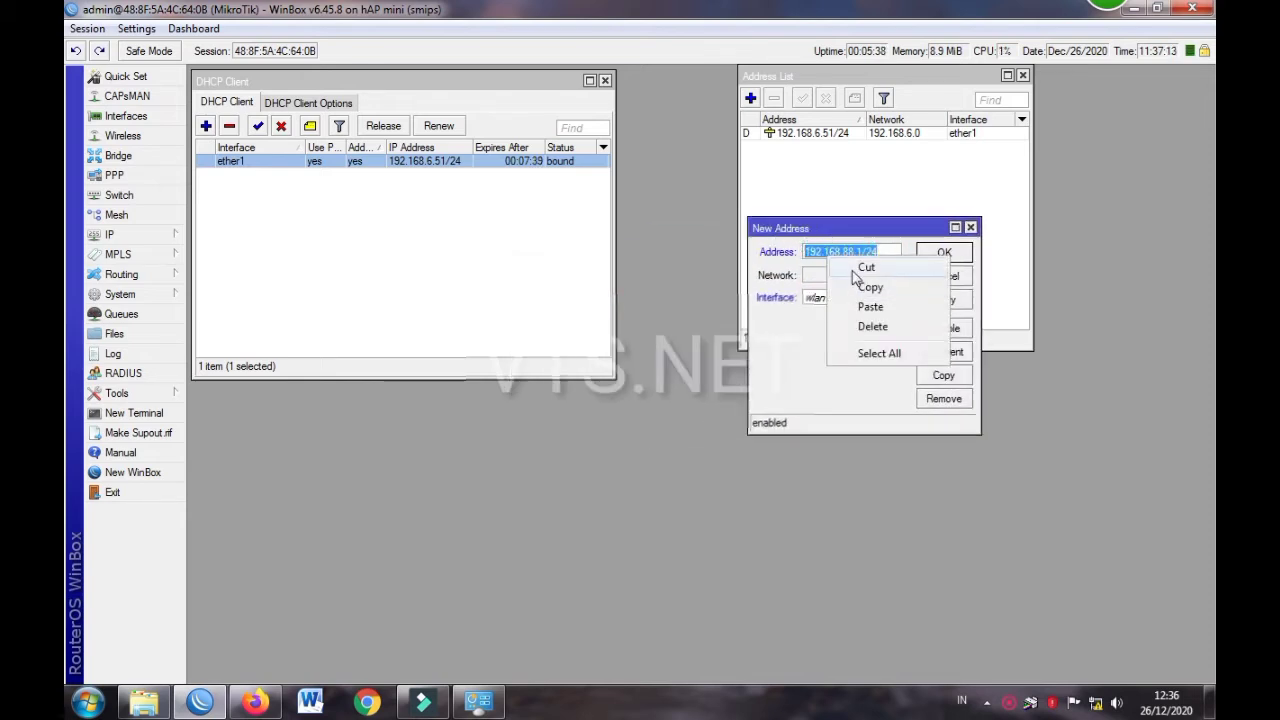
{"action": "left_click", "coordinate": [860, 268]}
{"action": "left_click", "coordinate": [970, 228]}
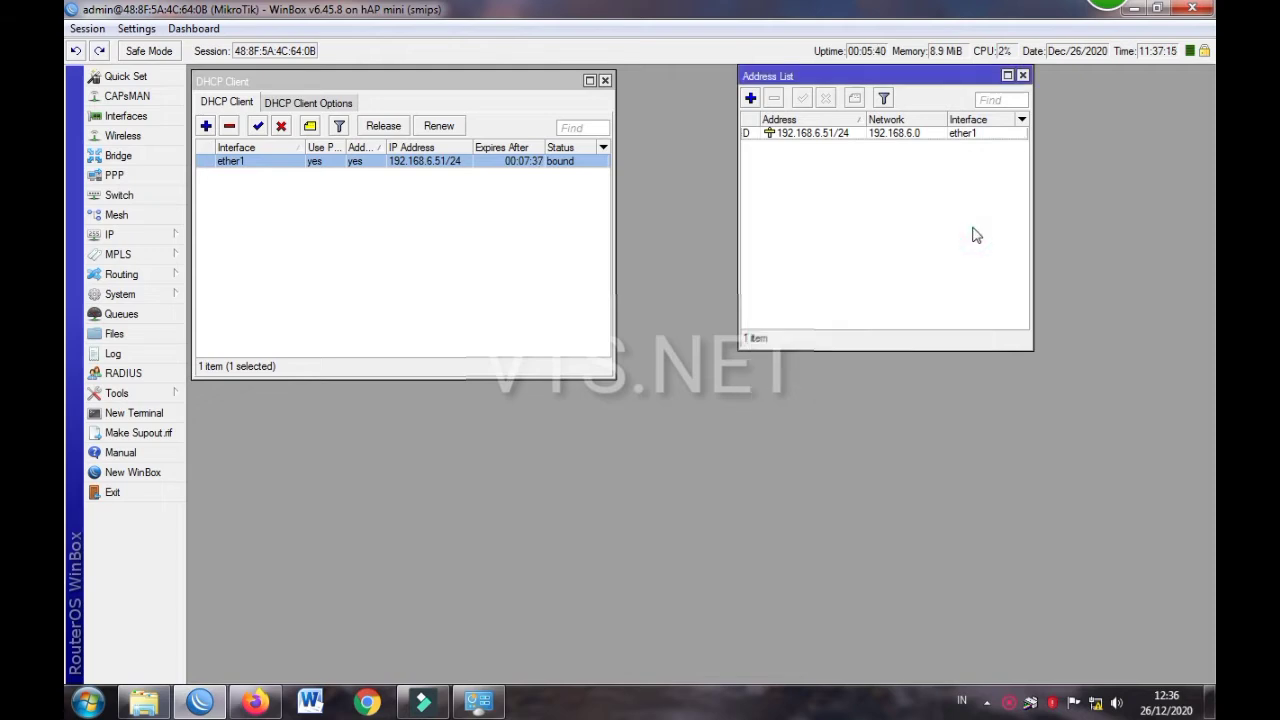
Create a new bridge named bridge-Hotspot
{"action": "left_click", "coordinate": [93, 156]}
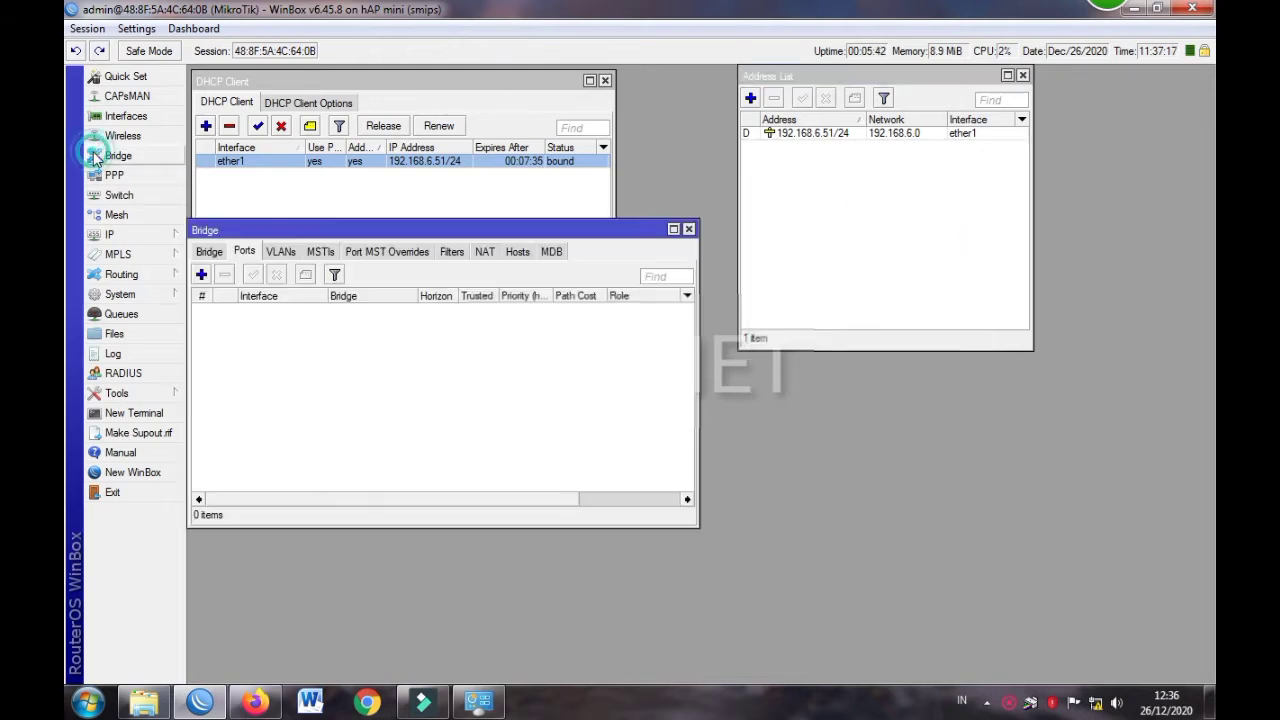
{"action": "left_click", "coordinate": [208, 251]}
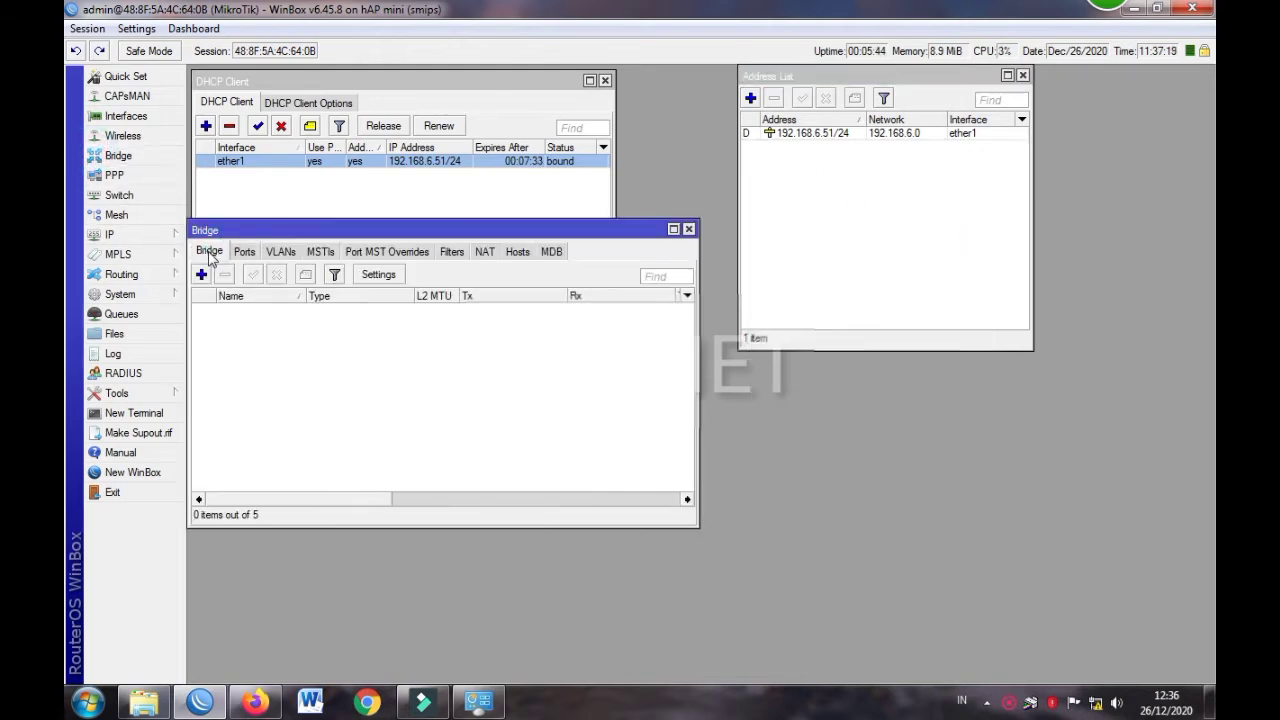
{"action": "left_click", "coordinate": [201, 274]}
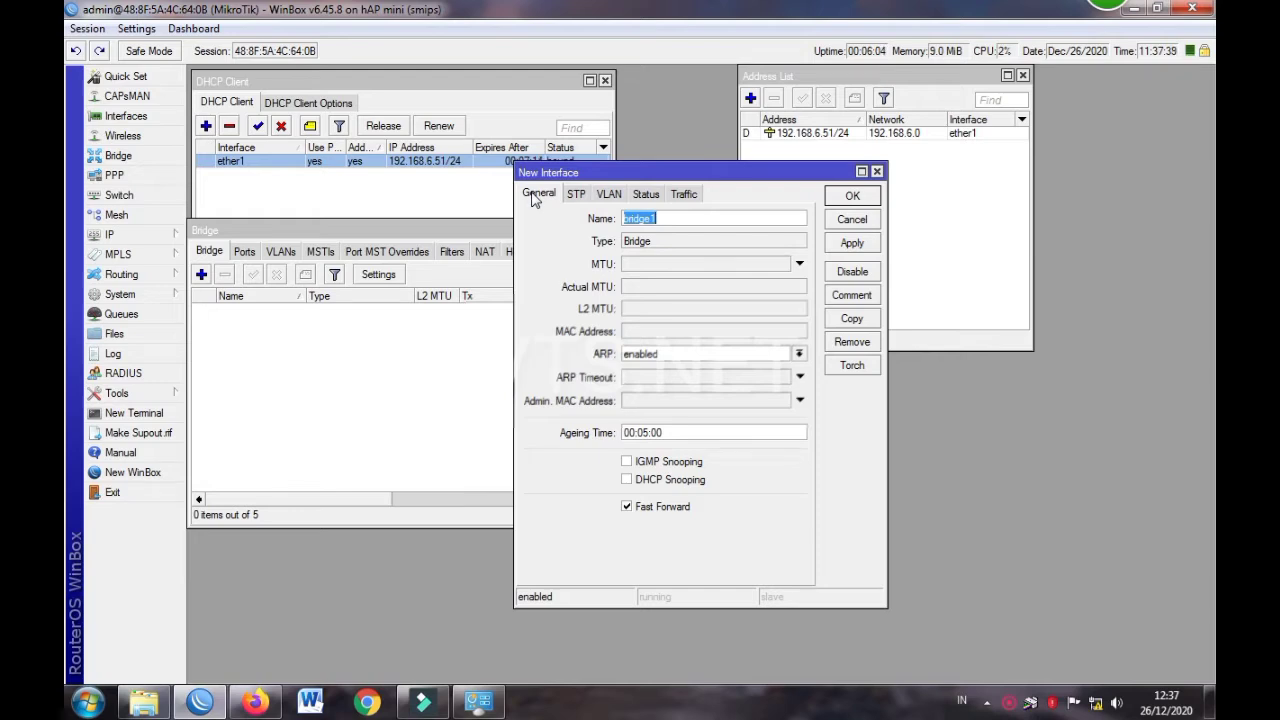
{"action": "left_click", "coordinate": [533, 197]}
{"action": "left_click", "coordinate": [850, 198]}
{"action": "left_click", "coordinate": [657, 220]}
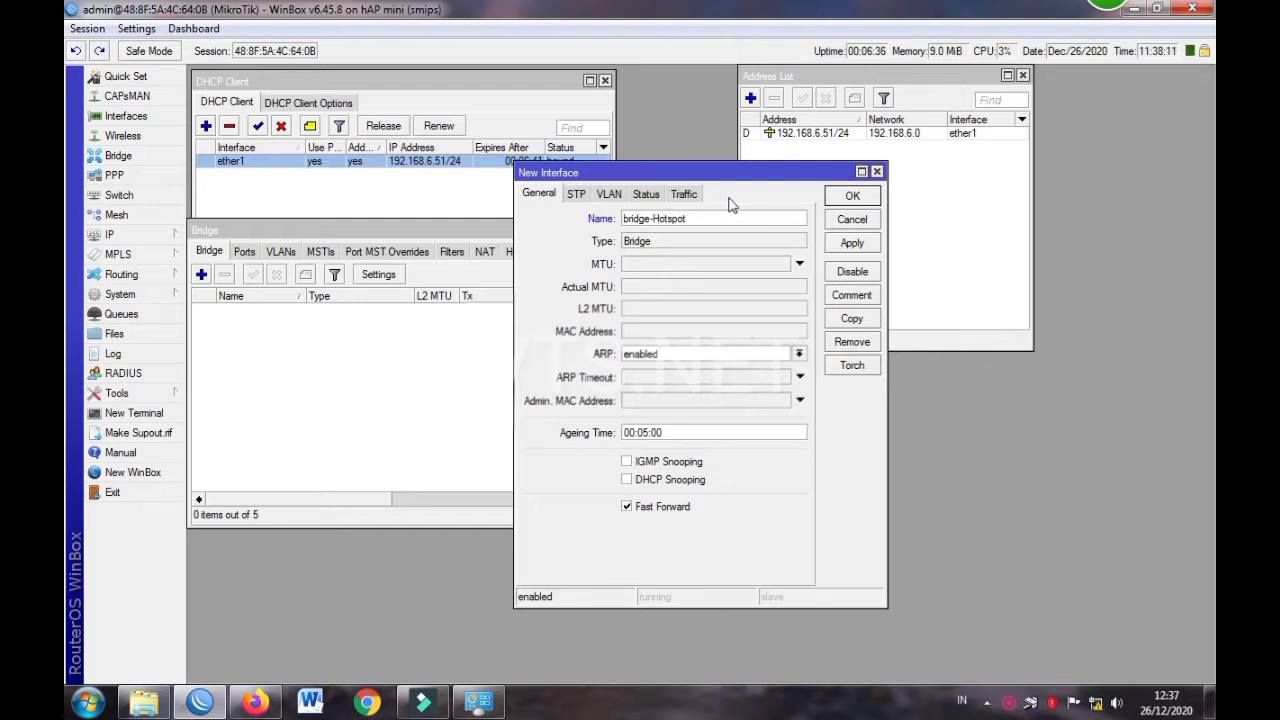
{"action": "left_click", "coordinate": [851, 196]}
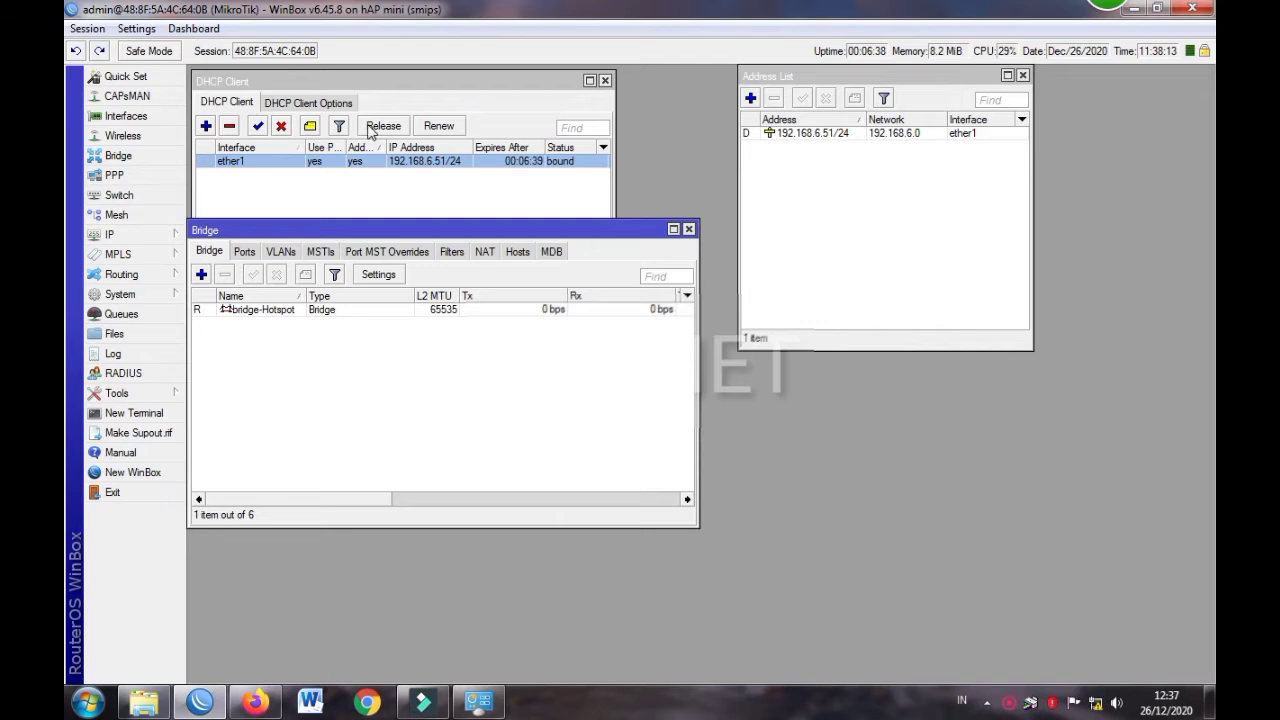
Add wlan1 as a port of bridge-Hotspot
{"action": "left_click", "coordinate": [244, 251]}
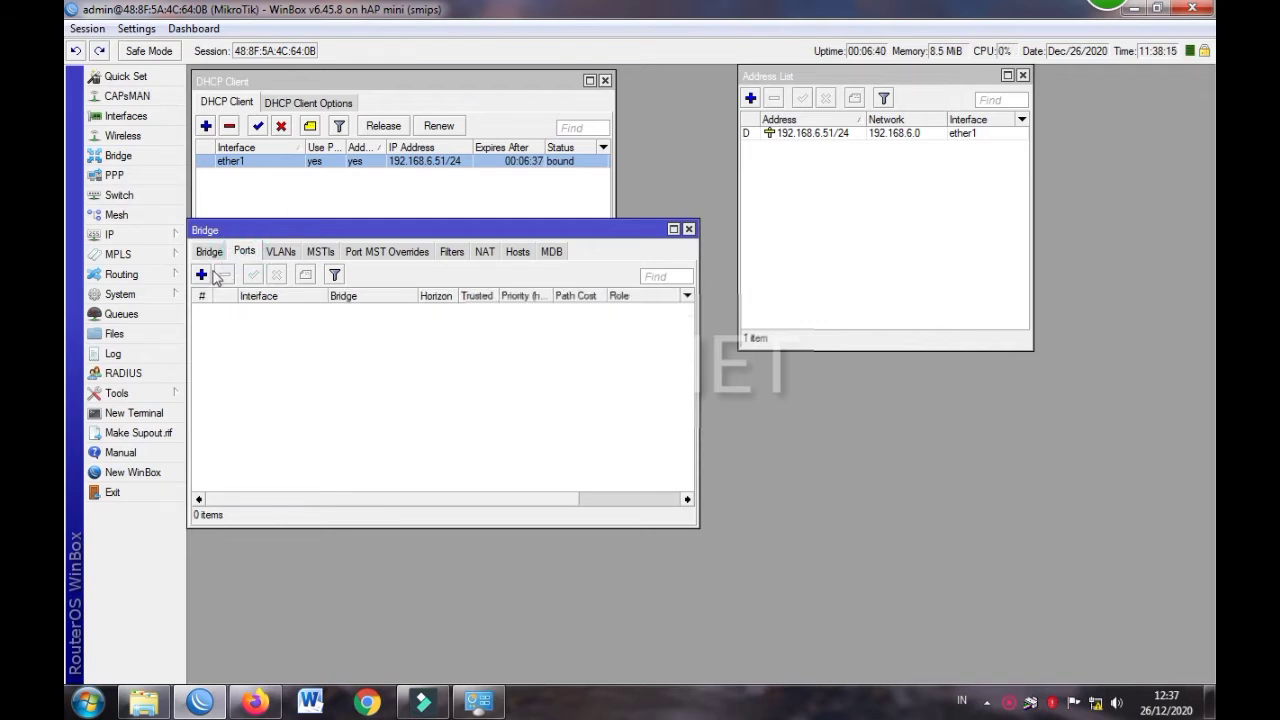
{"action": "left_click", "coordinate": [201, 275]}
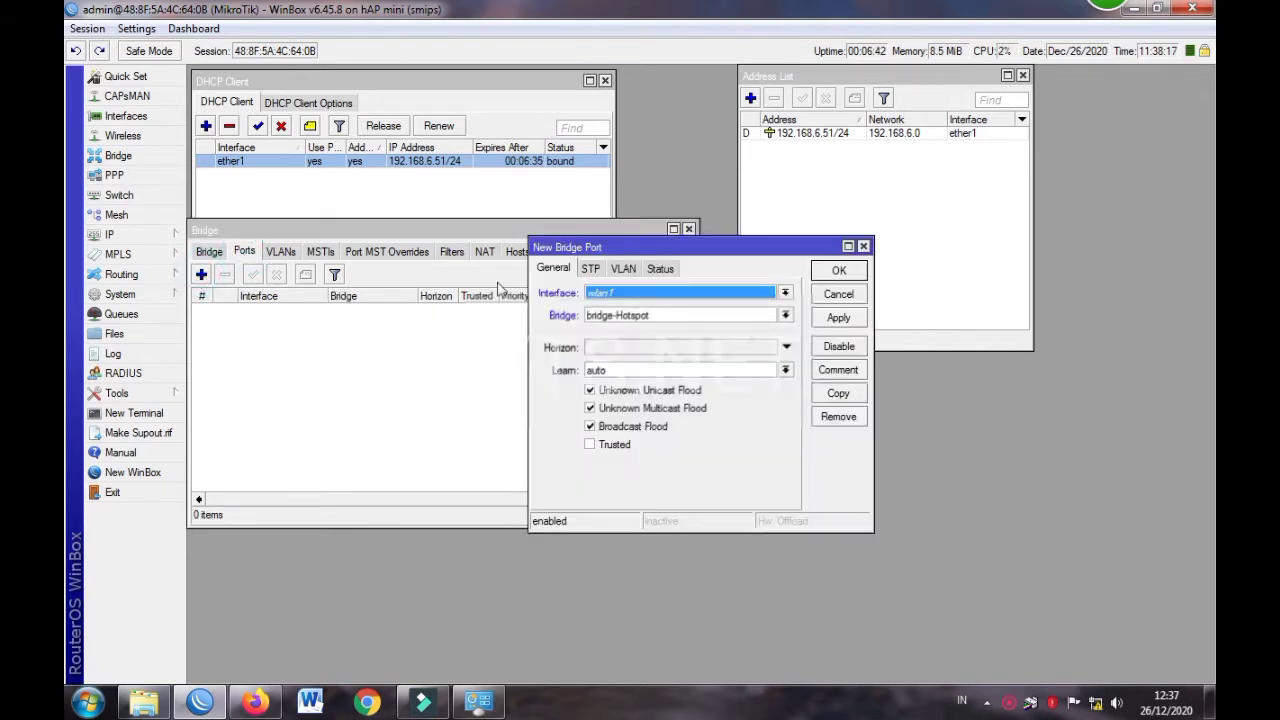
{"action": "left_click", "coordinate": [597, 294]}
{"action": "left_click", "coordinate": [597, 296]}
{"action": "left_click", "coordinate": [842, 271]}
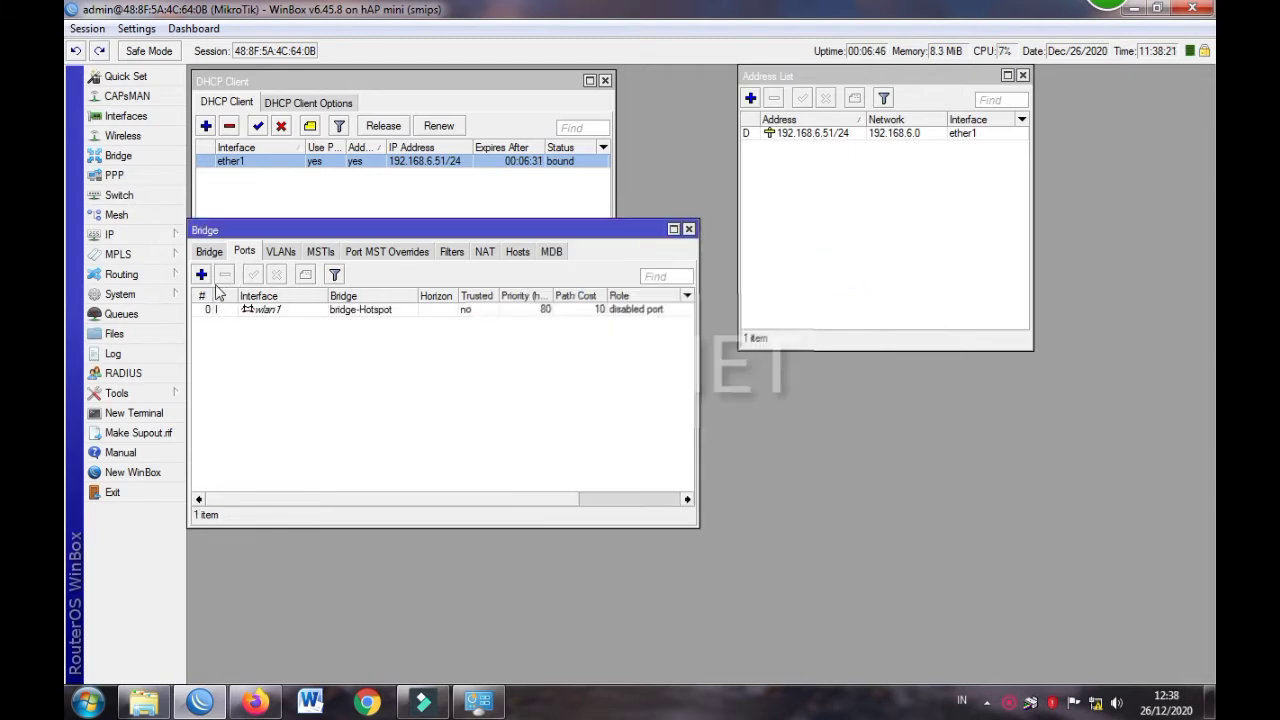
Add ether3 and ether2 as further ports of bridge-Hotspot
{"action": "left_click", "coordinate": [201, 275]}
{"action": "left_click", "coordinate": [623, 294]}
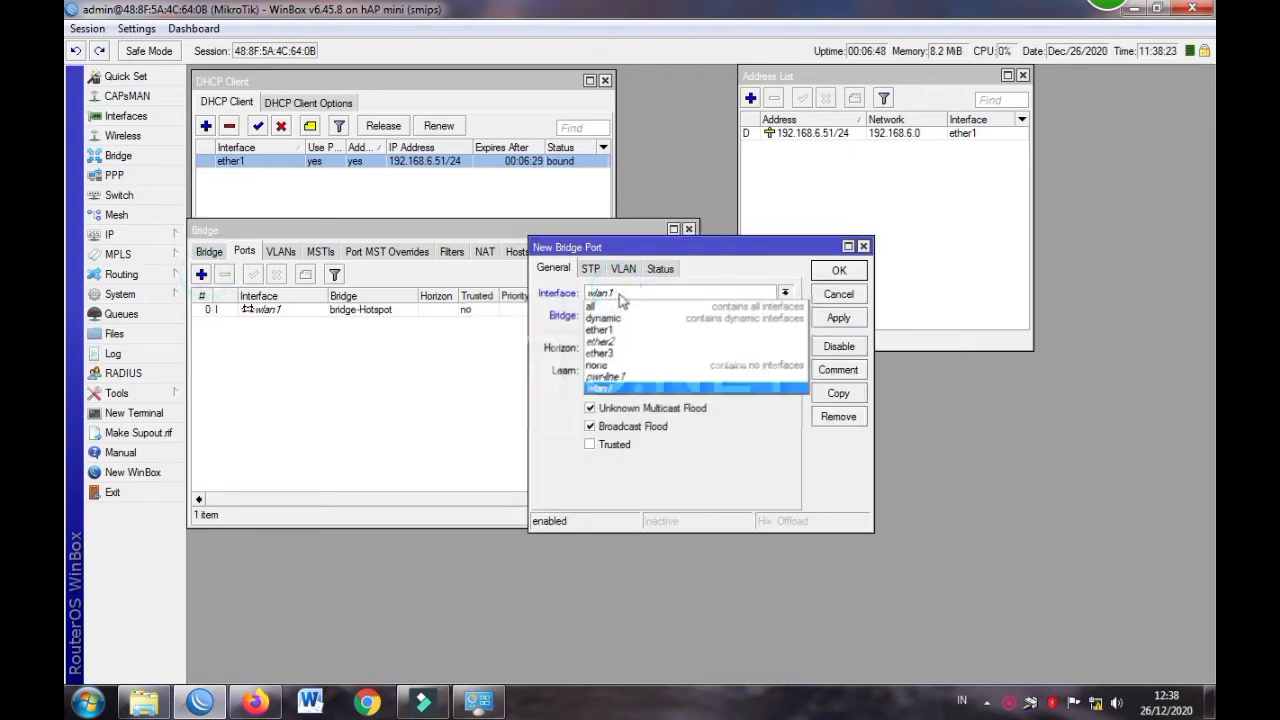
{"action": "left_click", "coordinate": [621, 352]}
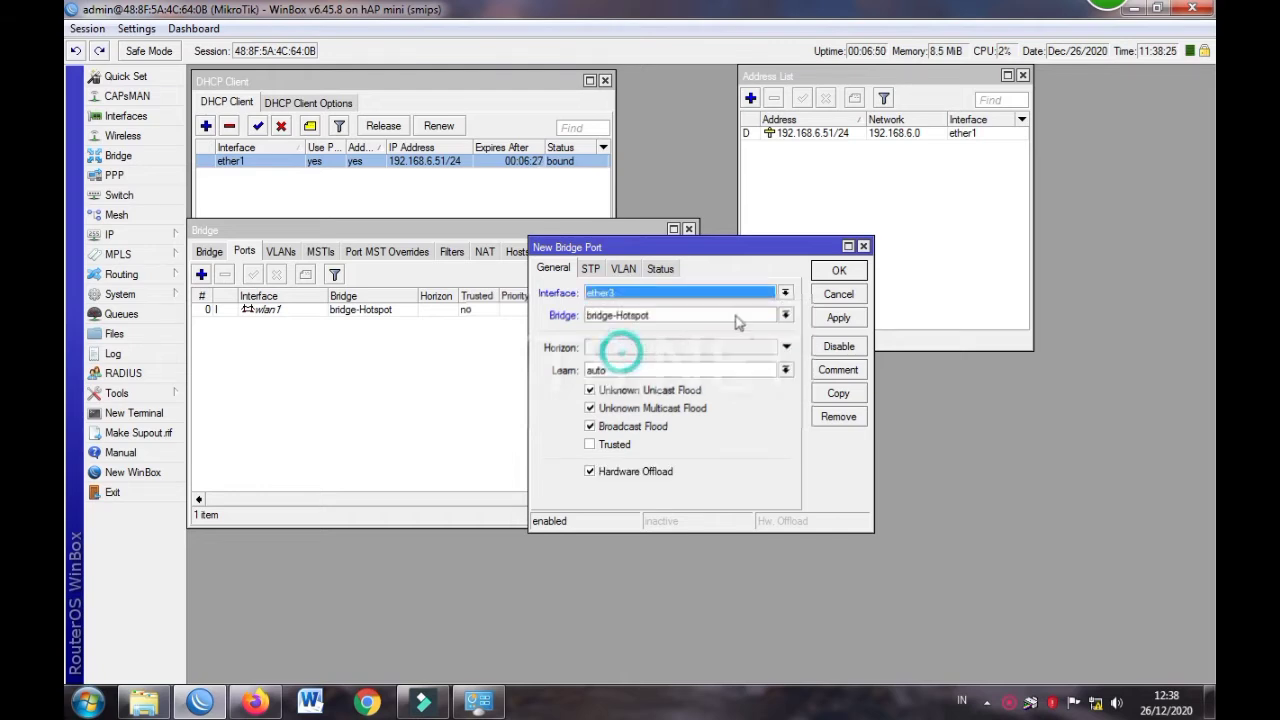
{"action": "left_click", "coordinate": [837, 277]}
{"action": "left_click", "coordinate": [209, 252]}
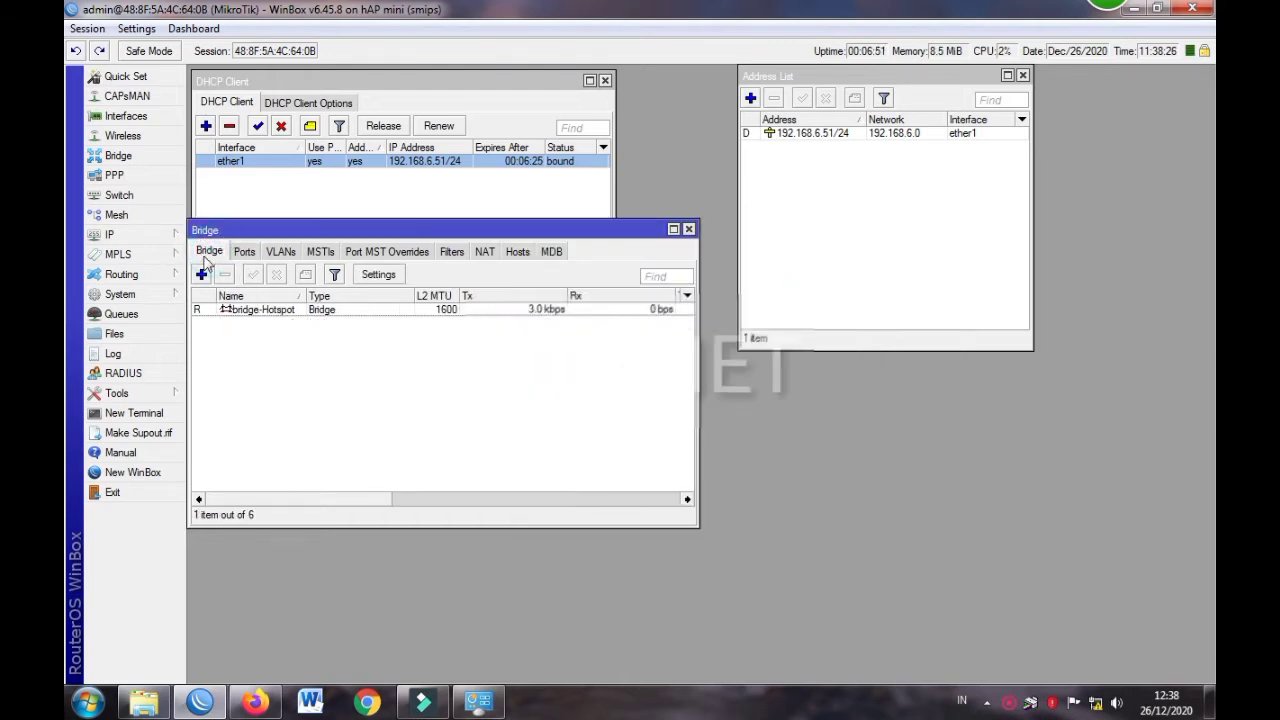
{"action": "left_click", "coordinate": [246, 252]}
{"action": "left_click", "coordinate": [201, 274]}
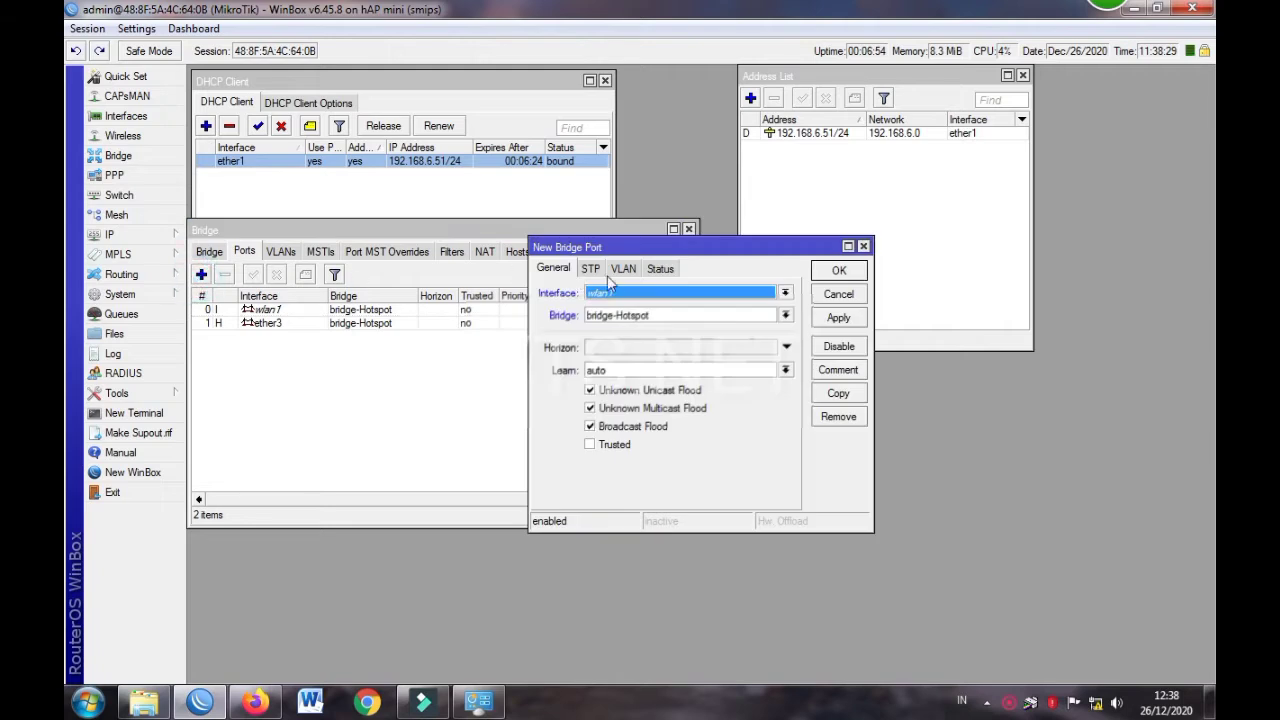
{"action": "left_click", "coordinate": [622, 297]}
{"action": "left_click", "coordinate": [620, 341]}
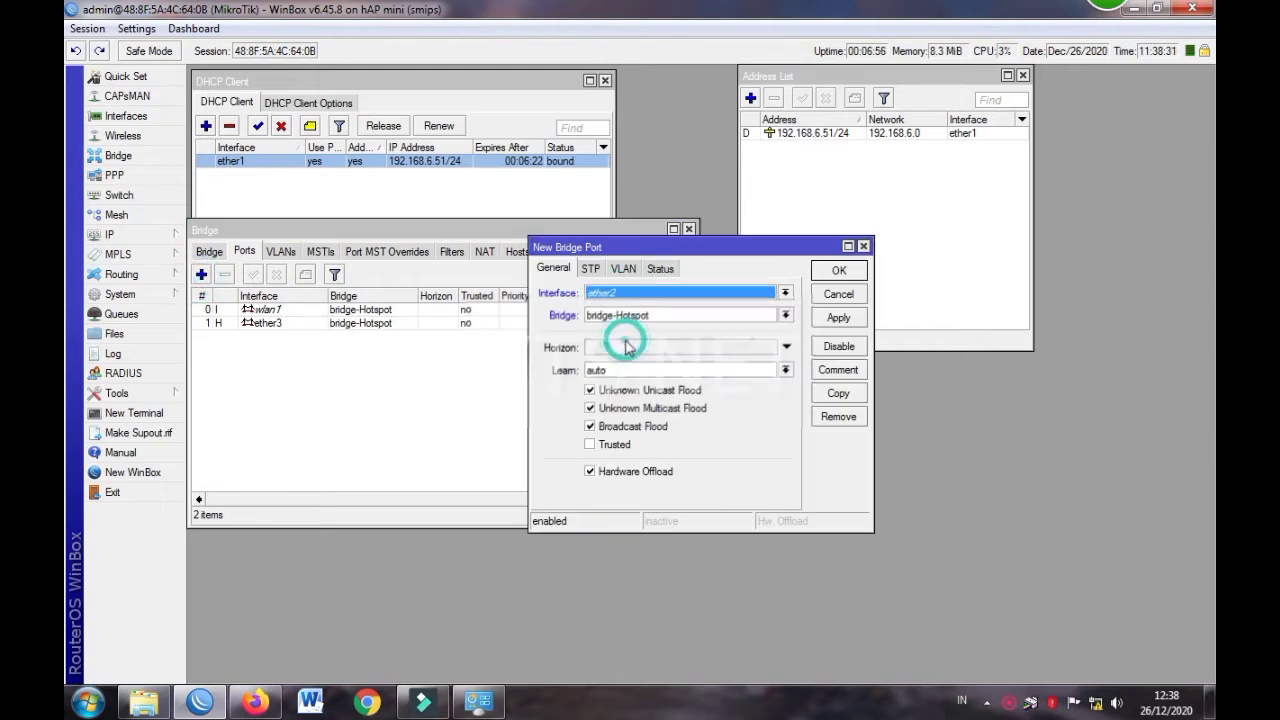
{"action": "left_click", "coordinate": [842, 270]}
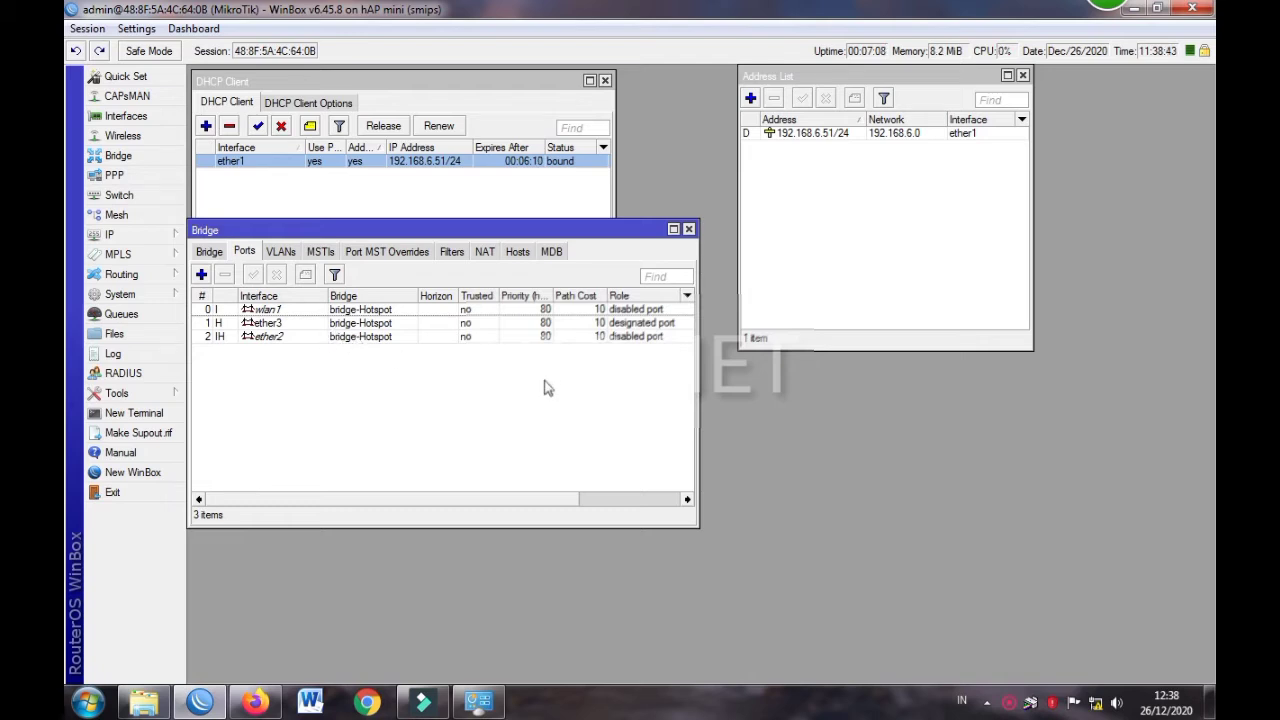
Close the bridge settings and paste 192.168.88.1/24 into a new address entry
{"action": "left_click", "coordinate": [689, 229]}
{"action": "left_click", "coordinate": [750, 98]}
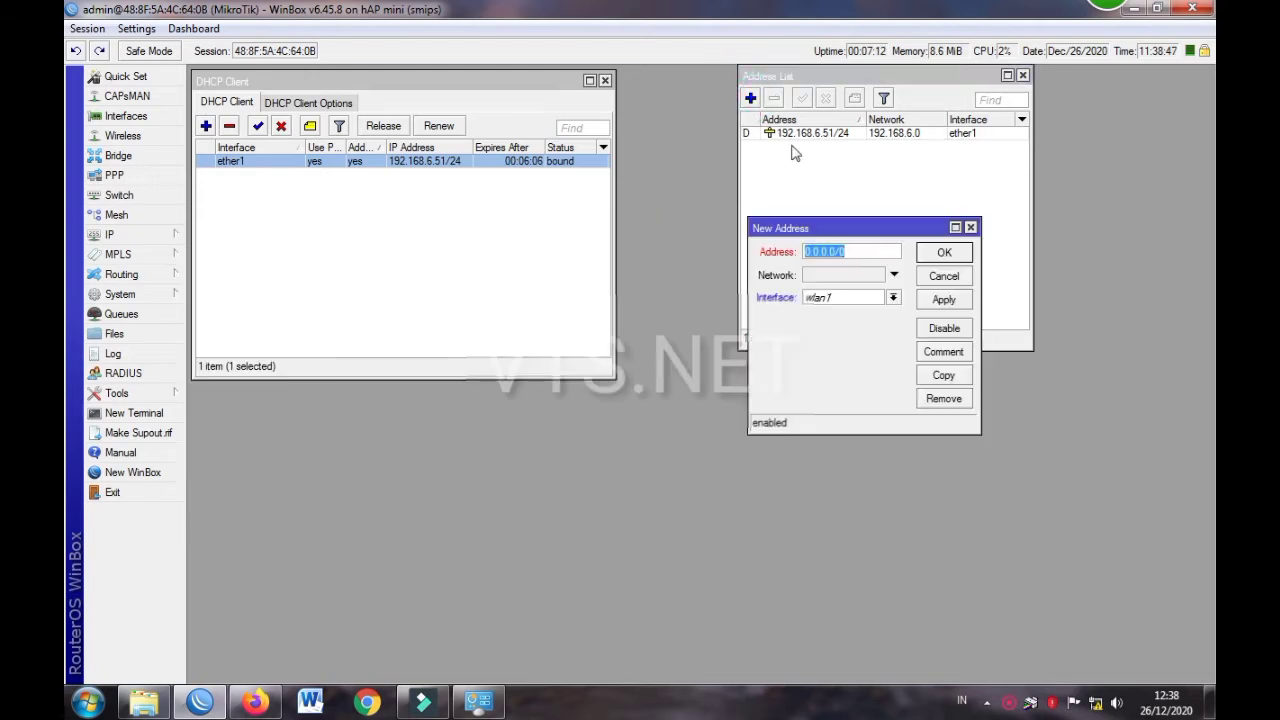
{"action": "right_click", "coordinate": [835, 251]}
{"action": "left_click", "coordinate": [868, 304]}
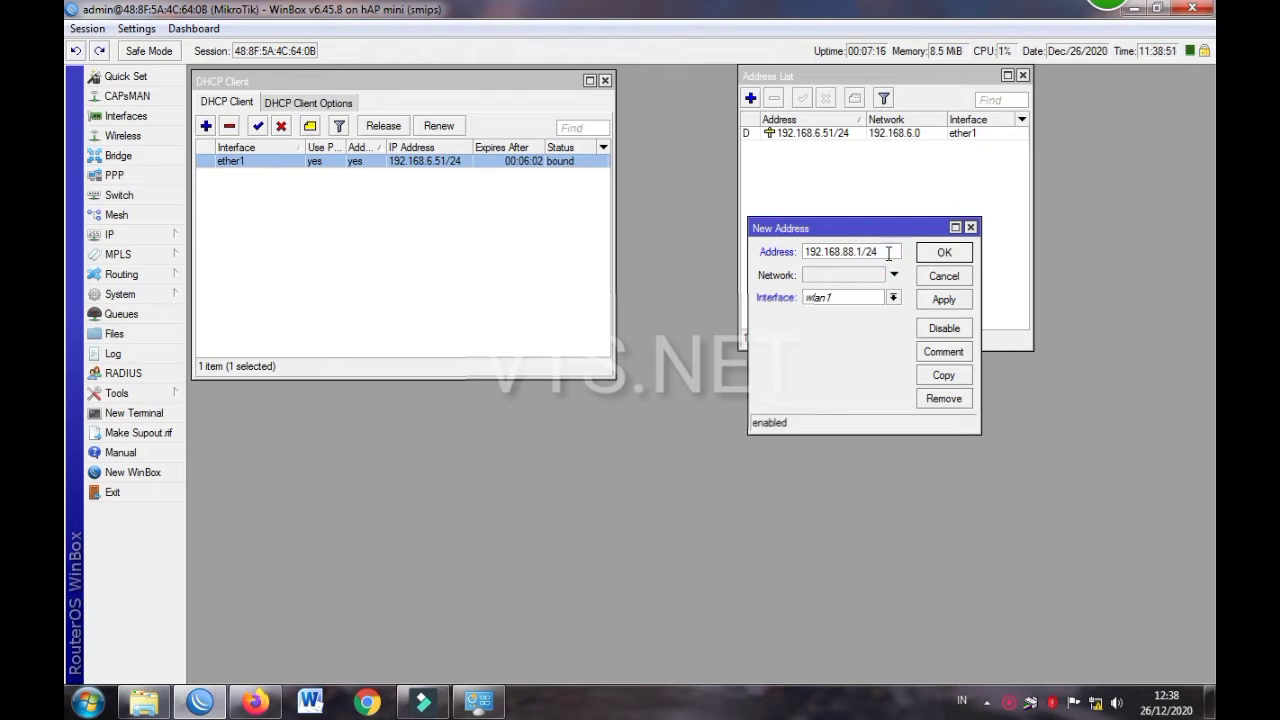
{"action": "double_click", "coordinate": [870, 251]}
{"action": "left_click", "coordinate": [870, 251]}
Assign the address to bridge-Hotspot and apply it
{"action": "left_click", "coordinate": [860, 298]}
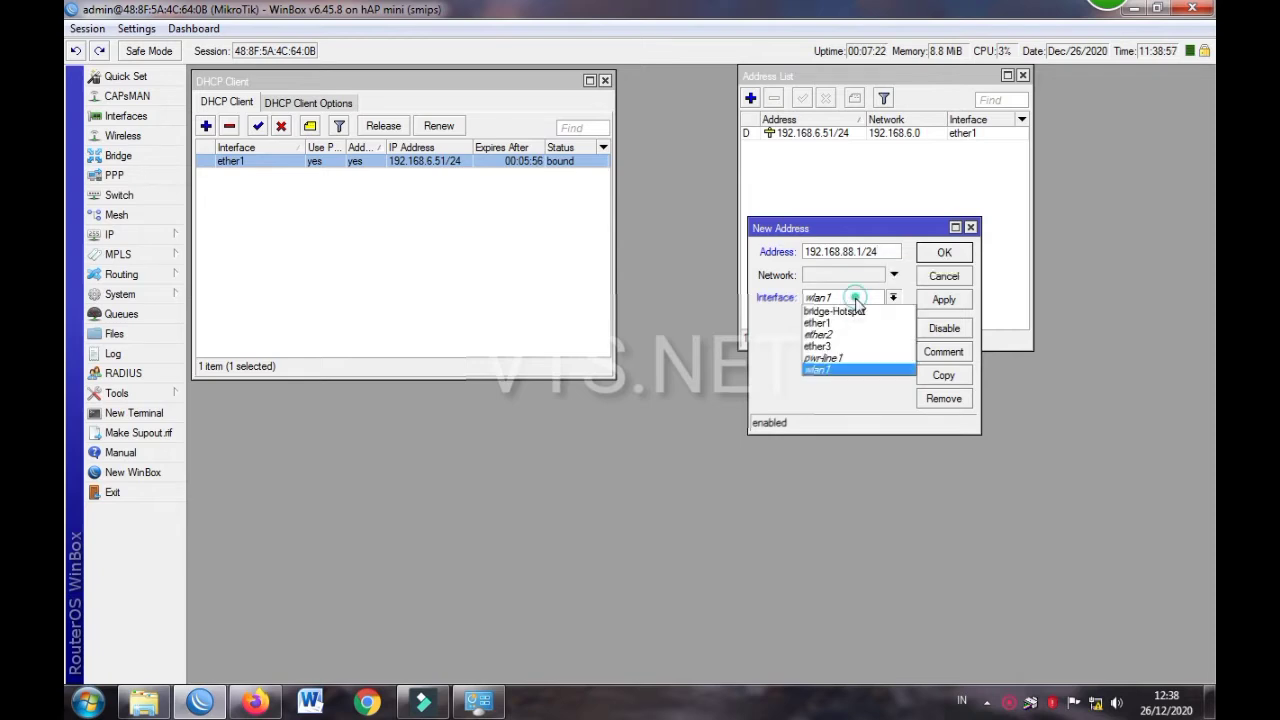
{"action": "left_click", "coordinate": [850, 312]}
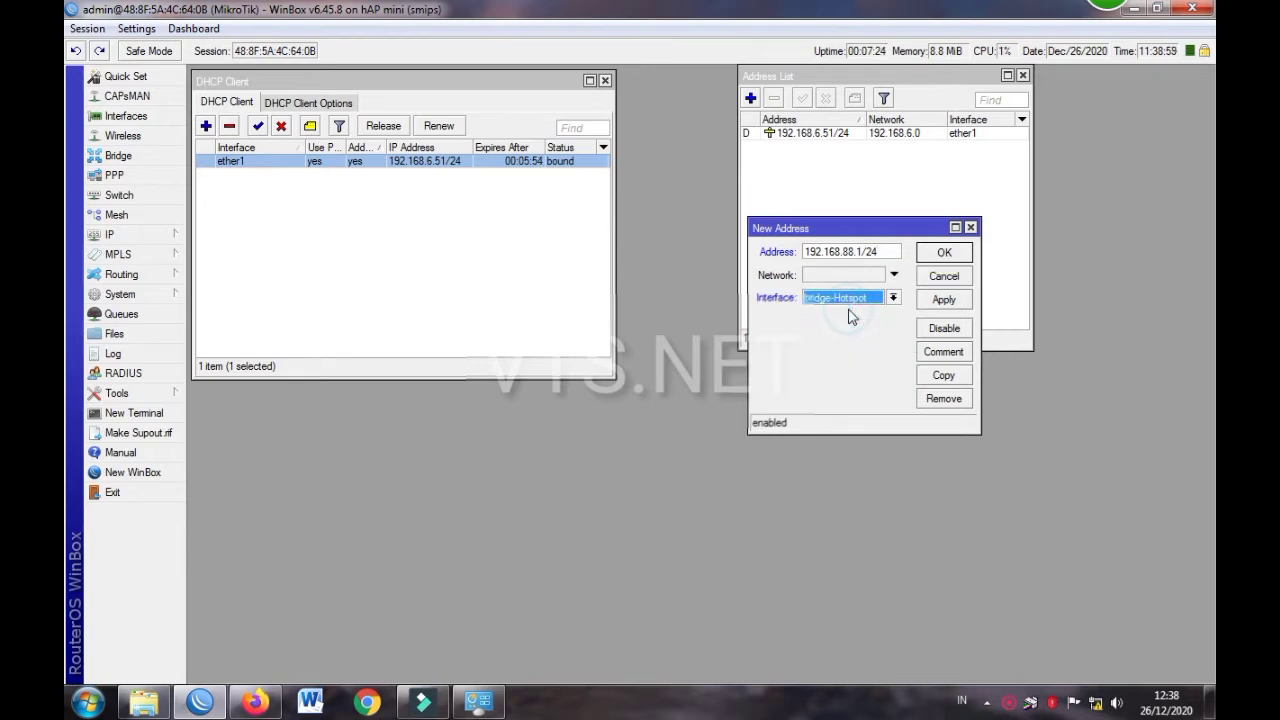
{"action": "left_click", "coordinate": [845, 300]}
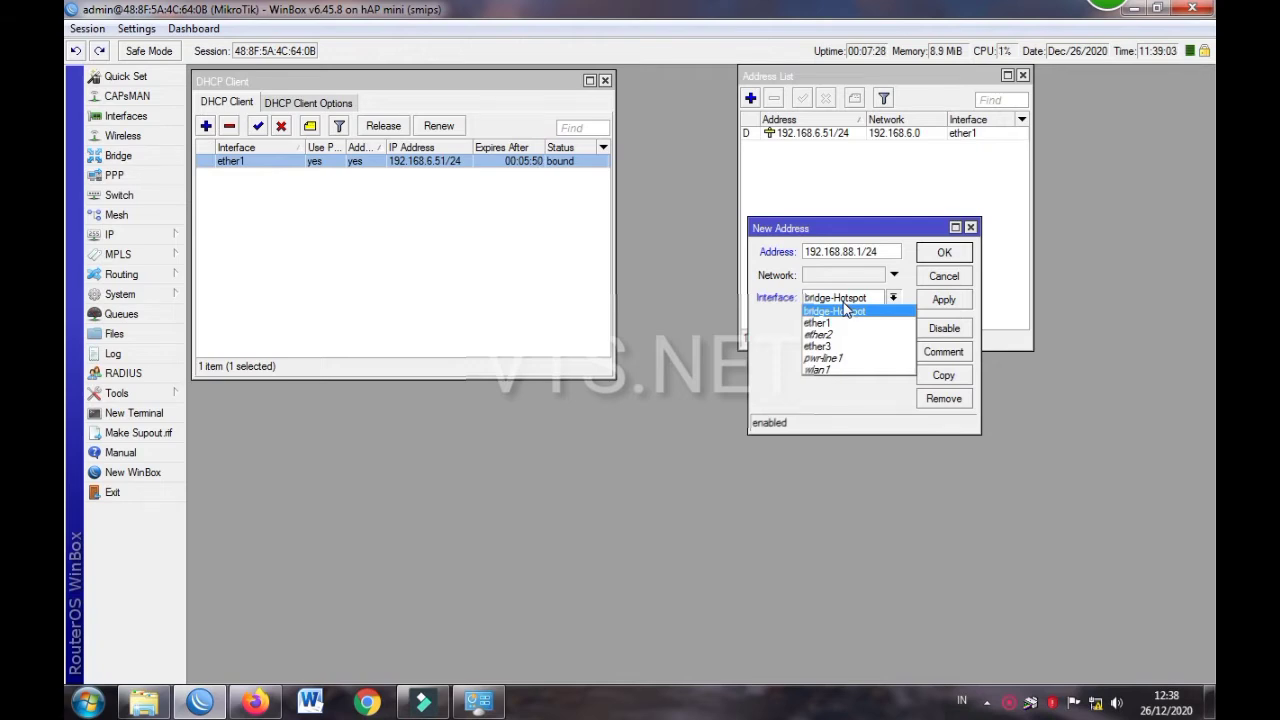
{"action": "left_click", "coordinate": [851, 314]}
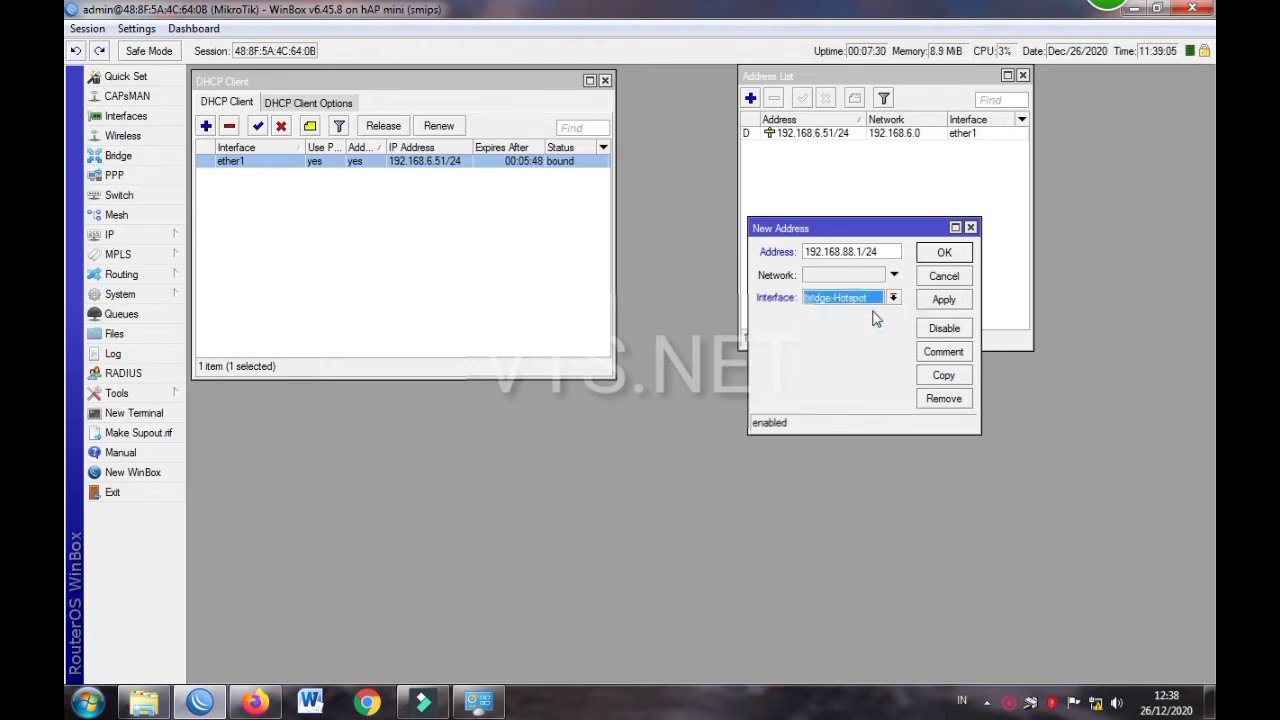
{"action": "left_click", "coordinate": [944, 301]}
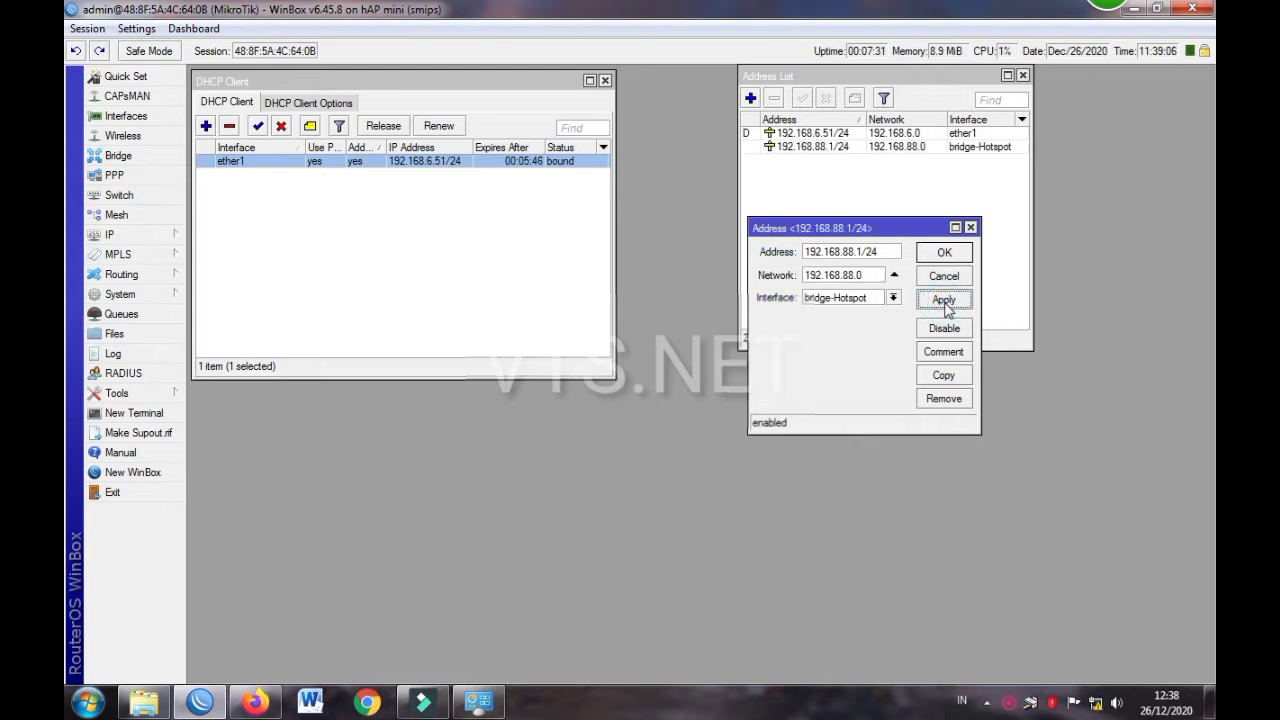
Try switching the address's interface to wlan1, then ether3, applying each
{"action": "left_click", "coordinate": [892, 299]}
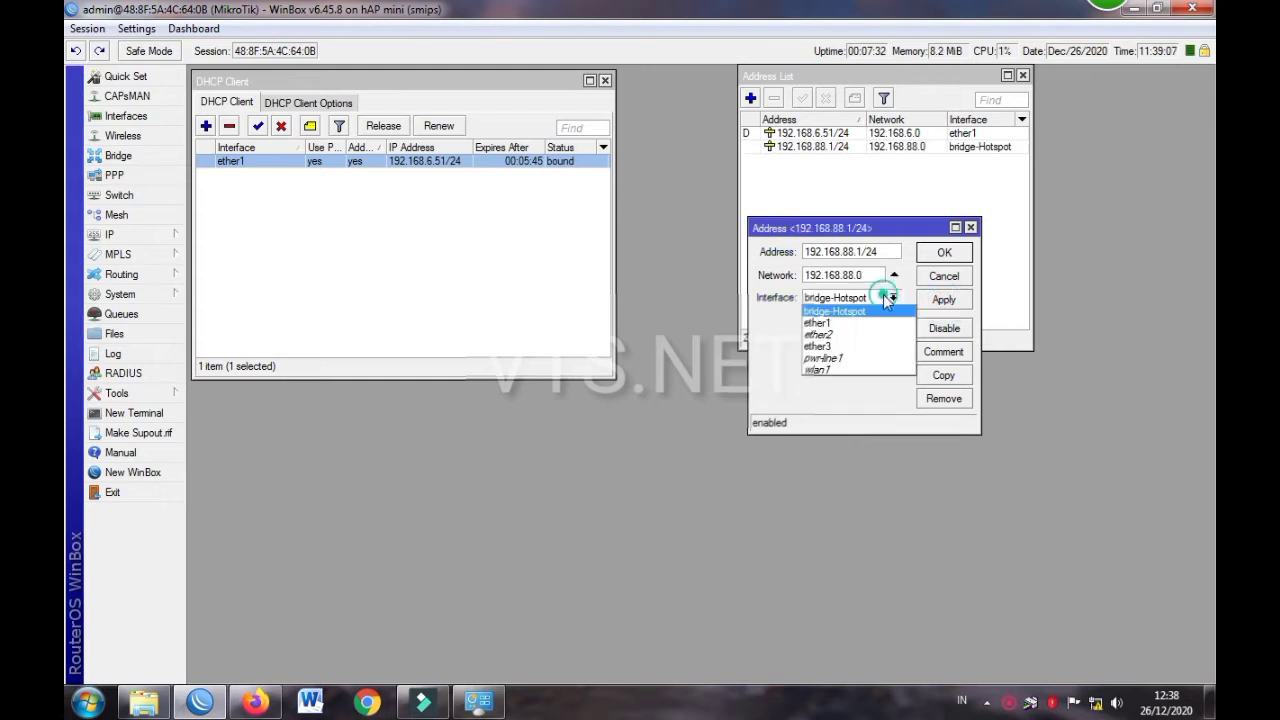
{"action": "left_click", "coordinate": [846, 370]}
{"action": "left_click", "coordinate": [945, 303]}
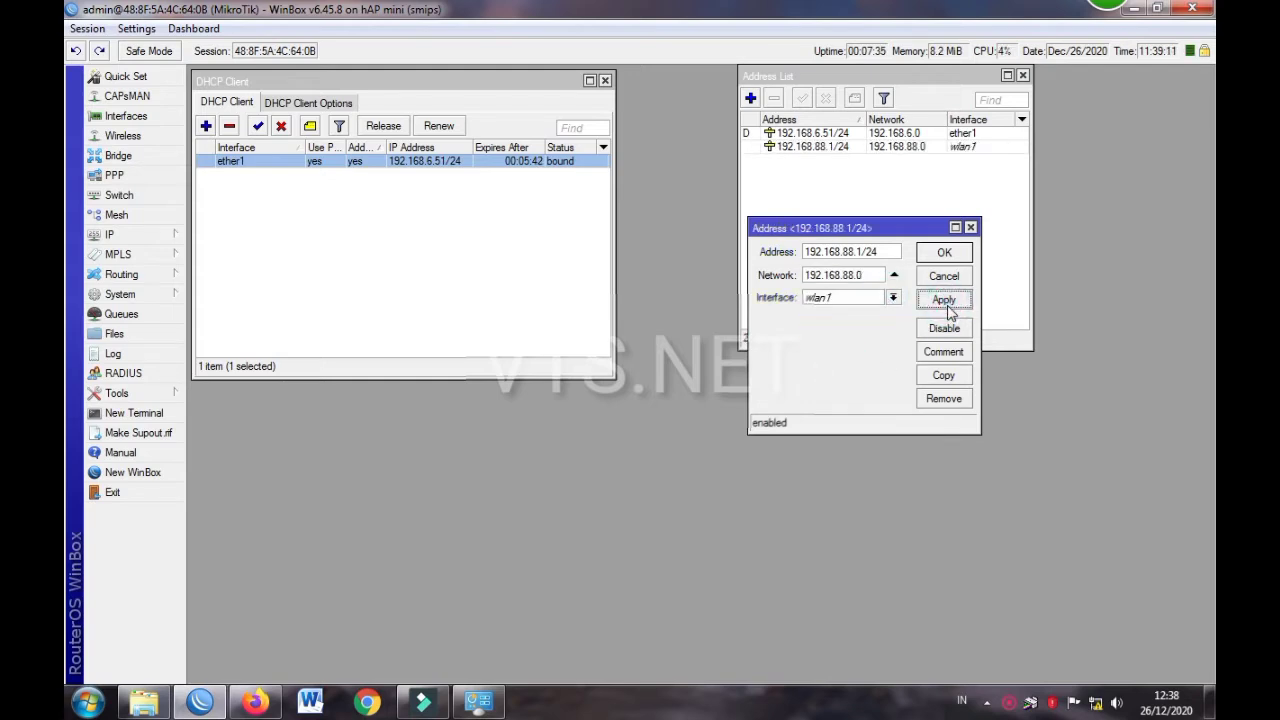
{"action": "left_click", "coordinate": [850, 298]}
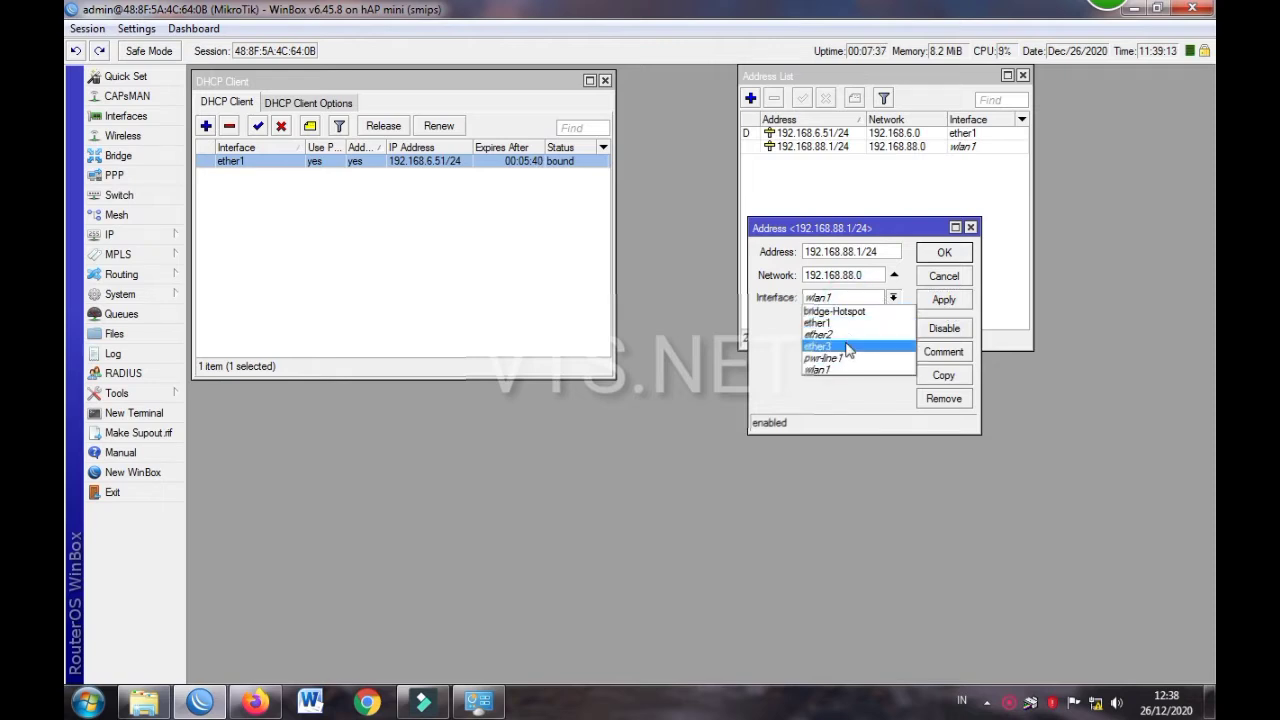
{"action": "left_click", "coordinate": [846, 346]}
{"action": "left_click", "coordinate": [945, 299]}
Set the interface back to bridge-Hotspot, apply, and confirm the address
{"action": "left_click", "coordinate": [866, 303]}
{"action": "left_click", "coordinate": [853, 311]}
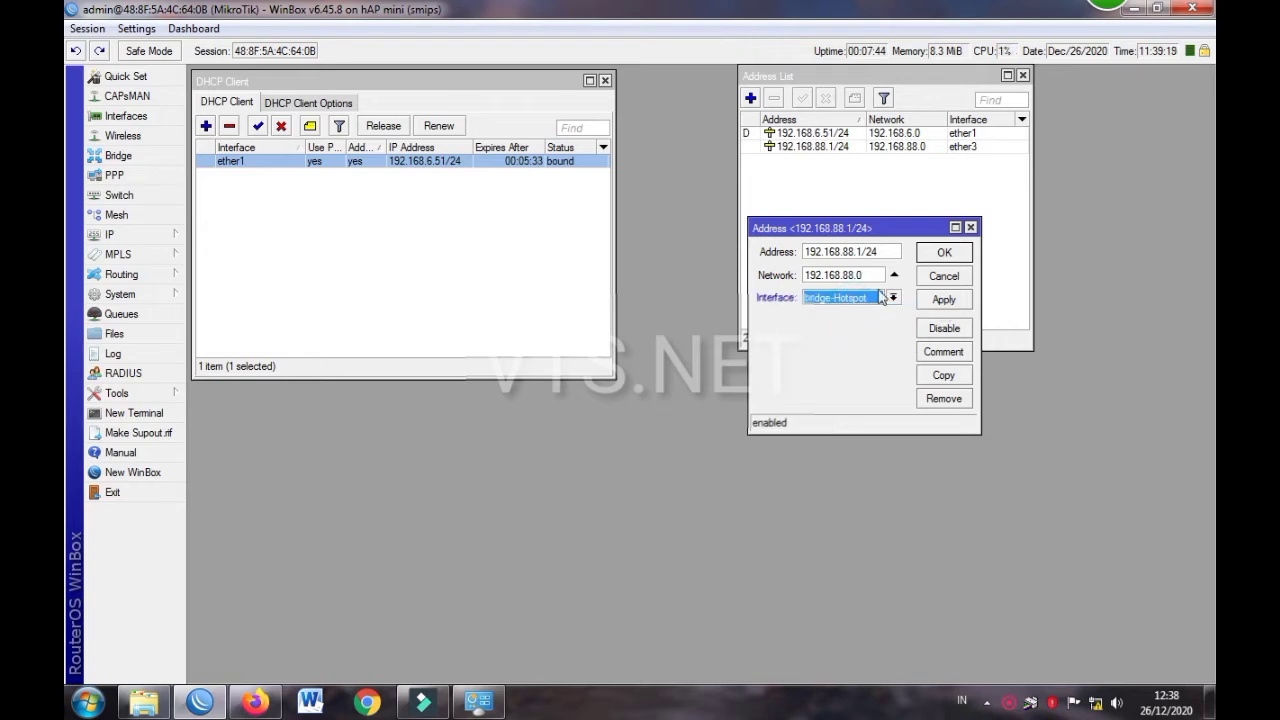
{"action": "left_click", "coordinate": [944, 299]}
{"action": "left_click", "coordinate": [944, 252]}
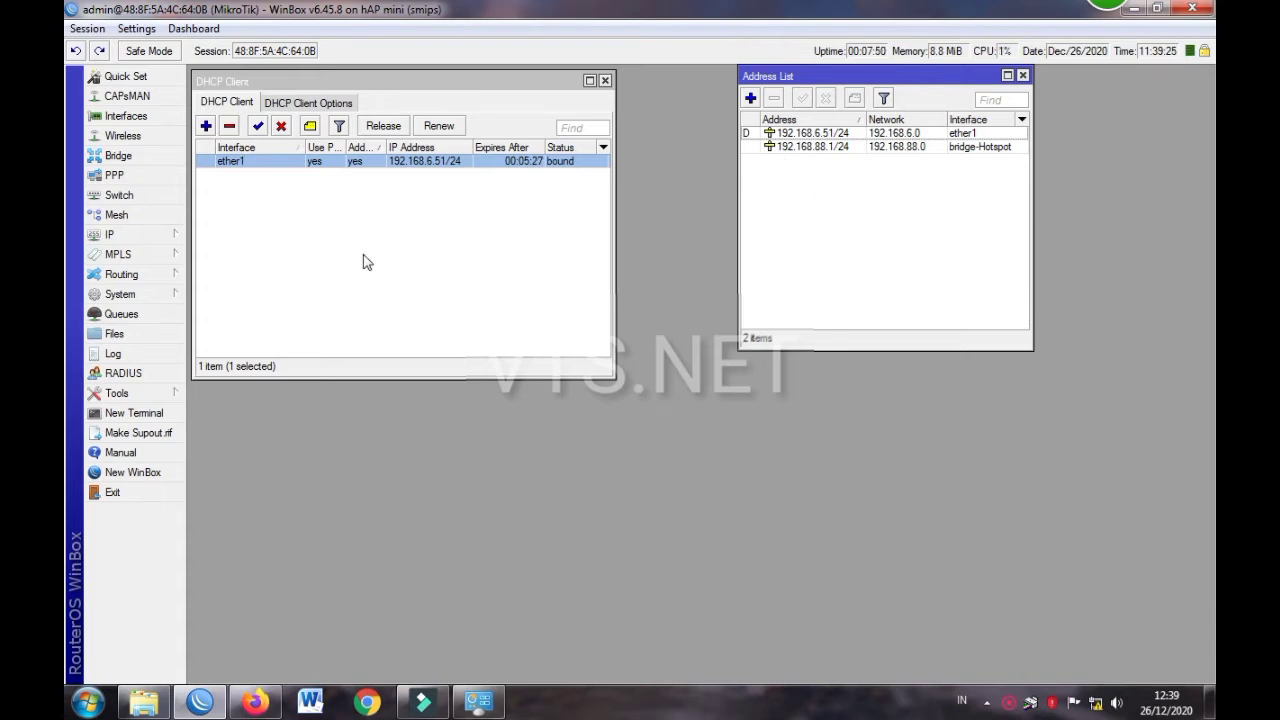
Check bridge-Hotspot and its ports, then close the bridge settings
{"action": "left_click", "coordinate": [118, 156]}
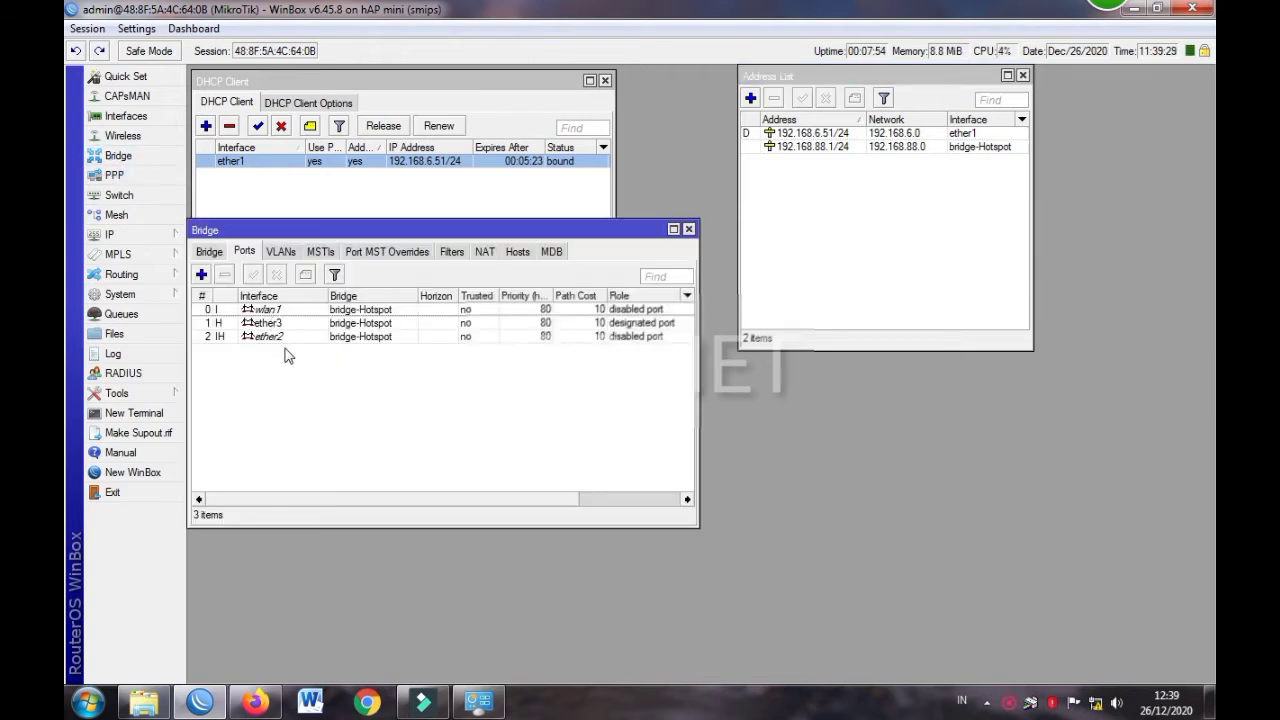
{"action": "left_click", "coordinate": [208, 251]}
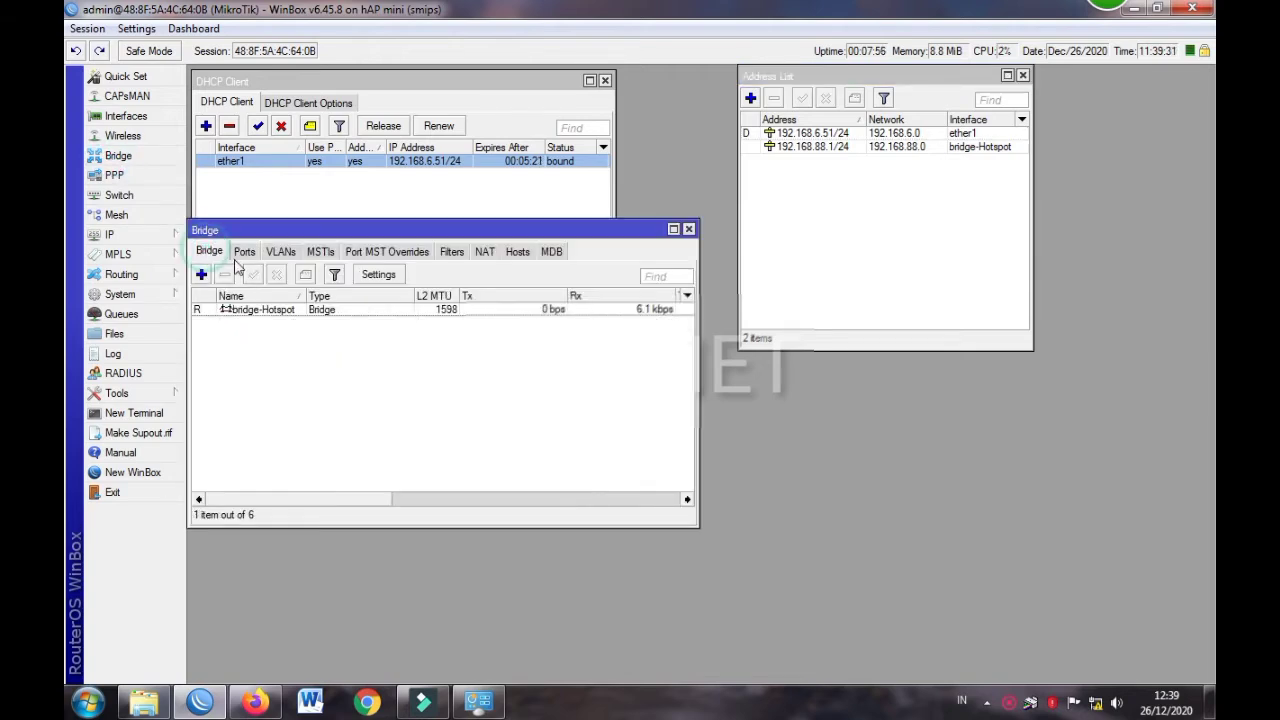
{"action": "left_click", "coordinate": [263, 312]}
{"action": "left_click", "coordinate": [245, 254]}
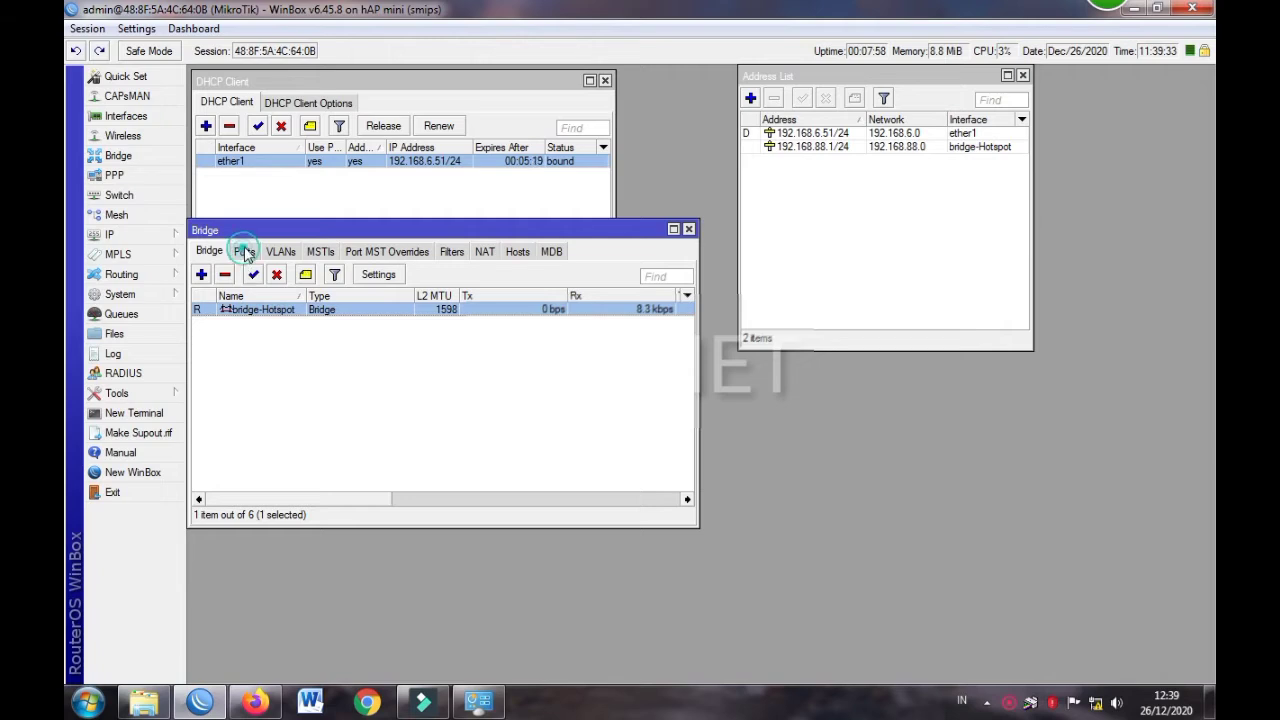
{"action": "left_click", "coordinate": [688, 230]}
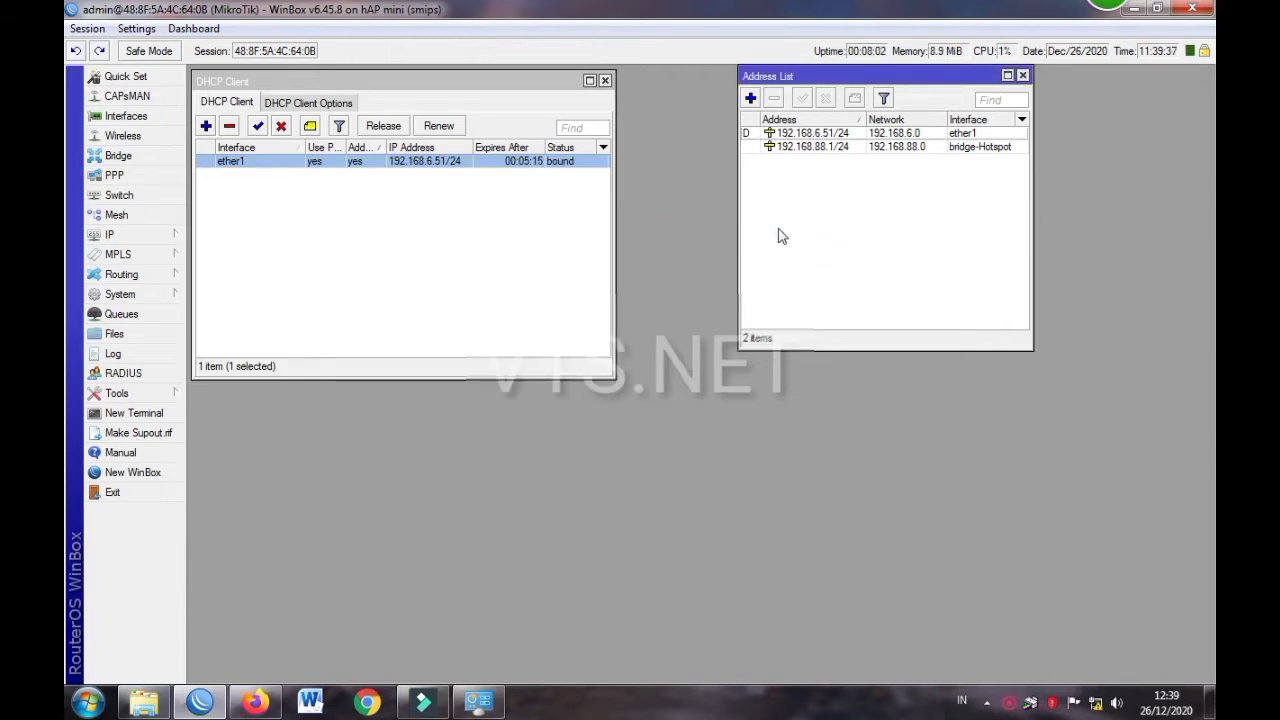
Open the DHCP Server and IP Pool windows, then discard a new DHCP server form
{"action": "left_click", "coordinate": [132, 238]}
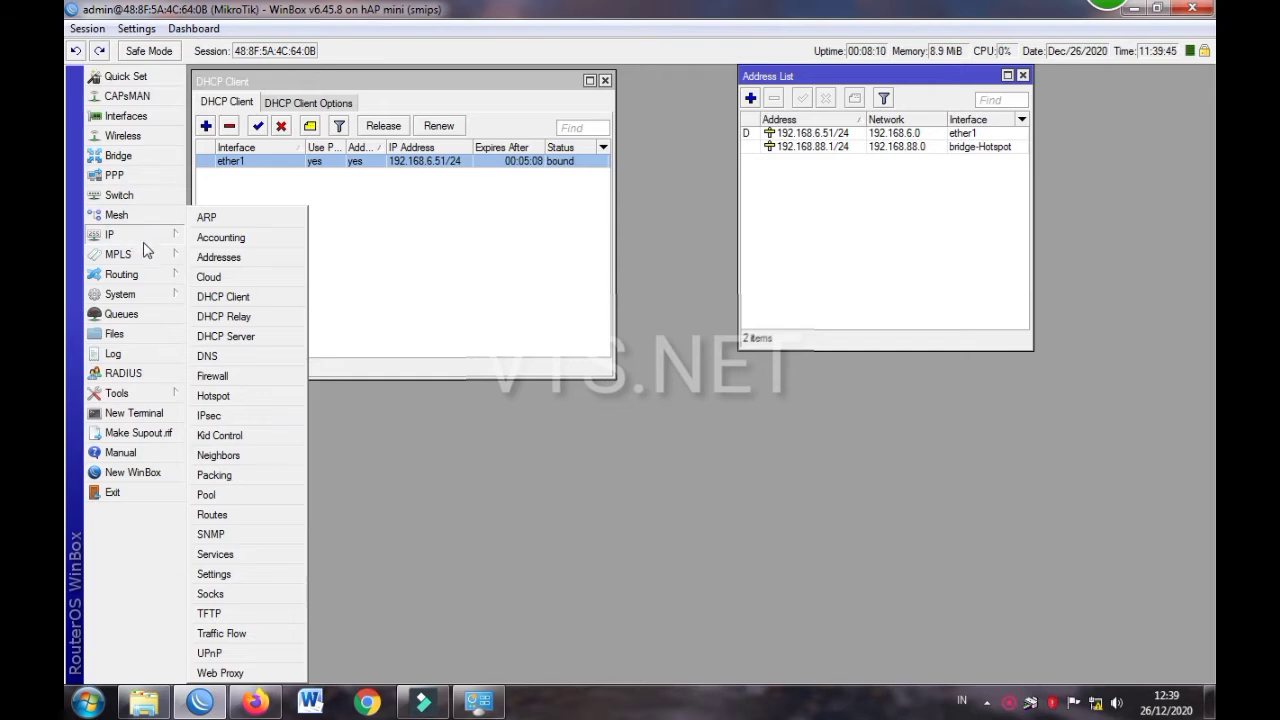
{"action": "left_click", "coordinate": [260, 337]}
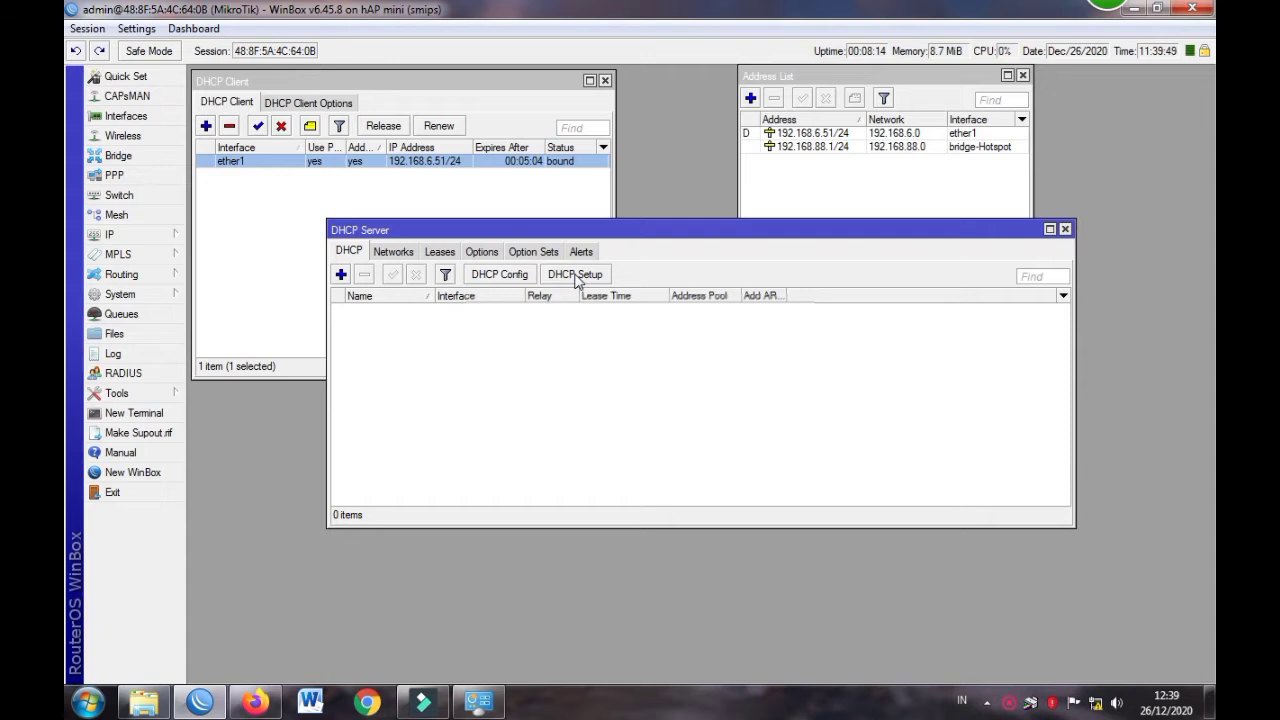
{"action": "left_click", "coordinate": [145, 236]}
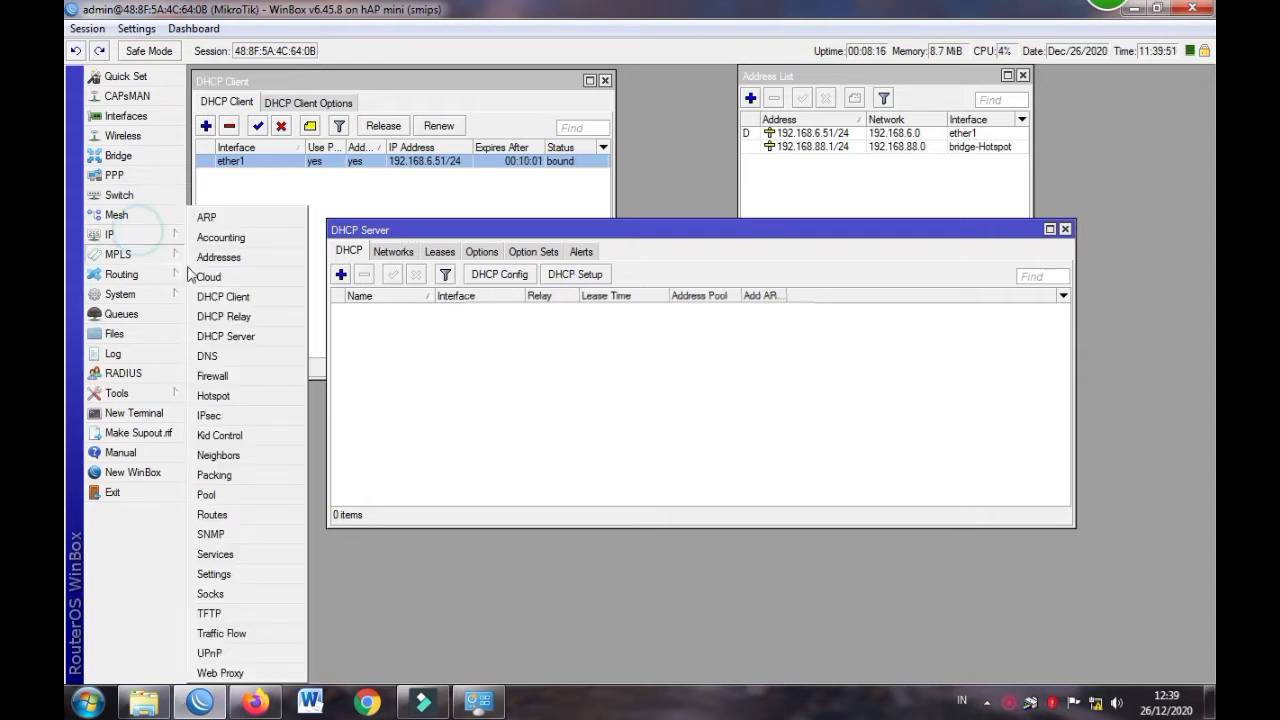
{"action": "left_click", "coordinate": [220, 494]}
{"action": "left_click_drag", "start_coordinate": [599, 229], "coordinate": [676, 156]}
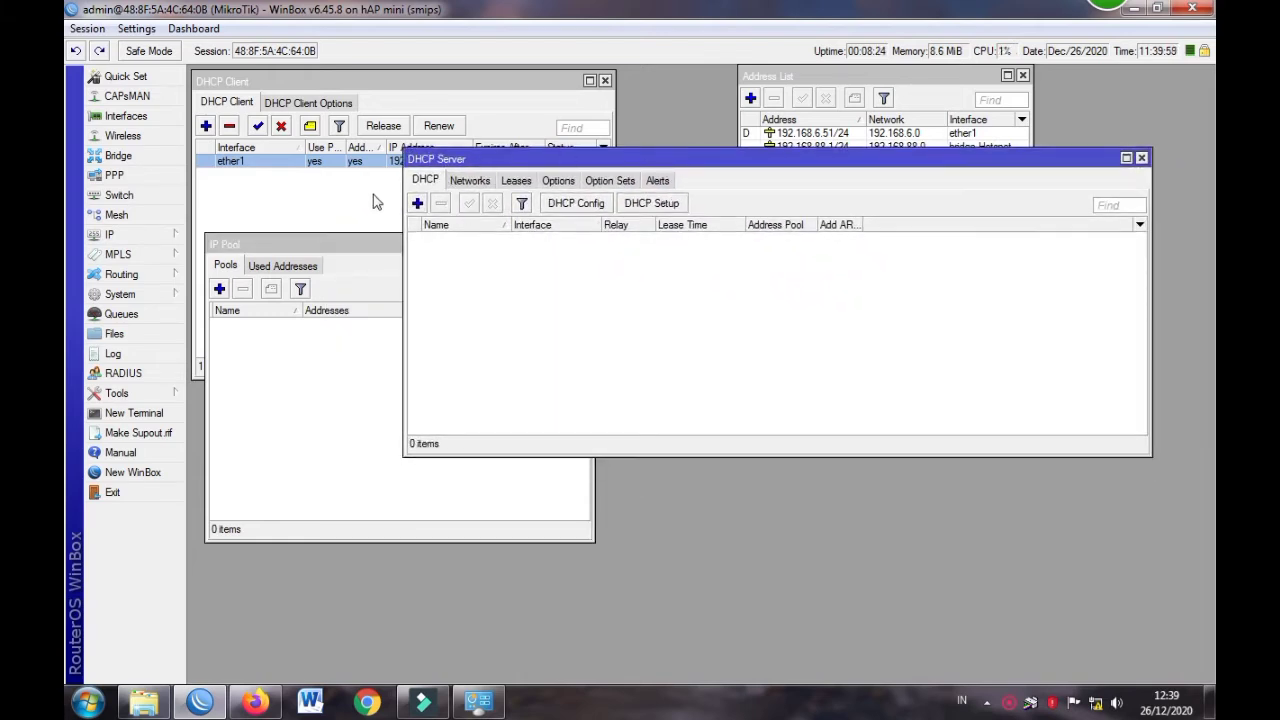
{"action": "left_click", "coordinate": [418, 204]}
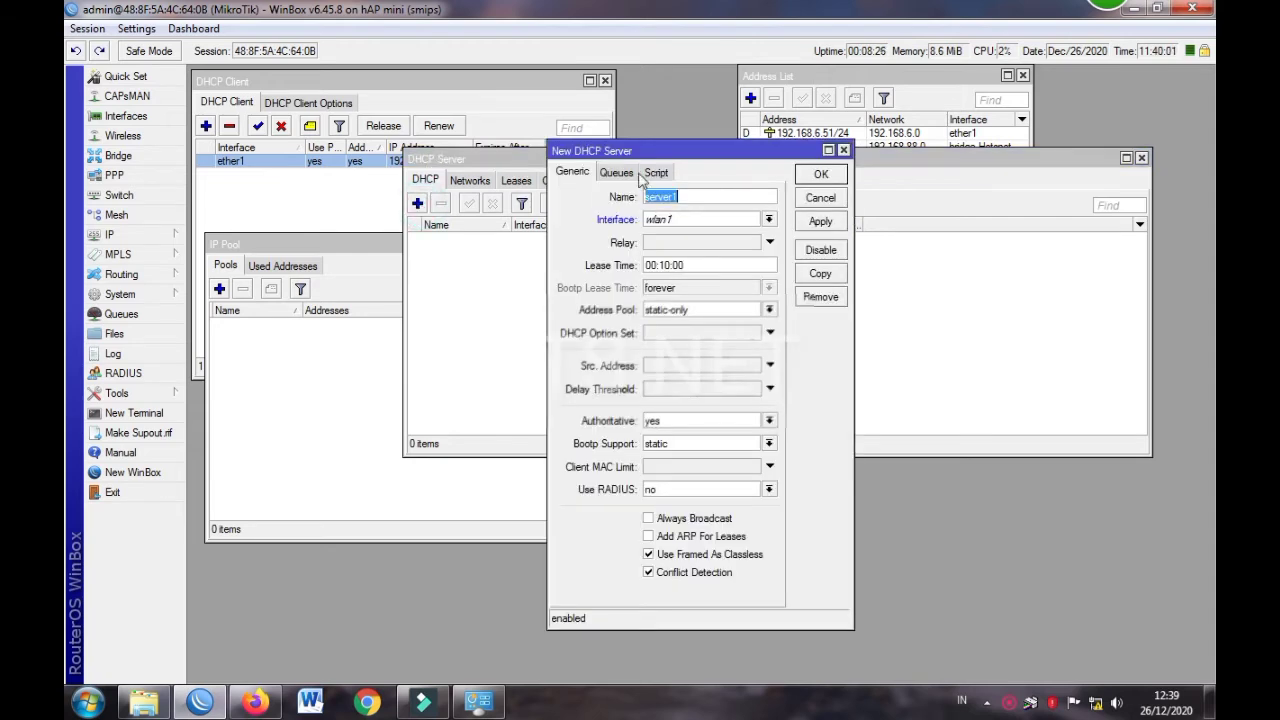
{"action": "left_click", "coordinate": [843, 151]}
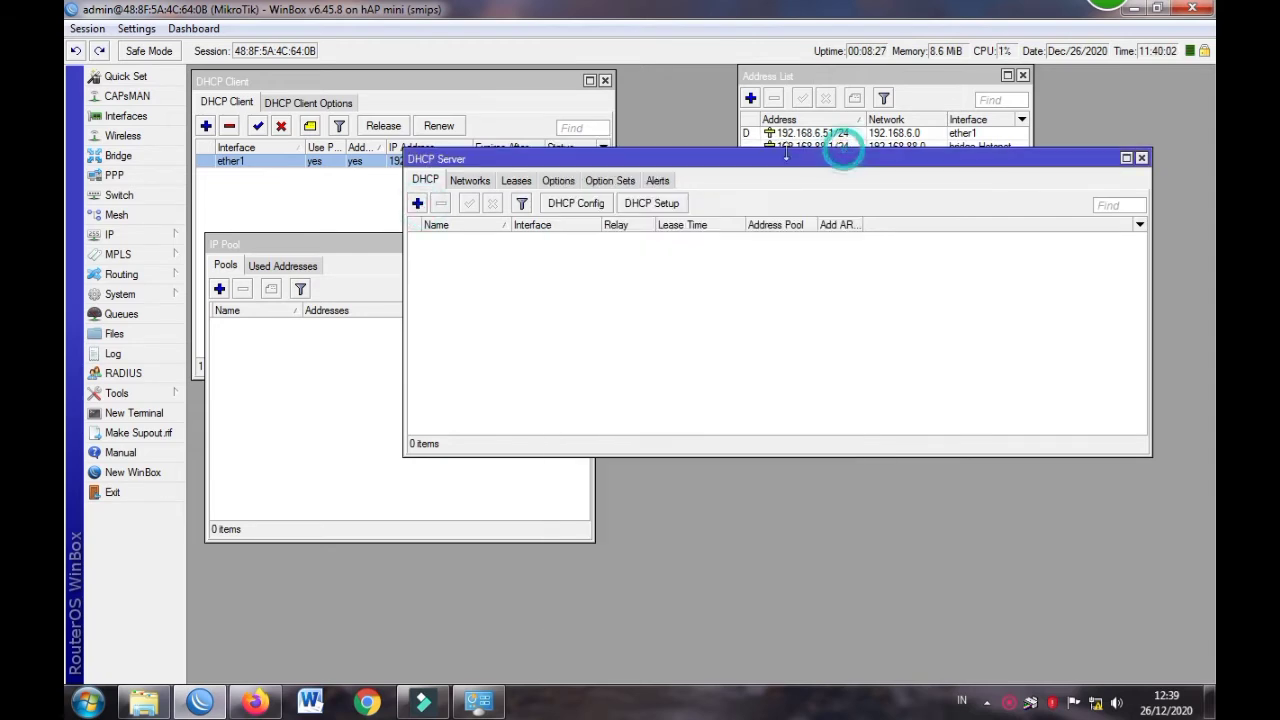
Start DHCP Setup on bridge-Hotspot, accepting the address space and gateway 192.168.88.1
{"action": "left_click", "coordinate": [650, 204]}
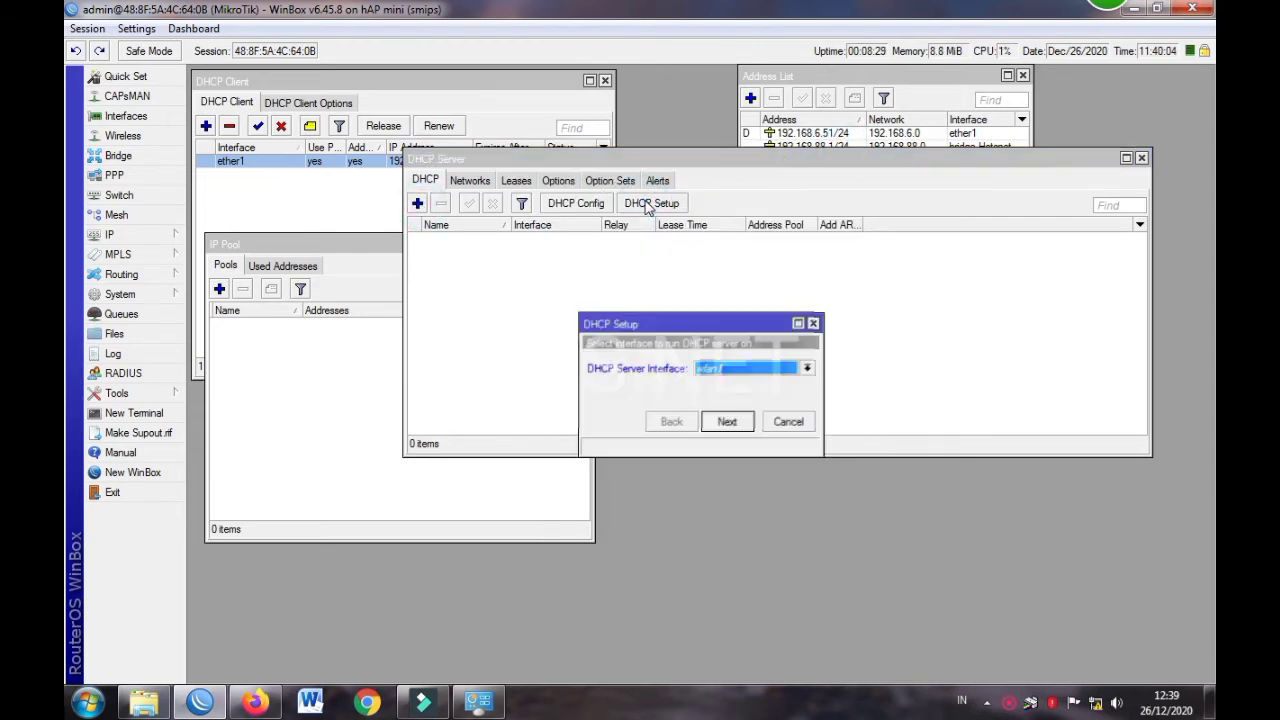
{"action": "left_click", "coordinate": [712, 378]}
{"action": "left_click", "coordinate": [708, 382]}
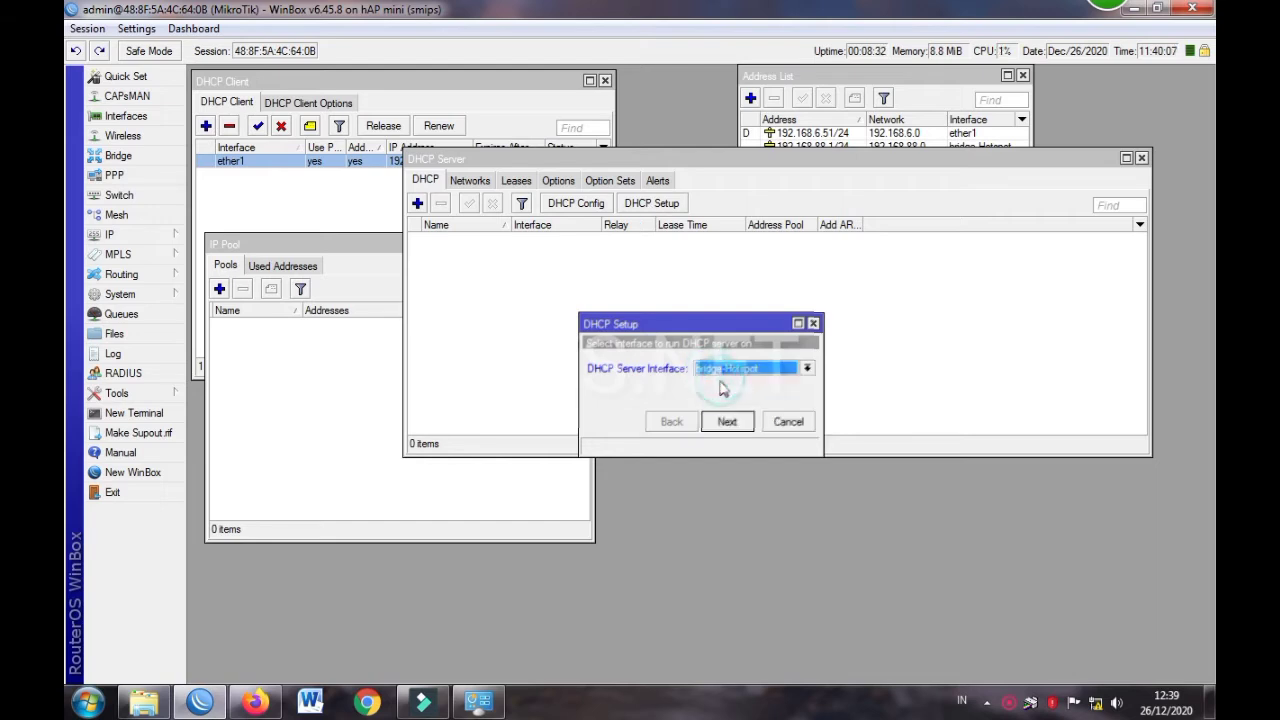
{"action": "left_click", "coordinate": [730, 421]}
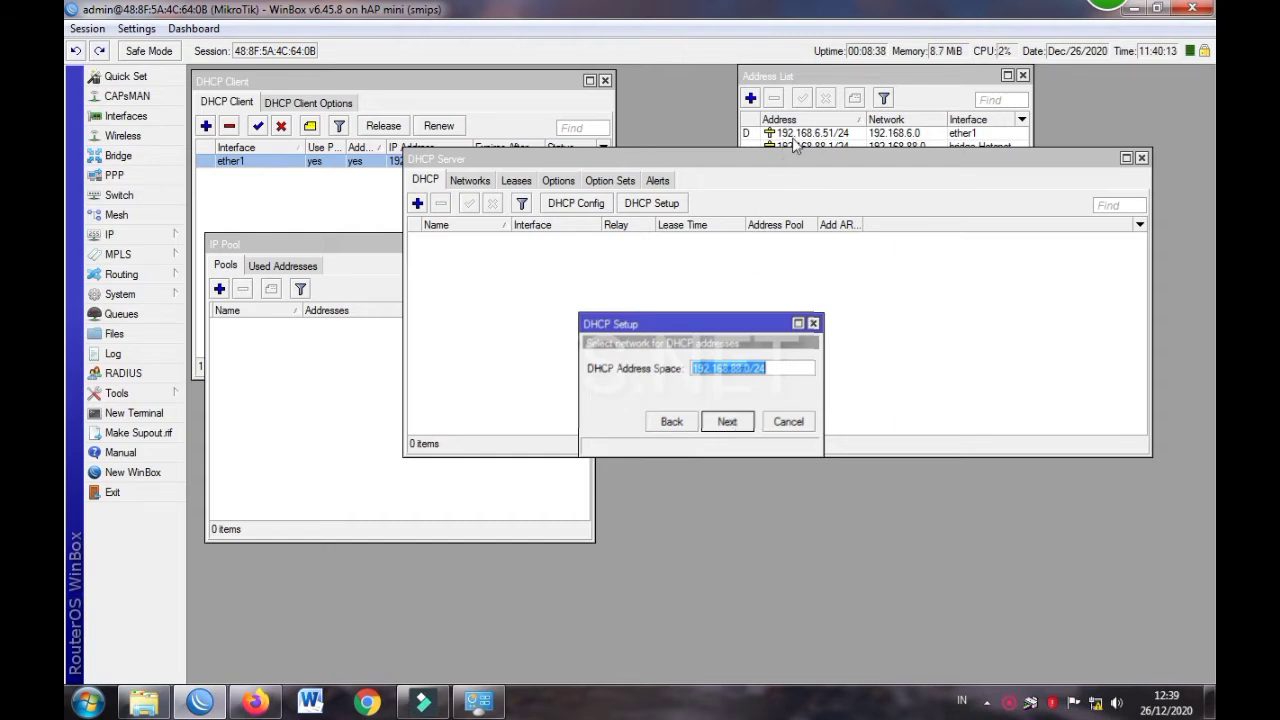
{"action": "left_click", "coordinate": [740, 422]}
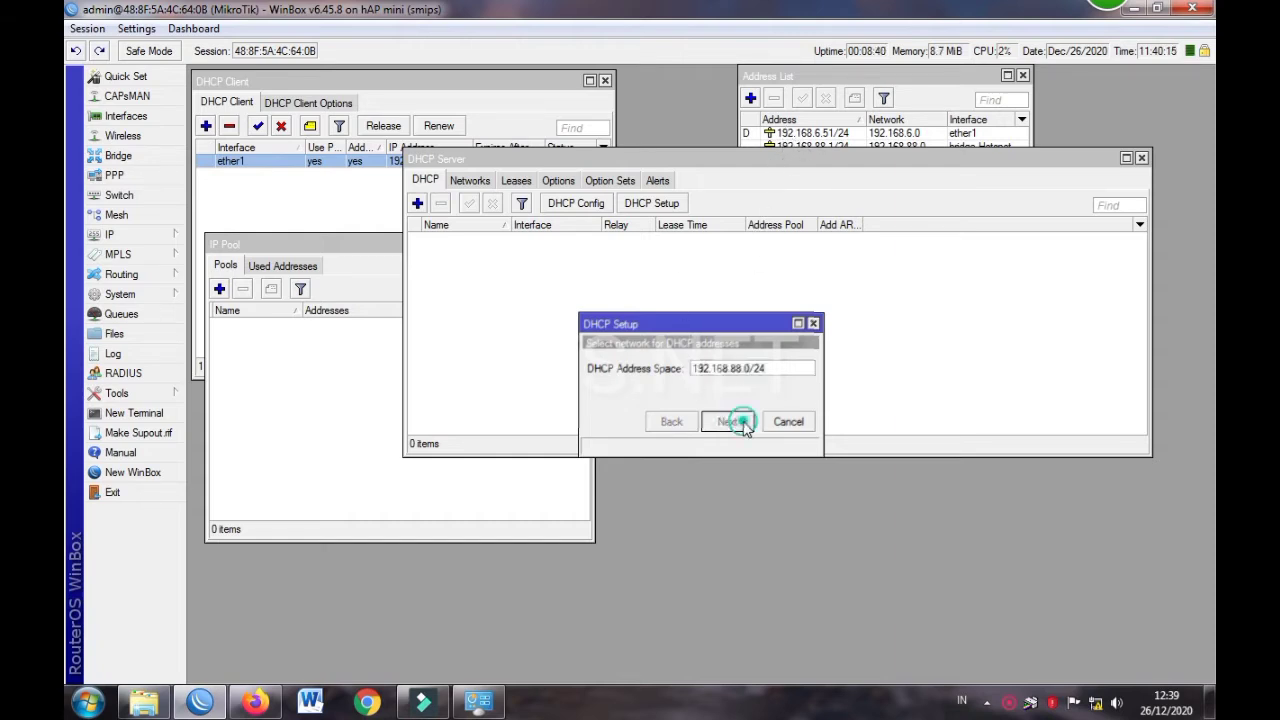
{"action": "left_click", "coordinate": [729, 421]}
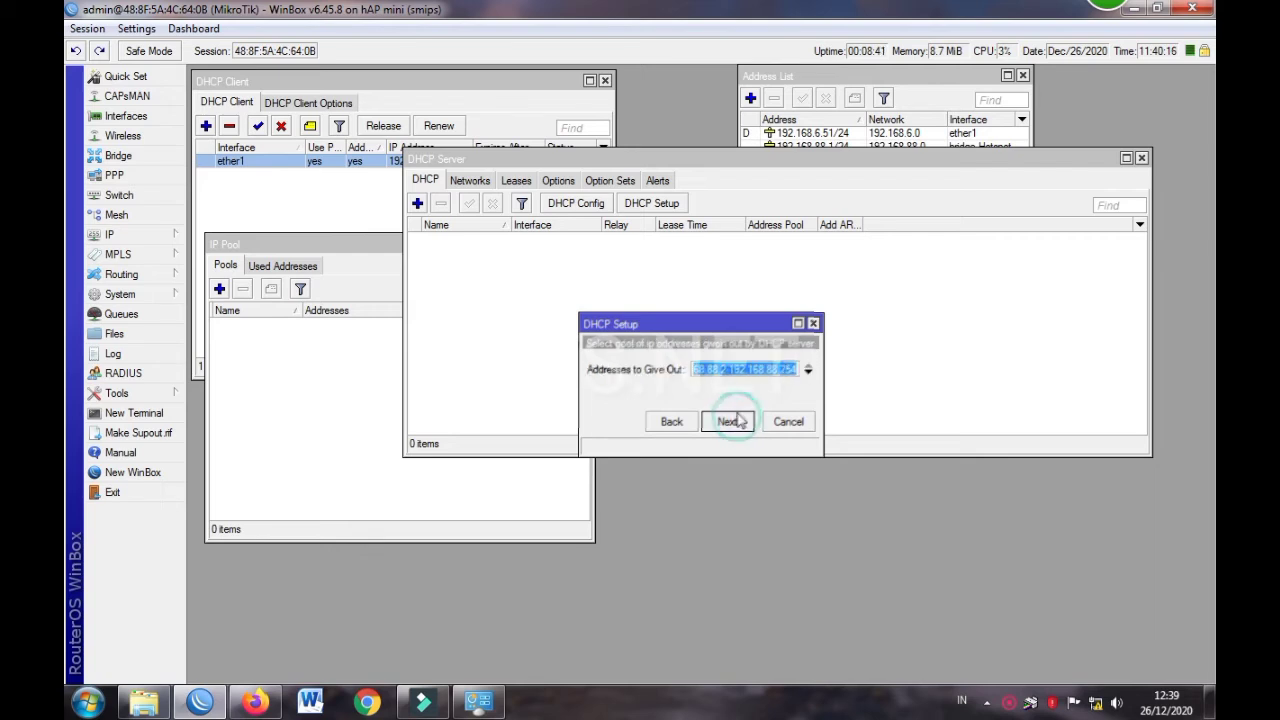
Change the addresses to give out to 192.168.88.20–192.168.88.254
{"action": "left_click", "coordinate": [733, 376]}
{"action": "left_click", "coordinate": [716, 374]}
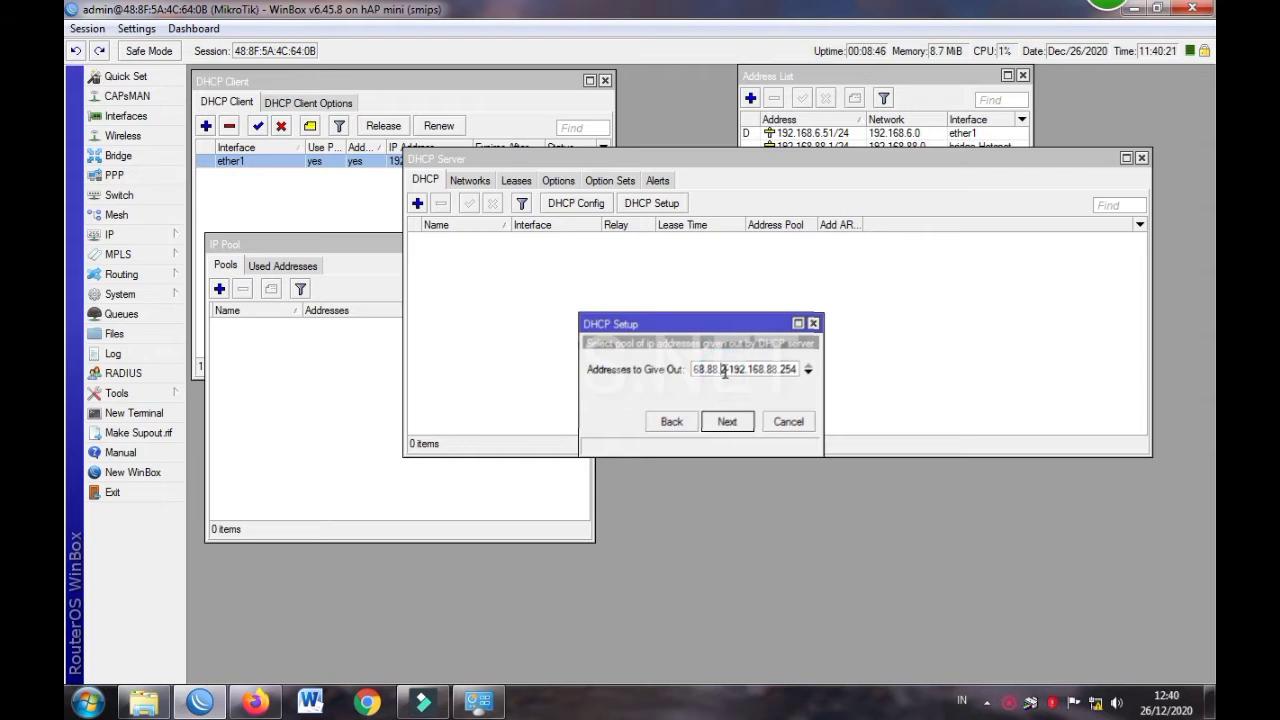
{"action": "left_click_drag", "start_coordinate": [727, 372], "coordinate": [873, 394]}
{"action": "left_click", "coordinate": [785, 368]}
{"action": "left_click", "coordinate": [726, 369]}
{"action": "type", "text": "0"}
{"action": "left_click", "coordinate": [786, 369]}
{"action": "left_click", "coordinate": [728, 421]}
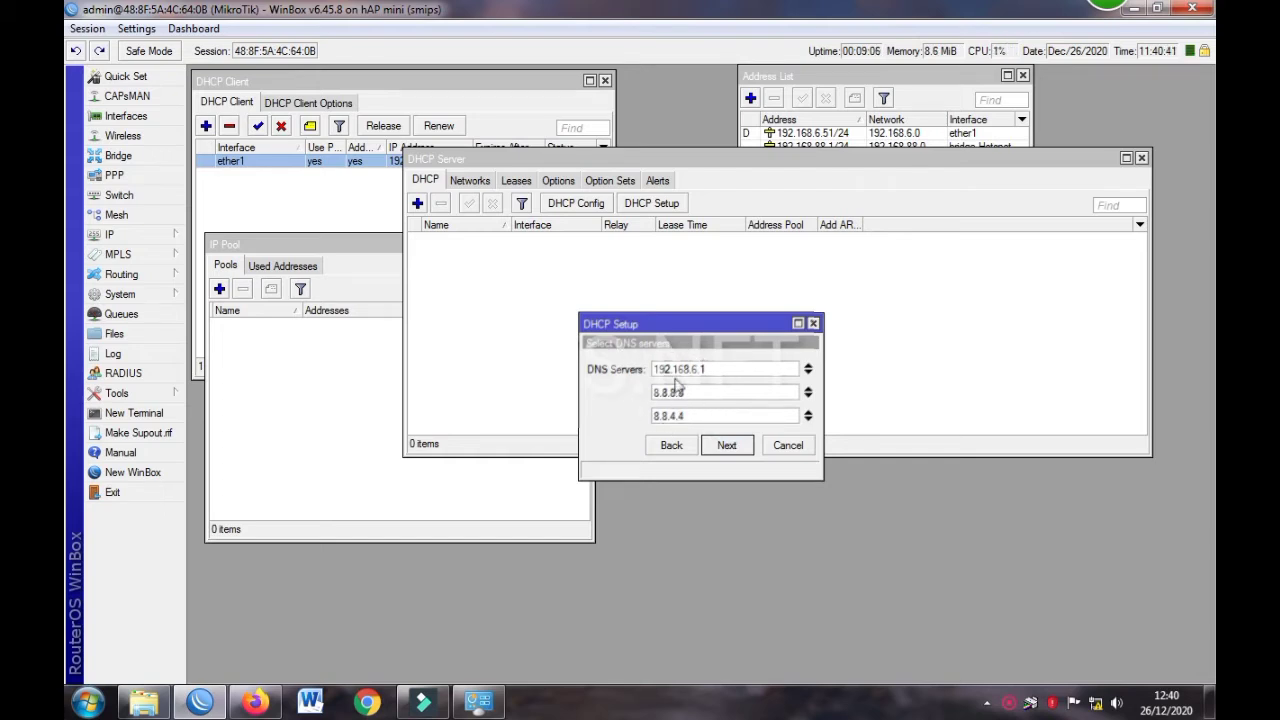
Accept the default DNS servers and lease time to finish the setup
{"action": "left_click", "coordinate": [726, 446]}
{"action": "left_click", "coordinate": [724, 446]}
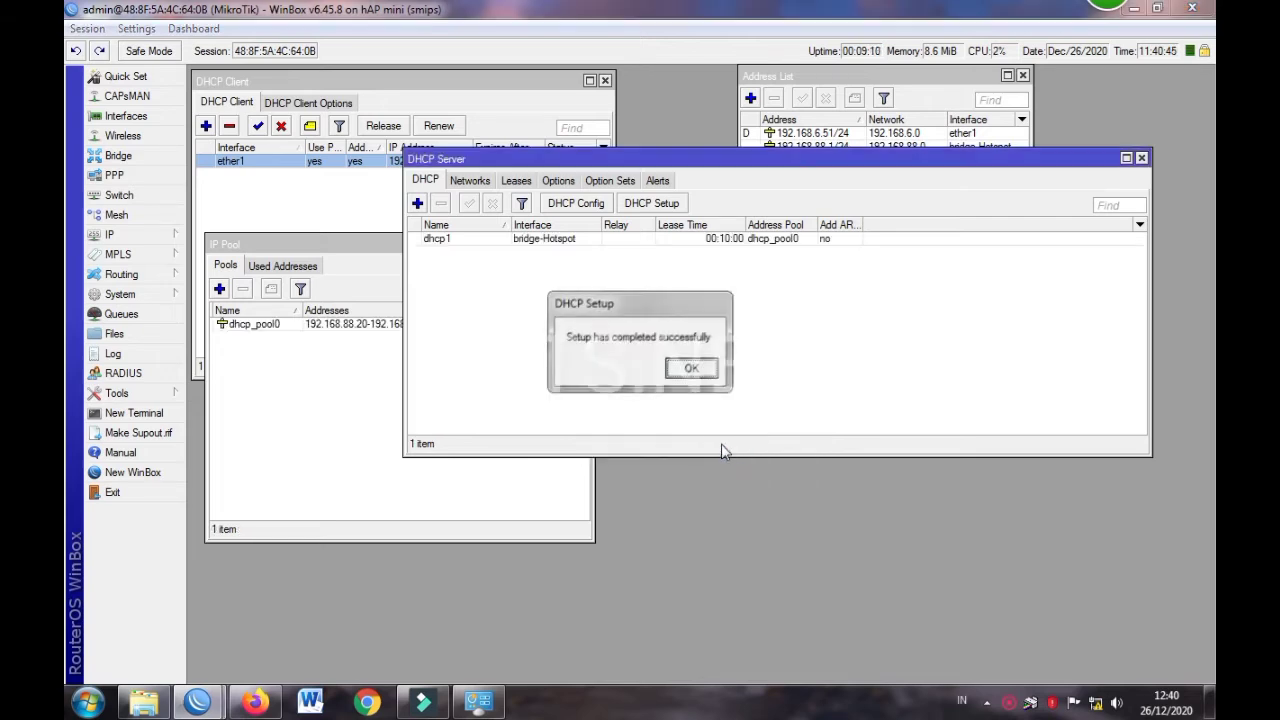
{"action": "left_click", "coordinate": [691, 368]}
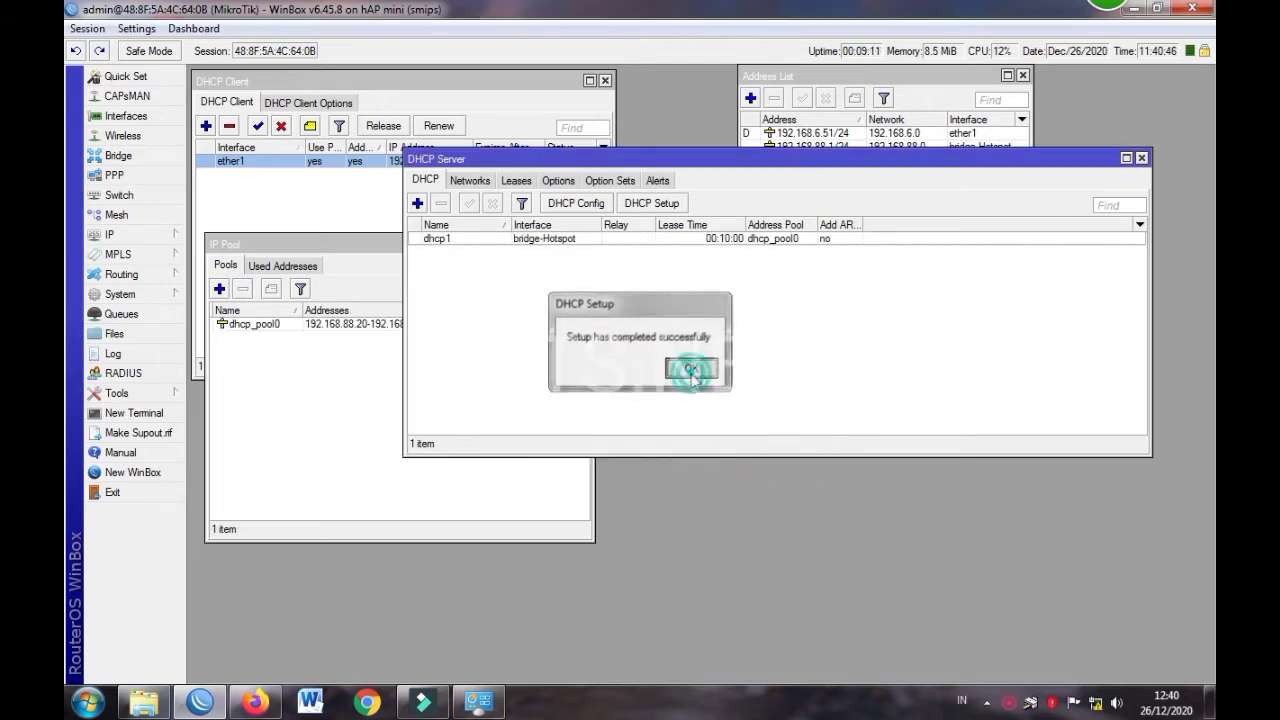
Enable Add ARP For Leases on dhcp1, glancing at the ARP list before saving
{"action": "double_click", "coordinate": [719, 240]}
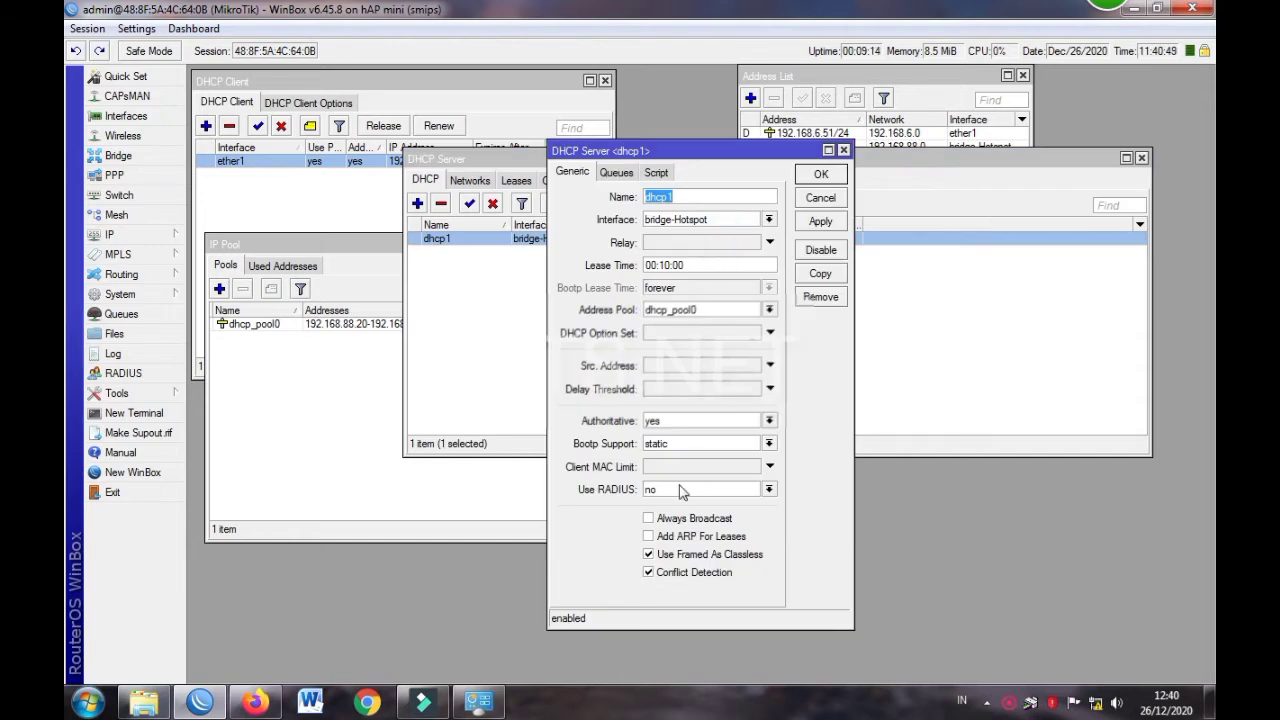
{"action": "left_click", "coordinate": [648, 537]}
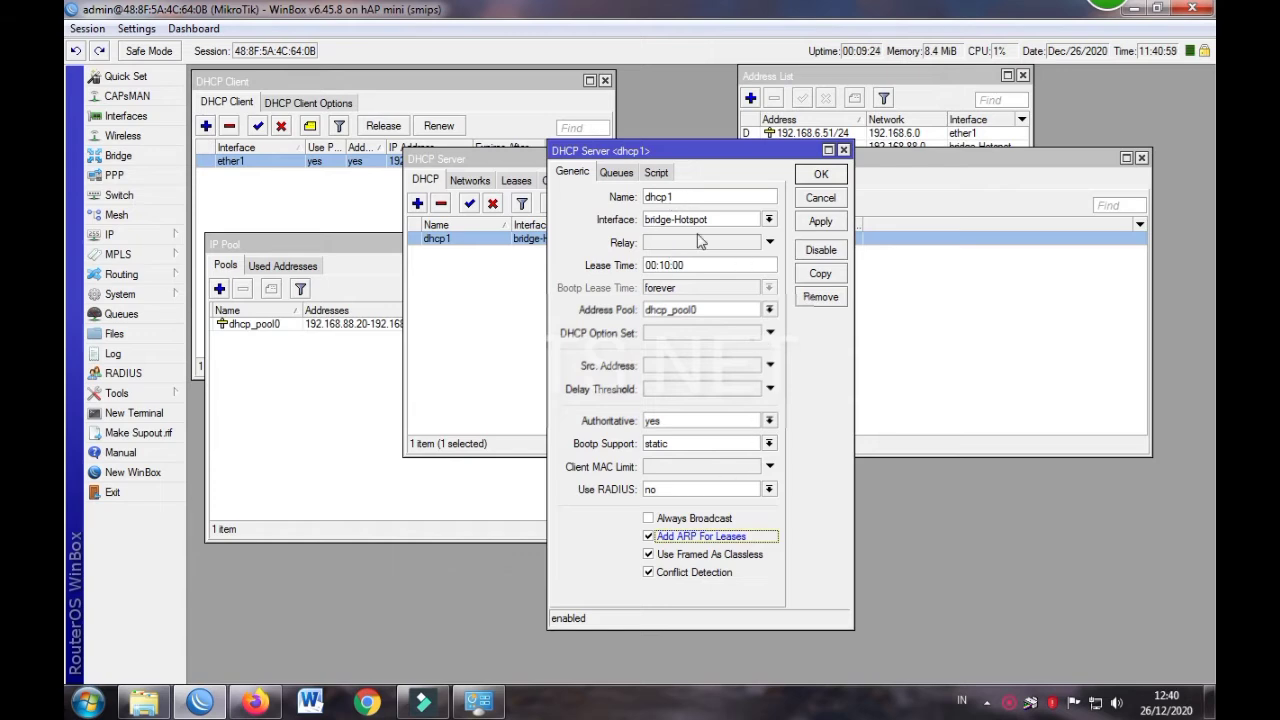
{"action": "left_click", "coordinate": [118, 234]}
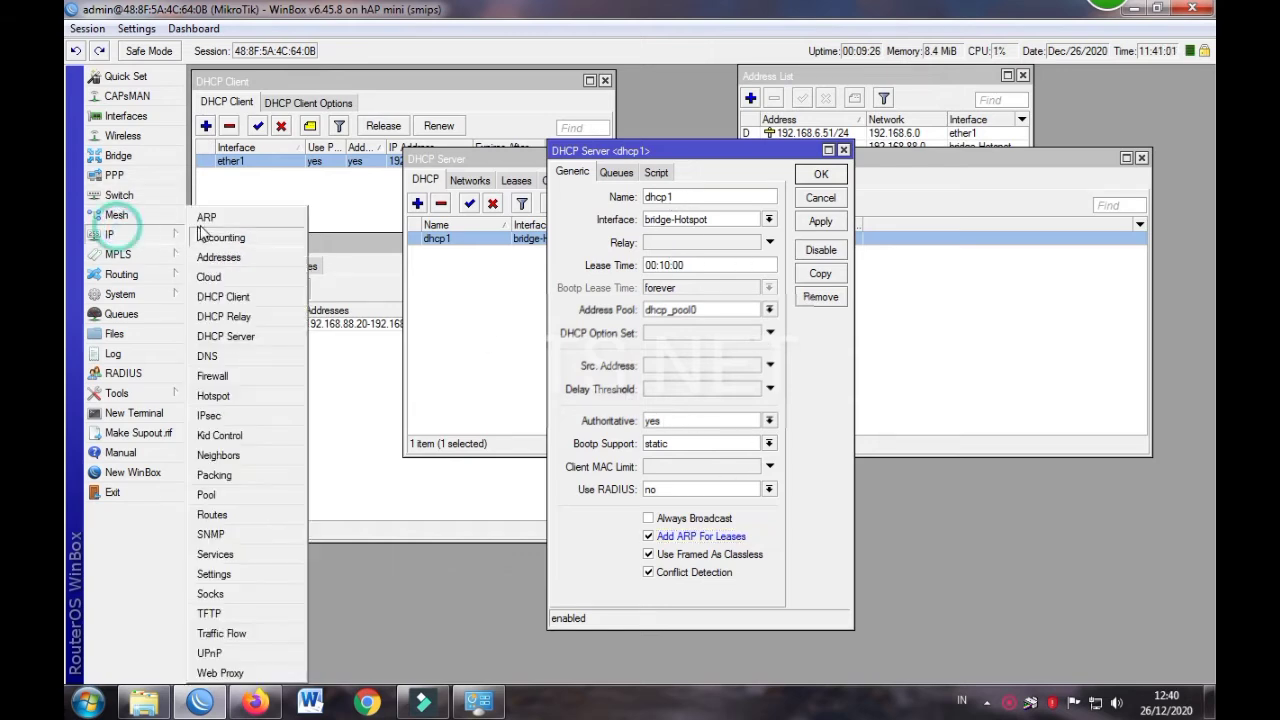
{"action": "left_click", "coordinate": [215, 220]}
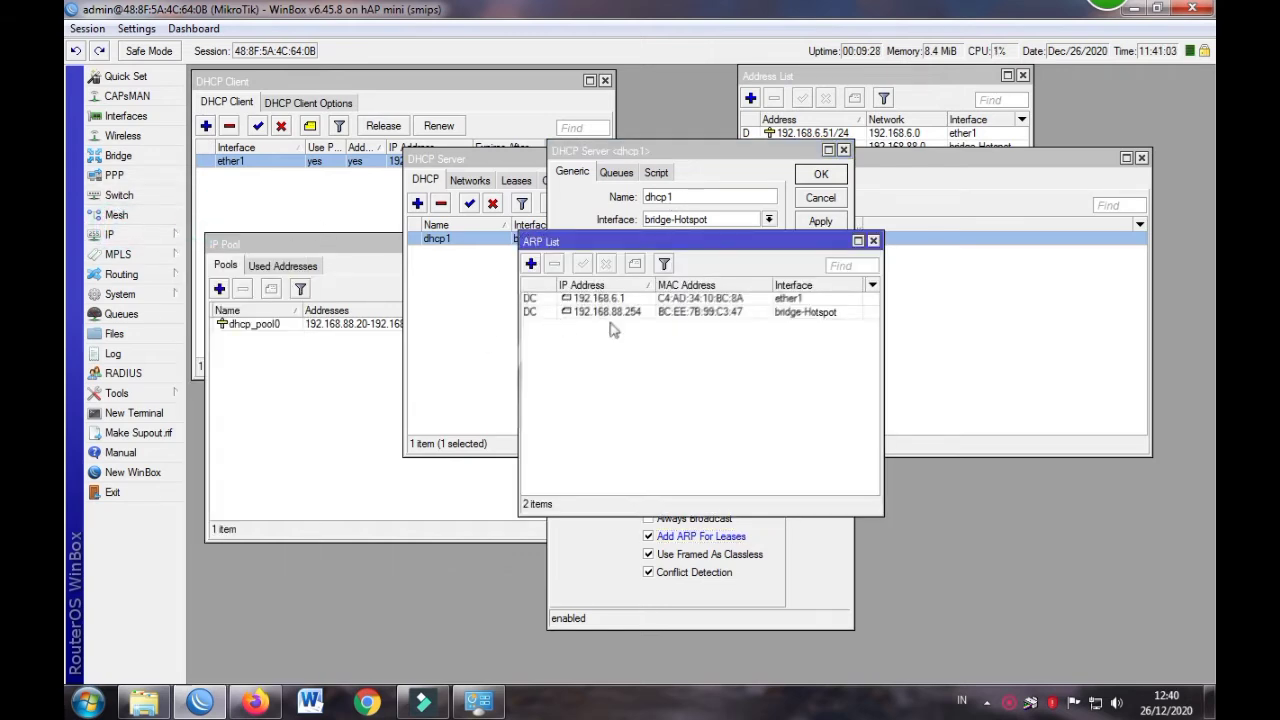
{"action": "left_click", "coordinate": [873, 241]}
{"action": "left_click", "coordinate": [819, 177]}
Close the DHCP Server list and check the PC's network status
{"action": "left_click", "coordinate": [810, 332]}
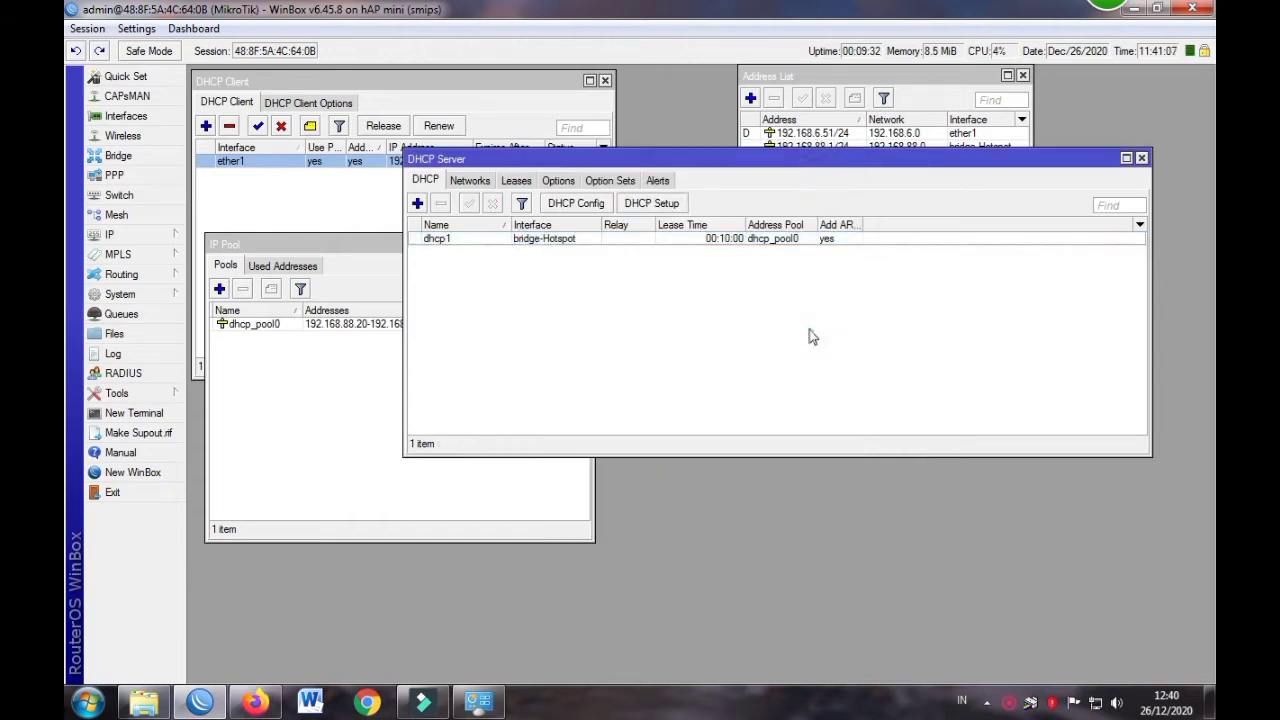
{"action": "left_click", "coordinate": [1141, 158]}
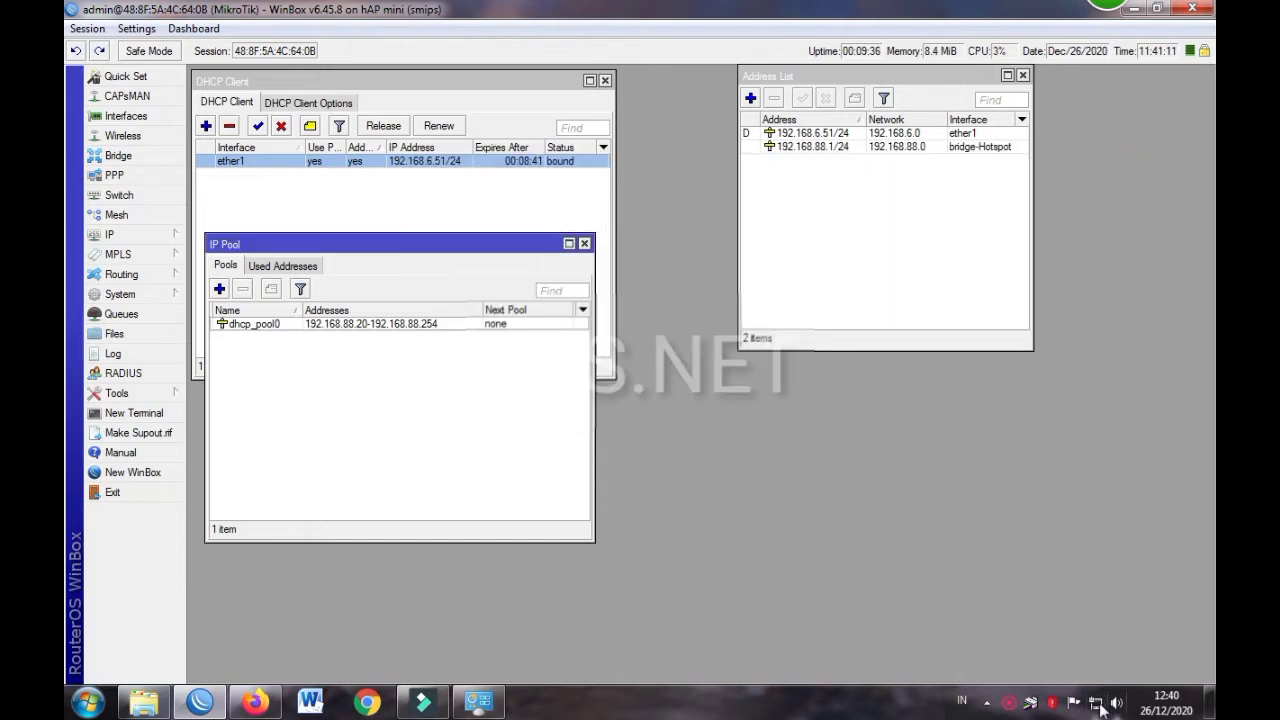
{"action": "left_click", "coordinate": [1100, 706]}
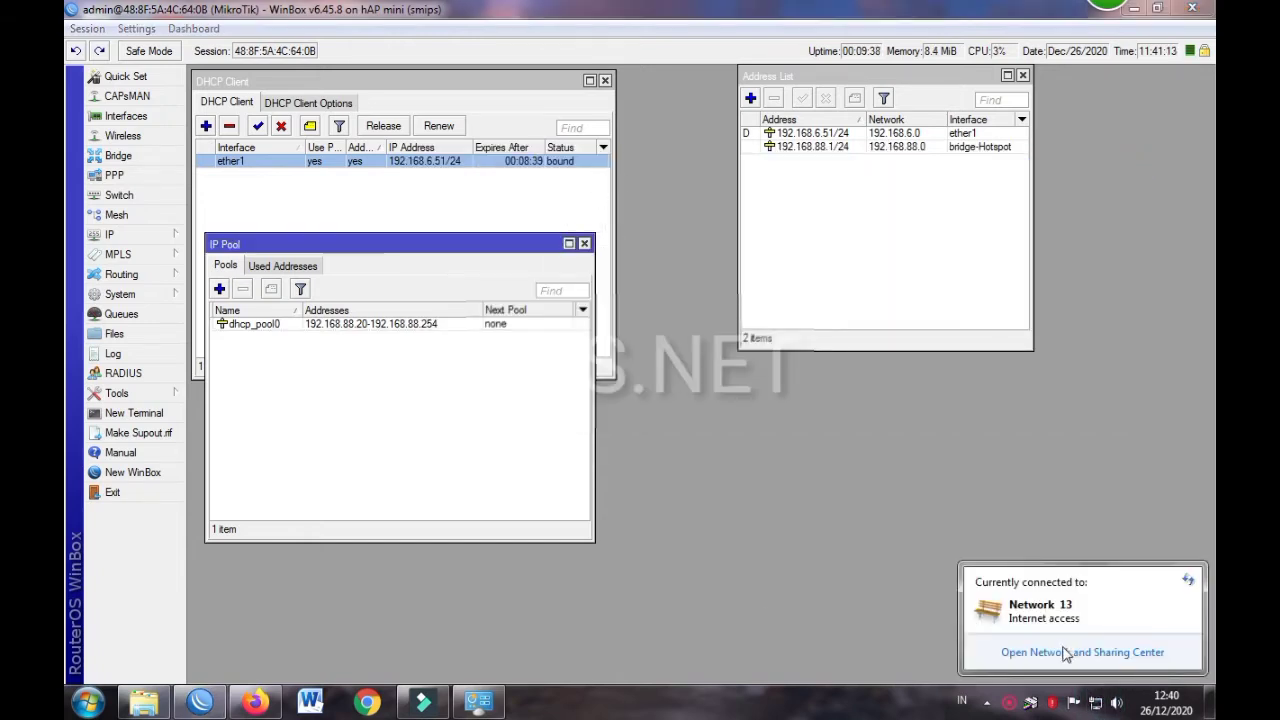
{"action": "left_click", "coordinate": [1063, 652]}
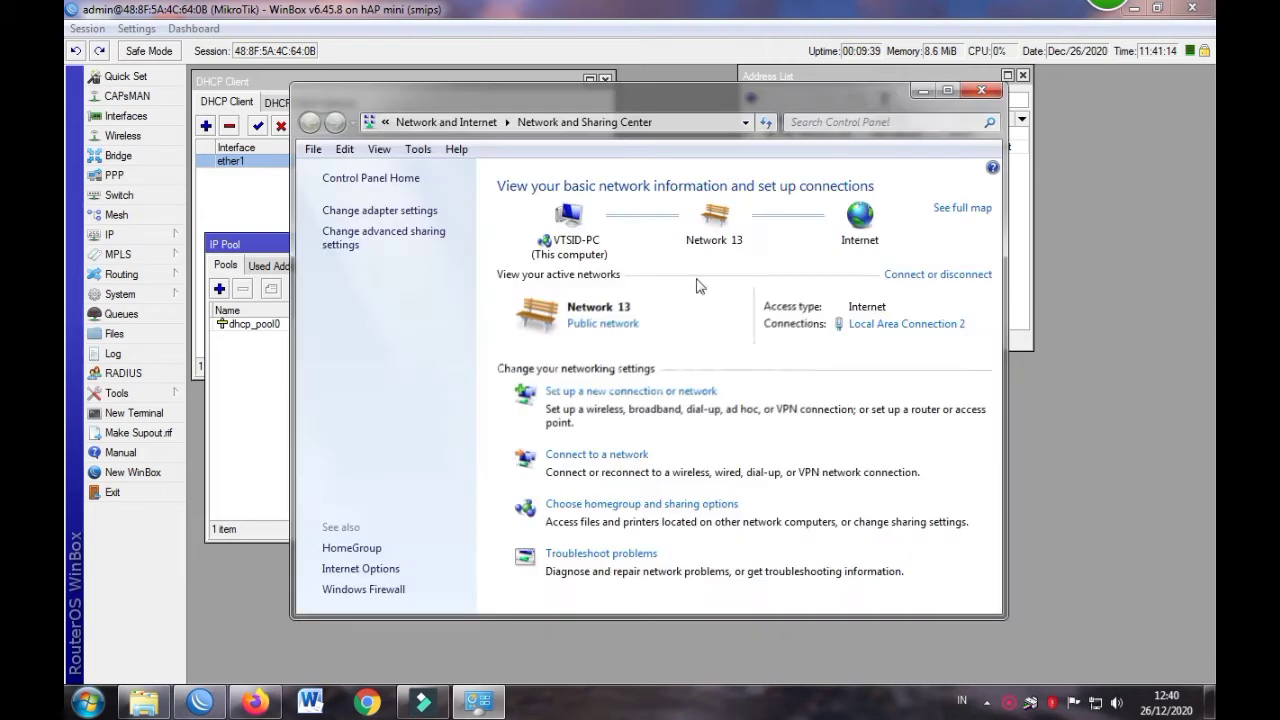
{"action": "left_click", "coordinate": [857, 325]}
{"action": "left_click", "coordinate": [537, 342]}
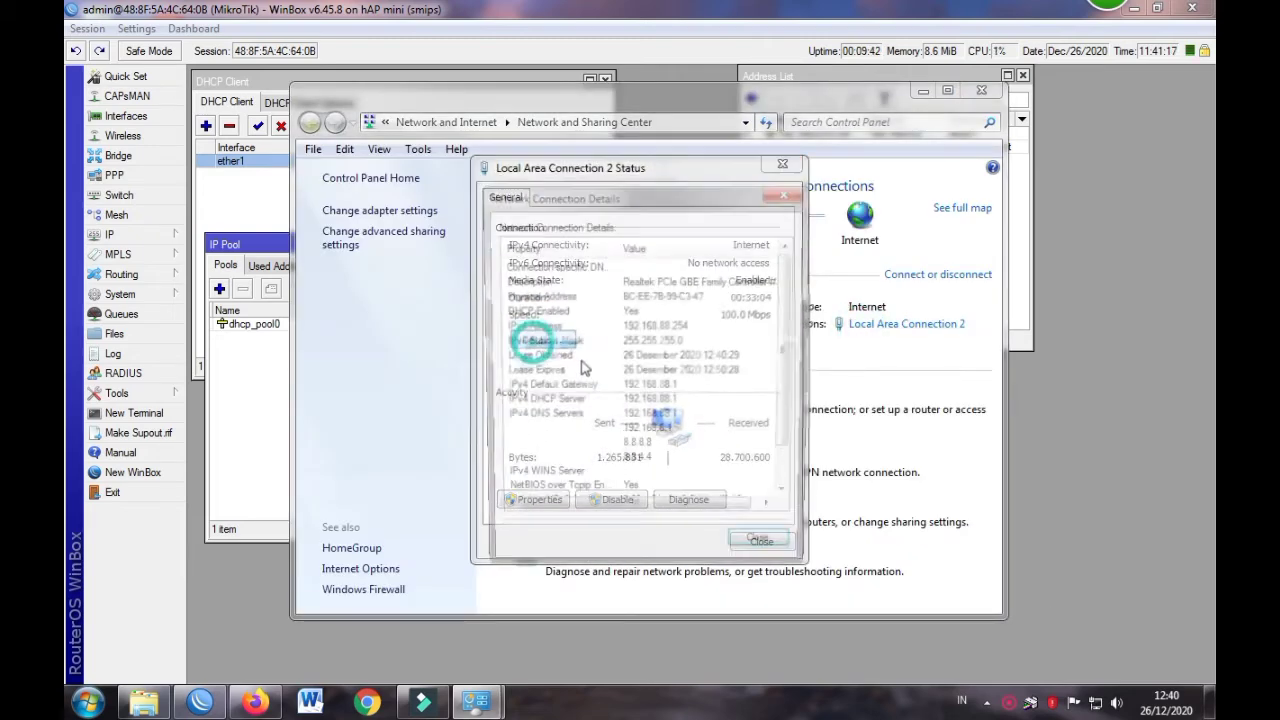
{"action": "left_click", "coordinate": [760, 551]}
{"action": "left_click", "coordinate": [780, 167]}
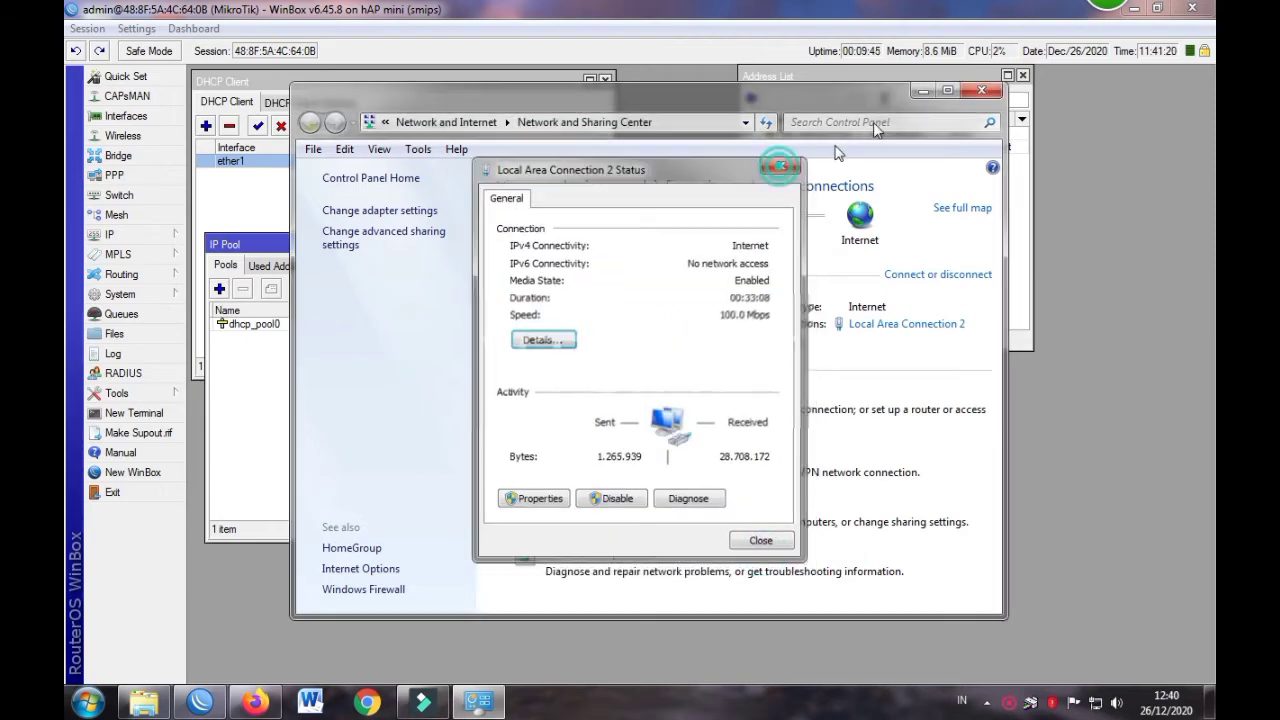
{"action": "left_click", "coordinate": [924, 91]}
{"action": "left_click", "coordinate": [274, 703]}
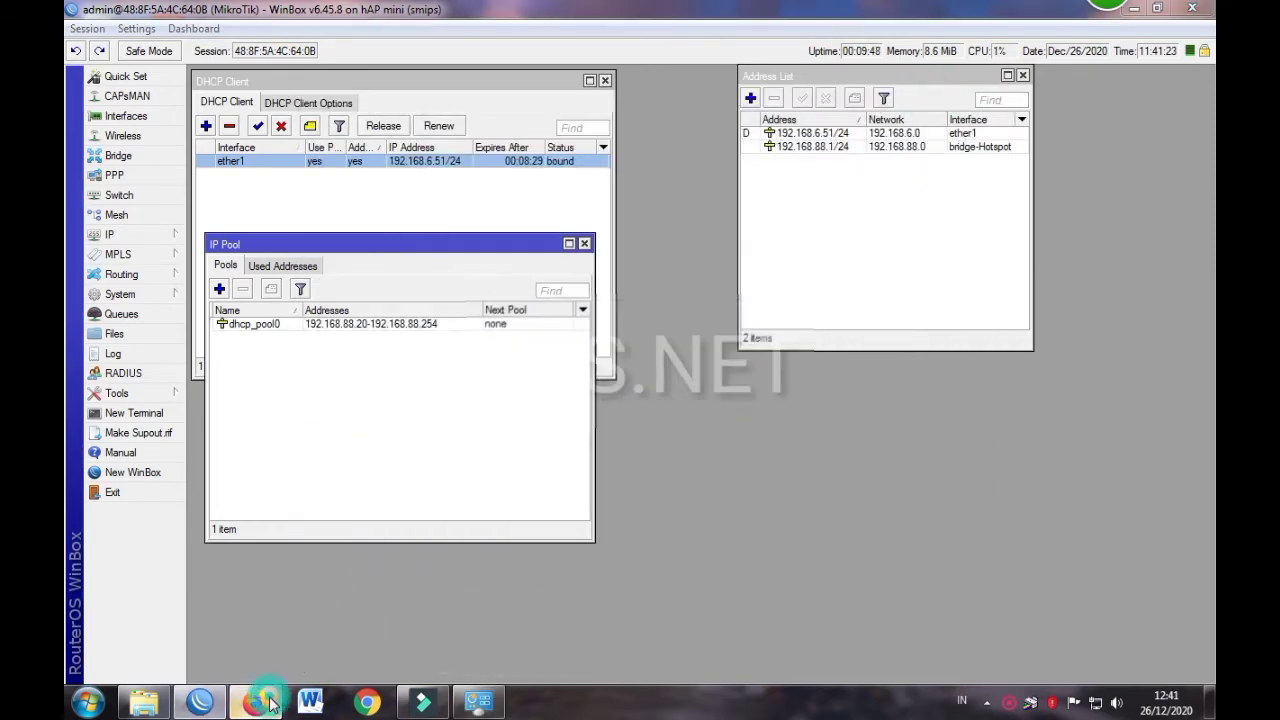
{"action": "scroll", "coordinate": [900, 300], "scroll_direction": "down", "scroll_amount": 1}
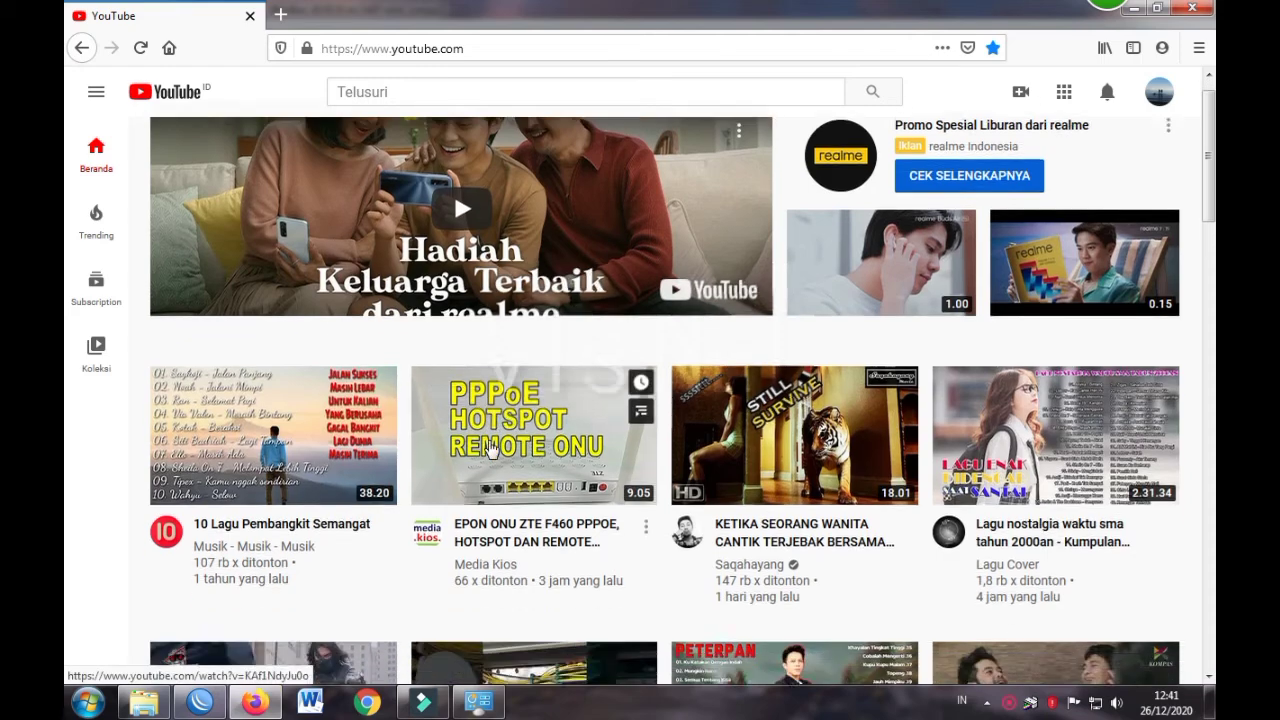
{"action": "scroll", "coordinate": [985, 185], "scroll_direction": "up", "scroll_amount": 1}
{"action": "left_click", "coordinate": [1158, 92]}
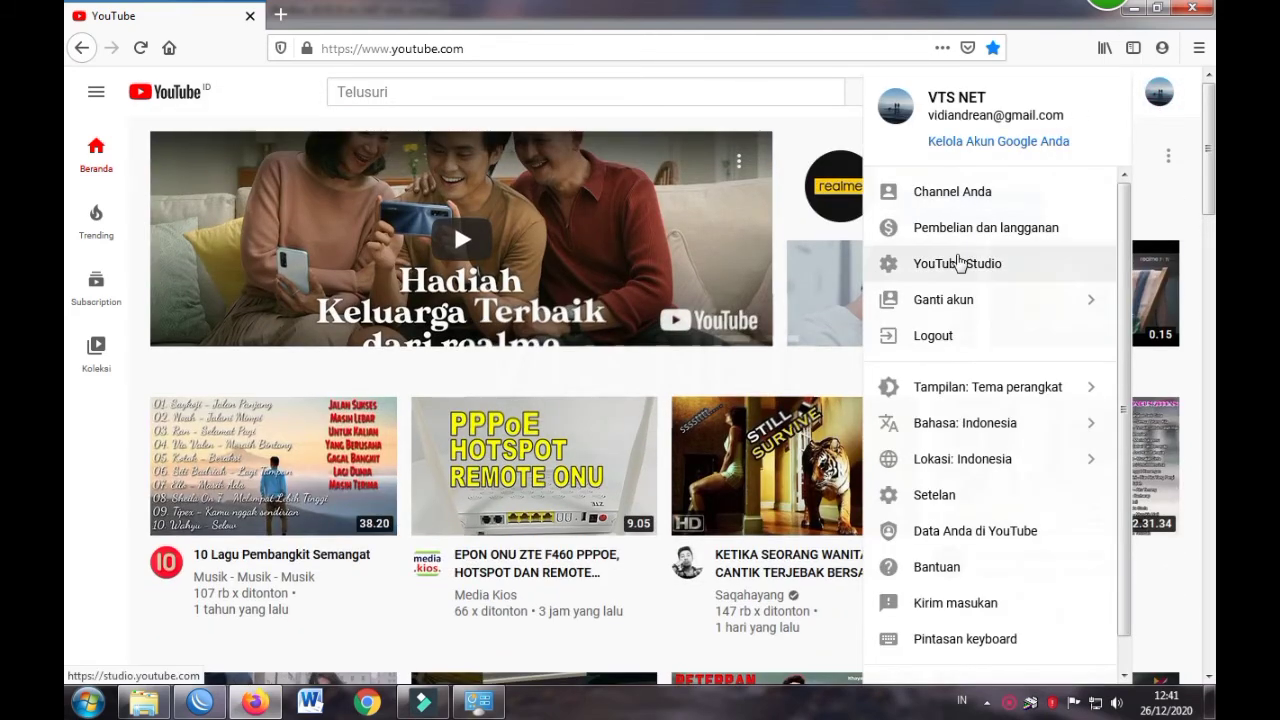
{"action": "left_click", "coordinate": [945, 195]}
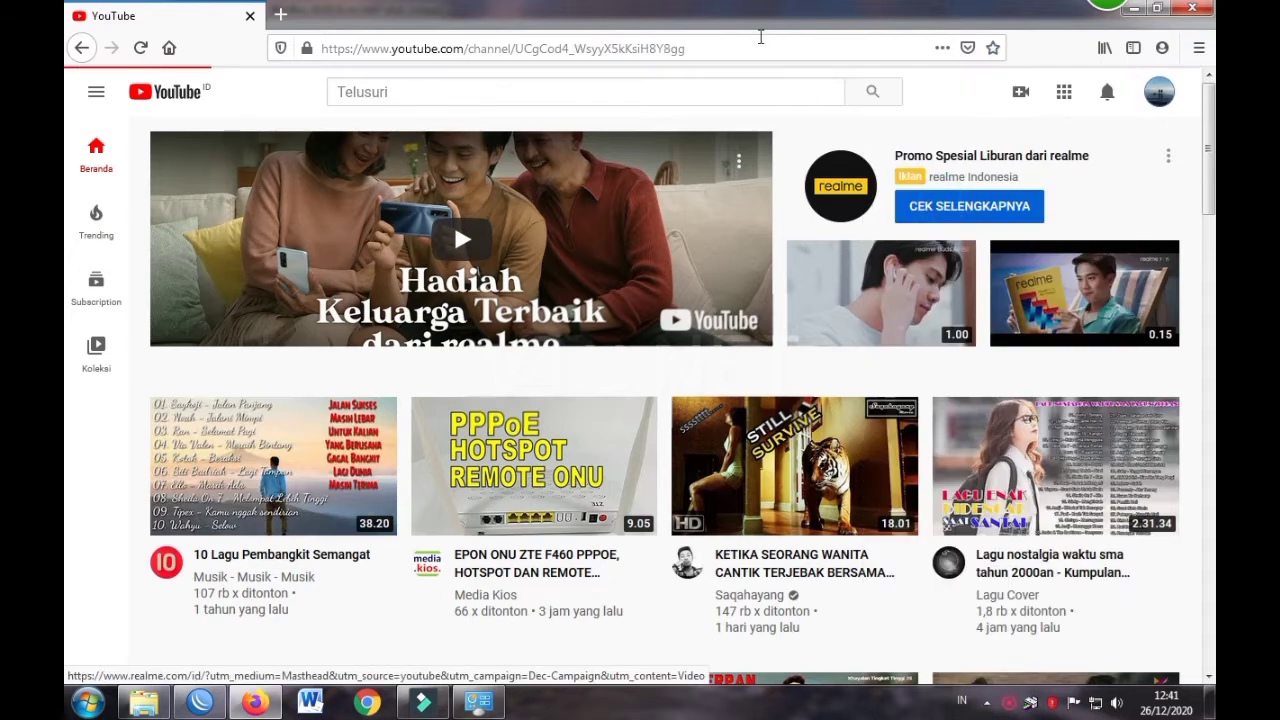
{"action": "scroll", "coordinate": [586, 262], "scroll_direction": "down", "scroll_amount": 3}
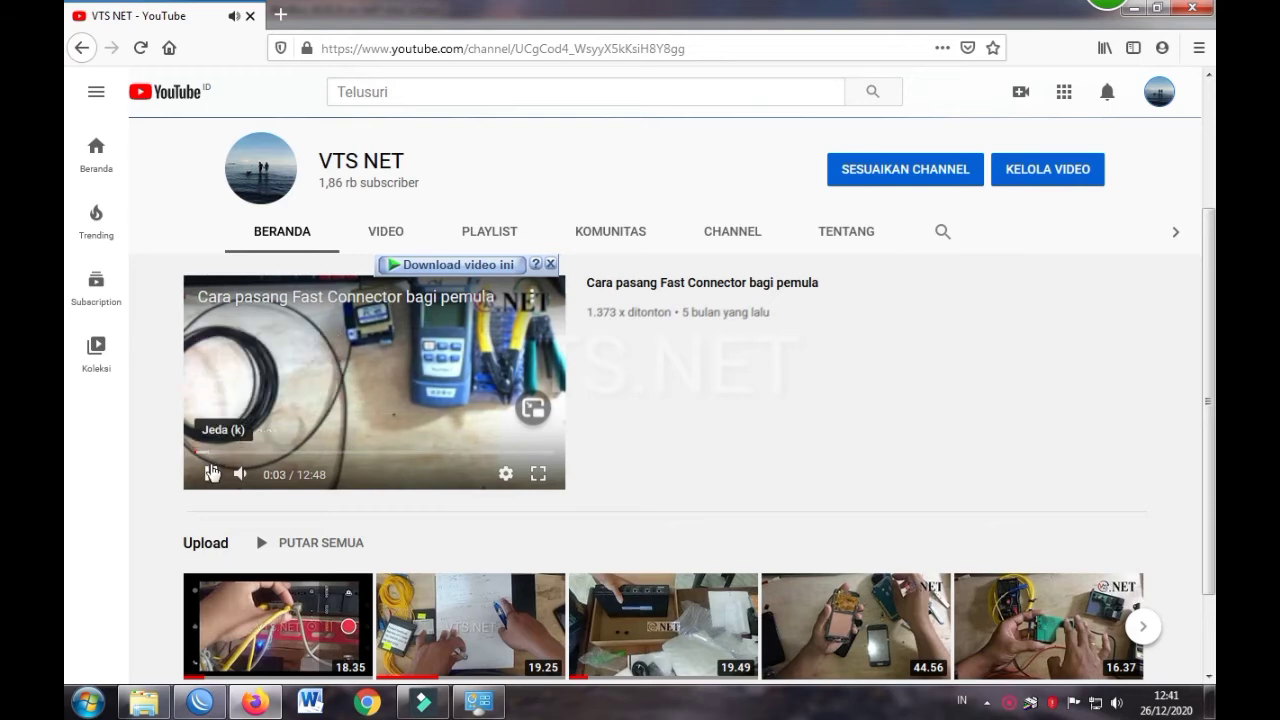
{"action": "left_click", "coordinate": [386, 238]}
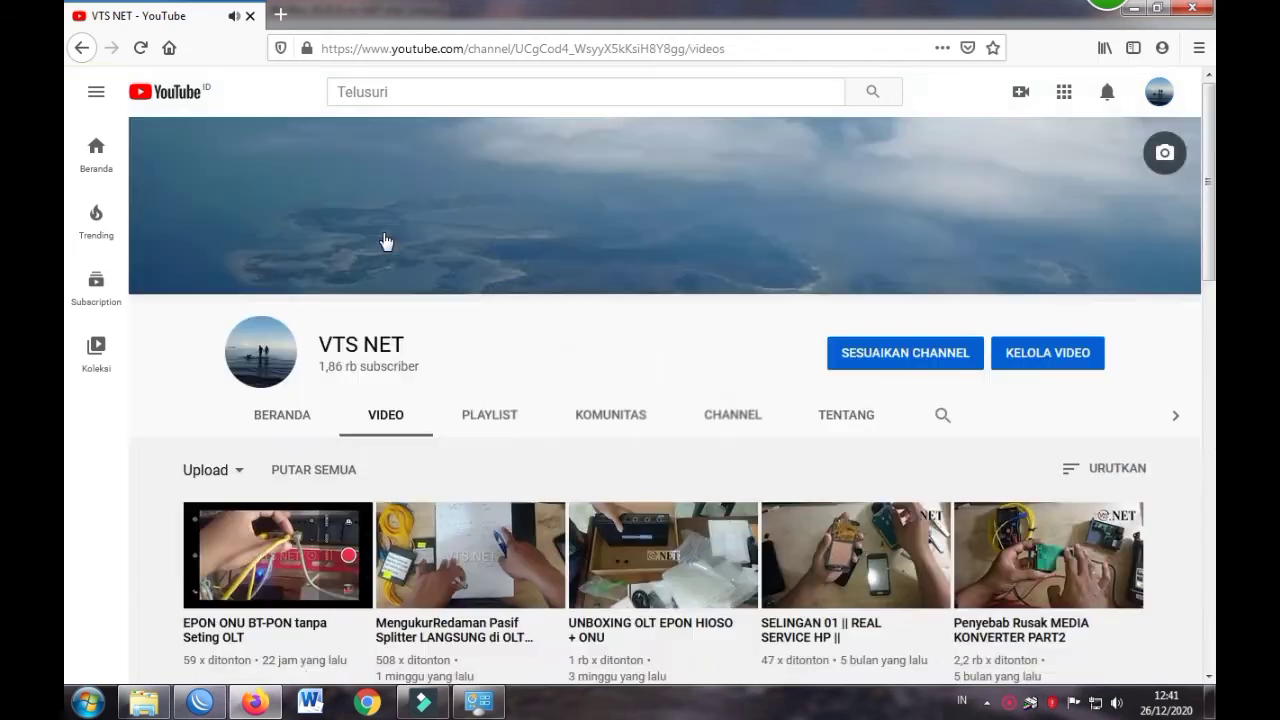
{"action": "scroll", "coordinate": [585, 378], "scroll_direction": "down", "scroll_amount": 5}
{"action": "scroll", "coordinate": [586, 374], "scroll_direction": "up", "scroll_amount": 5}
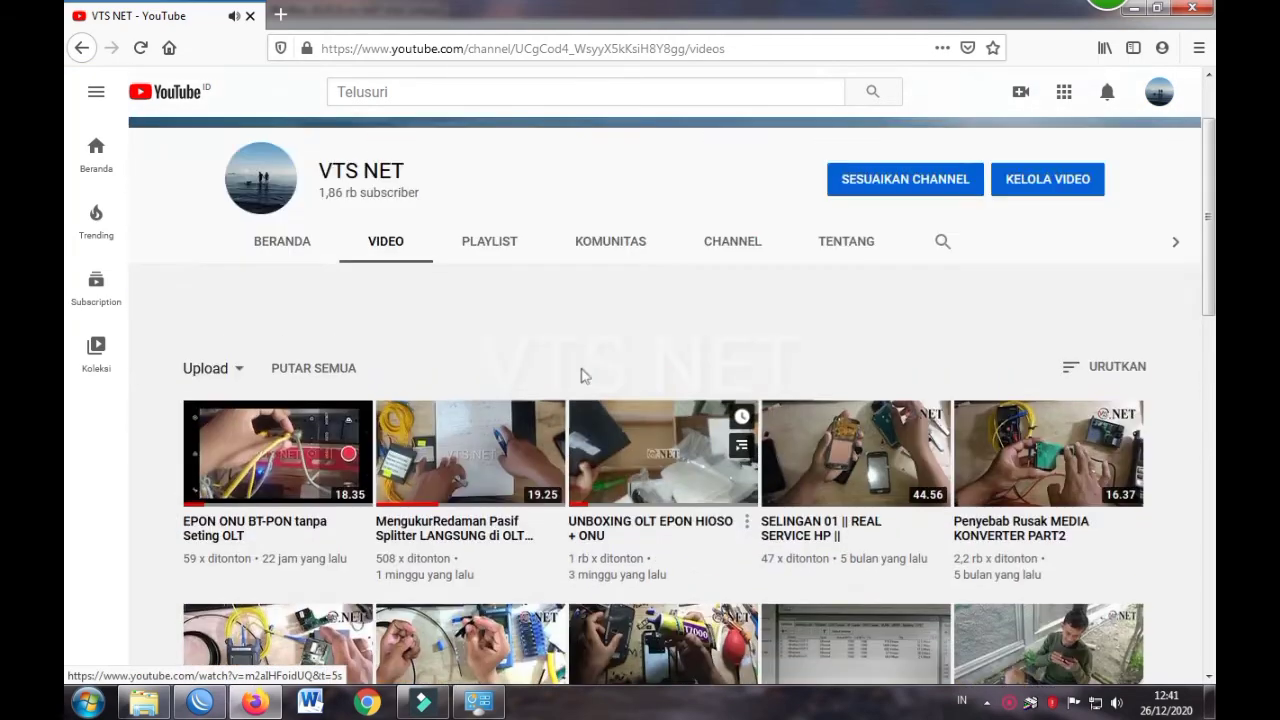
{"action": "left_click", "coordinate": [1134, 8]}
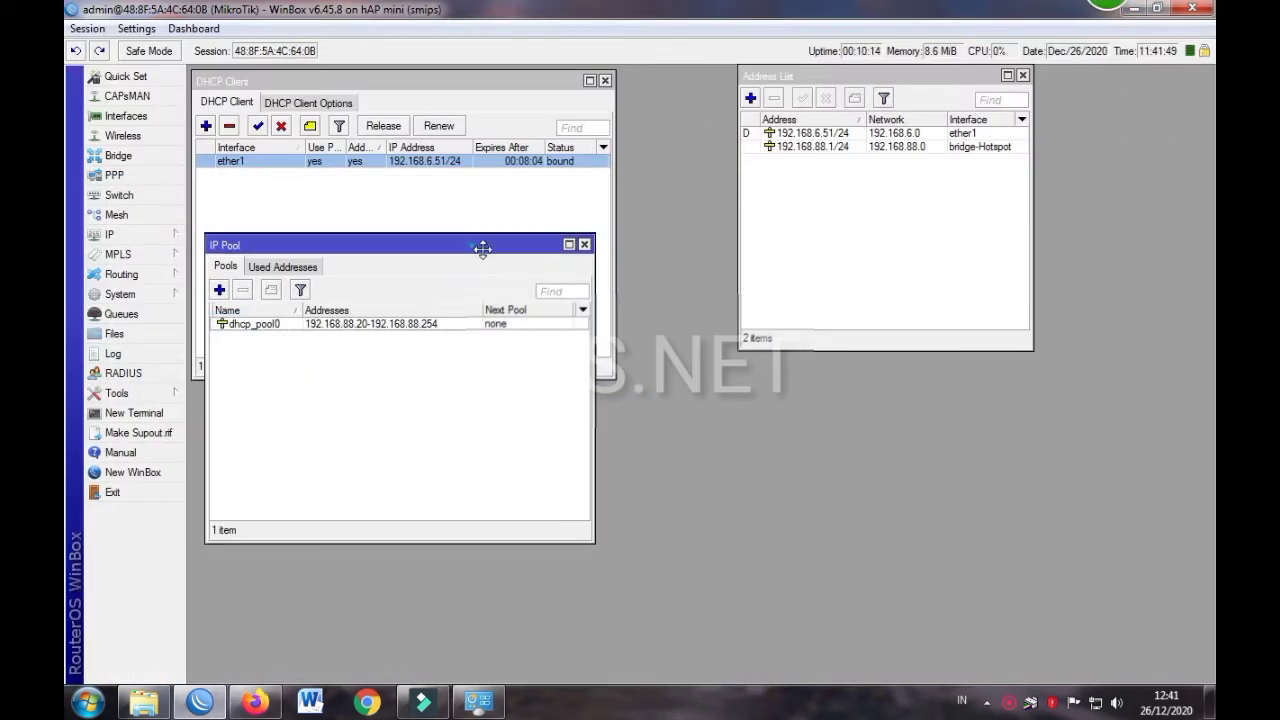
Review dhcp_pool0 in IP Pool, close it, and move the Address List aside
{"action": "left_click_drag", "start_coordinate": [475, 245], "coordinate": [765, 244]}
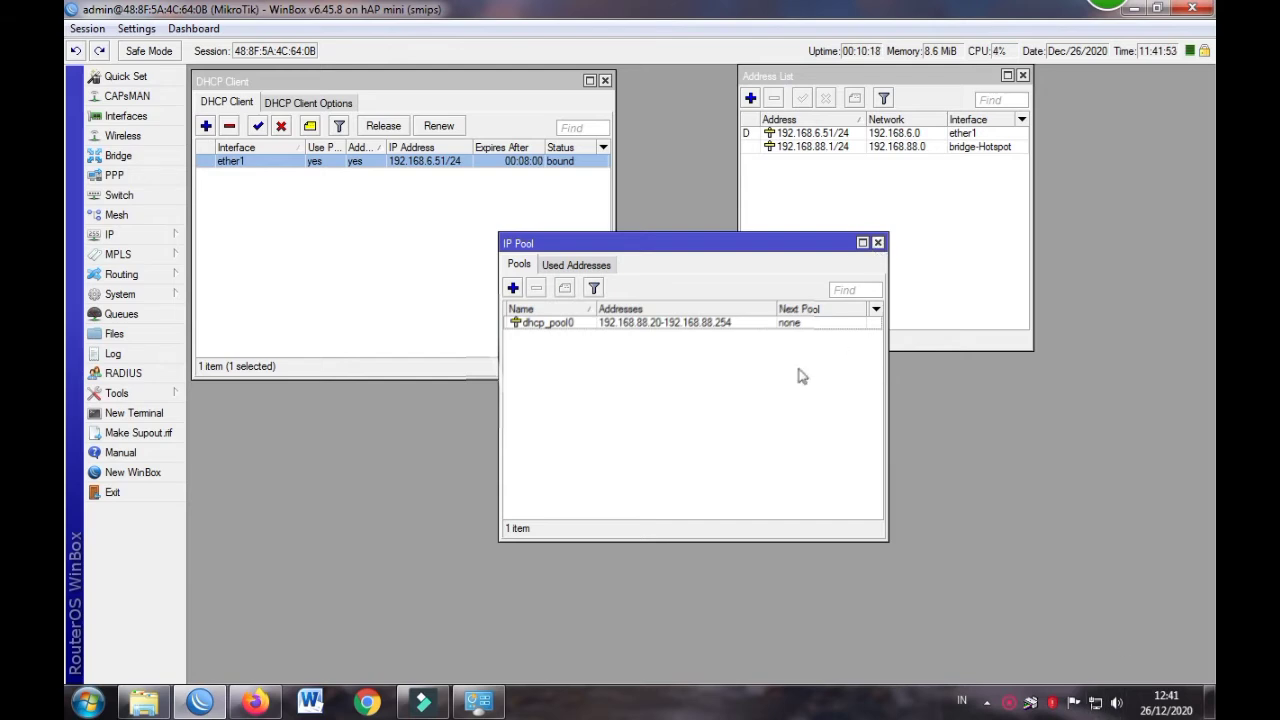
{"action": "left_click", "coordinate": [585, 326]}
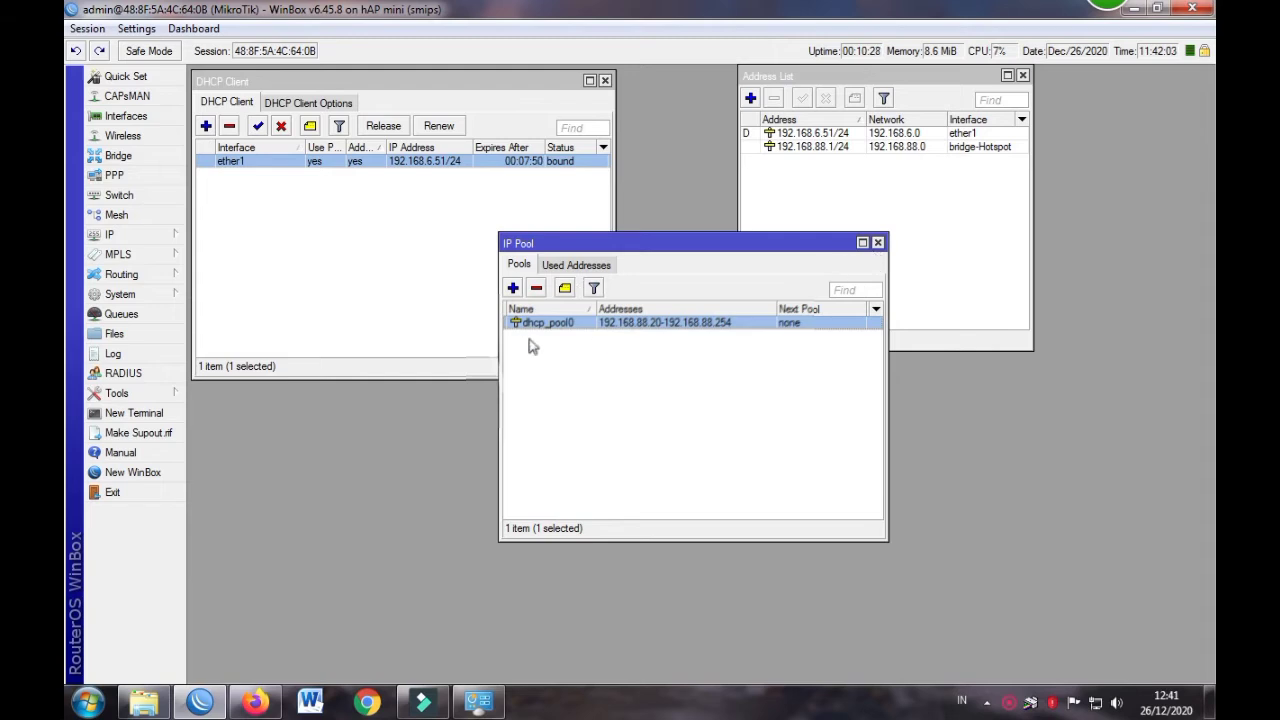
{"action": "left_click", "coordinate": [879, 243]}
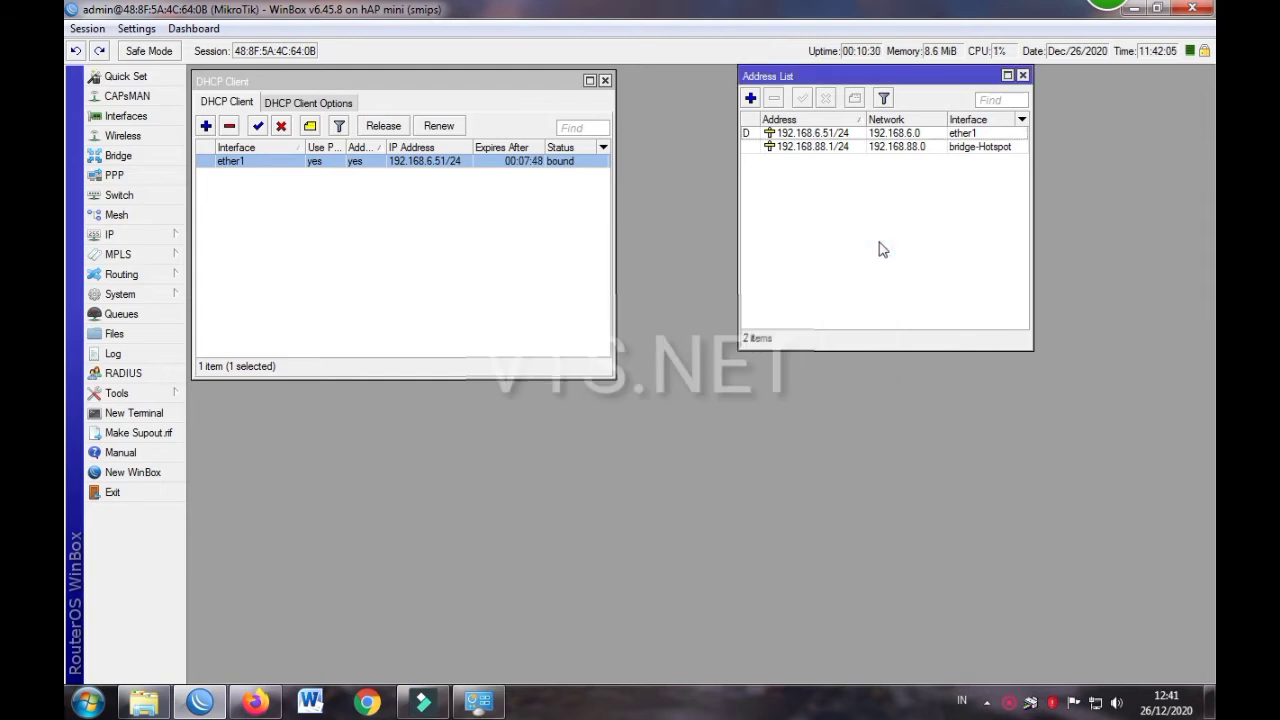
{"action": "left_click_drag", "start_coordinate": [850, 76], "coordinate": [743, 36]}
{"action": "left_click_drag", "start_coordinate": [500, 81], "coordinate": [509, 50]}
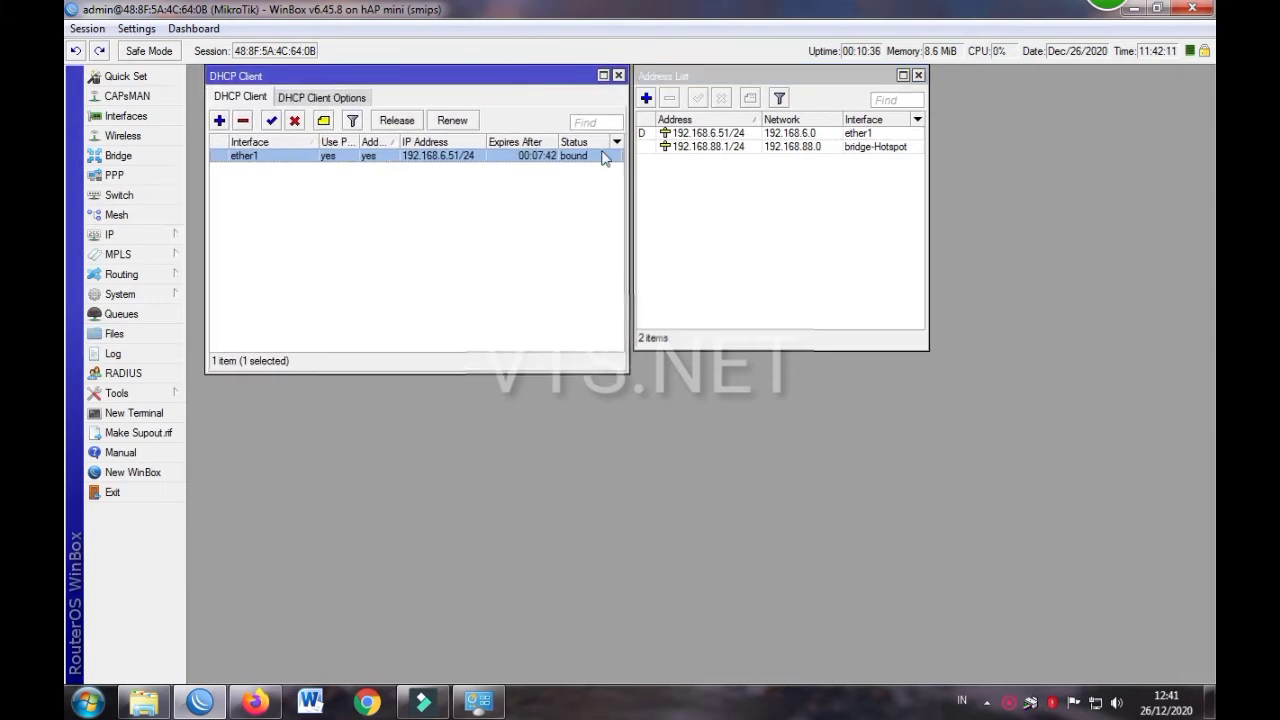
Check the PC's network connection, then bring up Wireless Tables
{"action": "left_click", "coordinate": [1097, 704]}
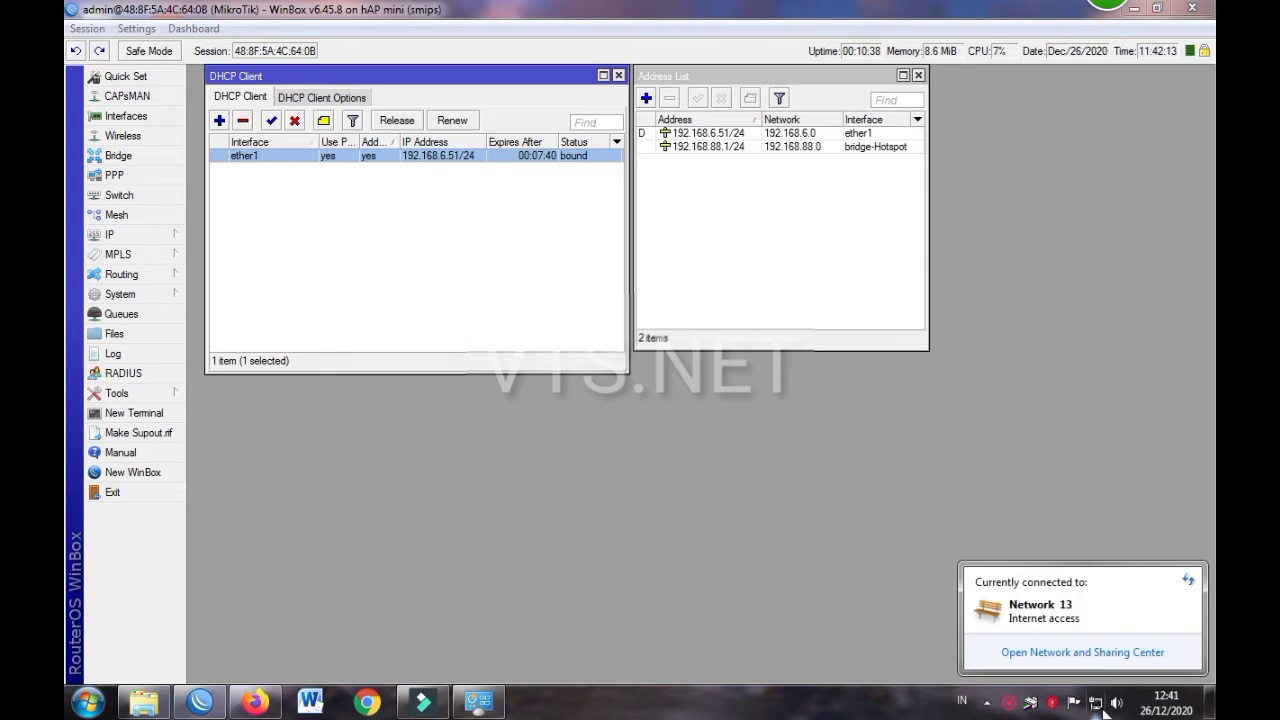
{"action": "left_click", "coordinate": [488, 274]}
{"action": "left_click", "coordinate": [710, 234]}
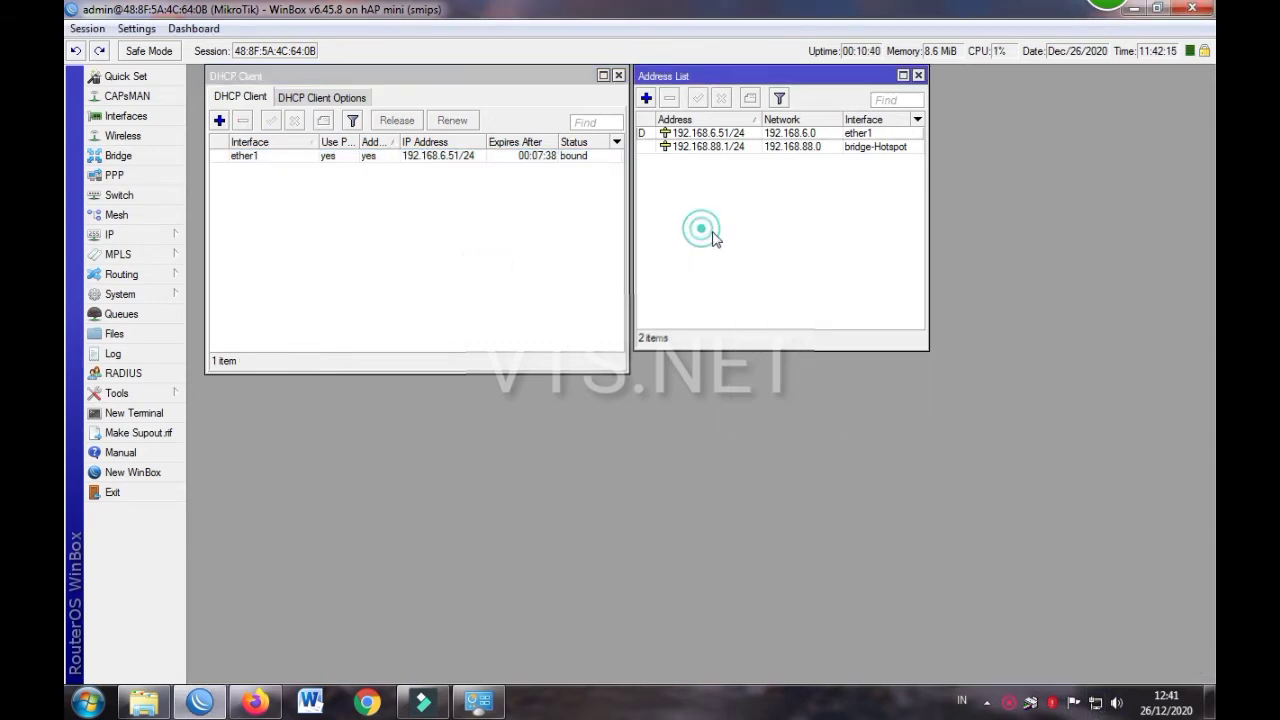
{"action": "left_click", "coordinate": [449, 217]}
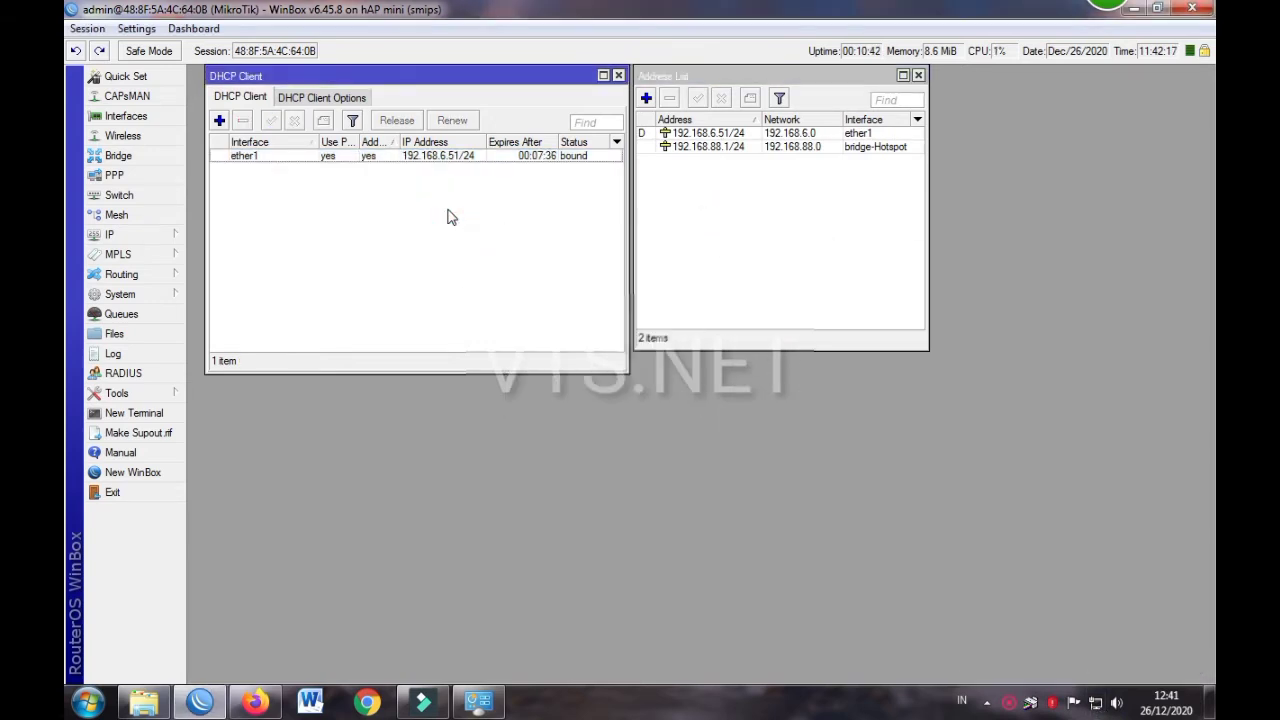
{"action": "left_click", "coordinate": [452, 239]}
{"action": "left_click", "coordinate": [128, 136]}
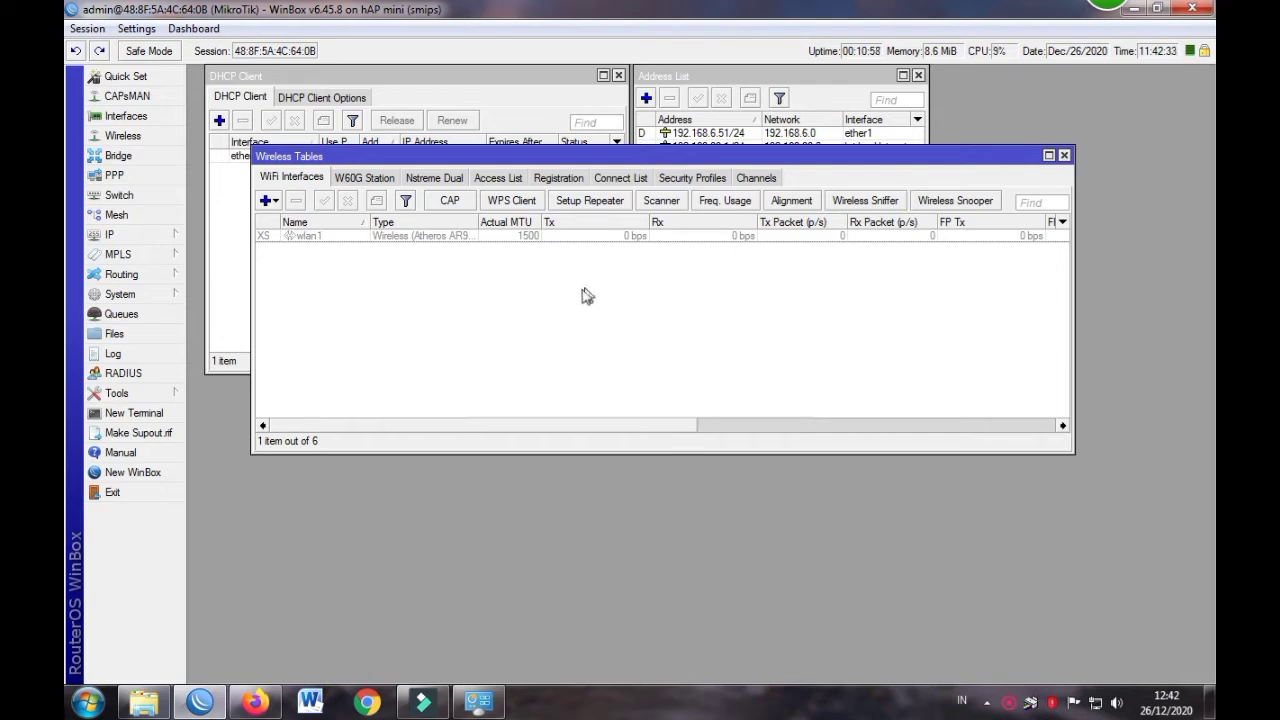
Select wlan1 in the WiFi Interfaces list and open its settings
{"action": "left_click", "coordinate": [312, 238]}
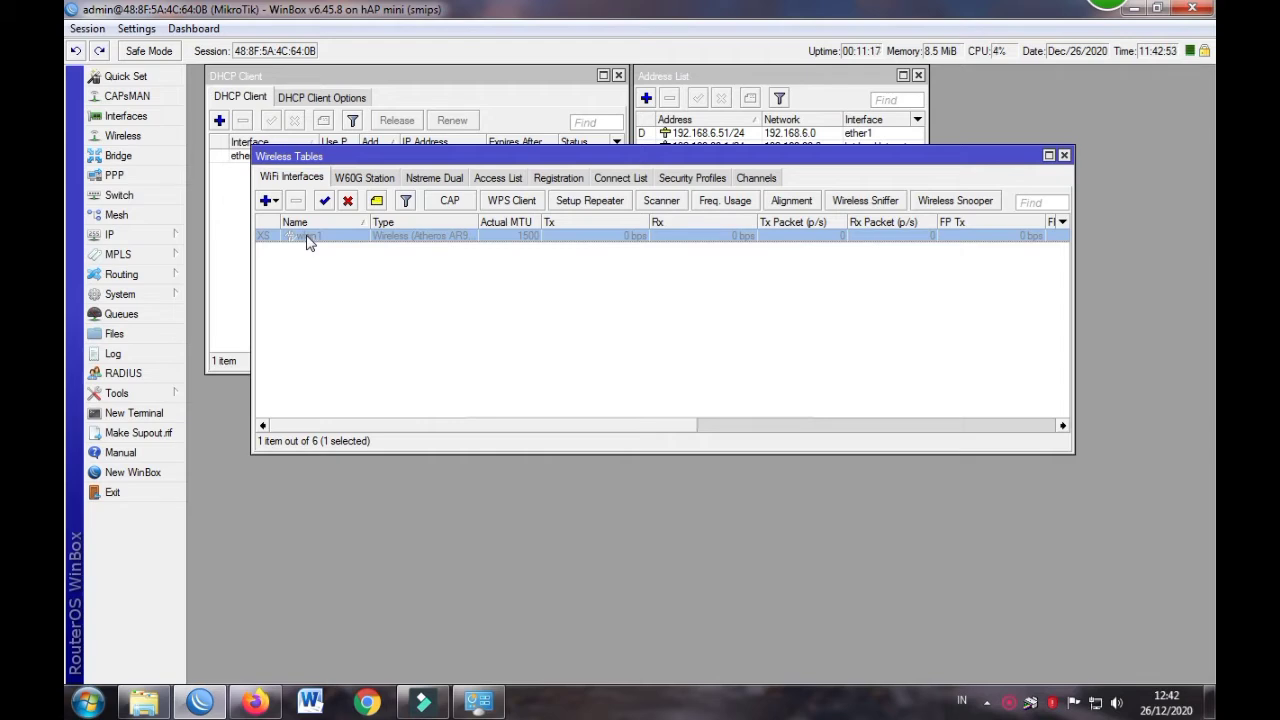
{"action": "double_click", "coordinate": [308, 240]}
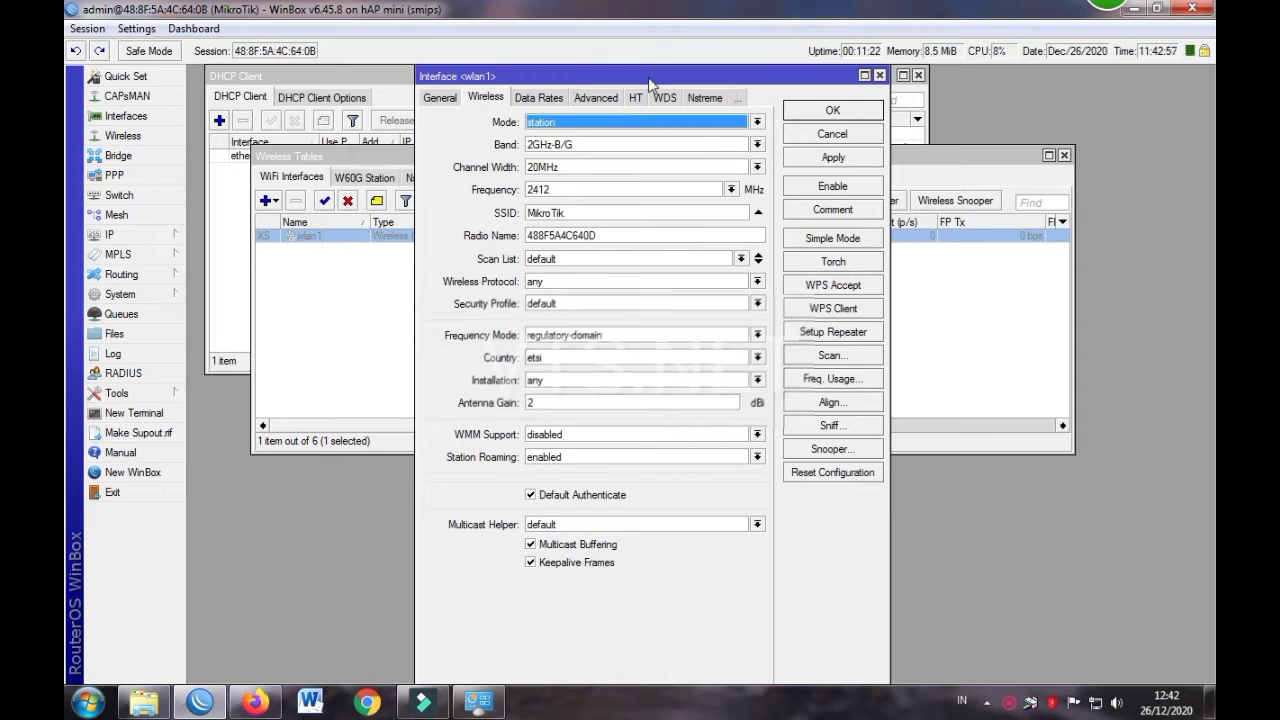
Set wlan1 to ap bridge mode with auto frequency and start entering SSID MikroTik-TES
{"action": "left_click", "coordinate": [540, 122]}
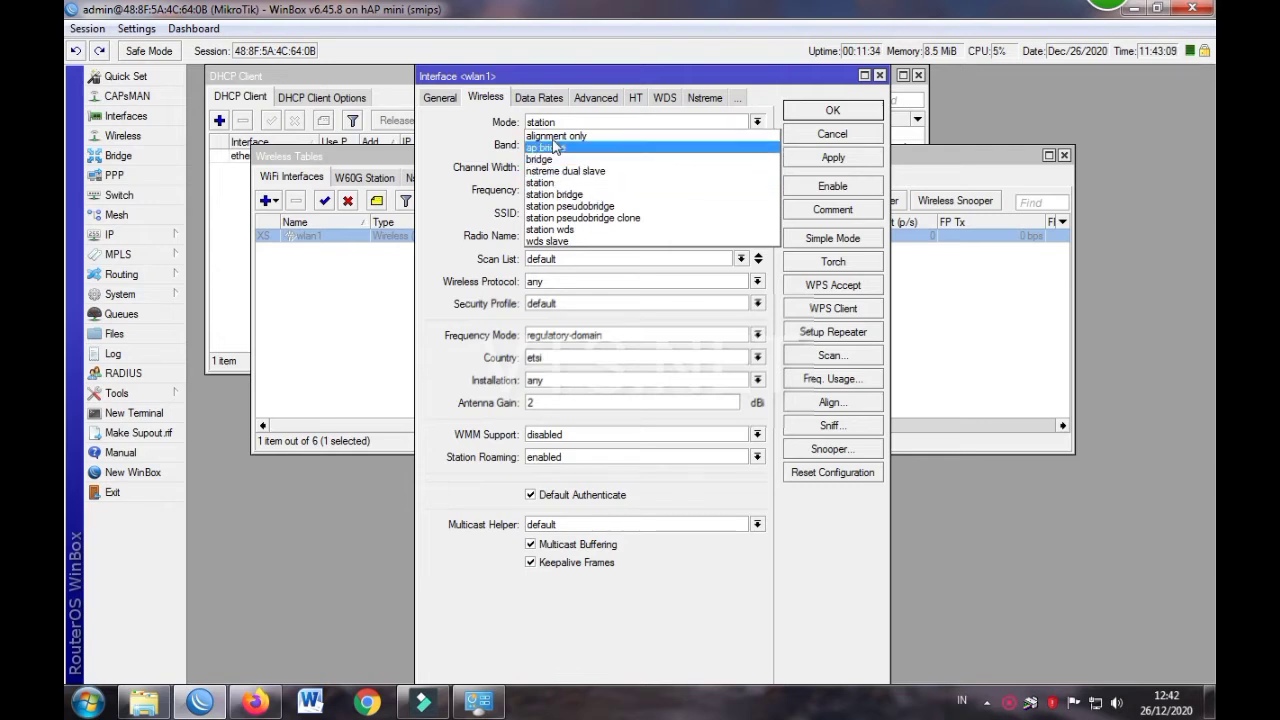
{"action": "left_click", "coordinate": [557, 147]}
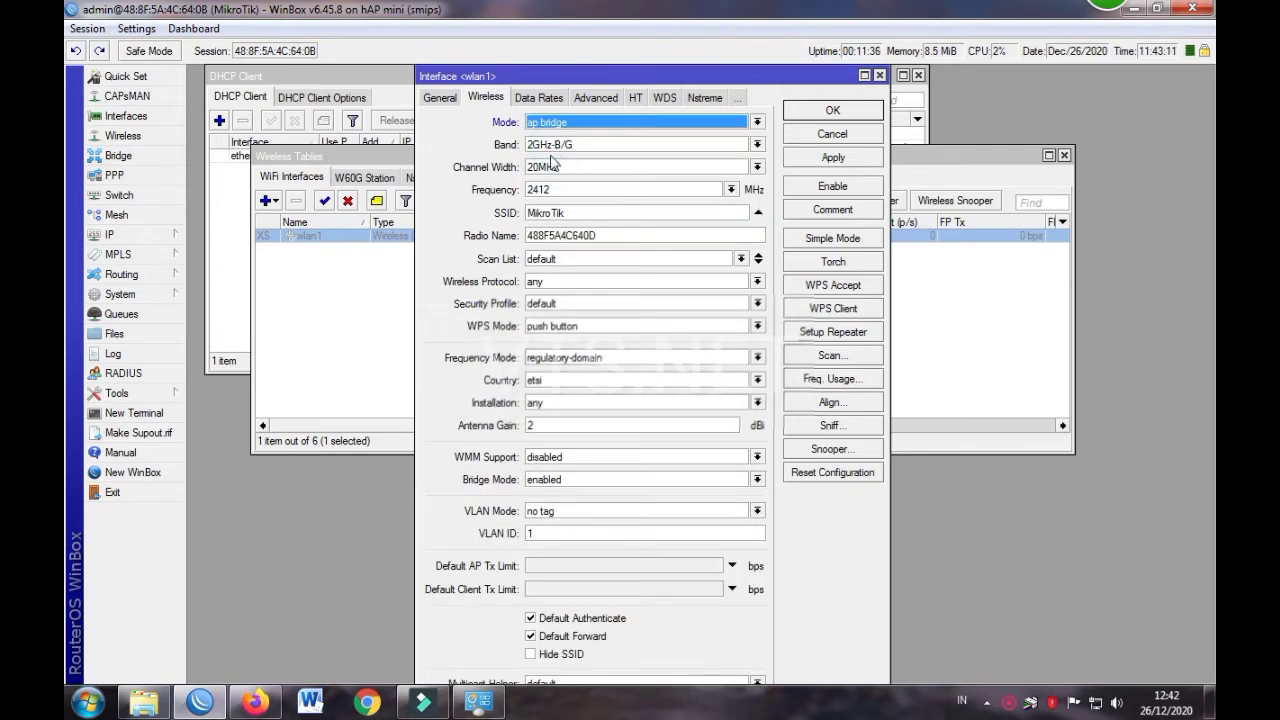
{"action": "left_click", "coordinate": [731, 189]}
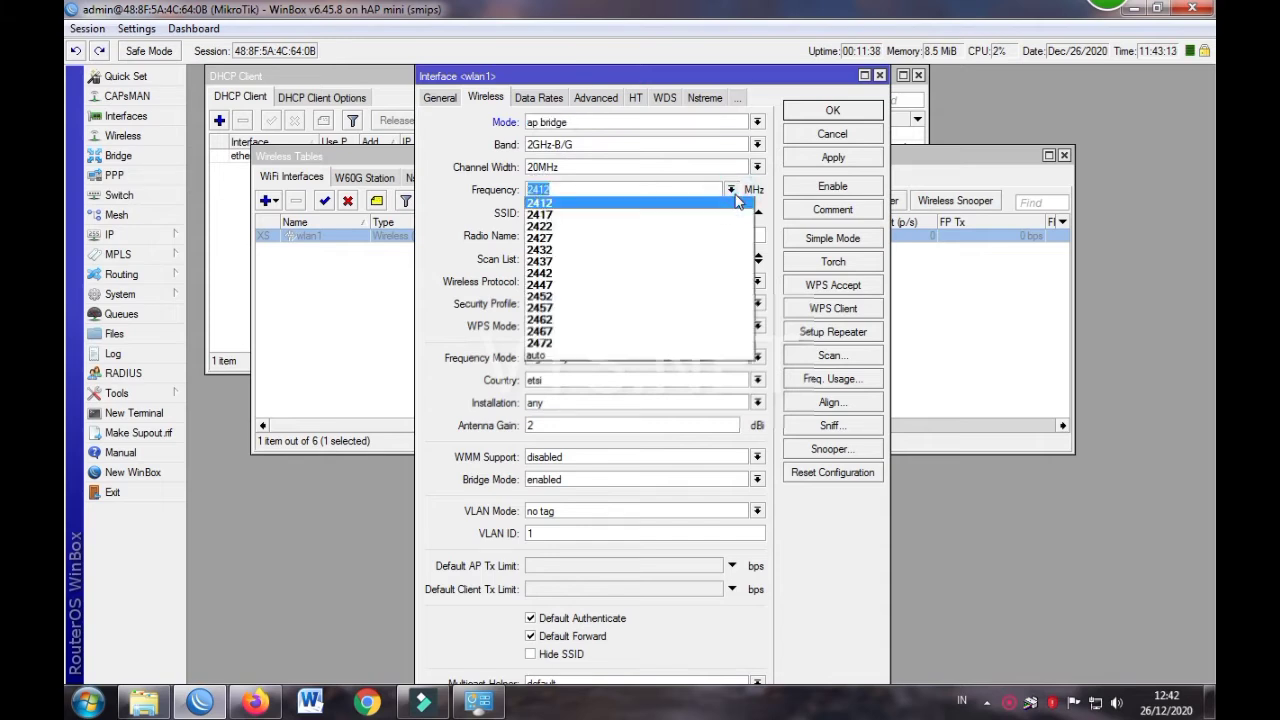
{"action": "left_click", "coordinate": [590, 355]}
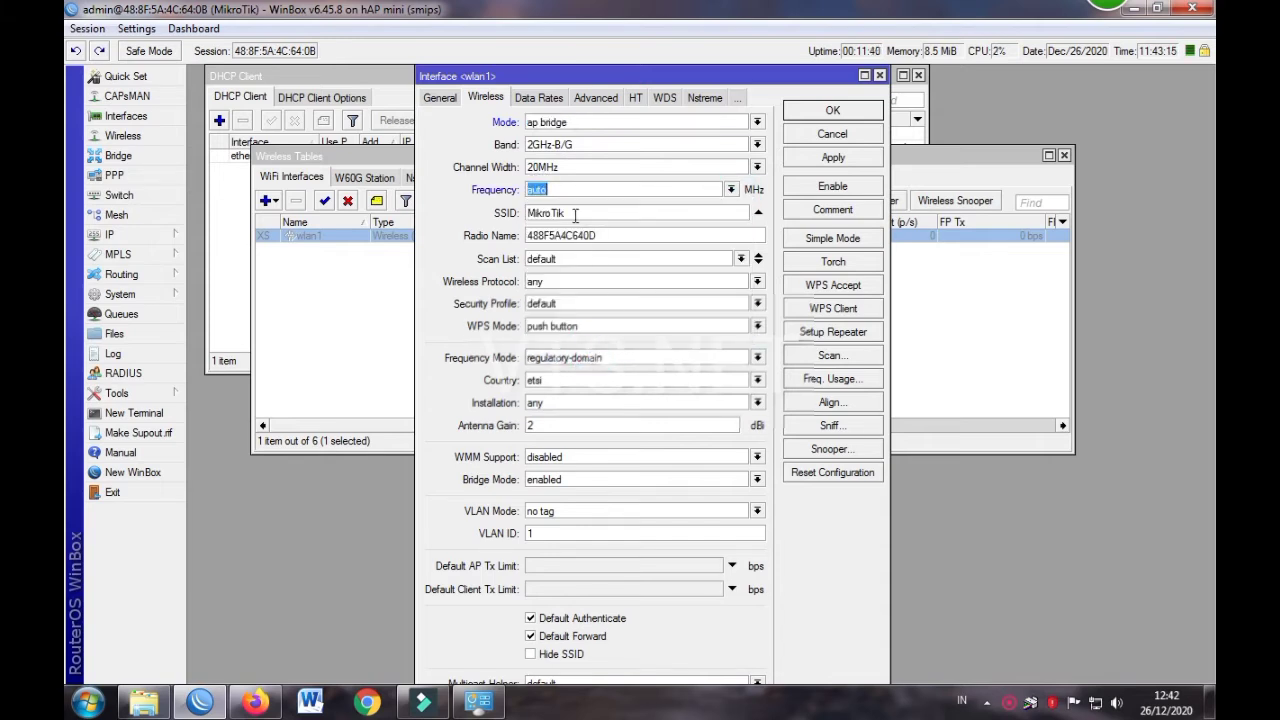
{"action": "left_click", "coordinate": [575, 215]}
Disable WPS on wlan1 and keep the default security profile
{"action": "left_click", "coordinate": [608, 327]}
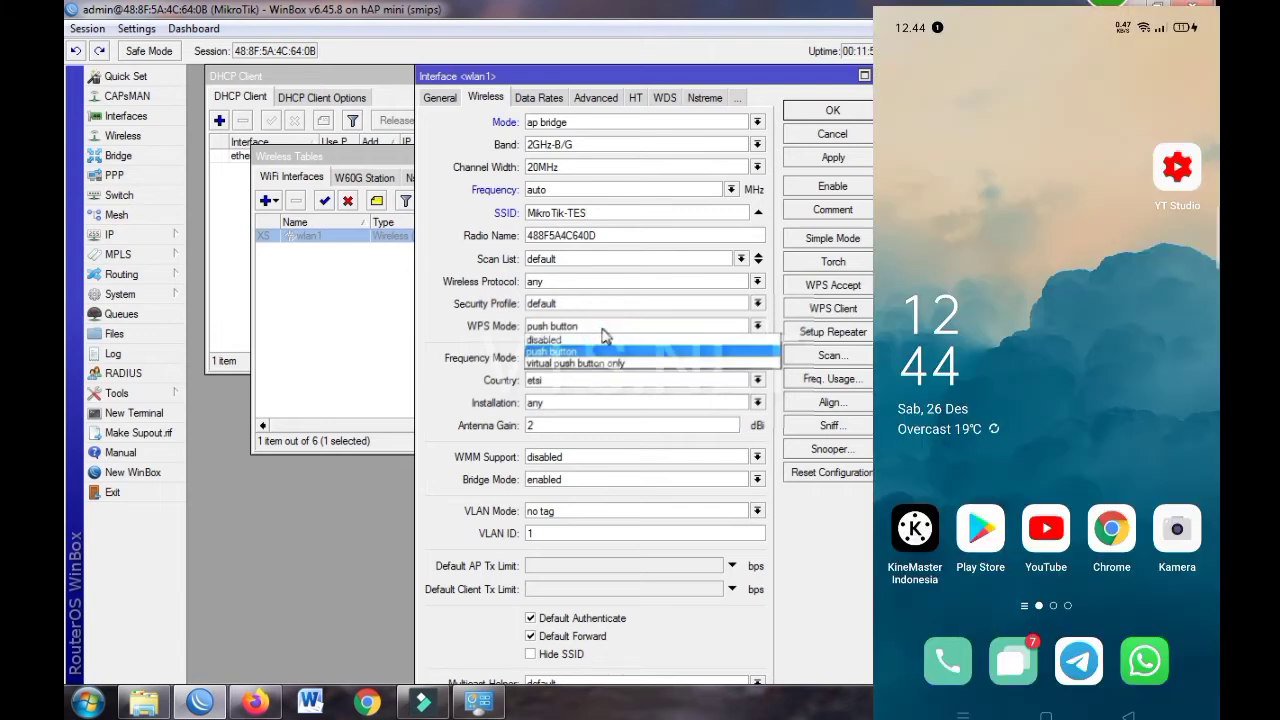
{"action": "left_click", "coordinate": [588, 341]}
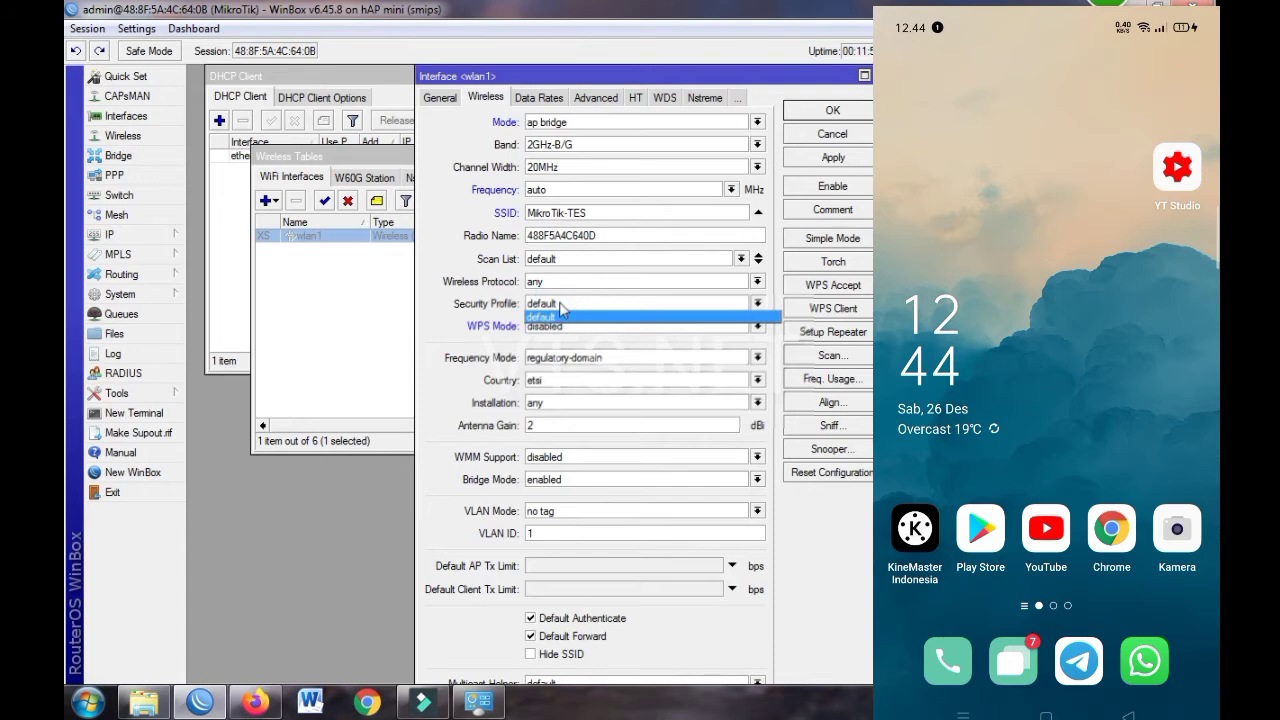
{"action": "left_click", "coordinate": [561, 312]}
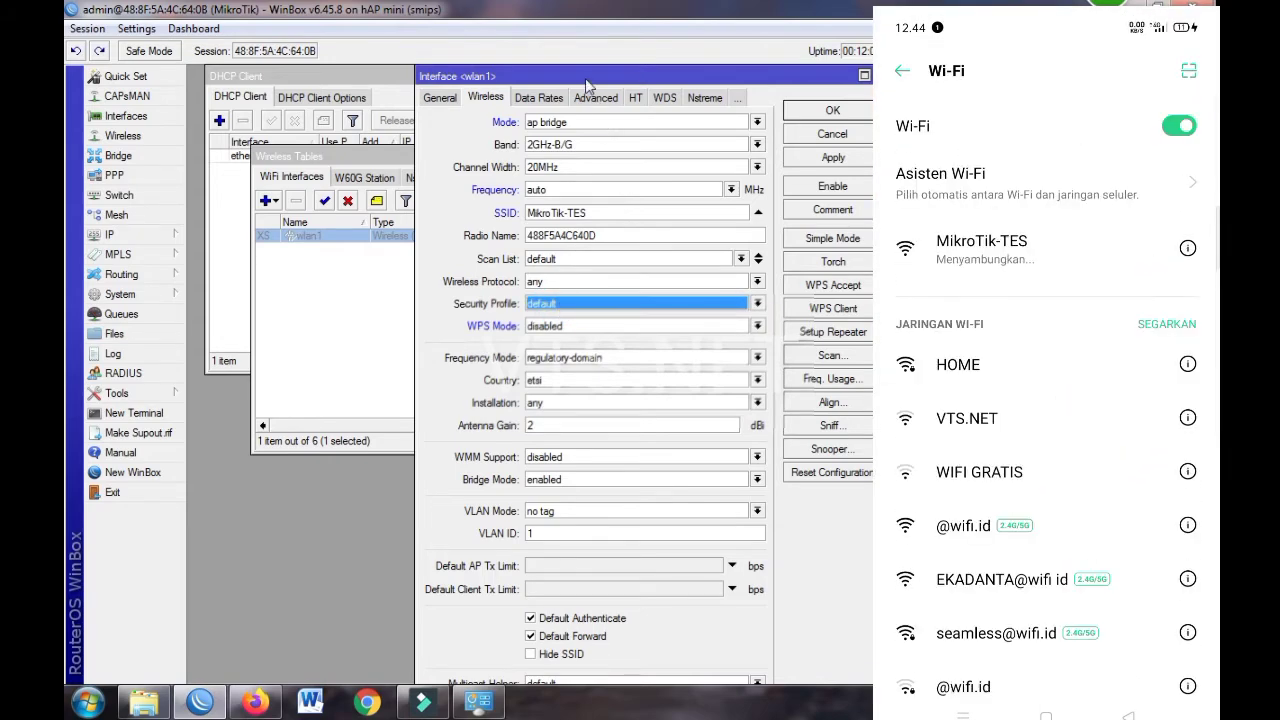
{"action": "left_click_drag", "start_coordinate": [587, 82], "coordinate": [558, 32]}
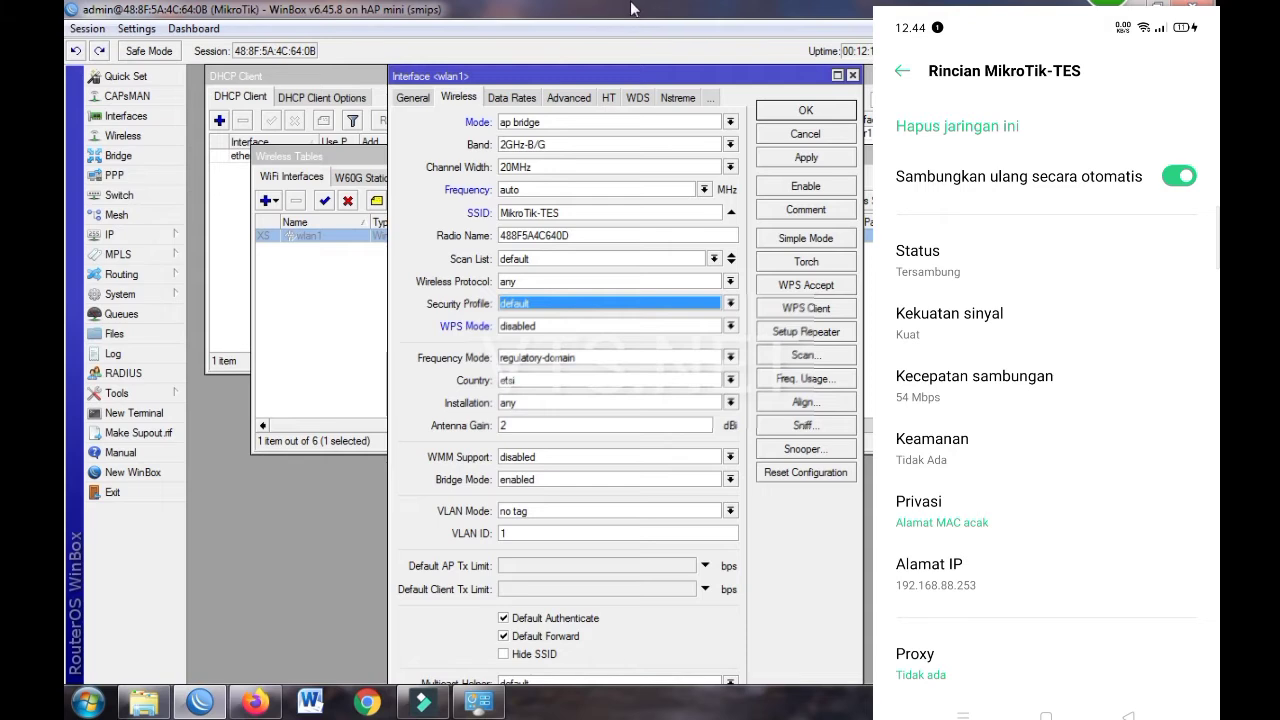
Enable the wlan1 wireless interface and reapply its settings so it runs
{"action": "left_click", "coordinate": [808, 112]}
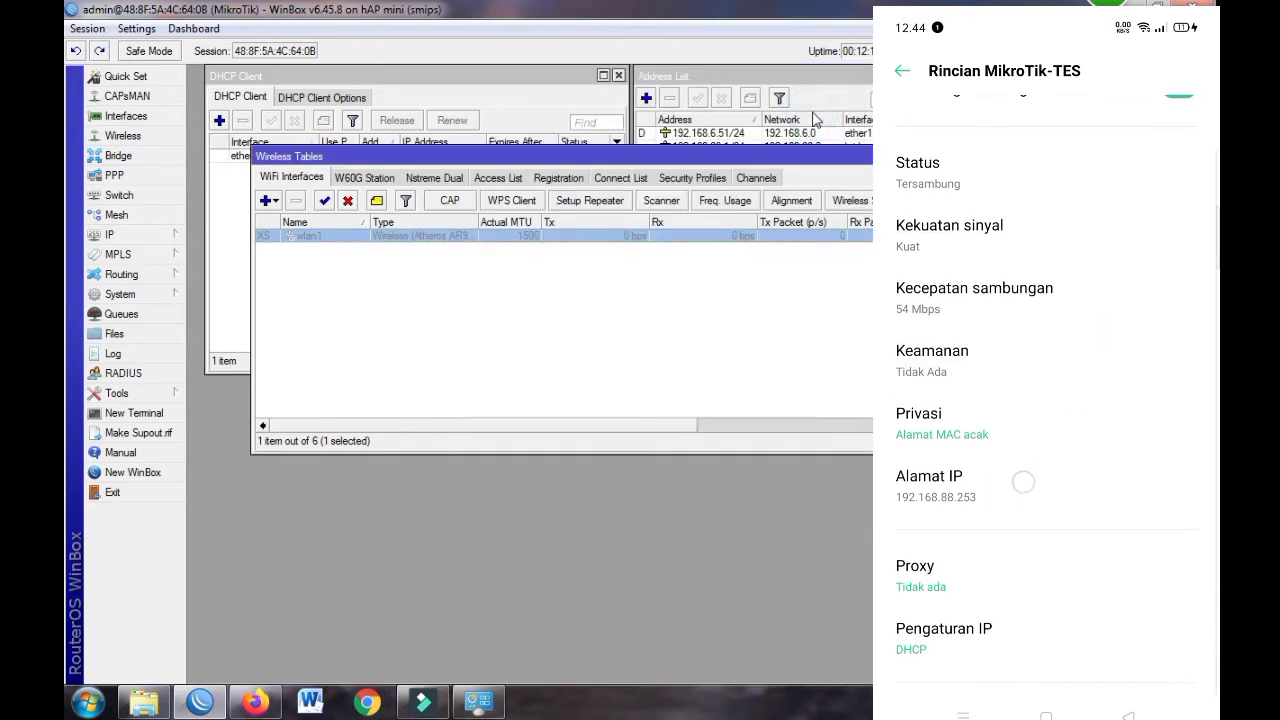
{"action": "left_click", "coordinate": [324, 200]}
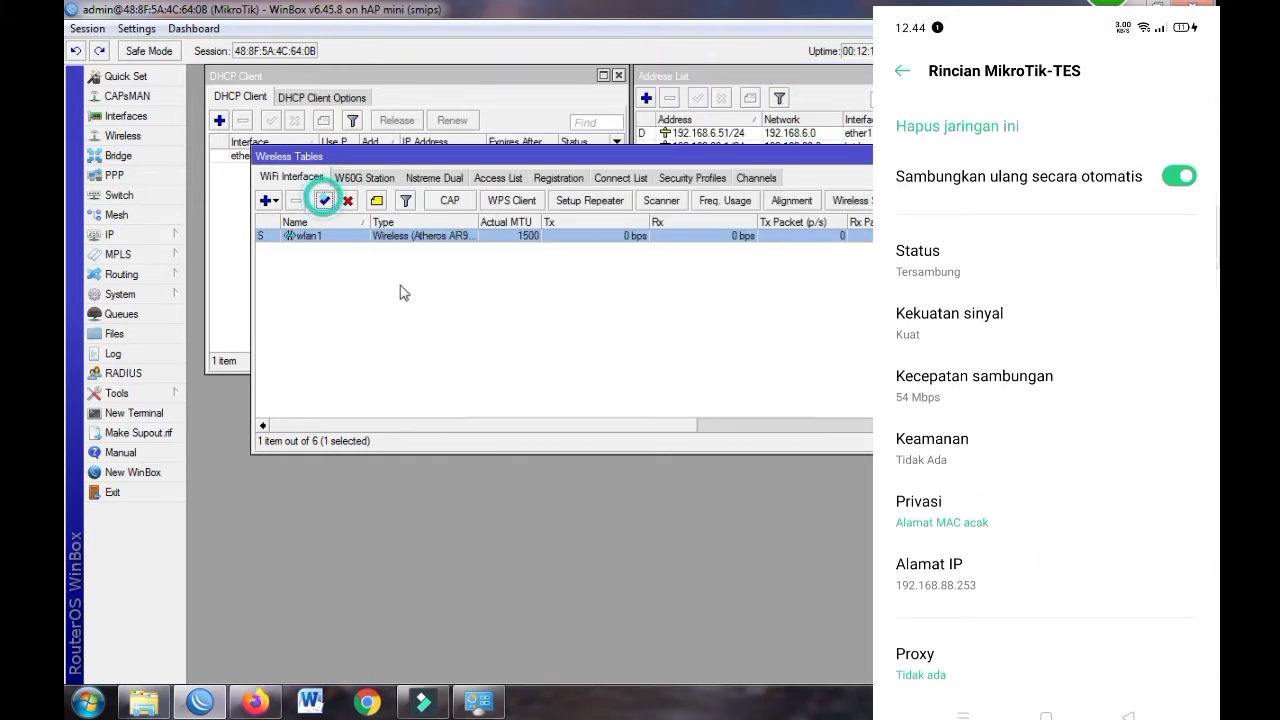
{"action": "left_click", "coordinate": [522, 330]}
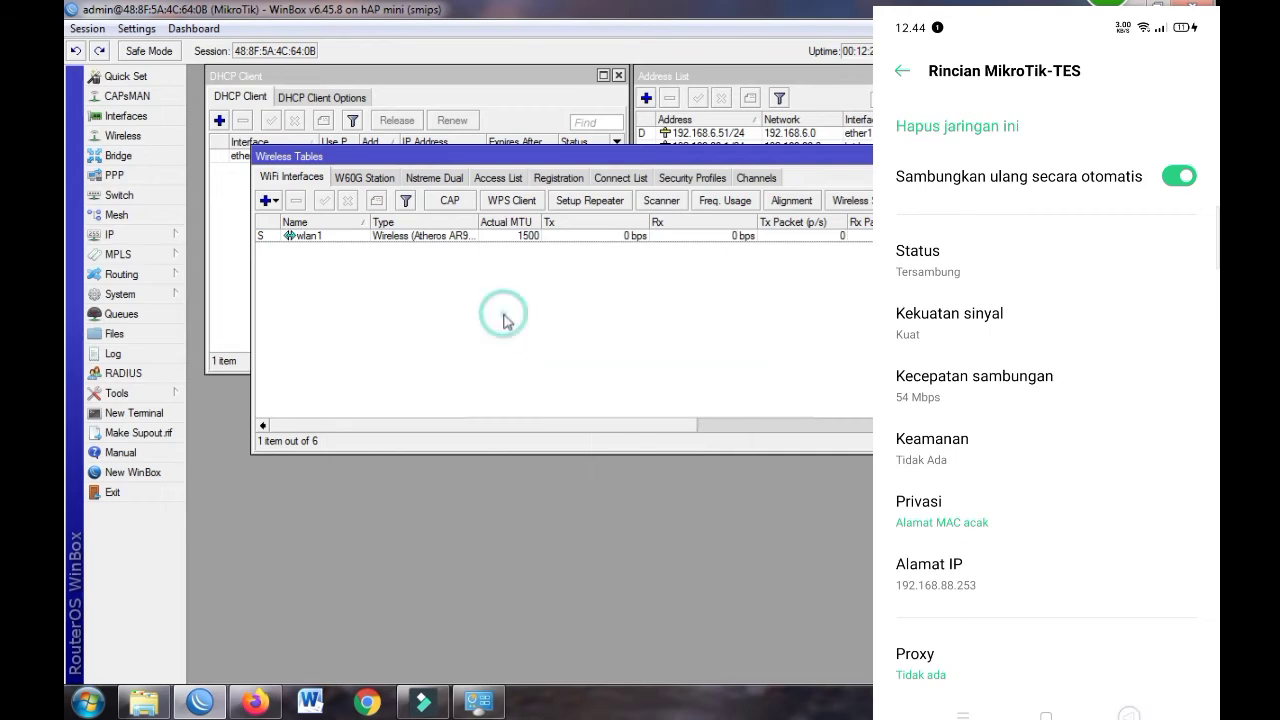
{"action": "left_click", "coordinate": [298, 238]}
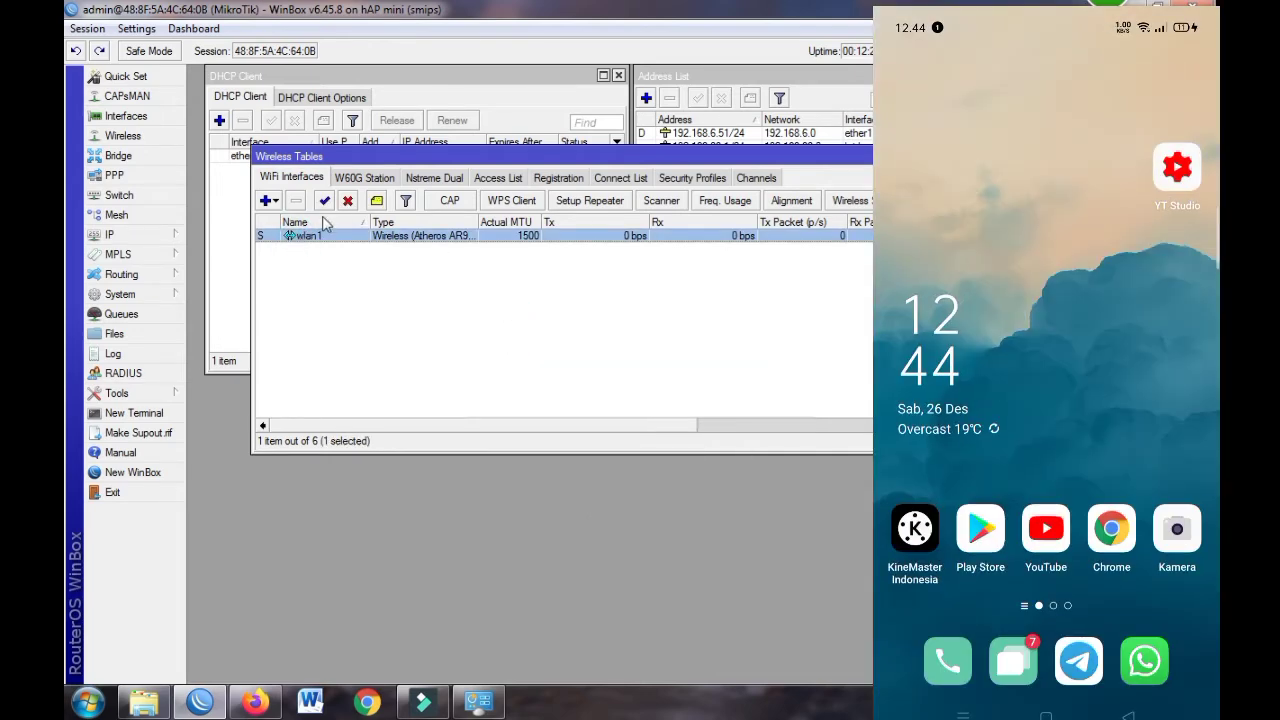
{"action": "left_click", "coordinate": [324, 200]}
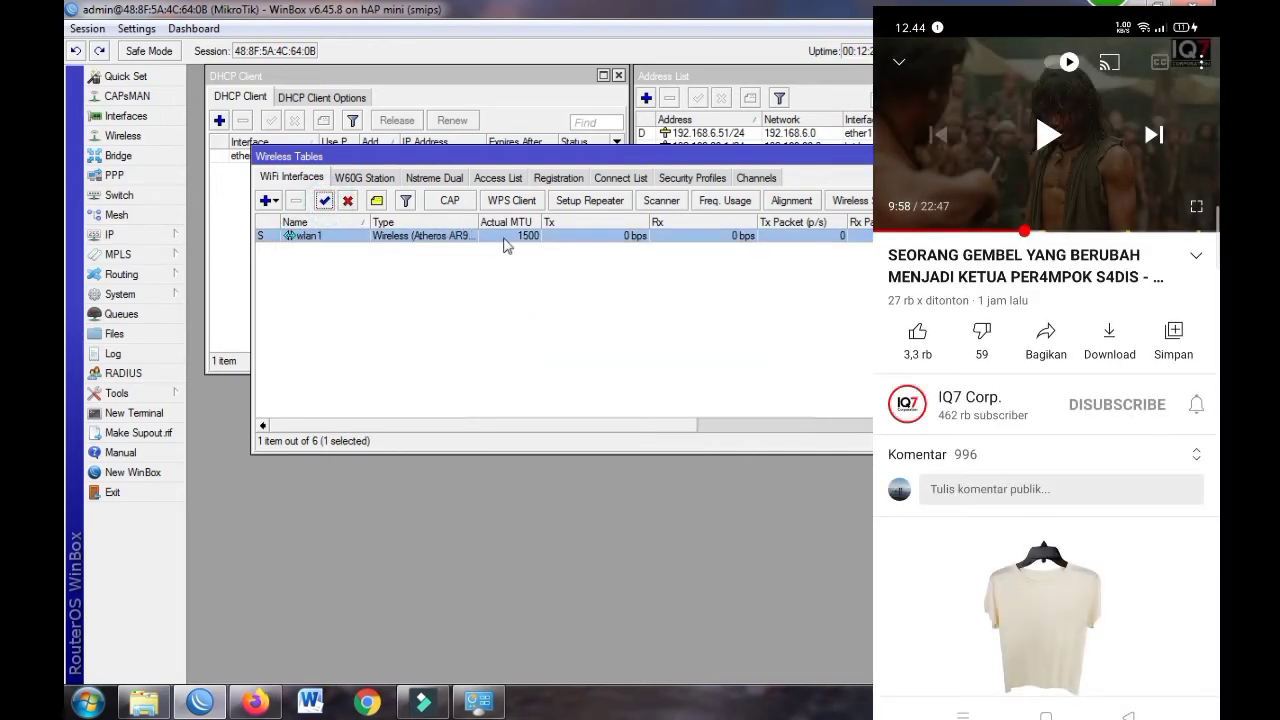
{"action": "double_click", "coordinate": [365, 238]}
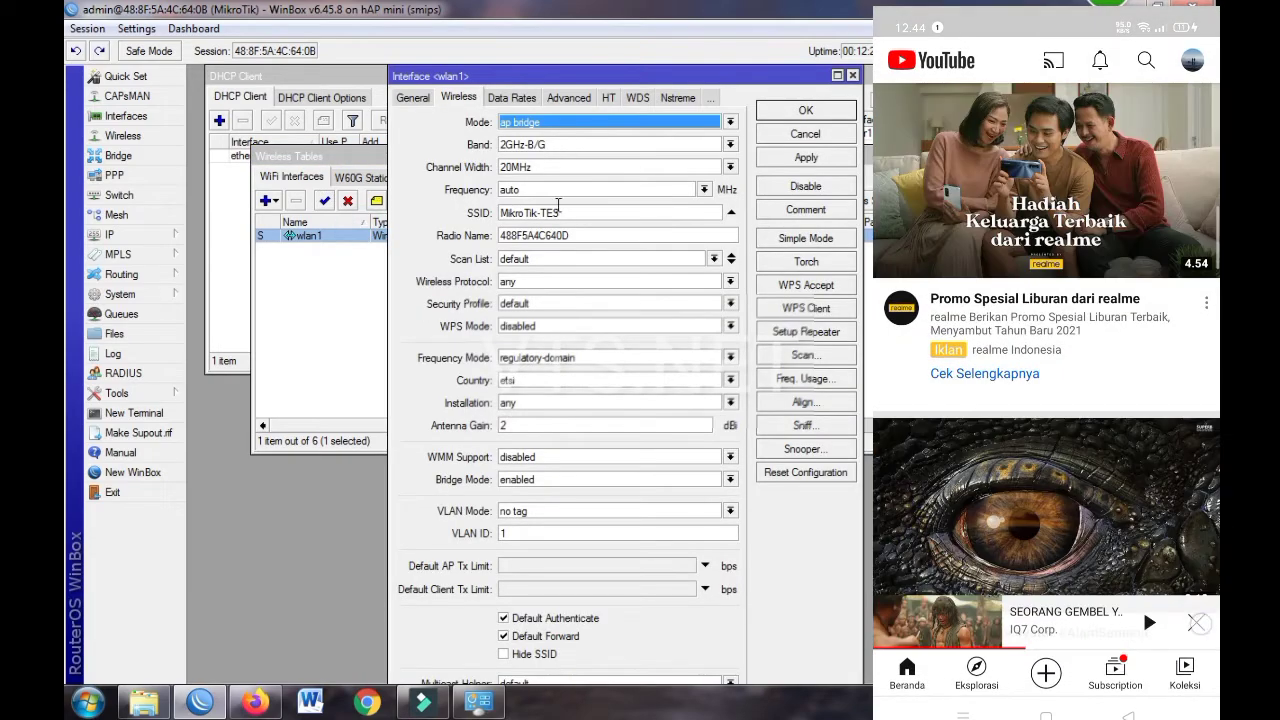
{"action": "left_click", "coordinate": [806, 158]}
{"action": "left_click", "coordinate": [806, 110]}
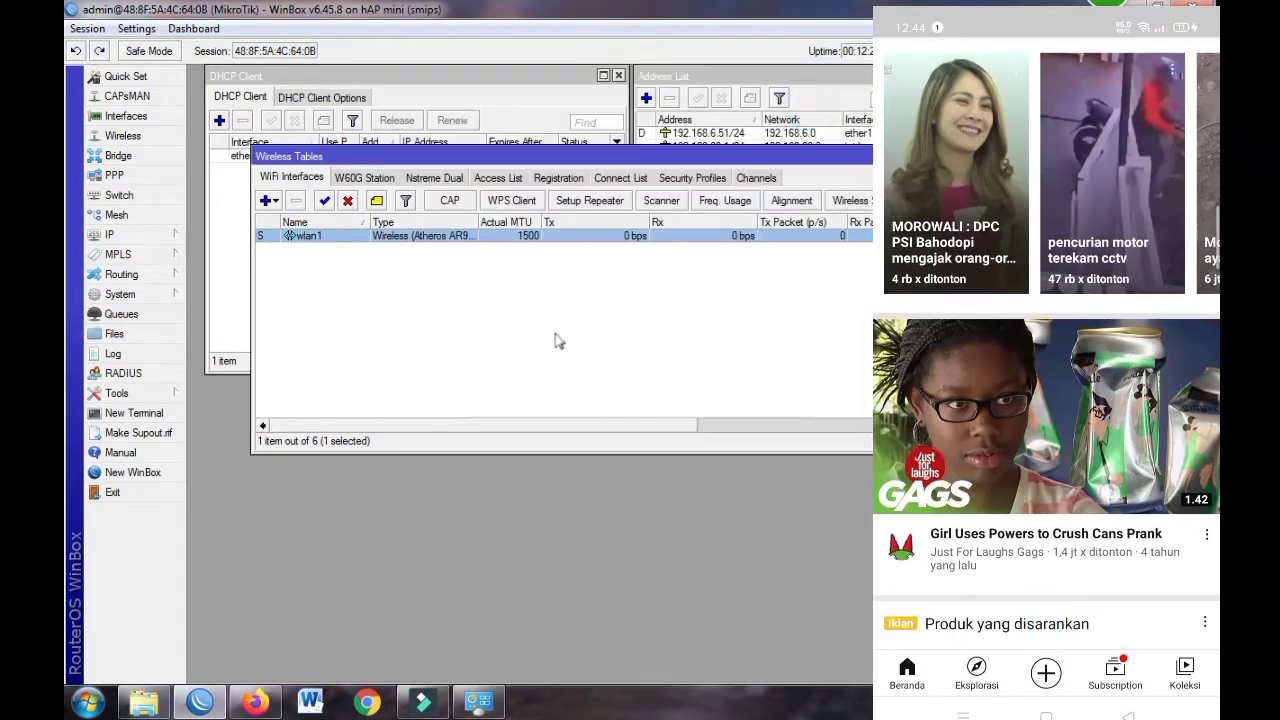
{"action": "left_click", "coordinate": [324, 200]}
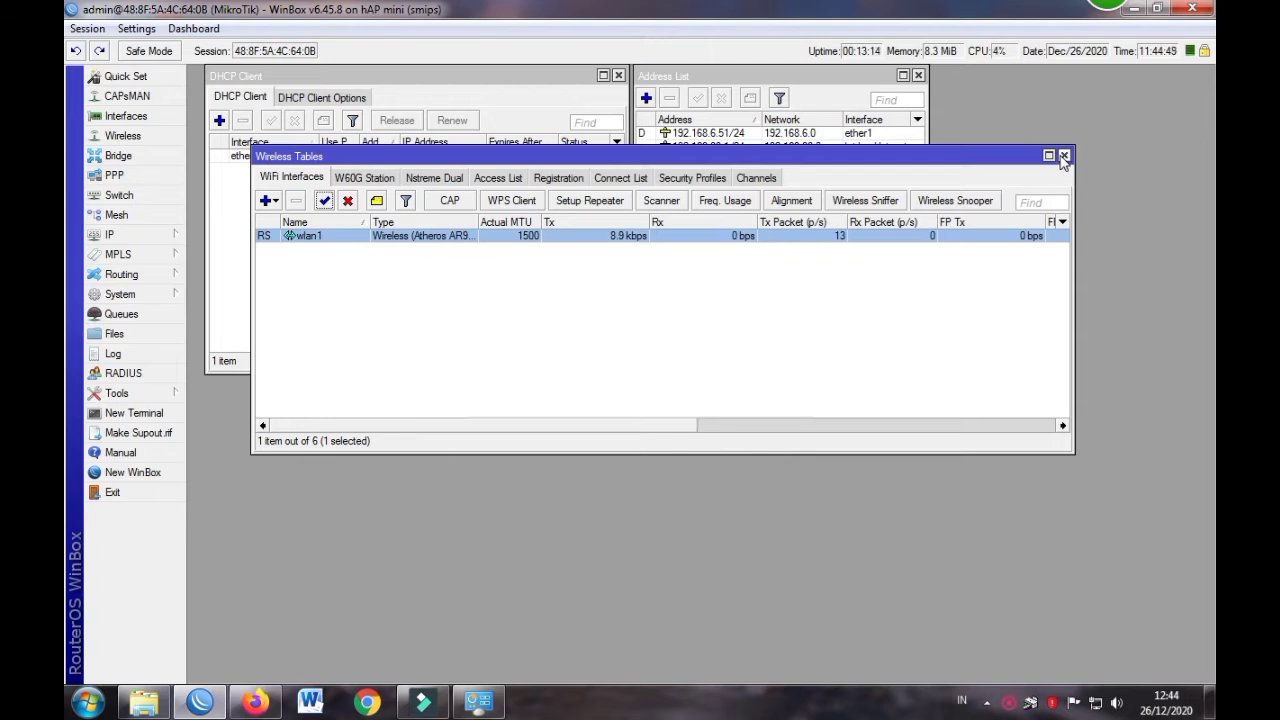
{"action": "left_click", "coordinate": [1064, 156]}
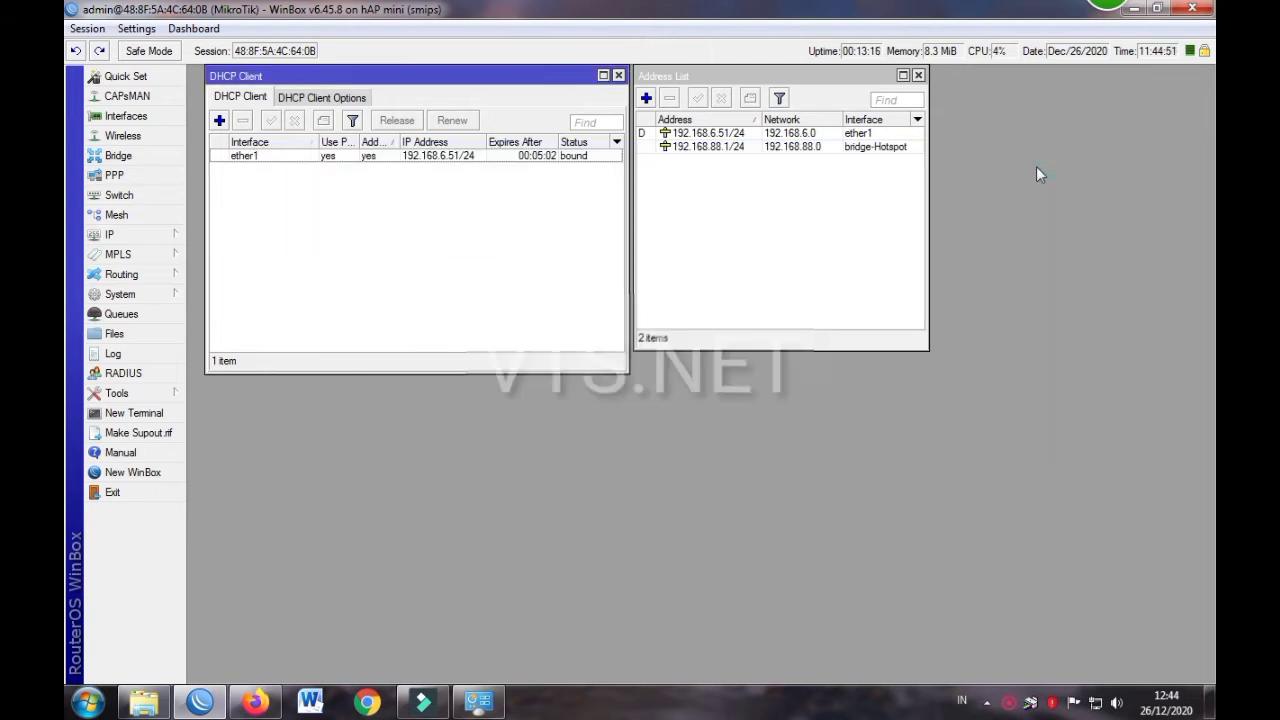
{"action": "left_click", "coordinate": [124, 234]}
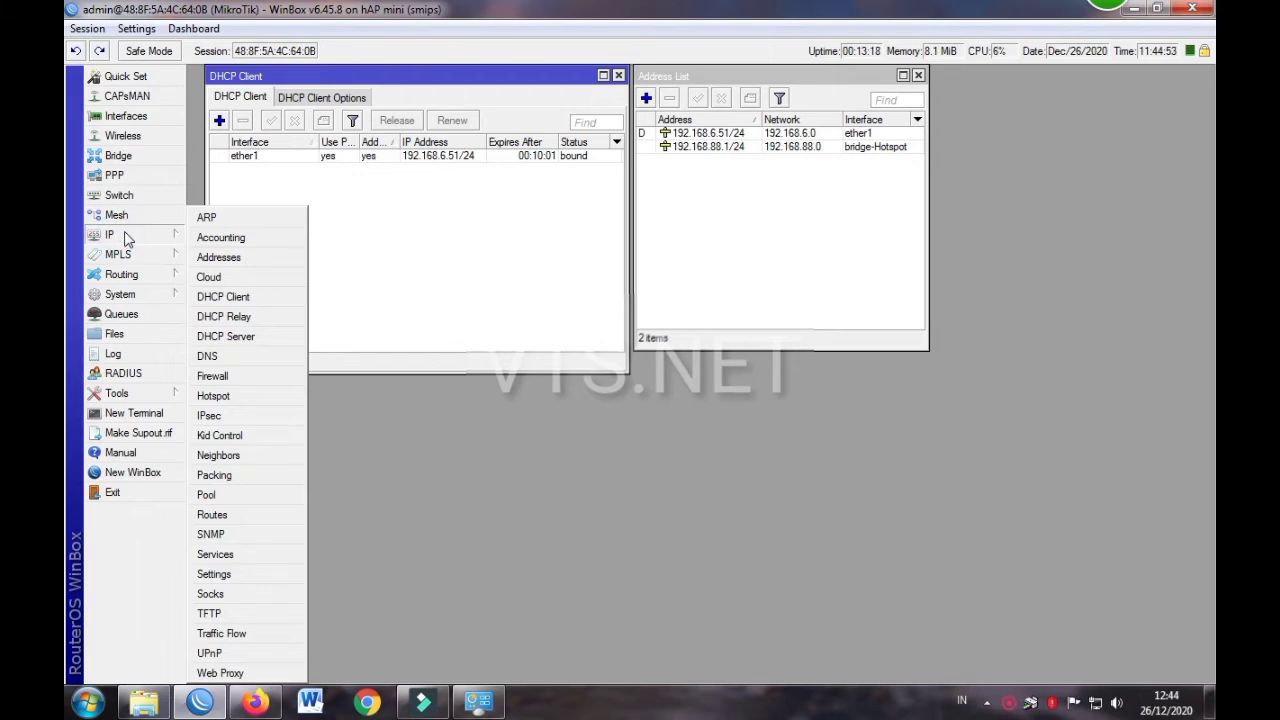
{"action": "left_click", "coordinate": [205, 340]}
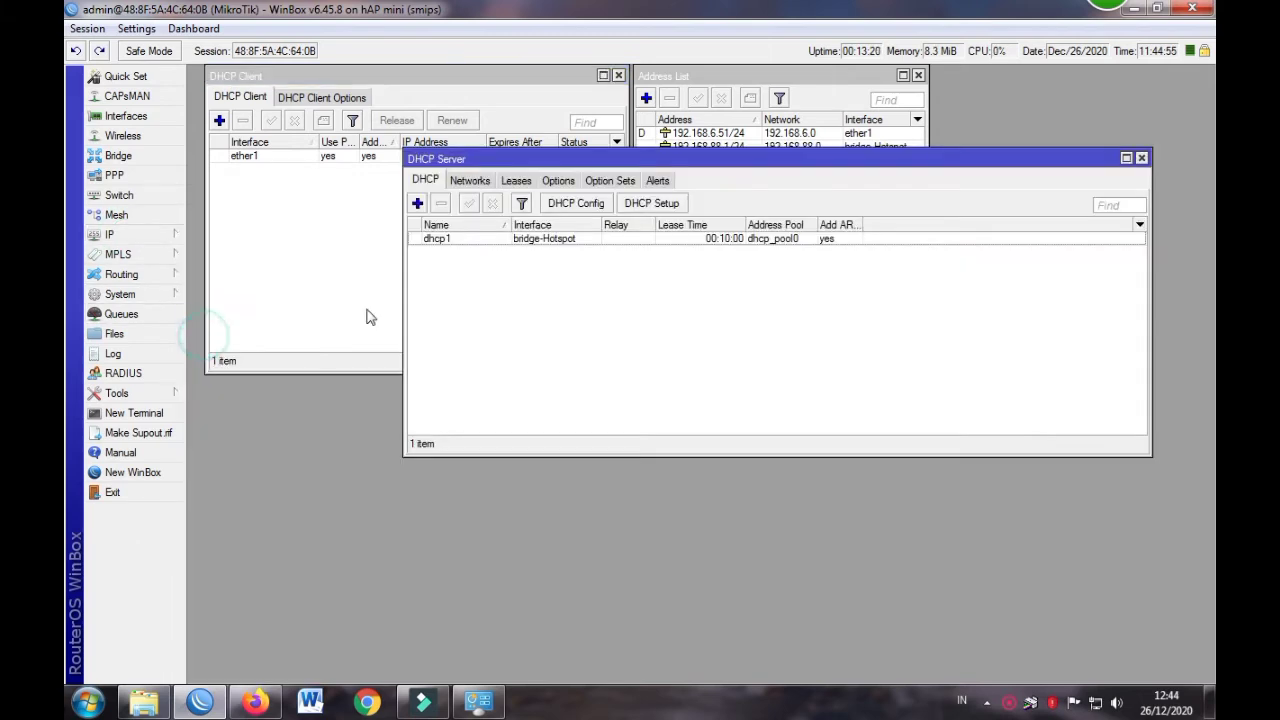
{"action": "left_click", "coordinate": [516, 180]}
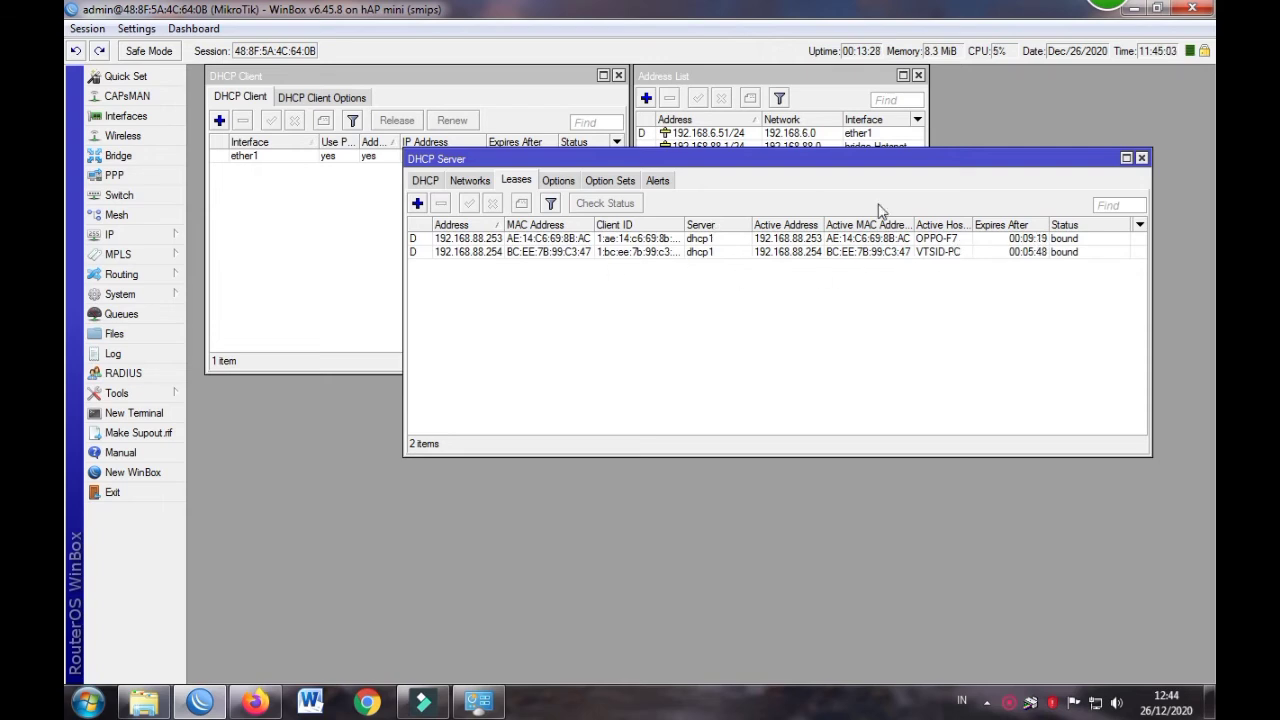
{"action": "left_click", "coordinate": [1141, 158]}
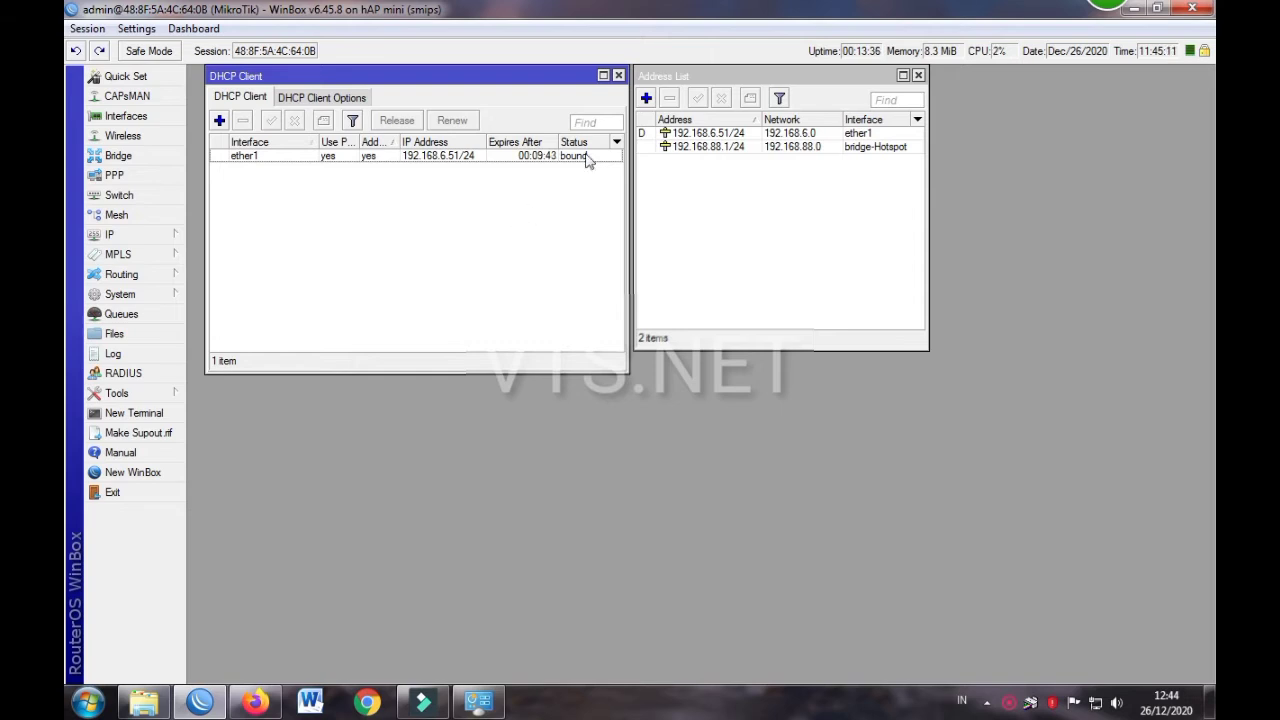
{"action": "left_click", "coordinate": [667, 82]}
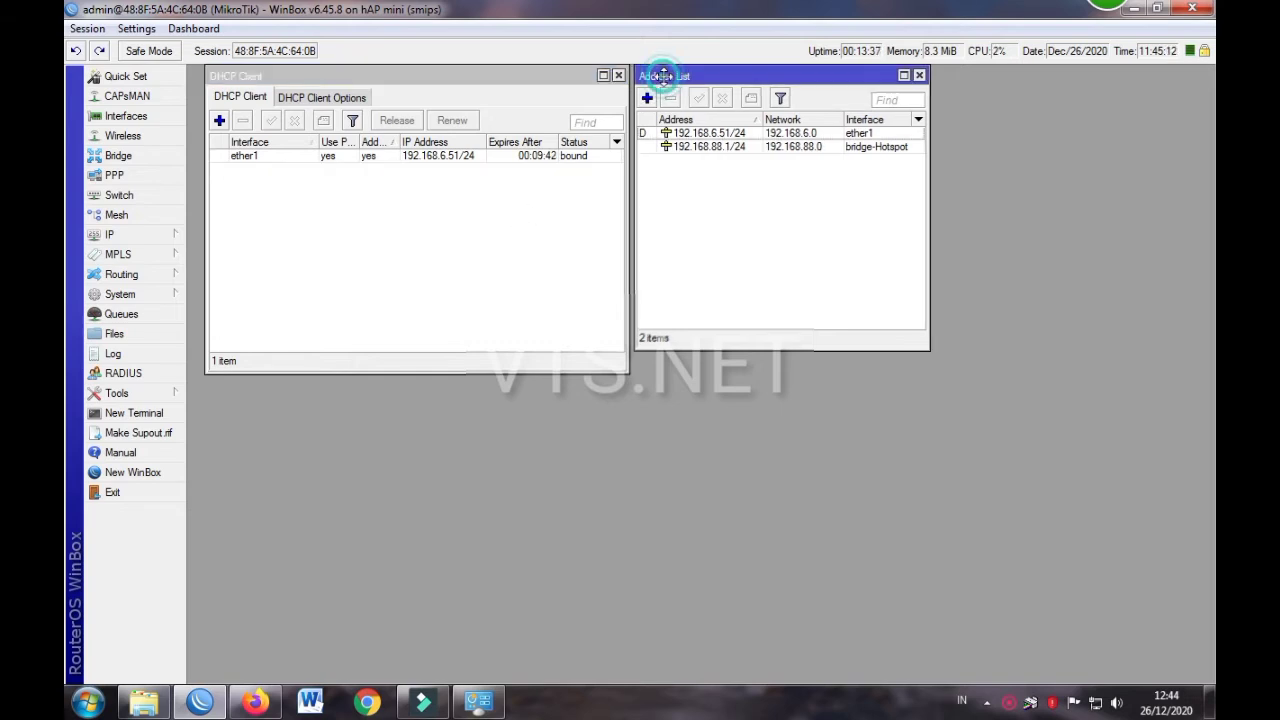
Open IP > Hotspot to view the Servers tab, which has no hotspot servers yet
{"action": "left_click", "coordinate": [520, 75]}
{"action": "left_click", "coordinate": [675, 76]}
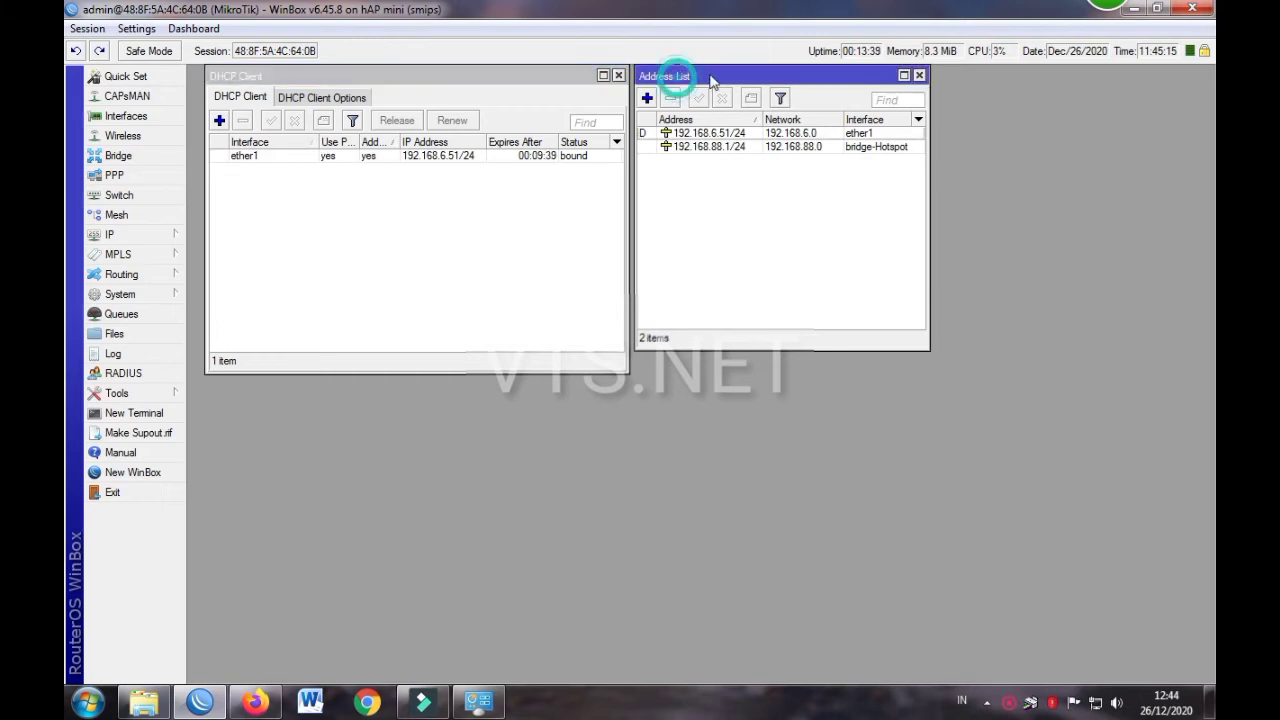
{"action": "left_click", "coordinate": [552, 72]}
{"action": "left_click", "coordinate": [711, 76]}
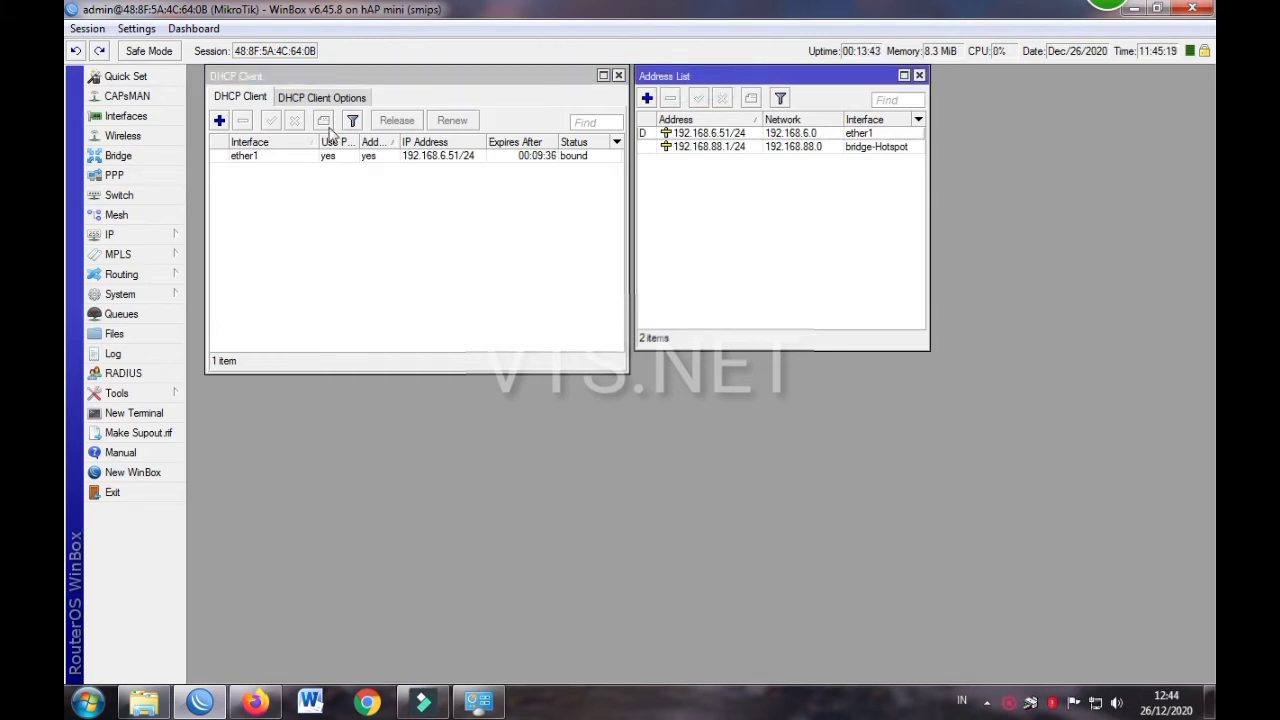
{"action": "left_click", "coordinate": [119, 238]}
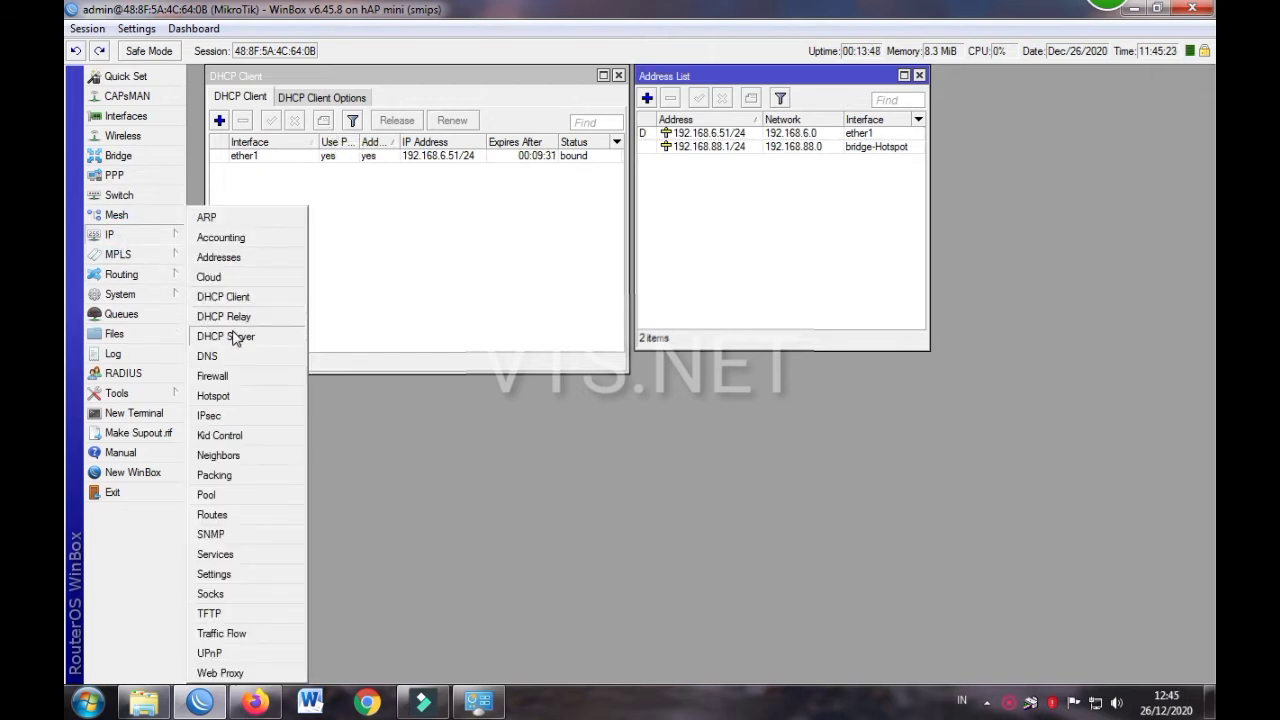
{"action": "left_click", "coordinate": [213, 396]}
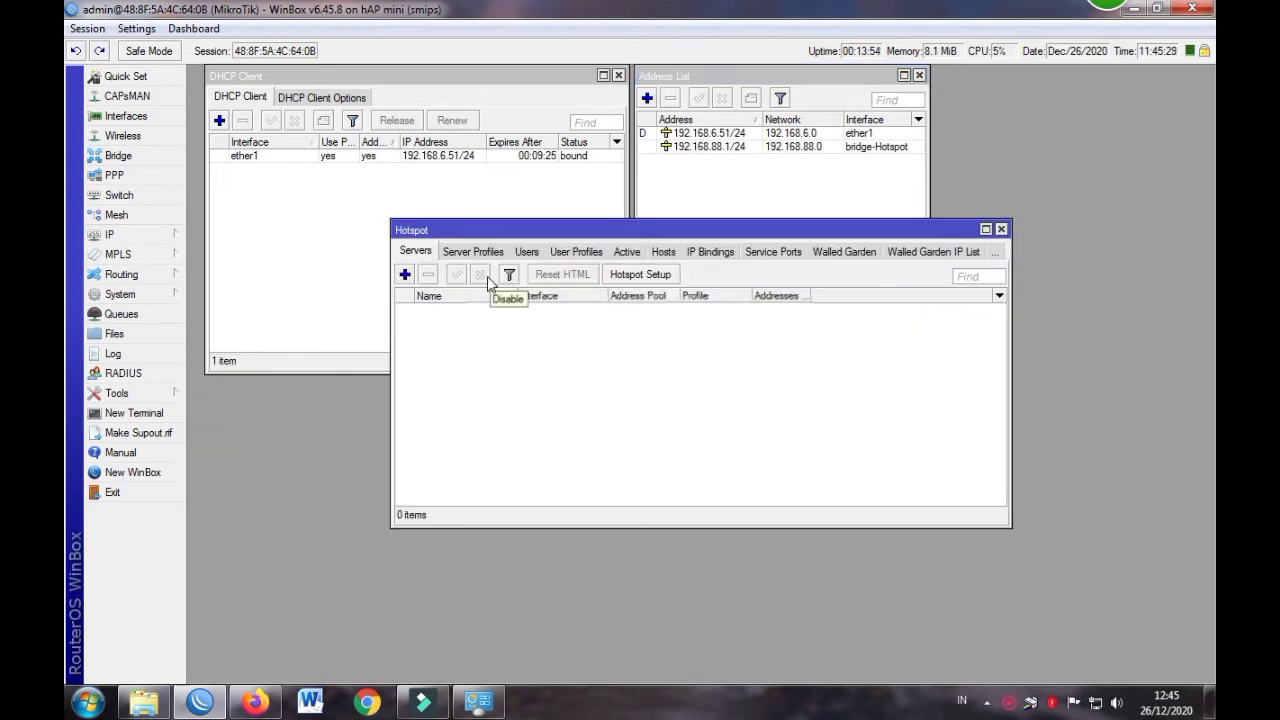
Start the Hotspot Setup wizard with bridge-Hotspot as the HotSpot interface
{"action": "left_click", "coordinate": [634, 283]}
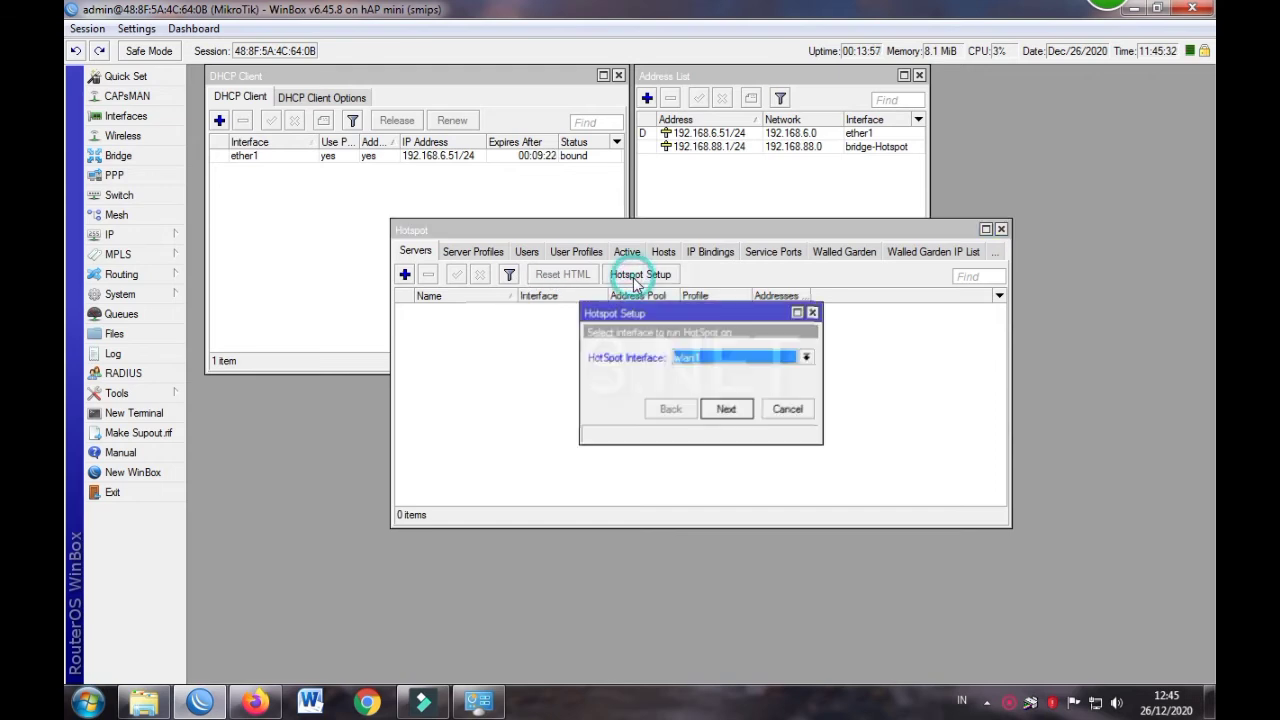
{"action": "left_click", "coordinate": [725, 360]}
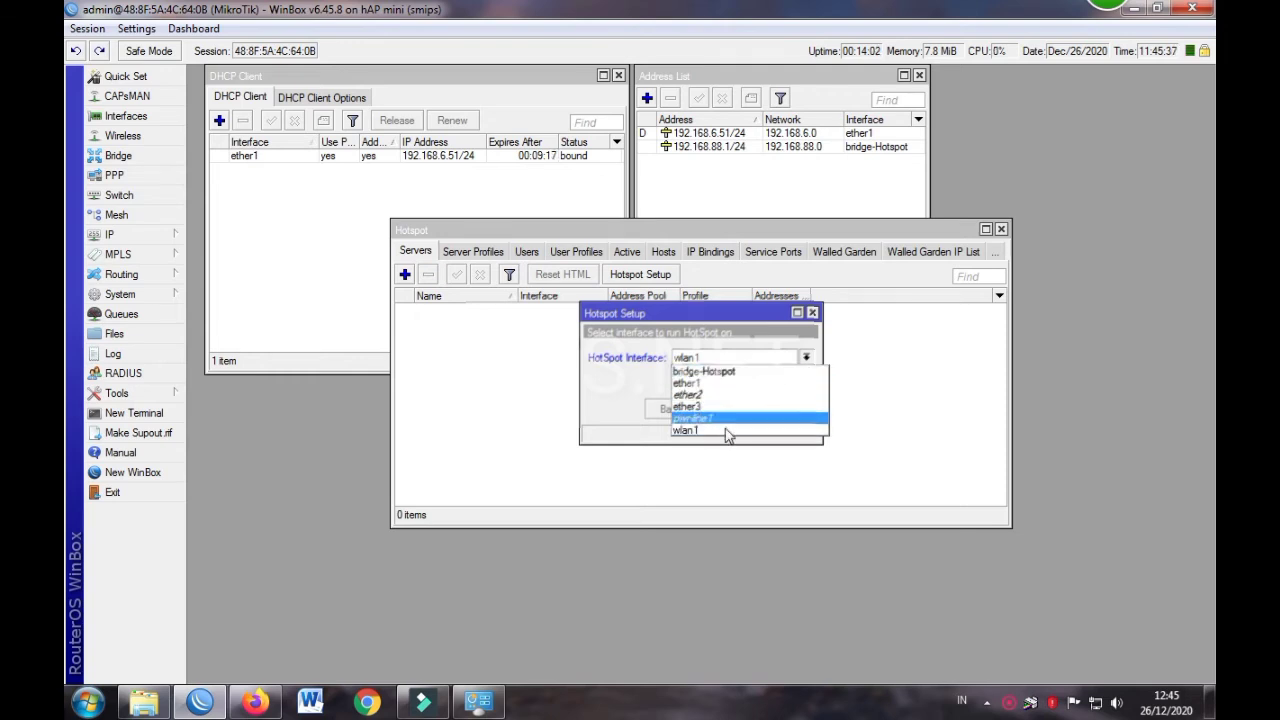
{"action": "left_click", "coordinate": [716, 372]}
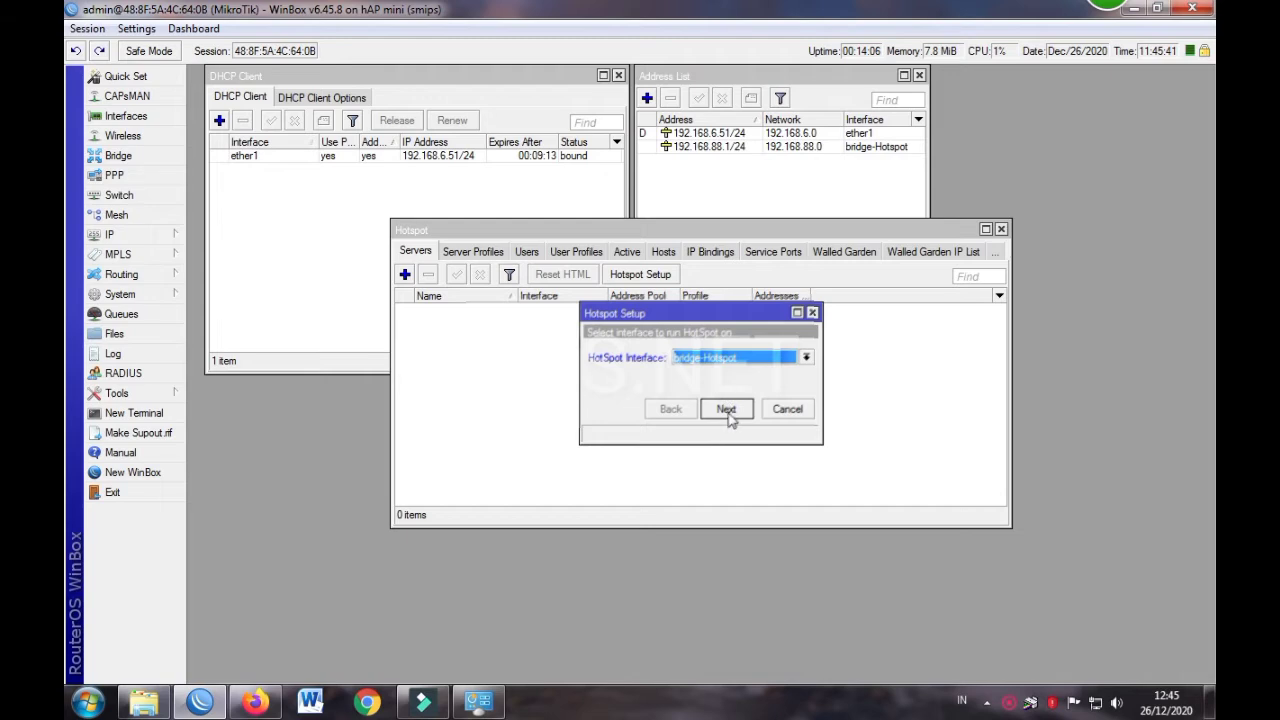
{"action": "left_click", "coordinate": [727, 412]}
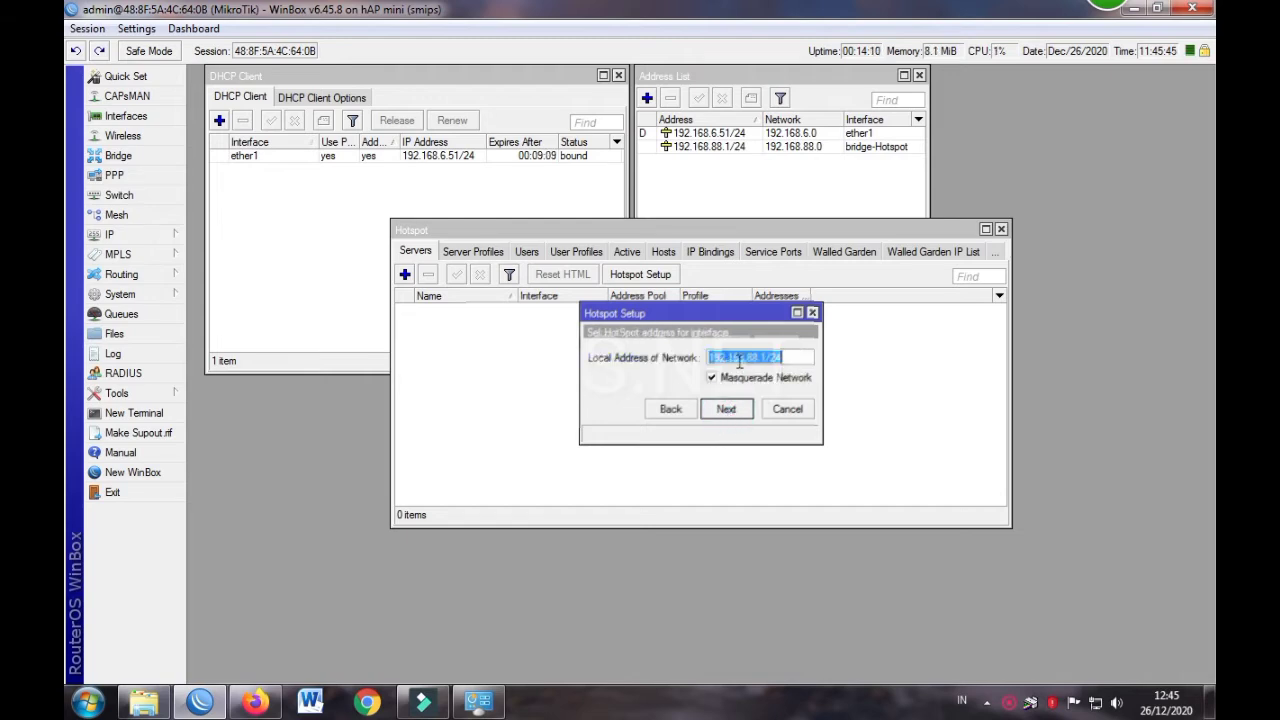
Accept local address 192.168.88.1/24, the default pool, no certificate and SMTP 0.0.0.0
{"action": "left_click", "coordinate": [727, 412]}
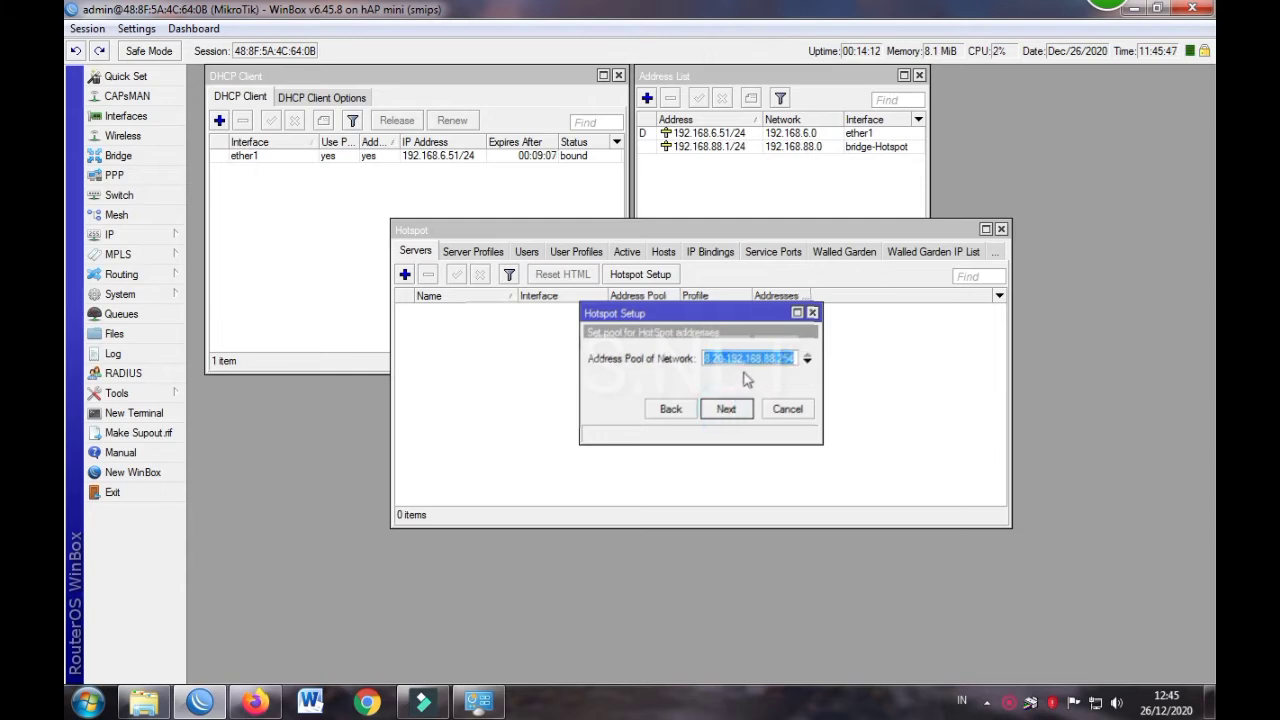
{"action": "left_click", "coordinate": [742, 358]}
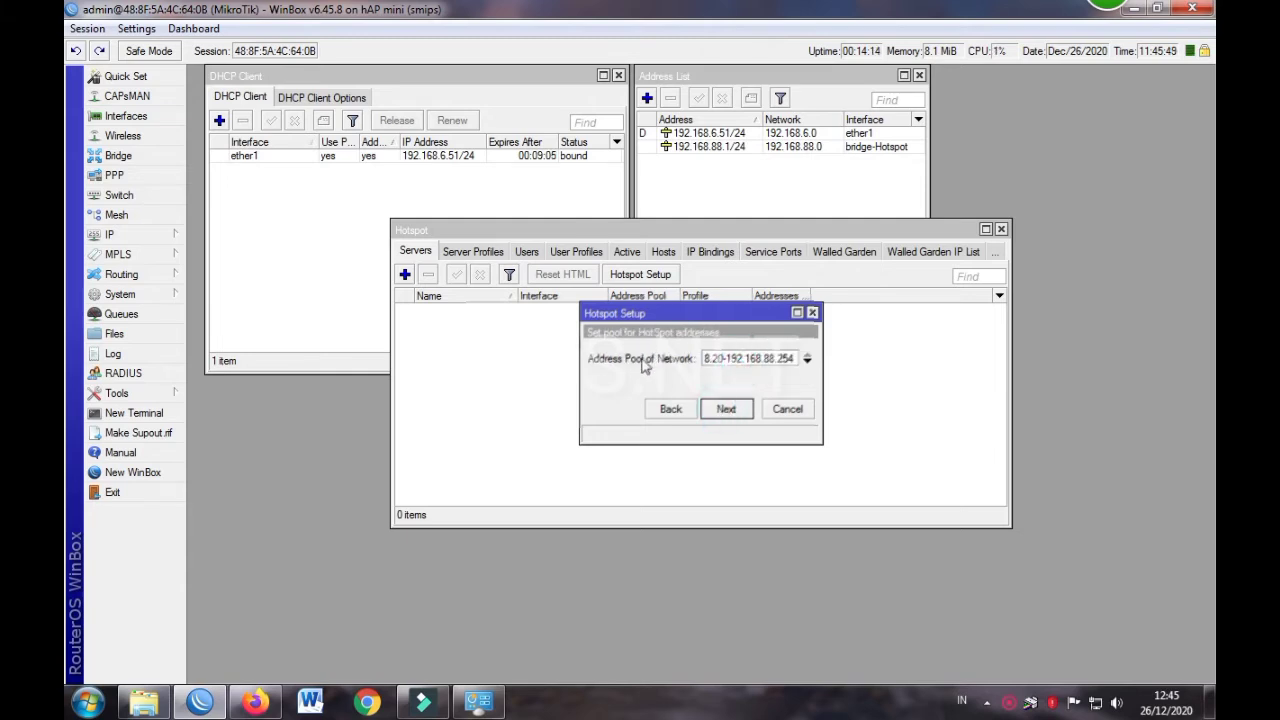
{"action": "left_click", "coordinate": [727, 413]}
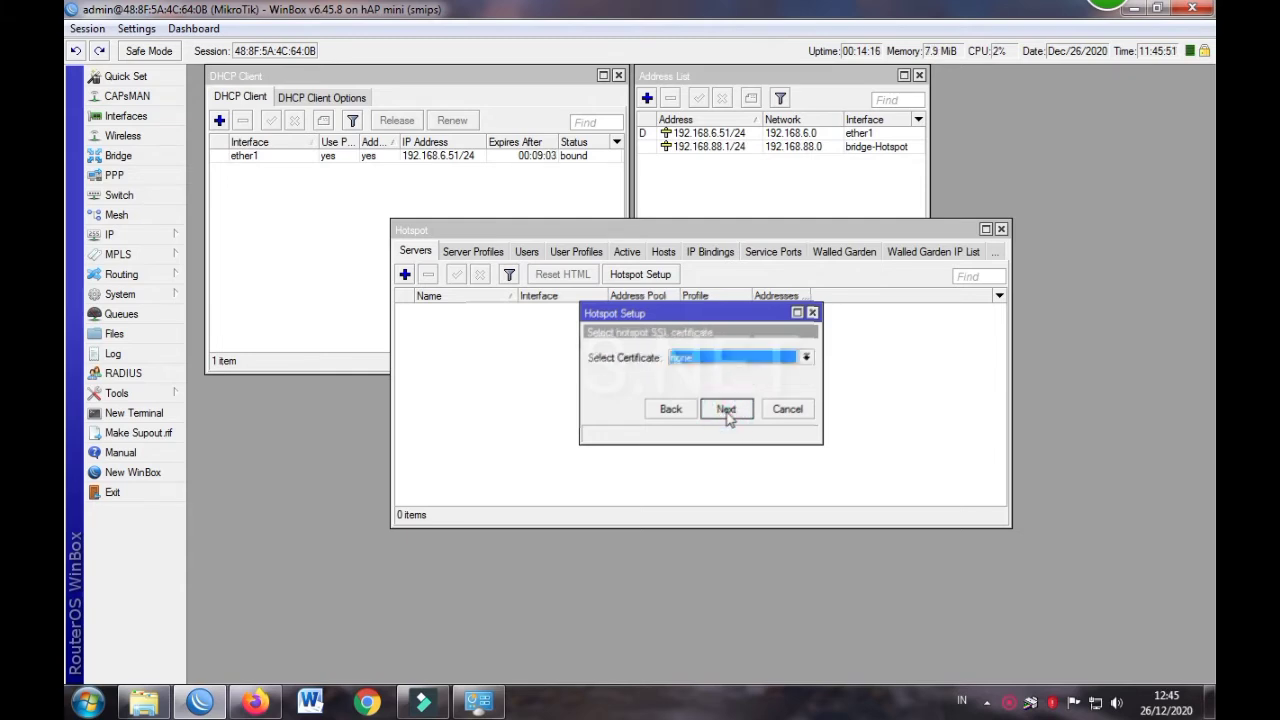
{"action": "left_click", "coordinate": [731, 413]}
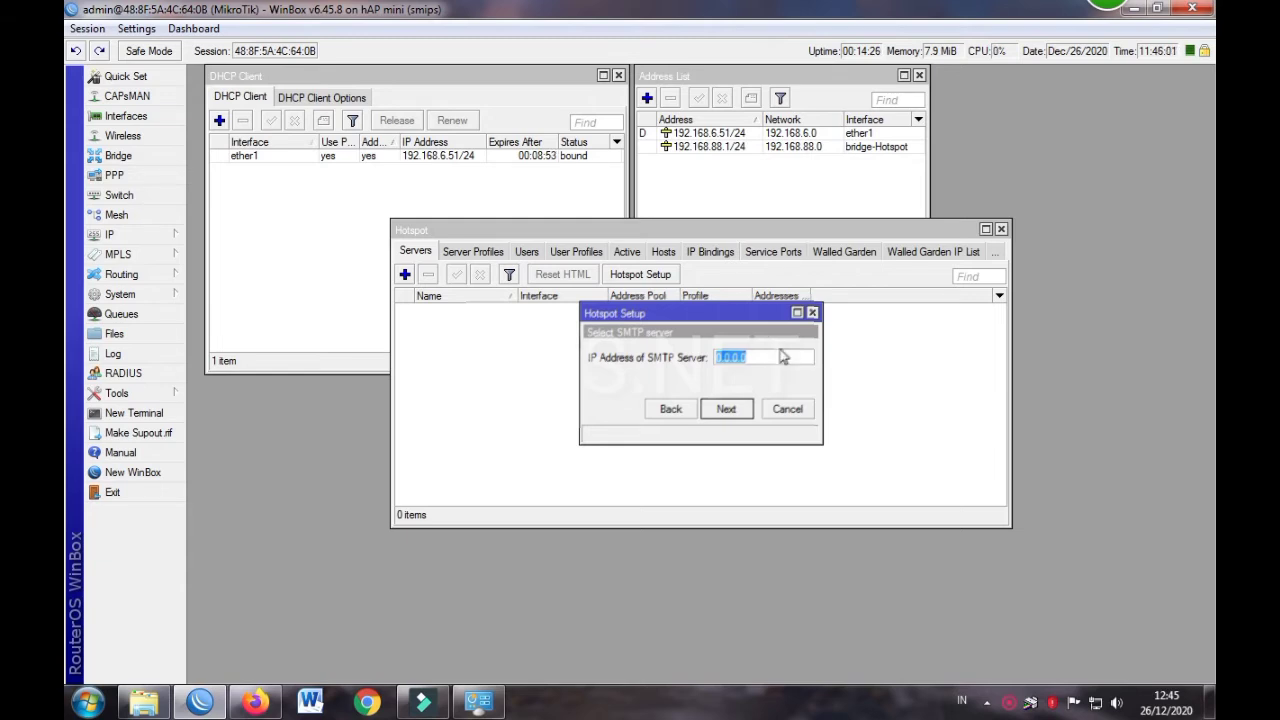
{"action": "left_click", "coordinate": [727, 410]}
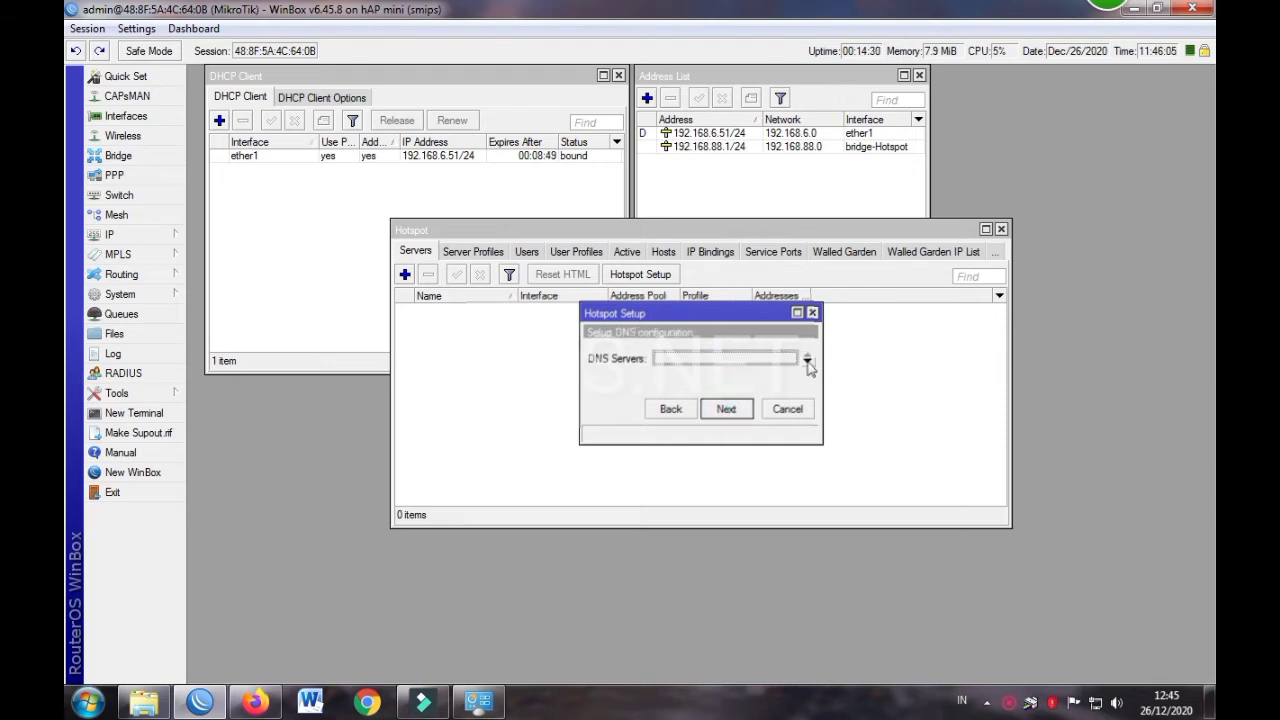
Pass the DNS servers step and set the hotspot DNS name to vts.net
{"action": "left_click", "coordinate": [727, 411]}
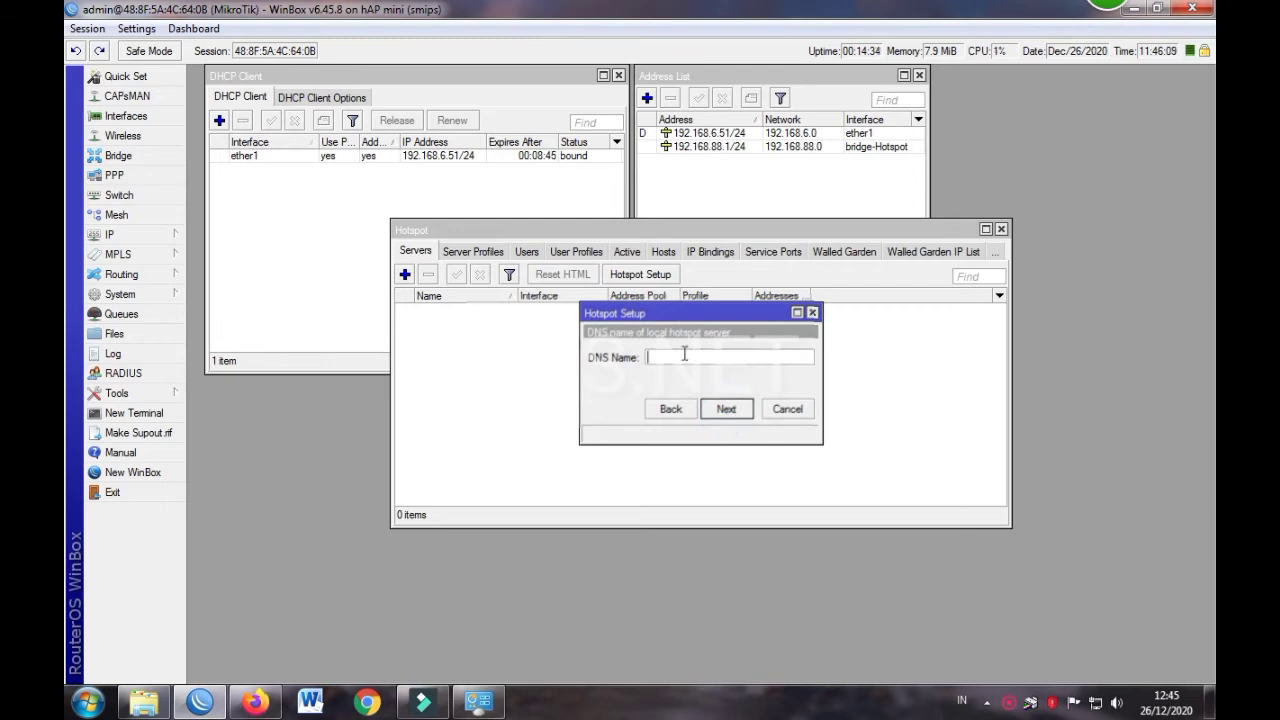
{"action": "left_click", "coordinate": [726, 410]}
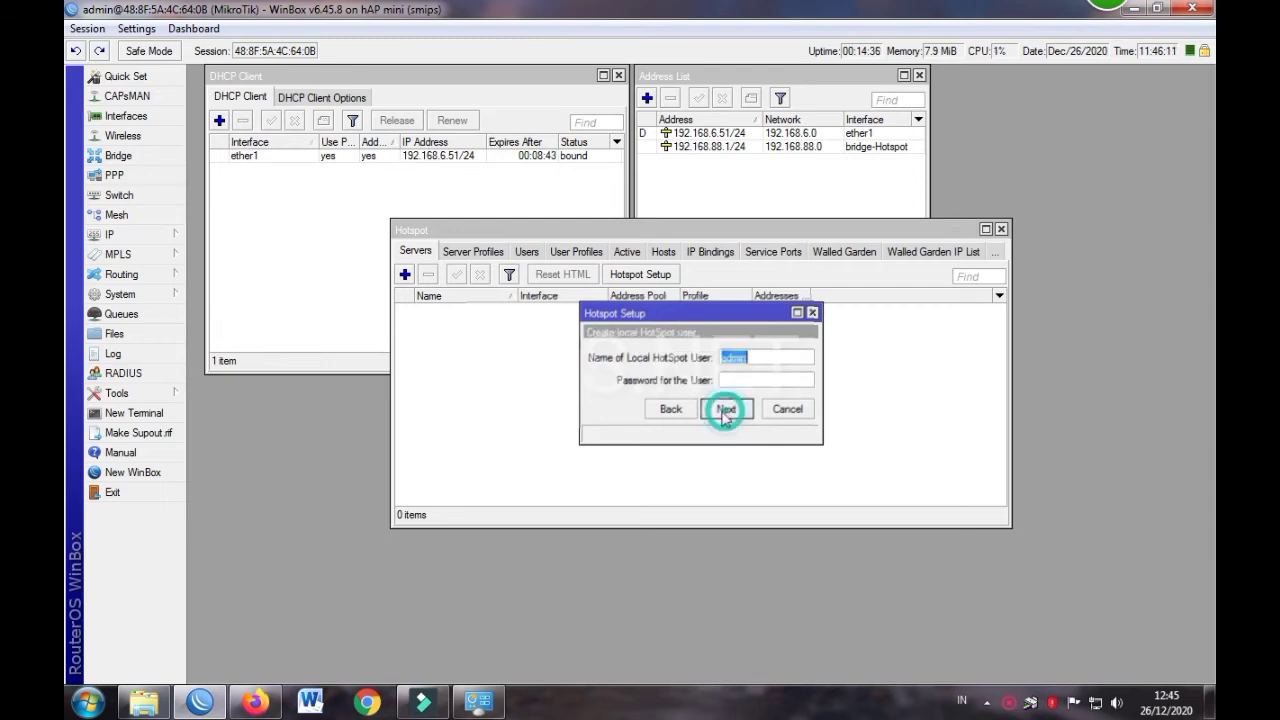
{"action": "left_click", "coordinate": [671, 410]}
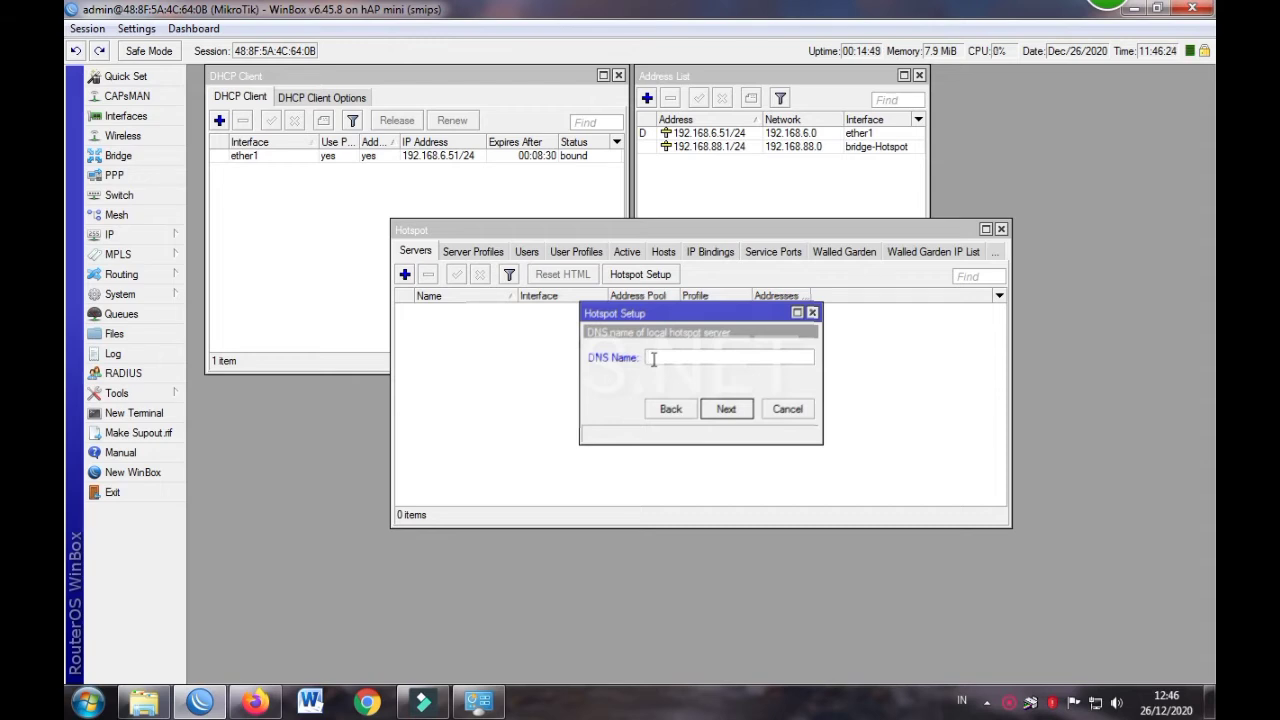
{"action": "type", "text": "vidi"}
{"action": "left_click_drag", "start_coordinate": [670, 358], "coordinate": [617, 357]}
{"action": "type", "text": "vt"}
{"action": "type", "text": "s.ni"}
{"action": "type", "text": "et"}
{"action": "left_click", "coordinate": [726, 409]}
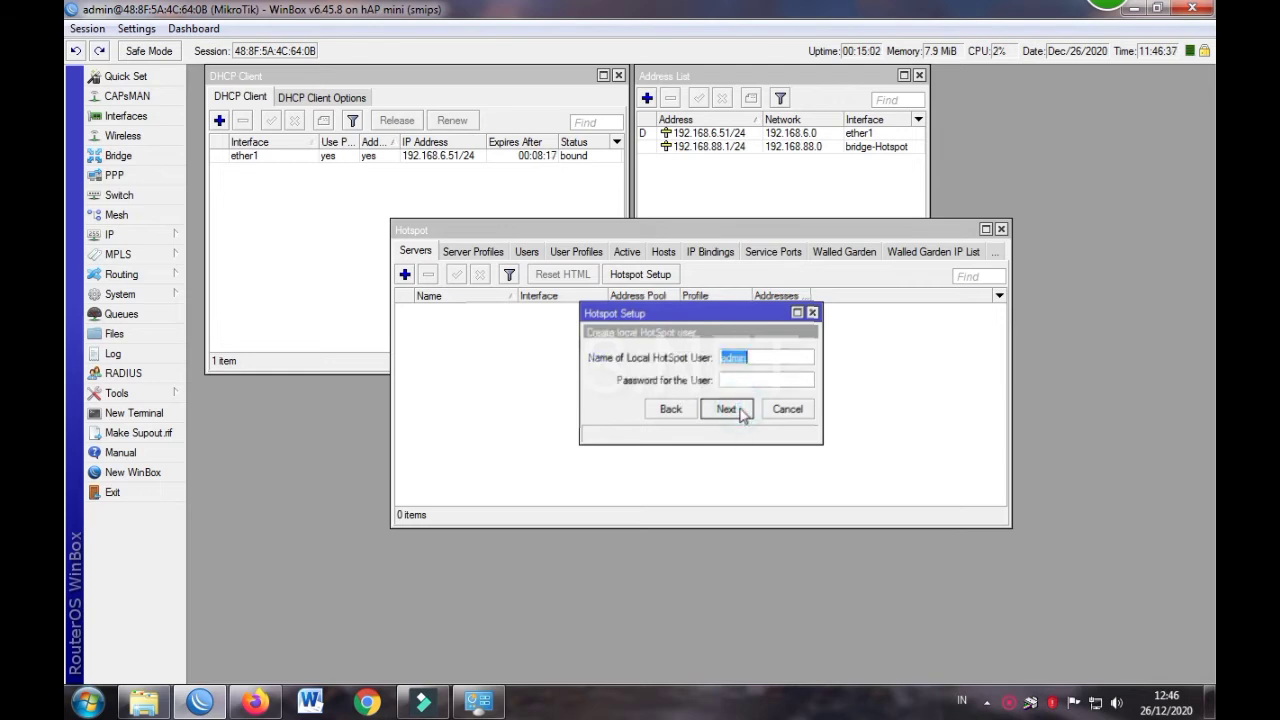
Keep admin as the local hotspot user with an empty password and finish setup
{"action": "left_click", "coordinate": [743, 380]}
{"action": "left_click", "coordinate": [753, 362]}
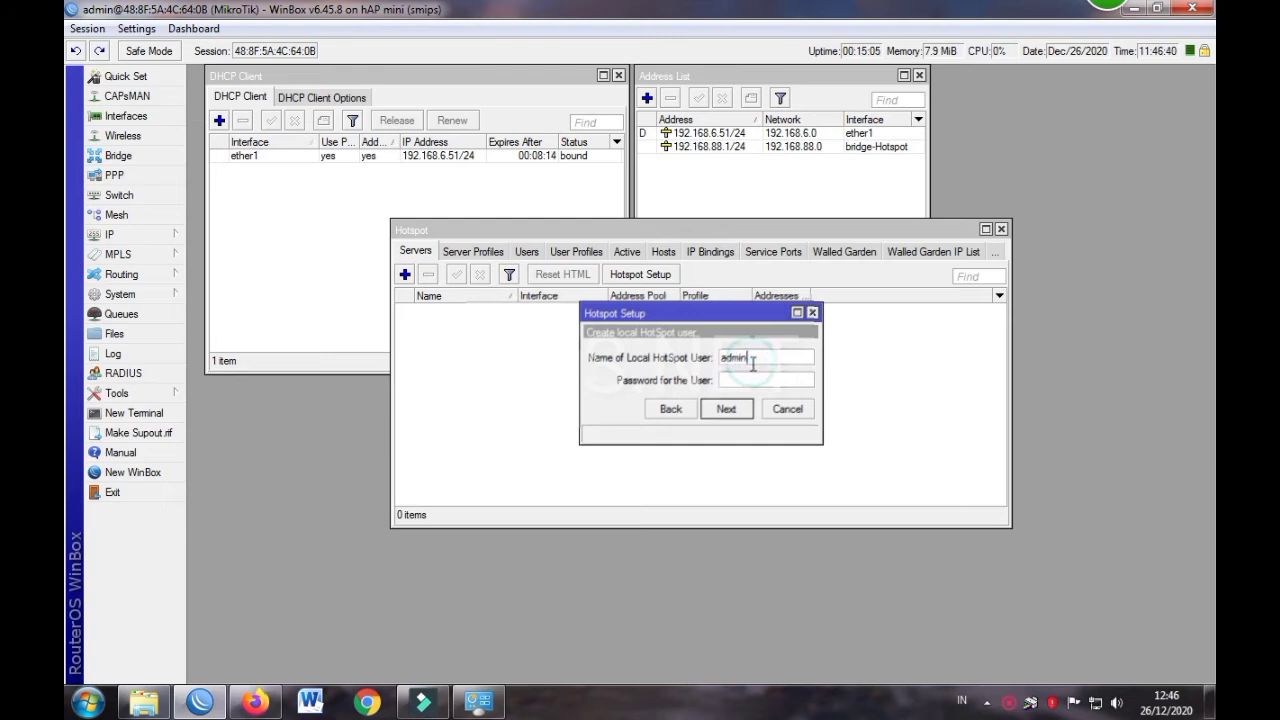
{"action": "left_click", "coordinate": [727, 381]}
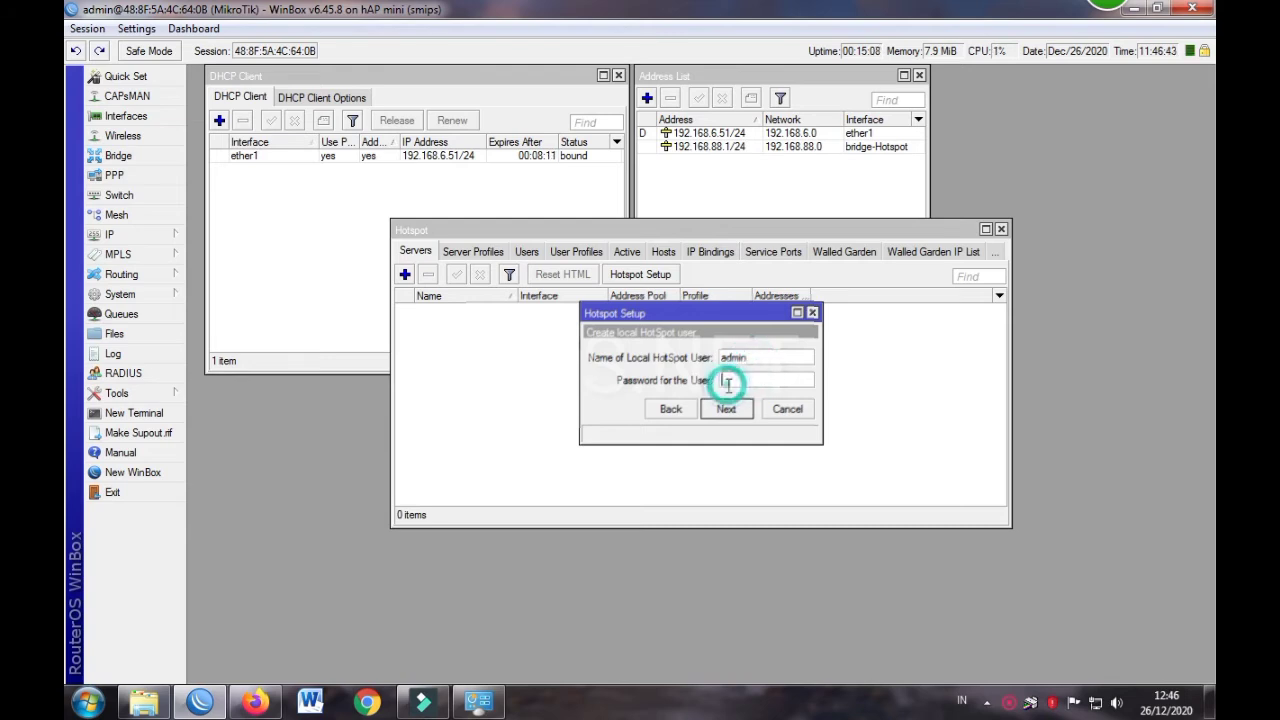
{"action": "left_click", "coordinate": [727, 410]}
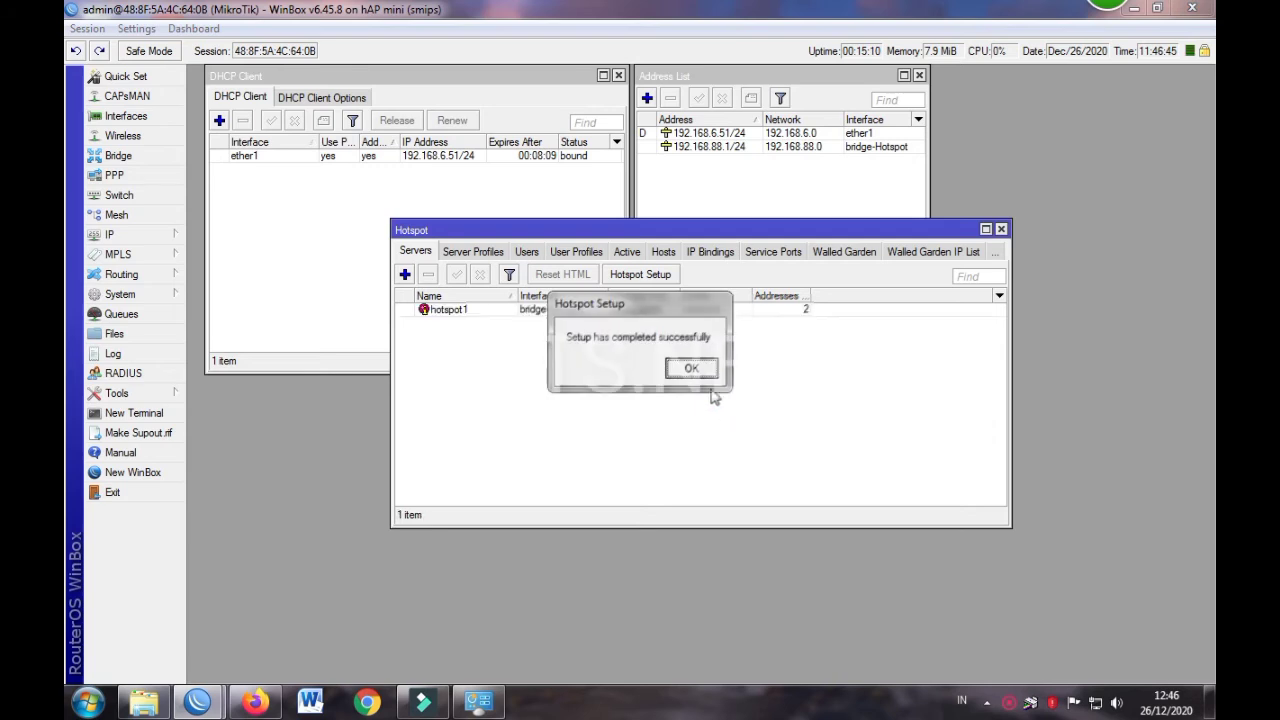
Change hotspot1's Addresses Per MAC from 2 to 1 and view the server profiles
{"action": "left_click", "coordinate": [693, 368]}
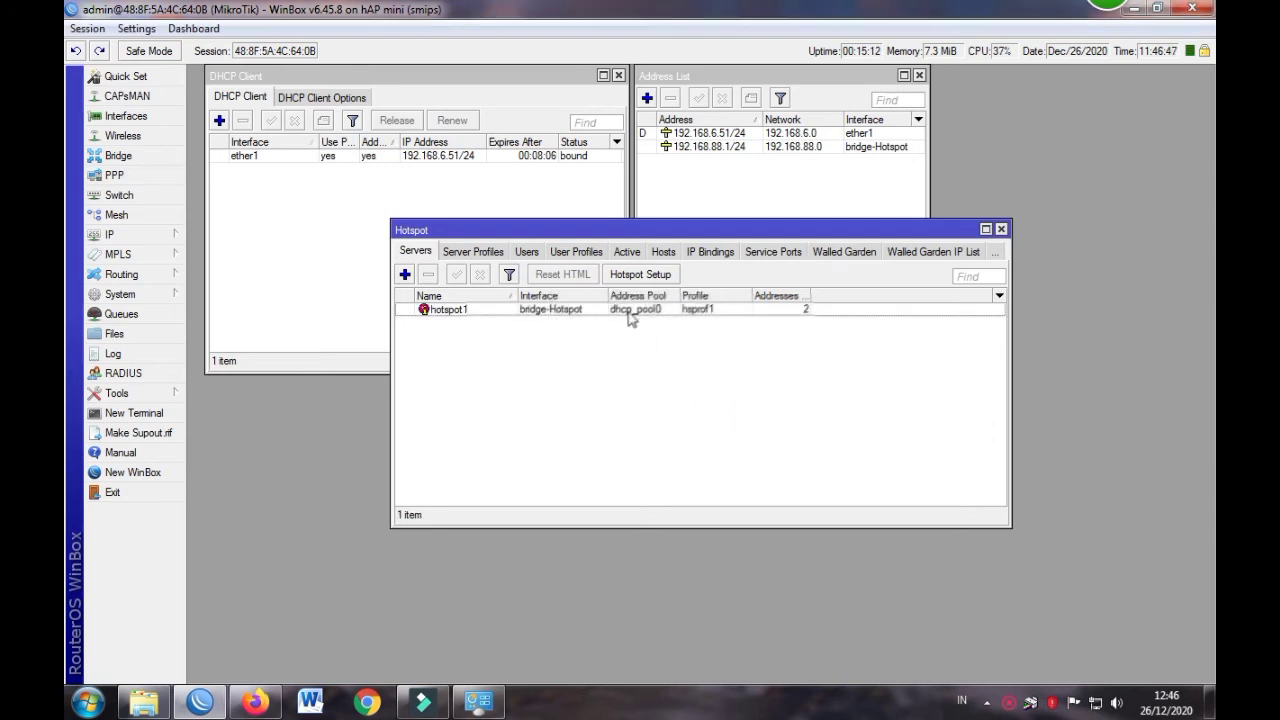
{"action": "double_click", "coordinate": [630, 312]}
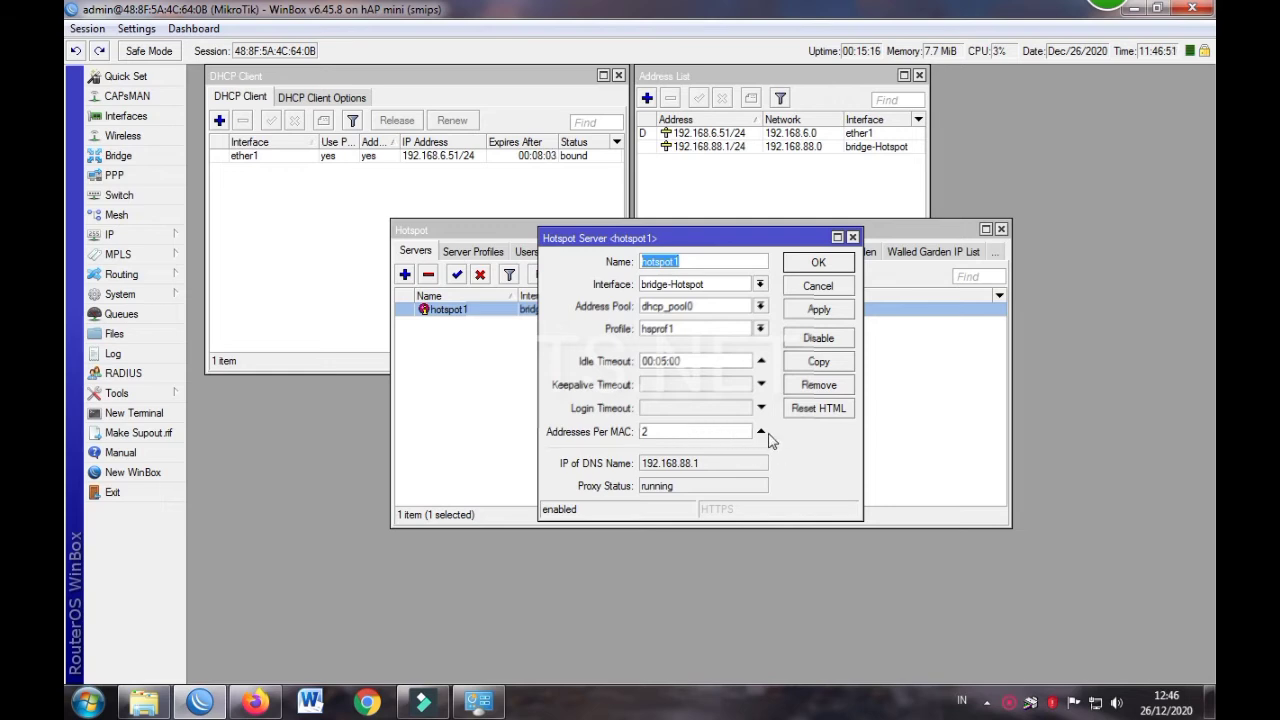
{"action": "double_click", "coordinate": [645, 431]}
{"action": "left_click", "coordinate": [821, 472]}
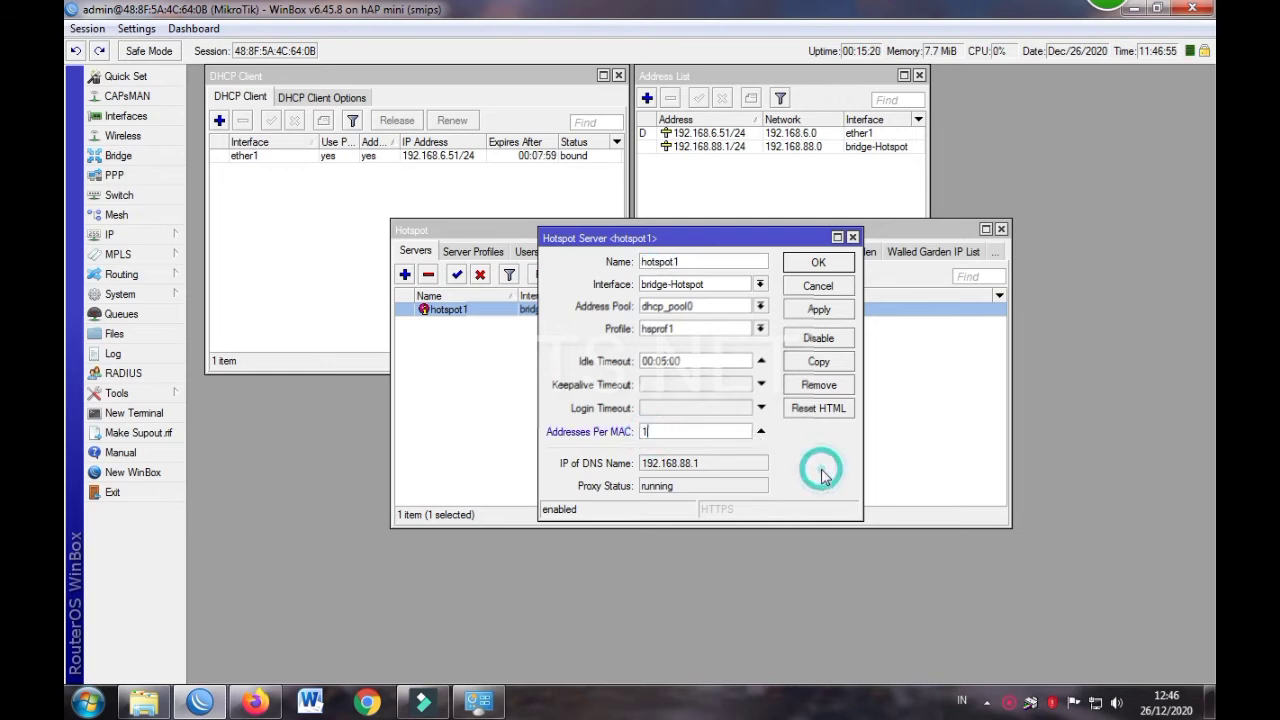
{"action": "left_click", "coordinate": [816, 263]}
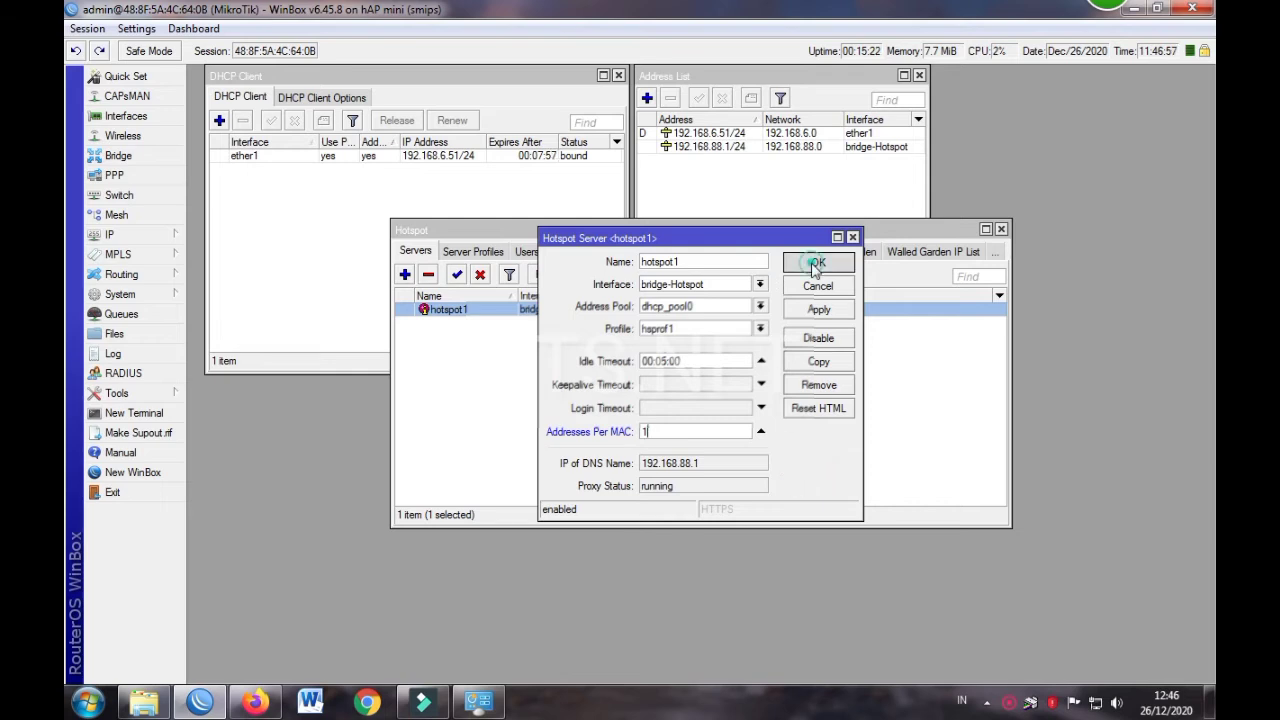
{"action": "left_click", "coordinate": [792, 396]}
{"action": "left_click", "coordinate": [458, 252]}
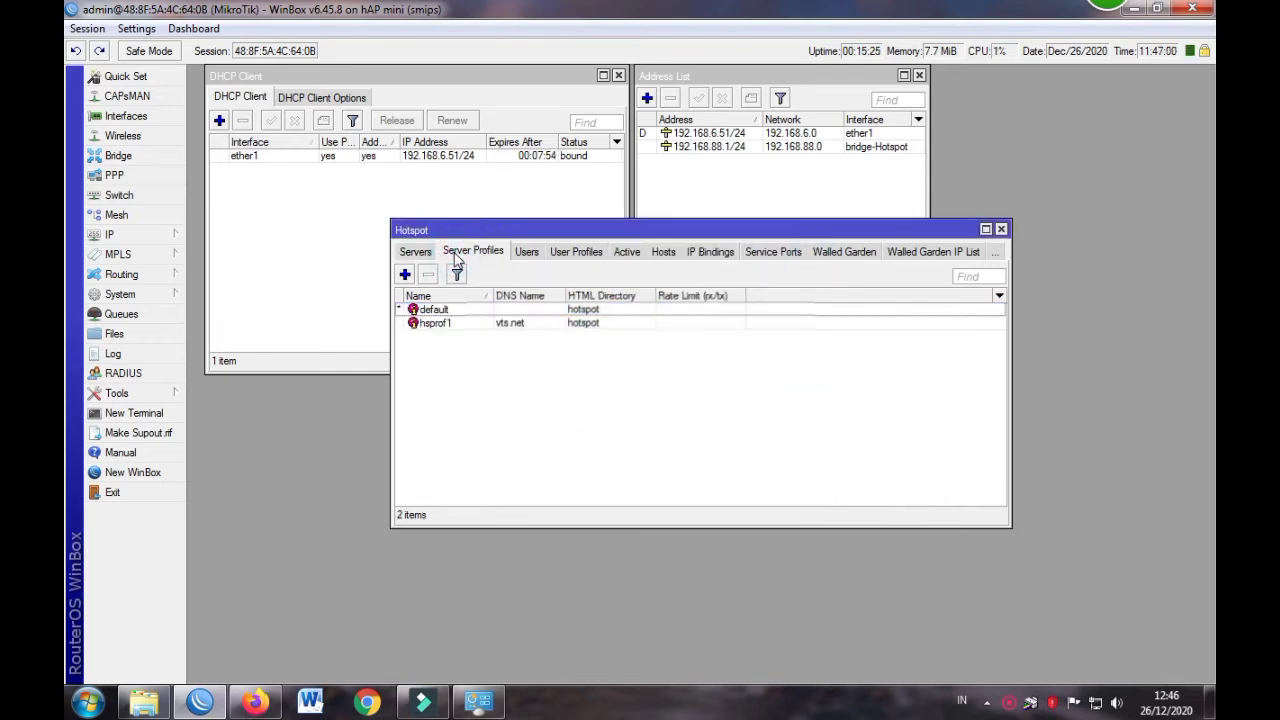
Look through the hotspot server profiles, user profiles and users, checking hsprof1 and default
{"action": "left_click", "coordinate": [564, 256]}
{"action": "left_click", "coordinate": [486, 251]}
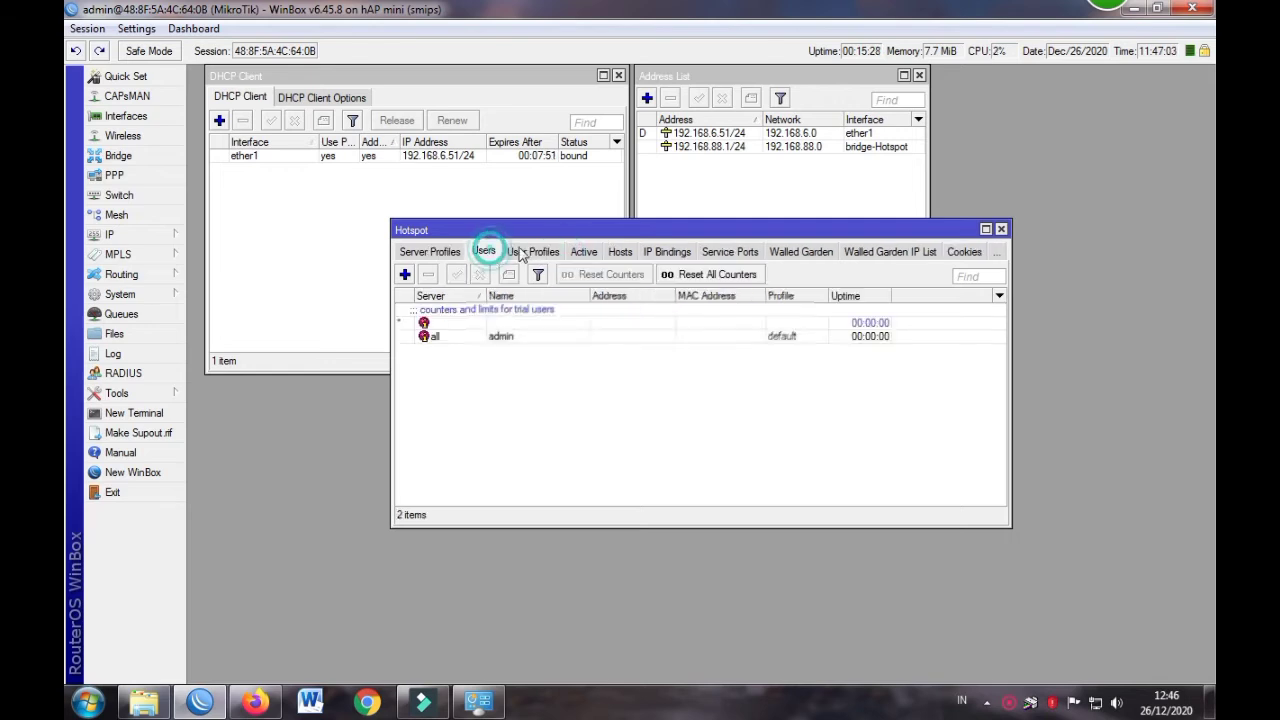
{"action": "left_click", "coordinate": [525, 251]}
{"action": "left_click", "coordinate": [424, 253]}
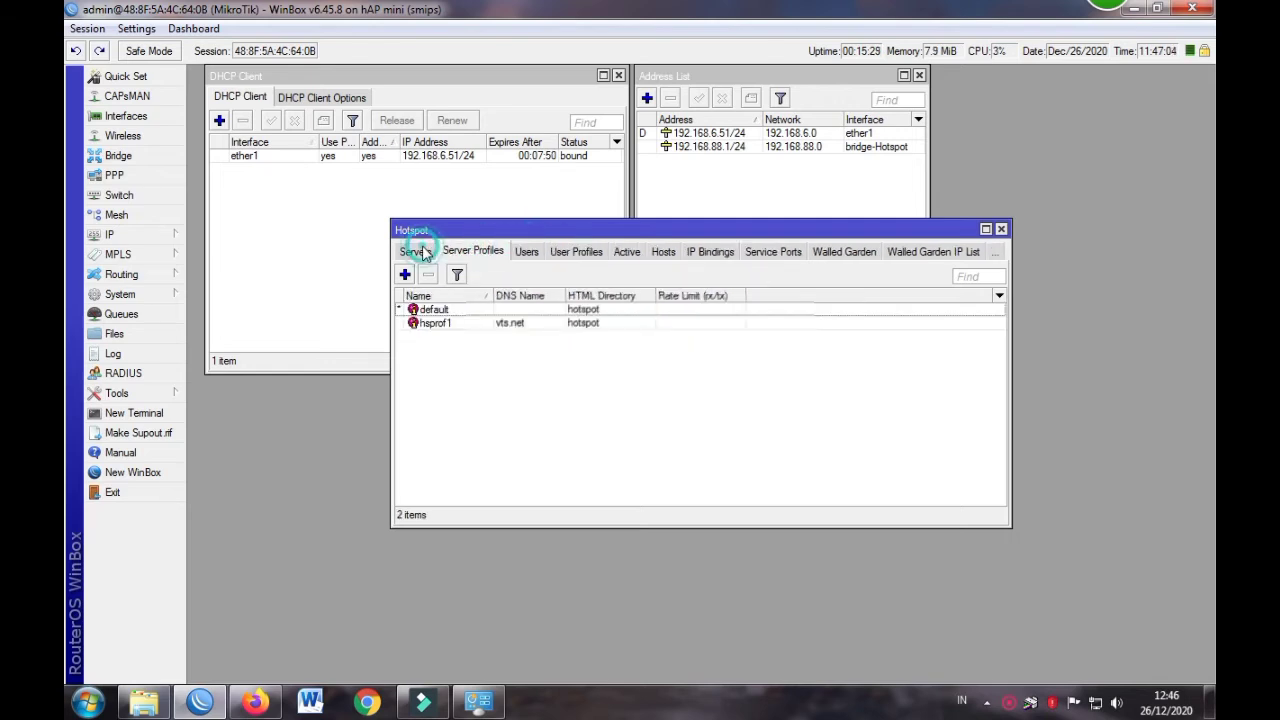
{"action": "left_click", "coordinate": [479, 326]}
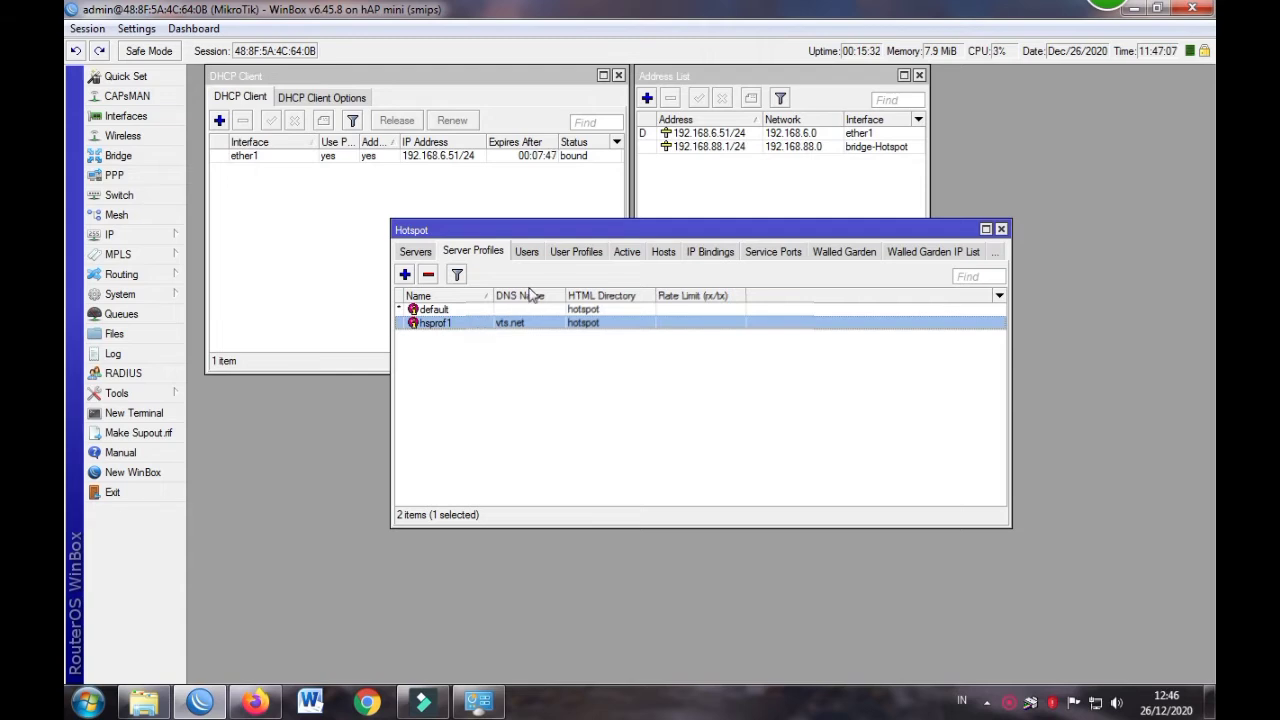
{"action": "left_click", "coordinate": [571, 252]}
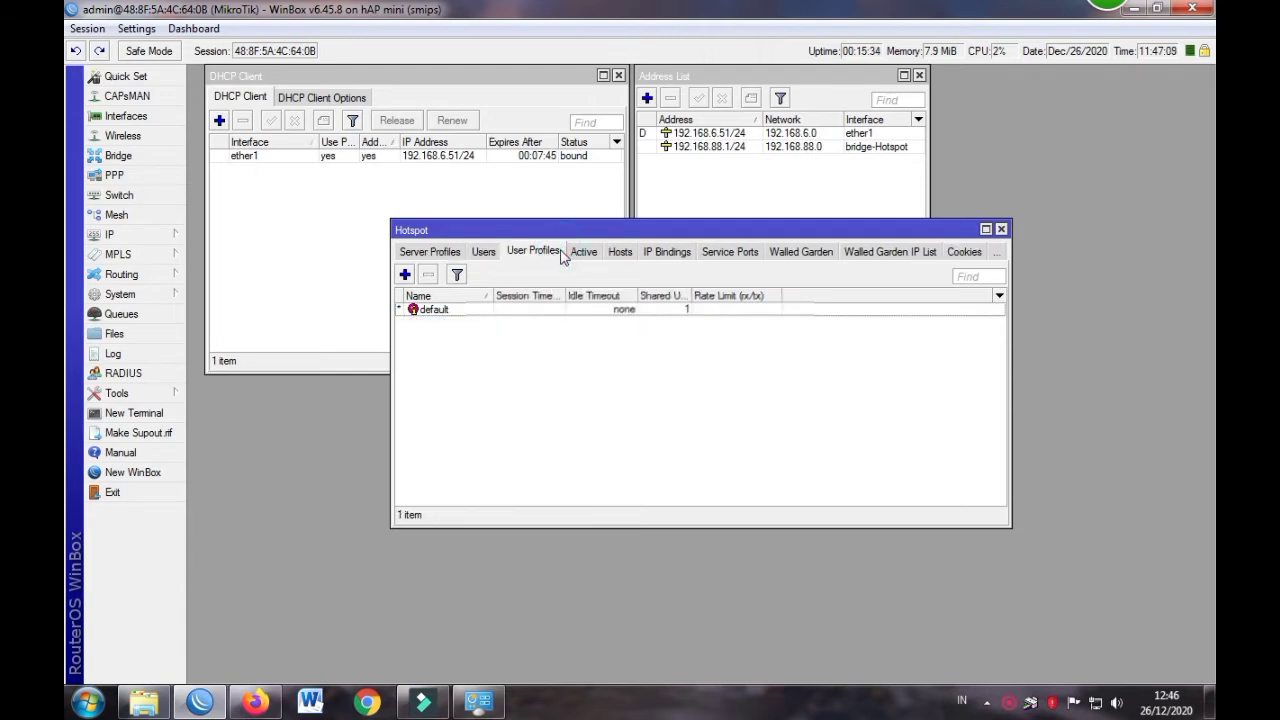
{"action": "left_click", "coordinate": [616, 313]}
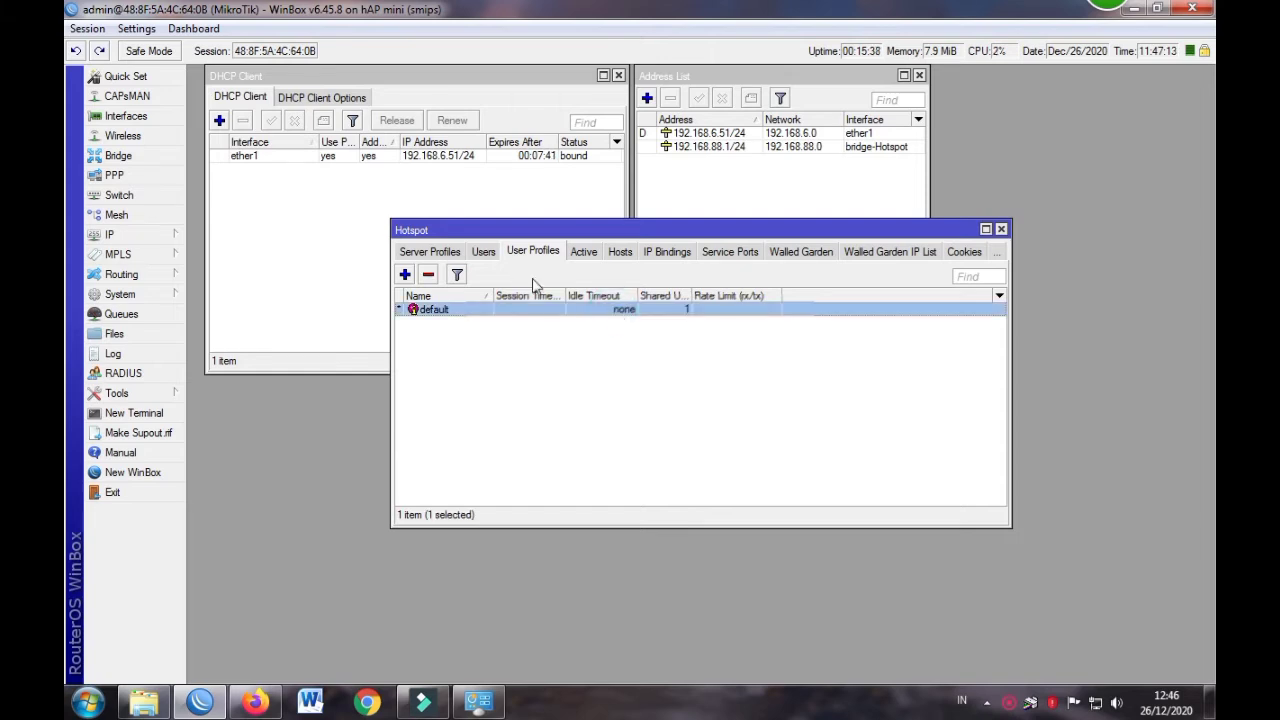
{"action": "left_click", "coordinate": [483, 253]}
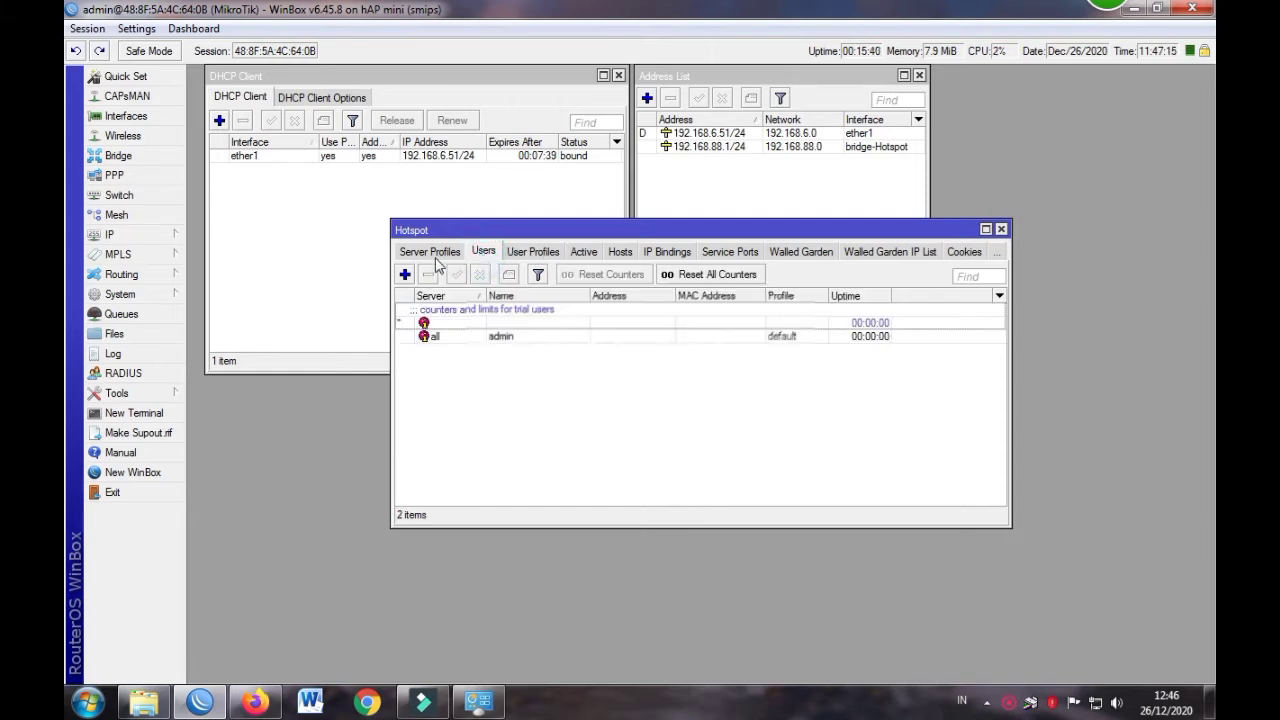
{"action": "left_click", "coordinate": [420, 254]}
{"action": "left_click", "coordinate": [416, 254]}
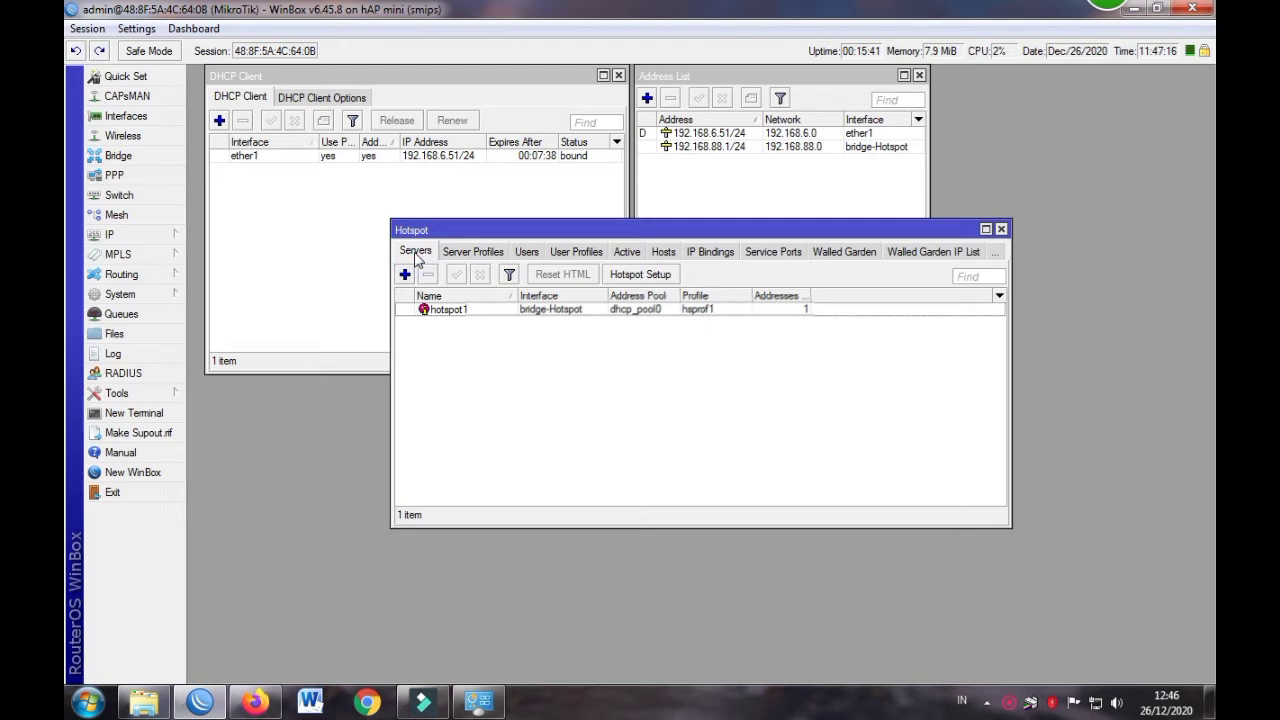
Disable hotspot1's 00:05:00 idle timeout and save the server
{"action": "double_click", "coordinate": [553, 310]}
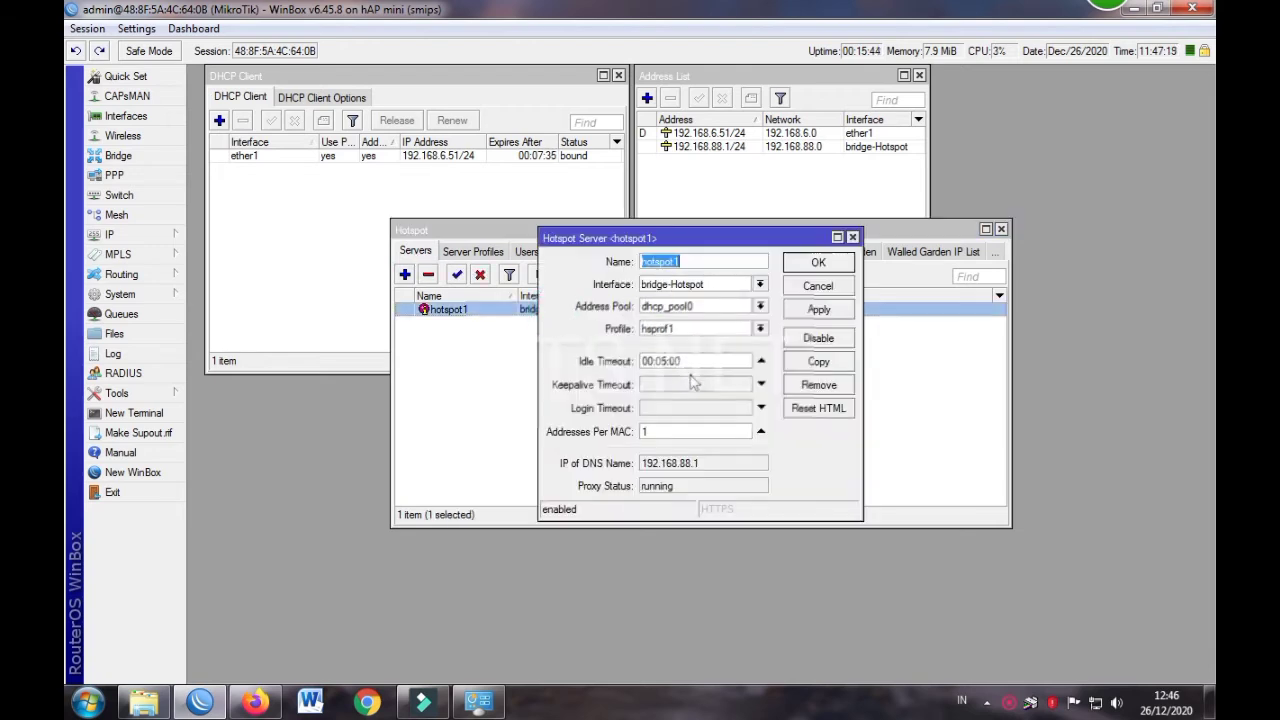
{"action": "left_click", "coordinate": [761, 361]}
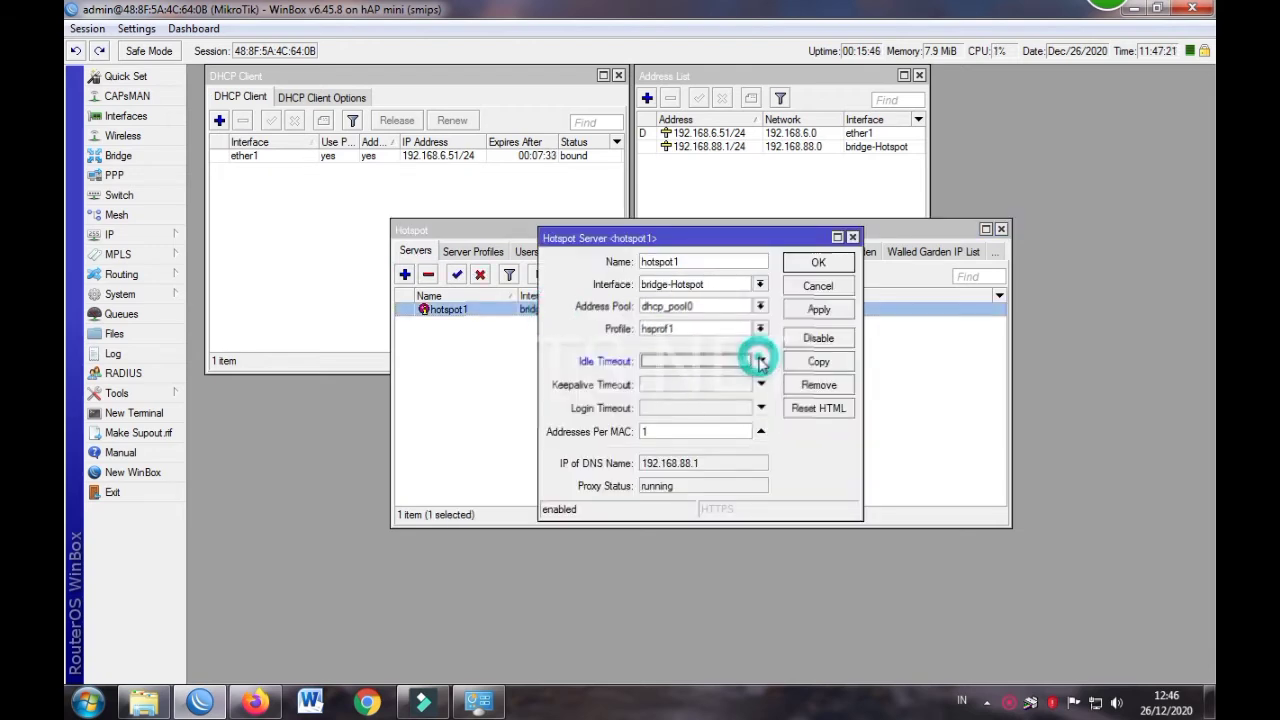
{"action": "left_click", "coordinate": [817, 263]}
{"action": "left_click", "coordinate": [470, 251]}
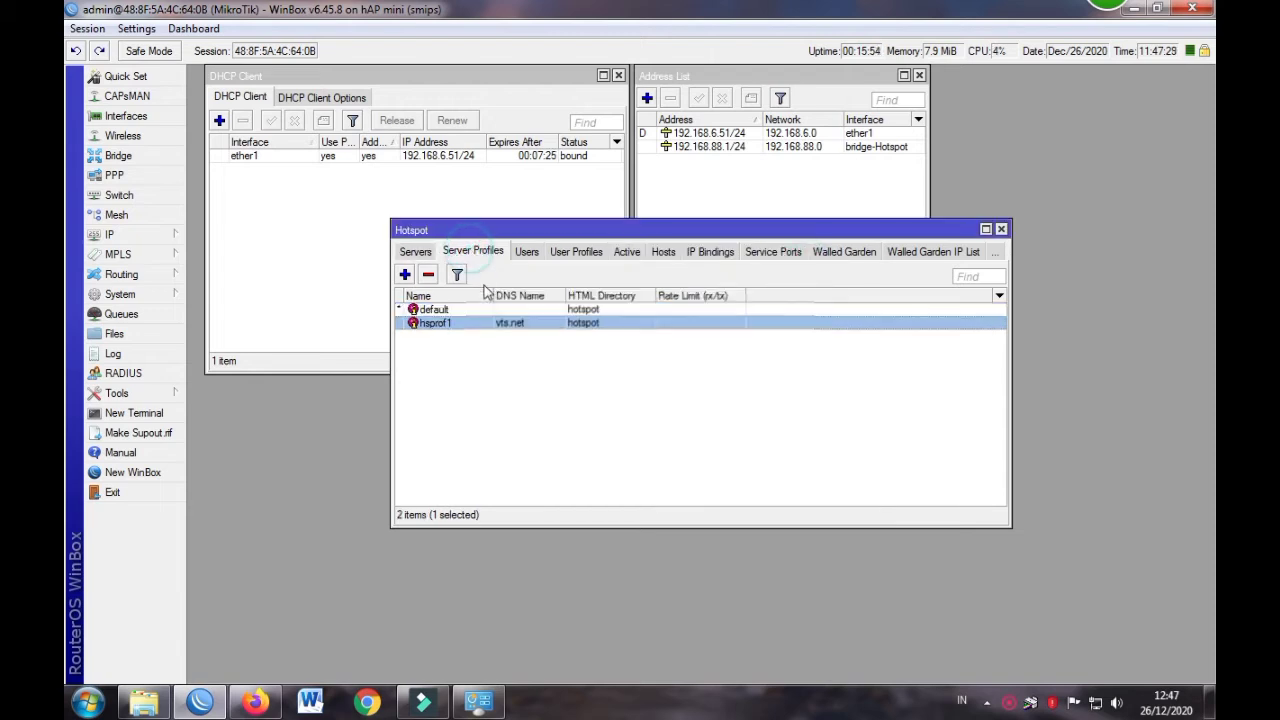
Enable MAC Cookie and Trial login on hsprof1 with default trial user profile, and apply
{"action": "double_click", "coordinate": [492, 325]}
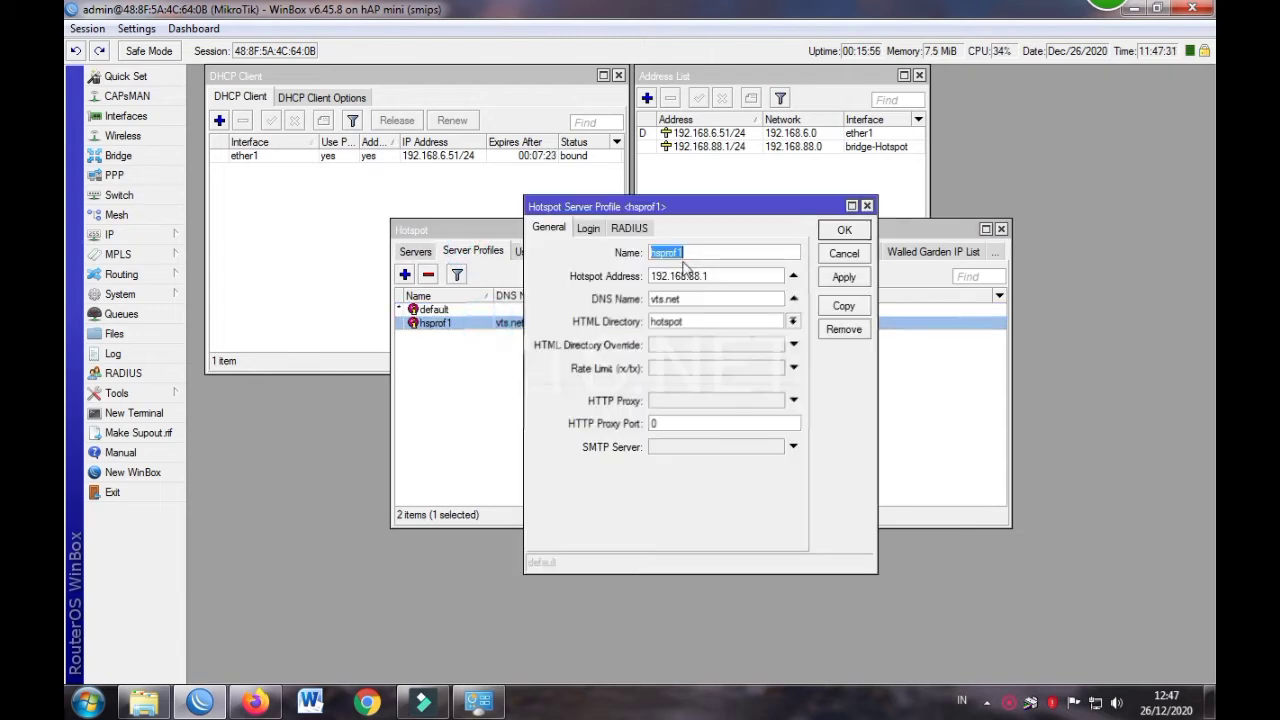
{"action": "left_click", "coordinate": [589, 229]}
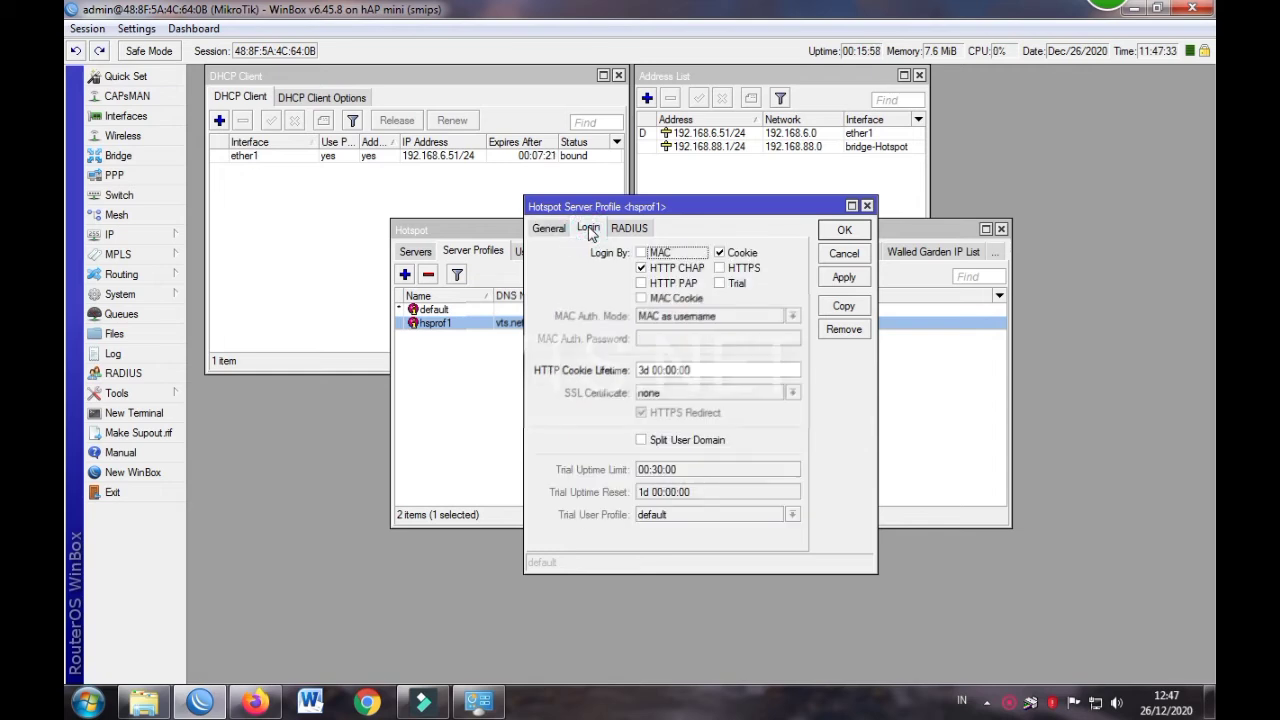
{"action": "left_click", "coordinate": [642, 299]}
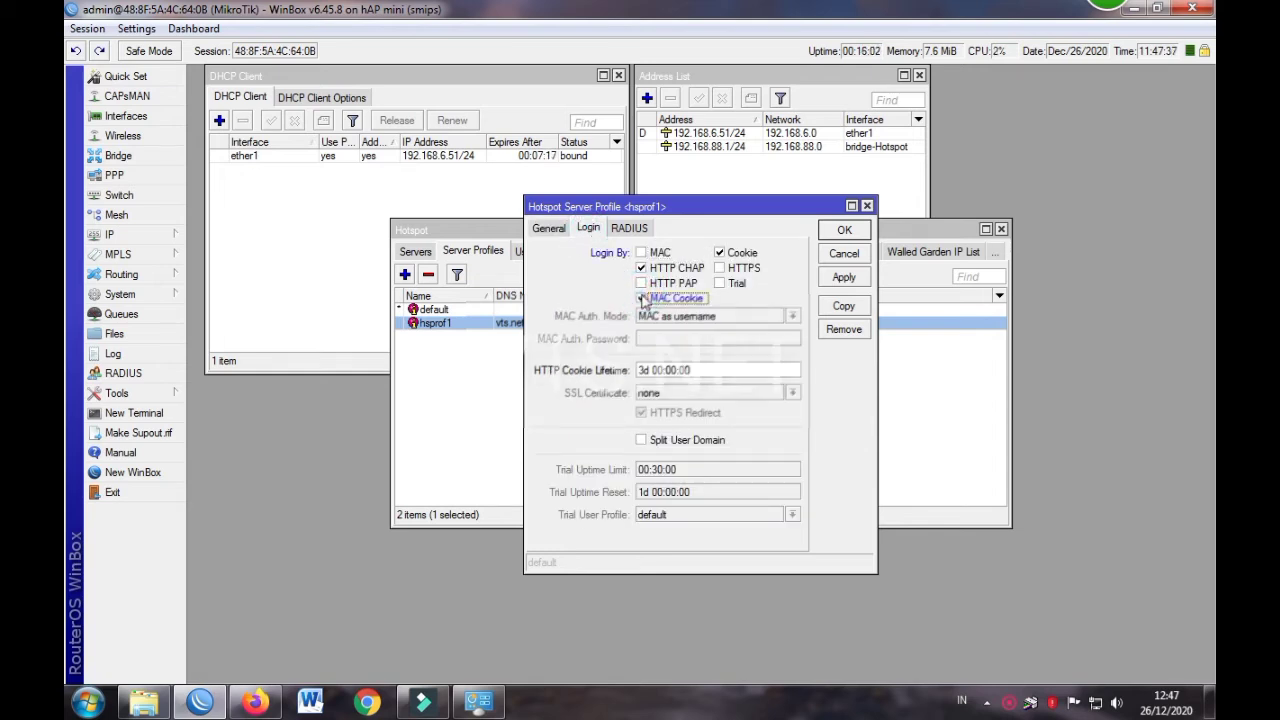
{"action": "left_click", "coordinate": [720, 284]}
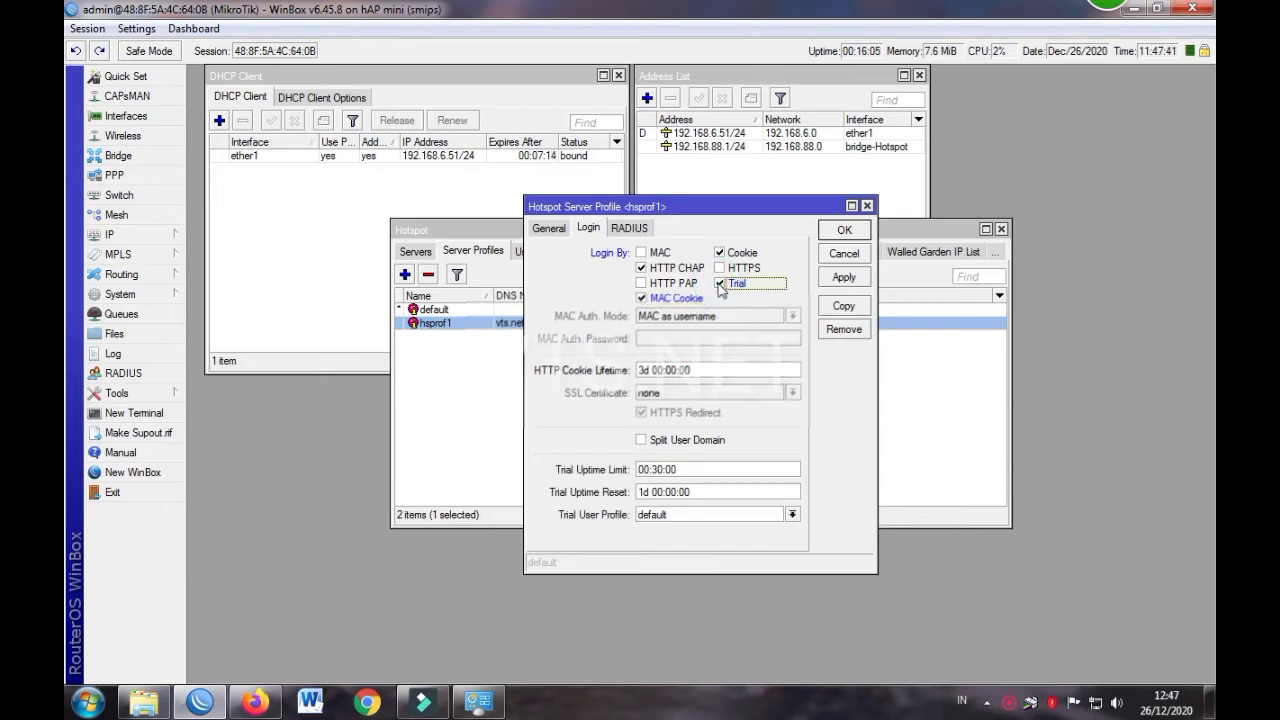
{"action": "left_click", "coordinate": [700, 514]}
{"action": "left_click", "coordinate": [680, 527]}
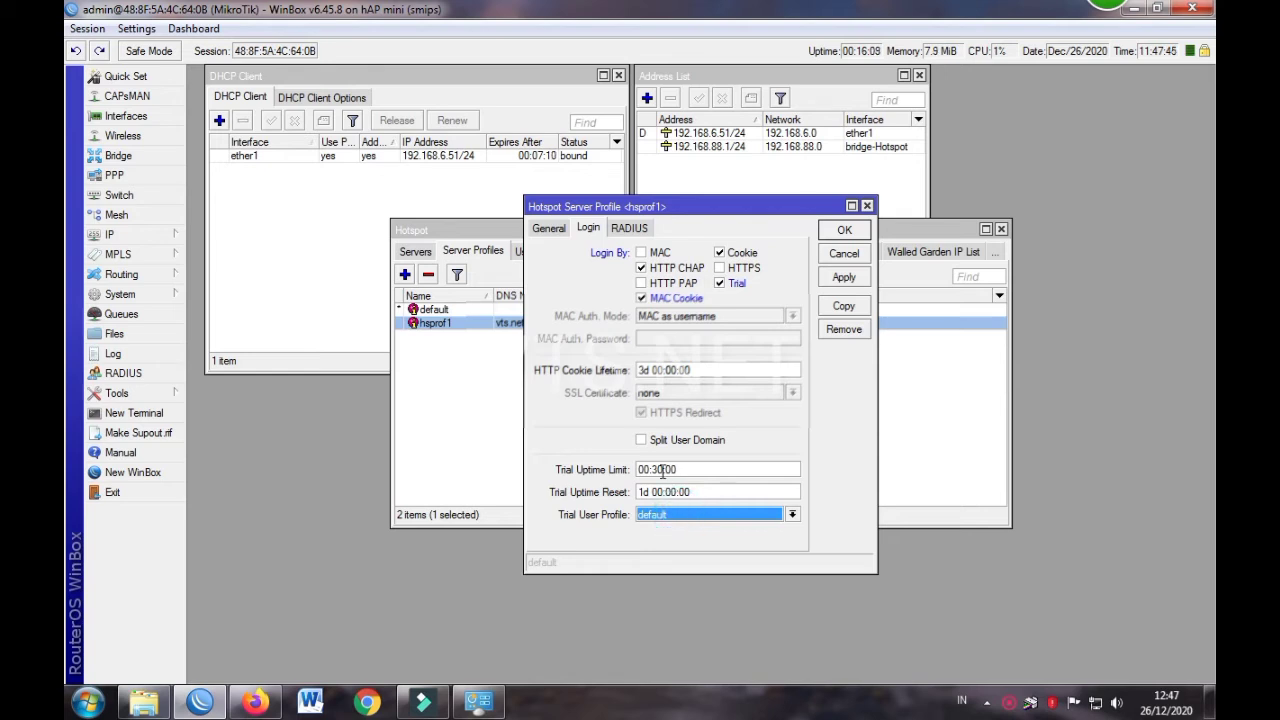
{"action": "left_click", "coordinate": [721, 285]}
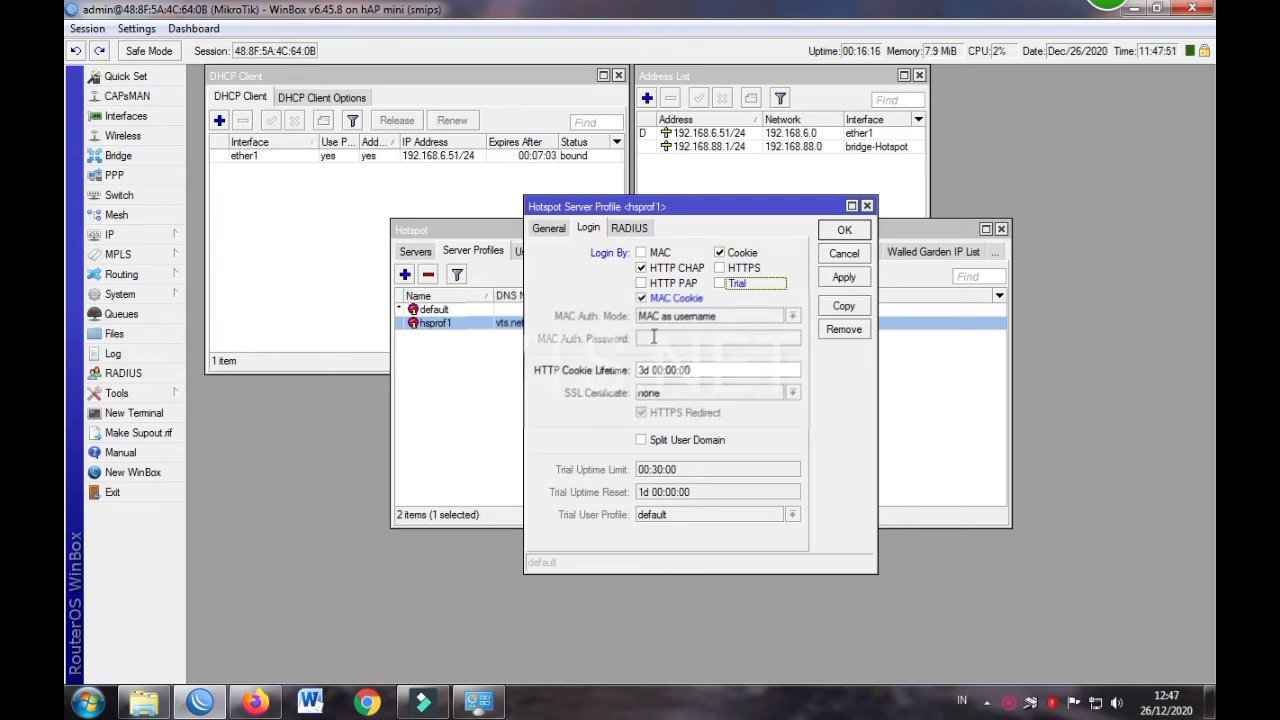
{"action": "left_click", "coordinate": [635, 228]}
{"action": "left_click", "coordinate": [589, 228]}
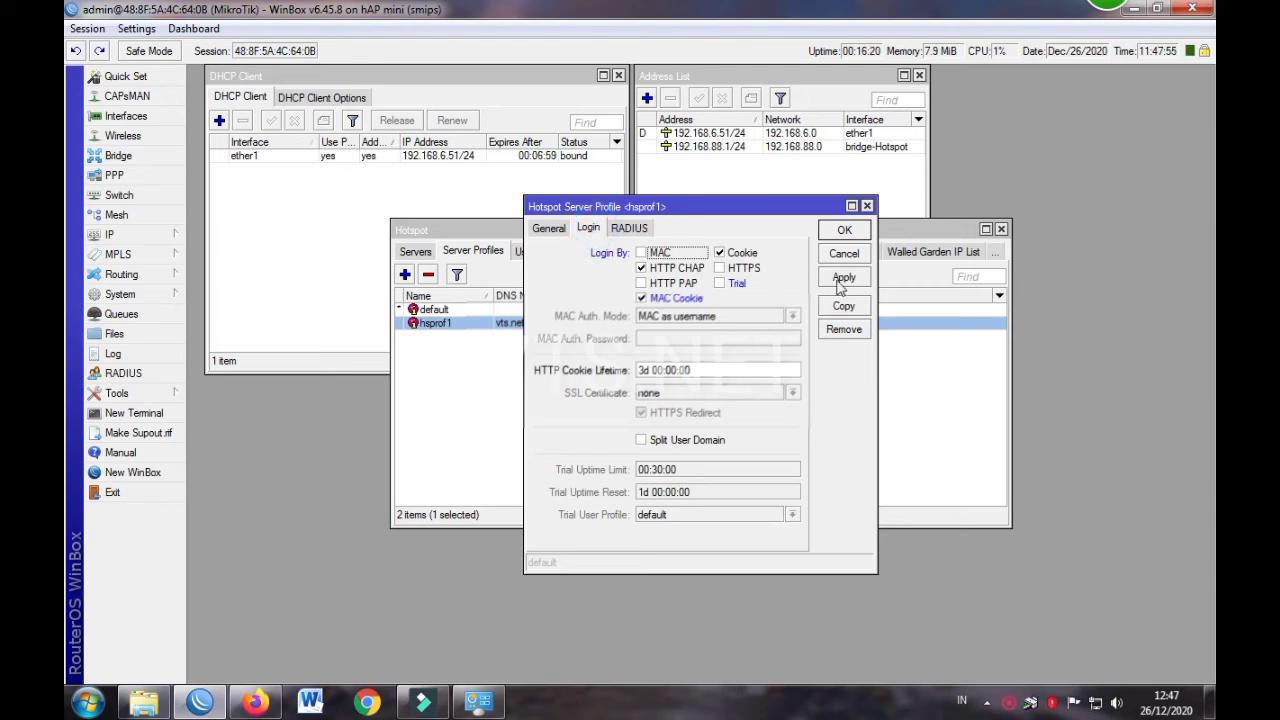
{"action": "left_click", "coordinate": [720, 283]}
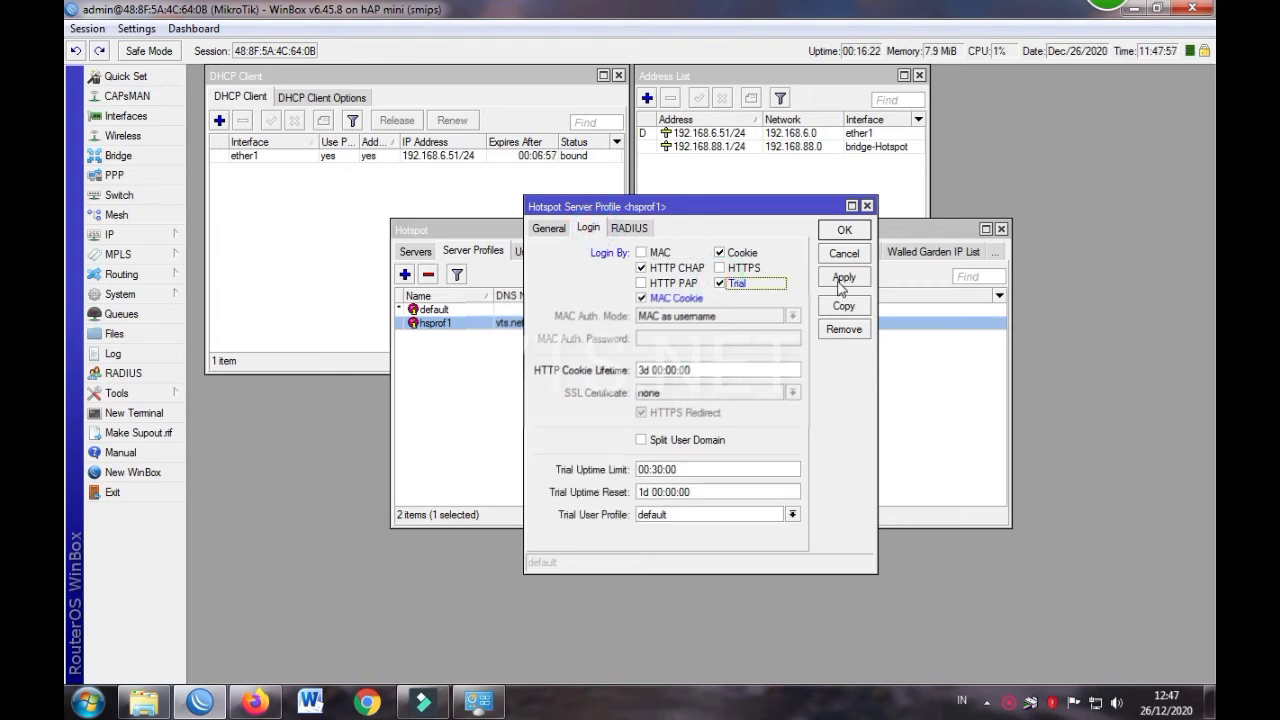
{"action": "left_click", "coordinate": [840, 284]}
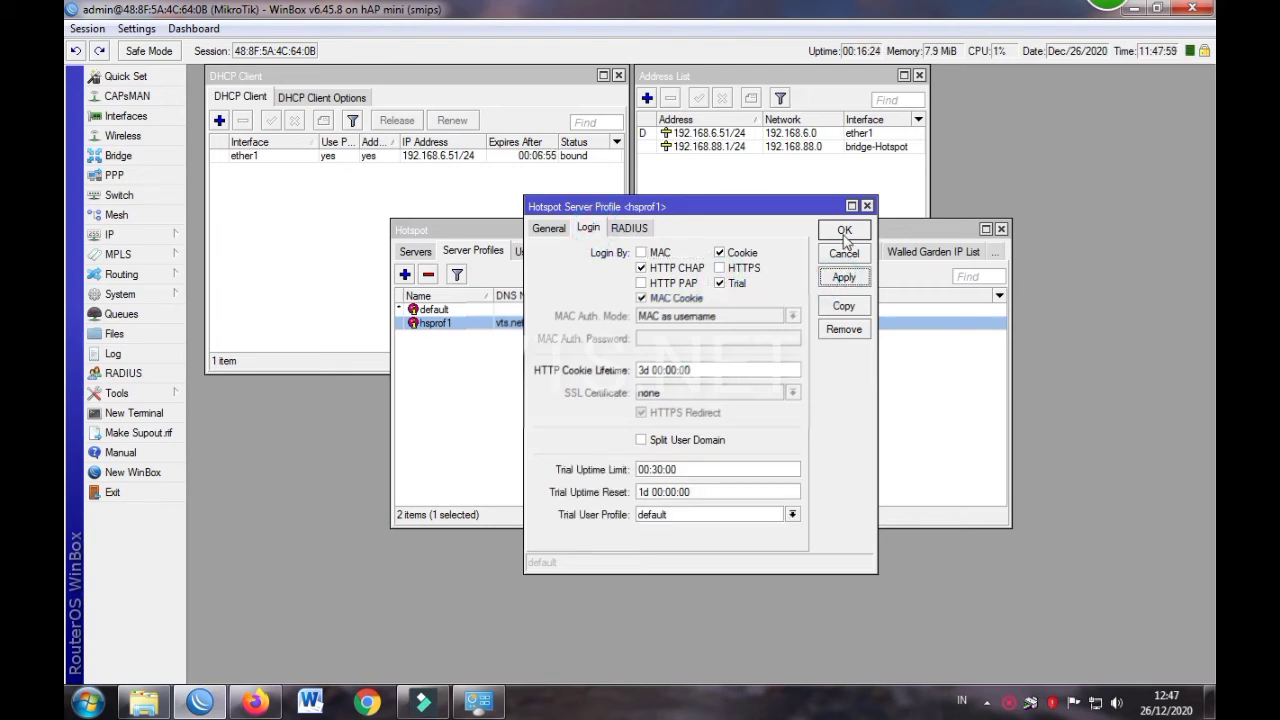
Set hsprof1's trial uptime limit to 00:10:00 with a 1d reset, then save
{"action": "left_click", "coordinate": [667, 470]}
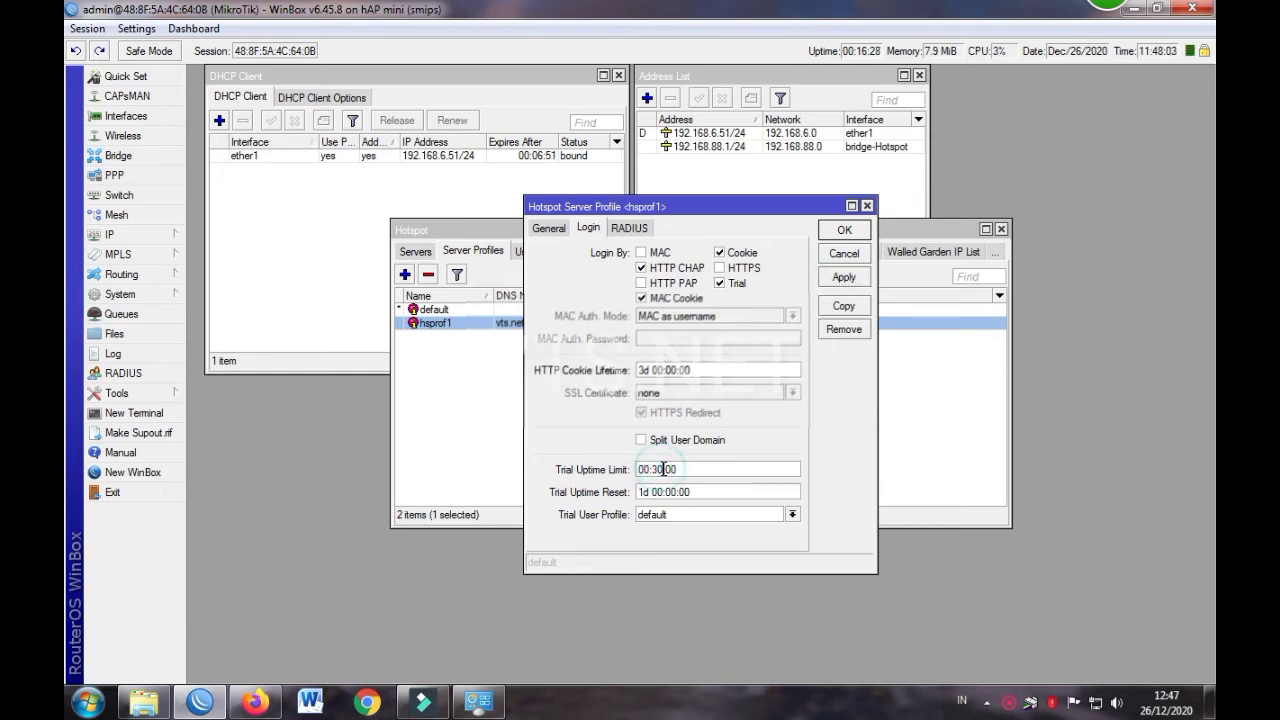
{"action": "left_click_drag", "start_coordinate": [660, 469], "coordinate": [652, 469]}
{"action": "left_click", "coordinate": [643, 491]}
{"action": "left_click", "coordinate": [660, 491]}
{"action": "left_click", "coordinate": [655, 516]}
{"action": "left_click", "coordinate": [656, 517]}
{"action": "left_click", "coordinate": [658, 518]}
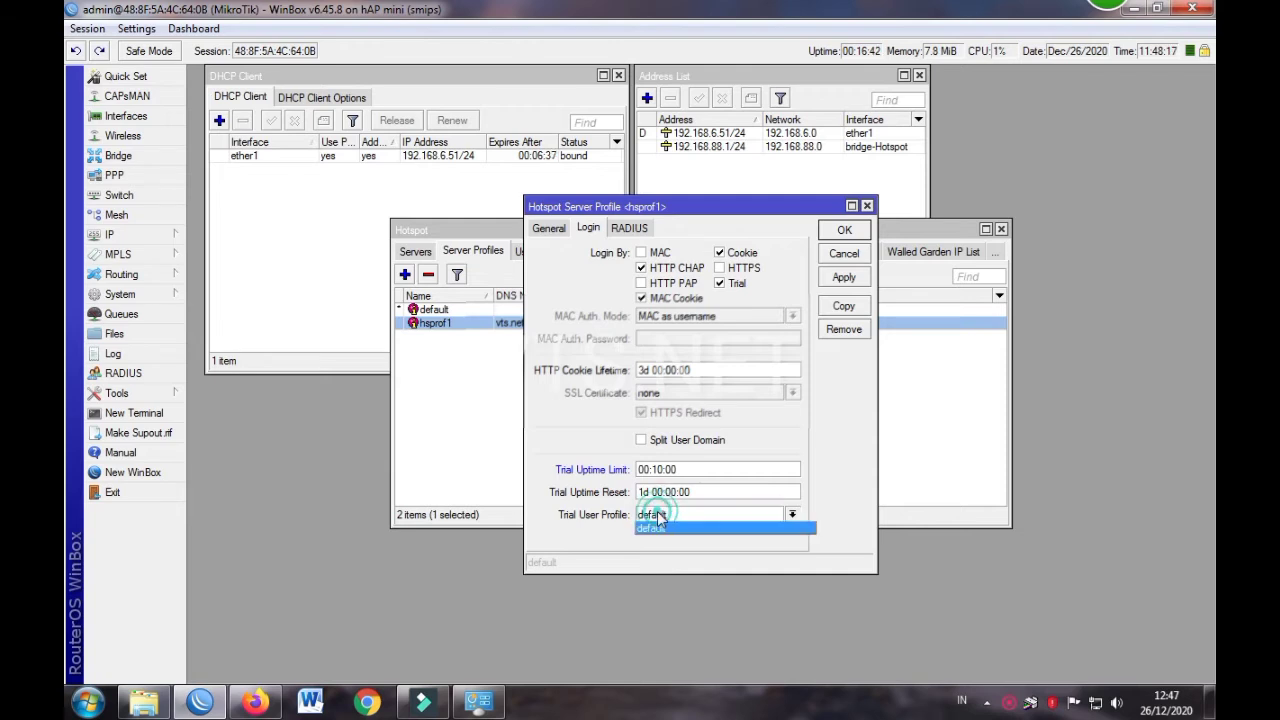
{"action": "left_click", "coordinate": [658, 517]}
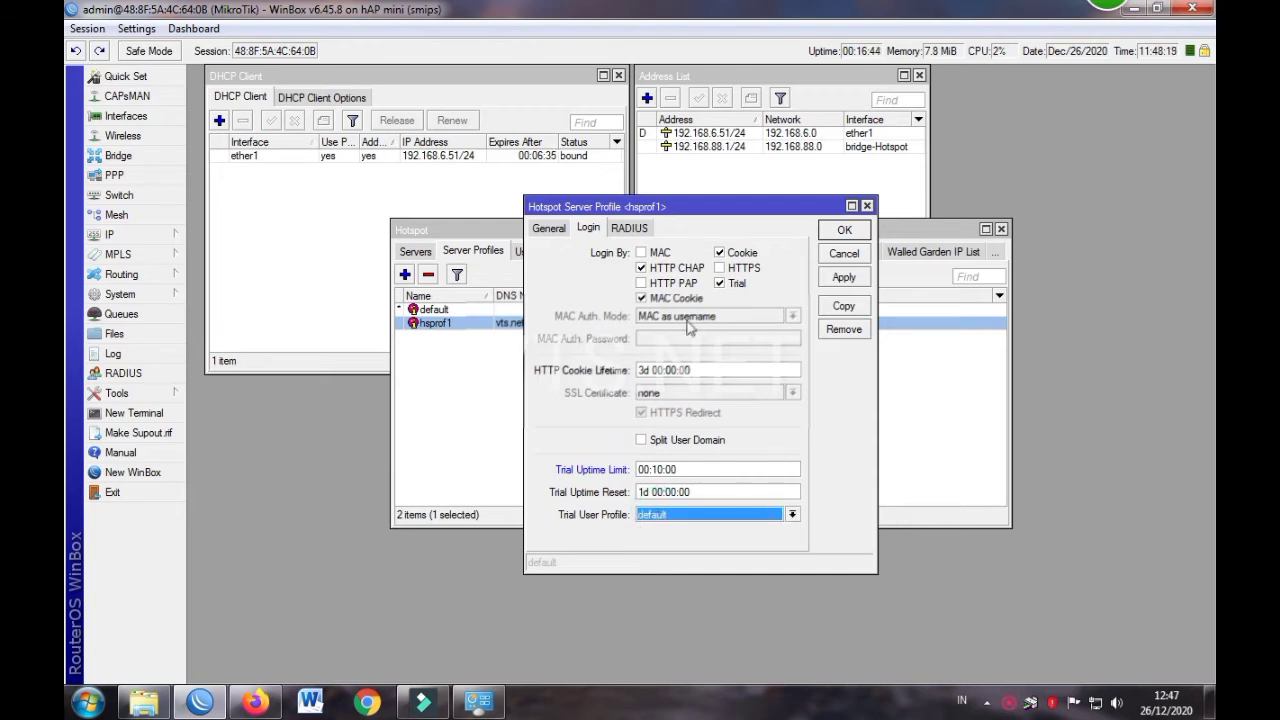
{"action": "left_click", "coordinate": [844, 231]}
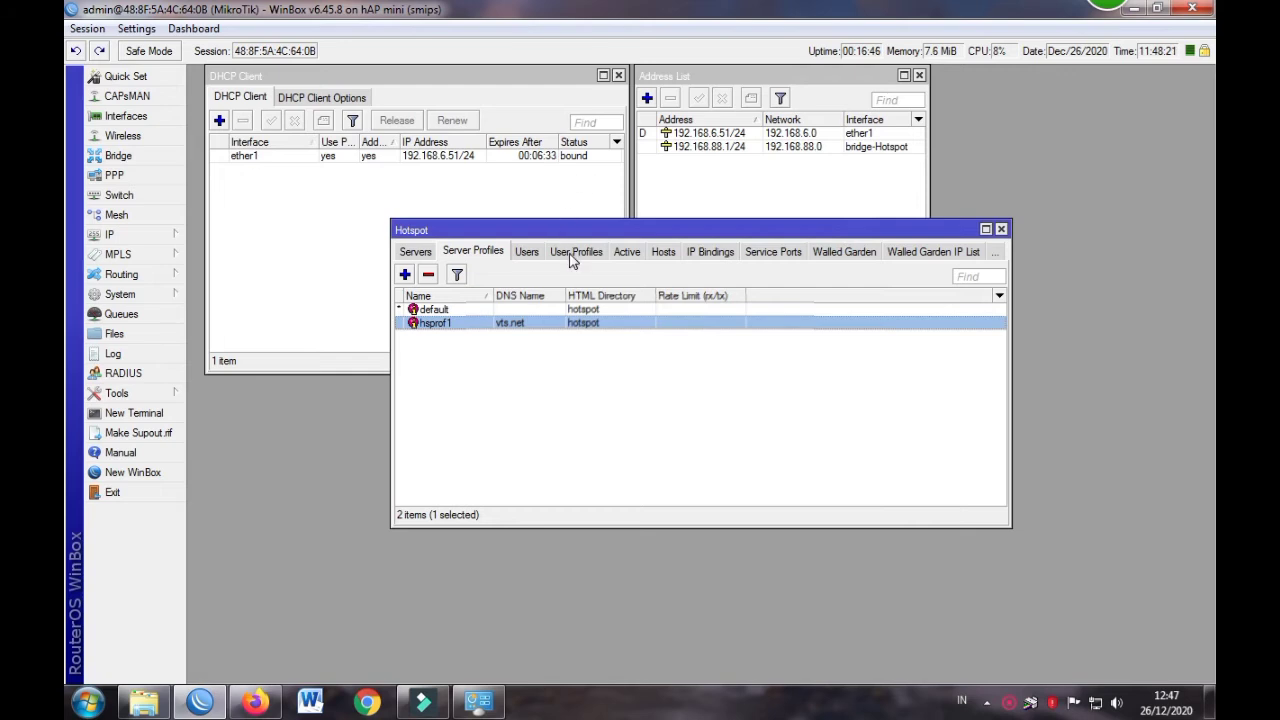
Add user profile '3 ribu' with address pool none and no idle or keepalive timeout
{"action": "left_click", "coordinate": [574, 256]}
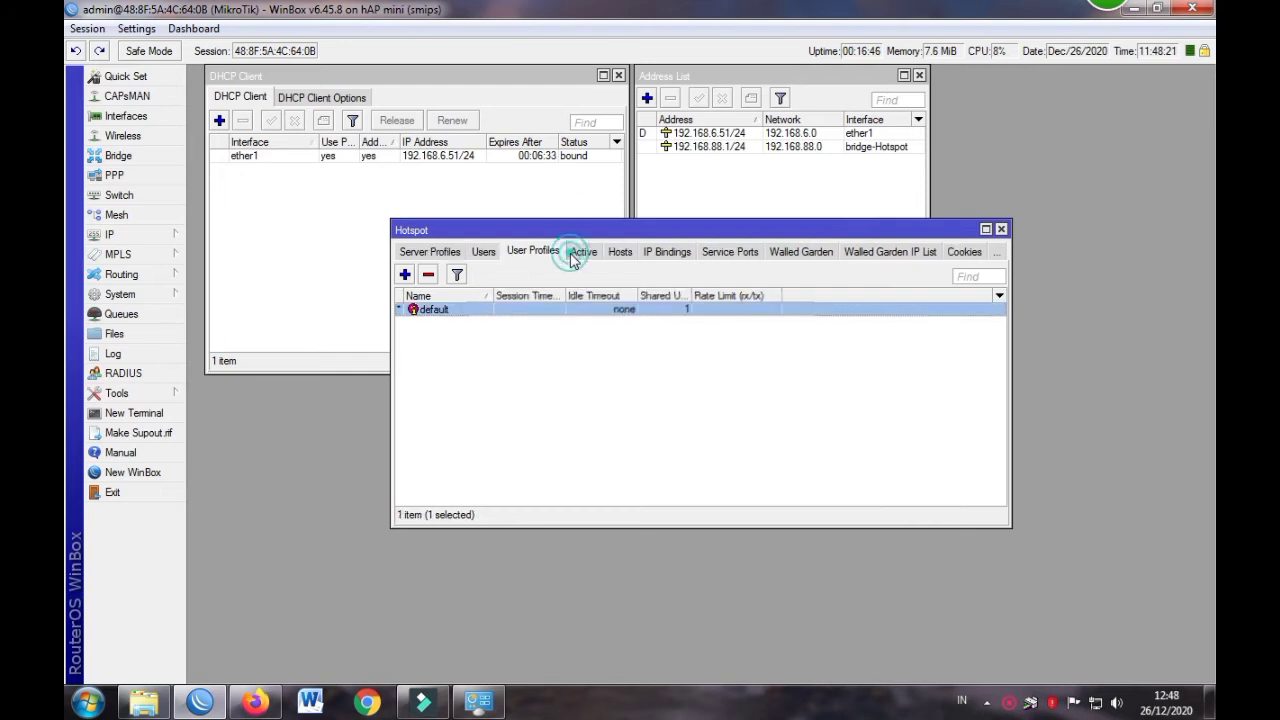
{"action": "left_click", "coordinate": [406, 275]}
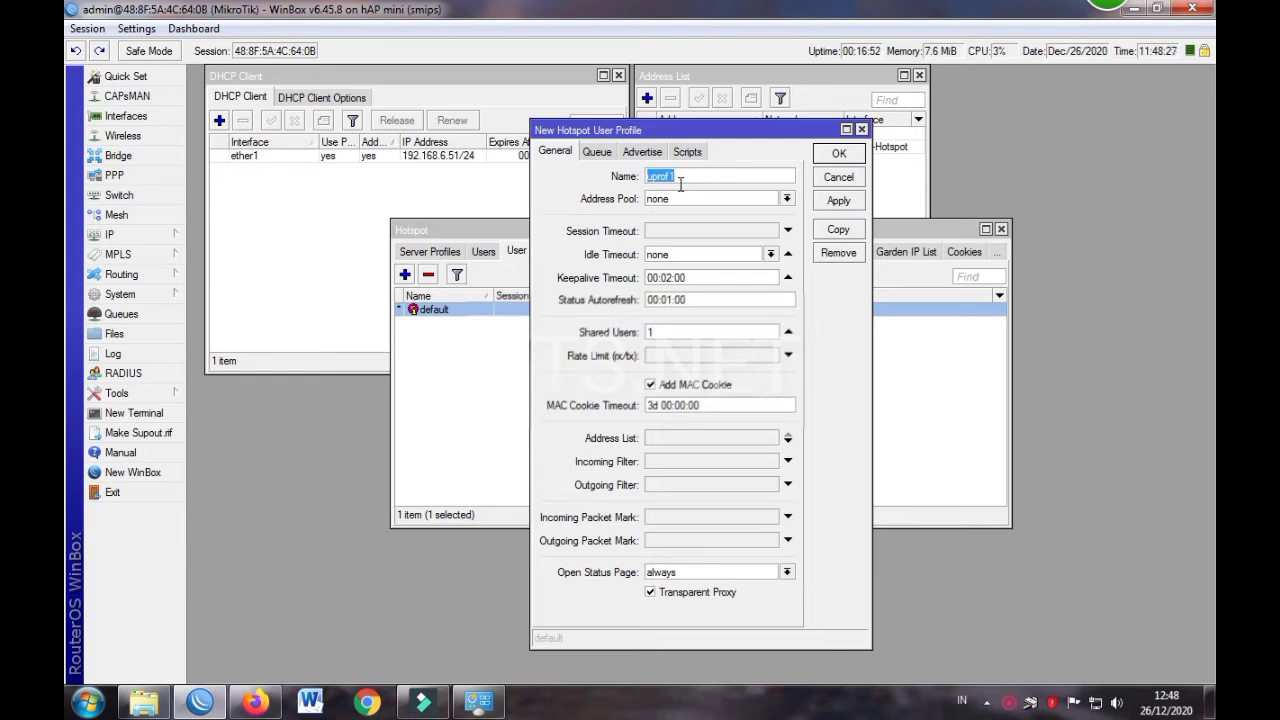
{"action": "type", "text": "3 ribu"}
{"action": "left_click", "coordinate": [694, 200]}
{"action": "left_click", "coordinate": [692, 212]}
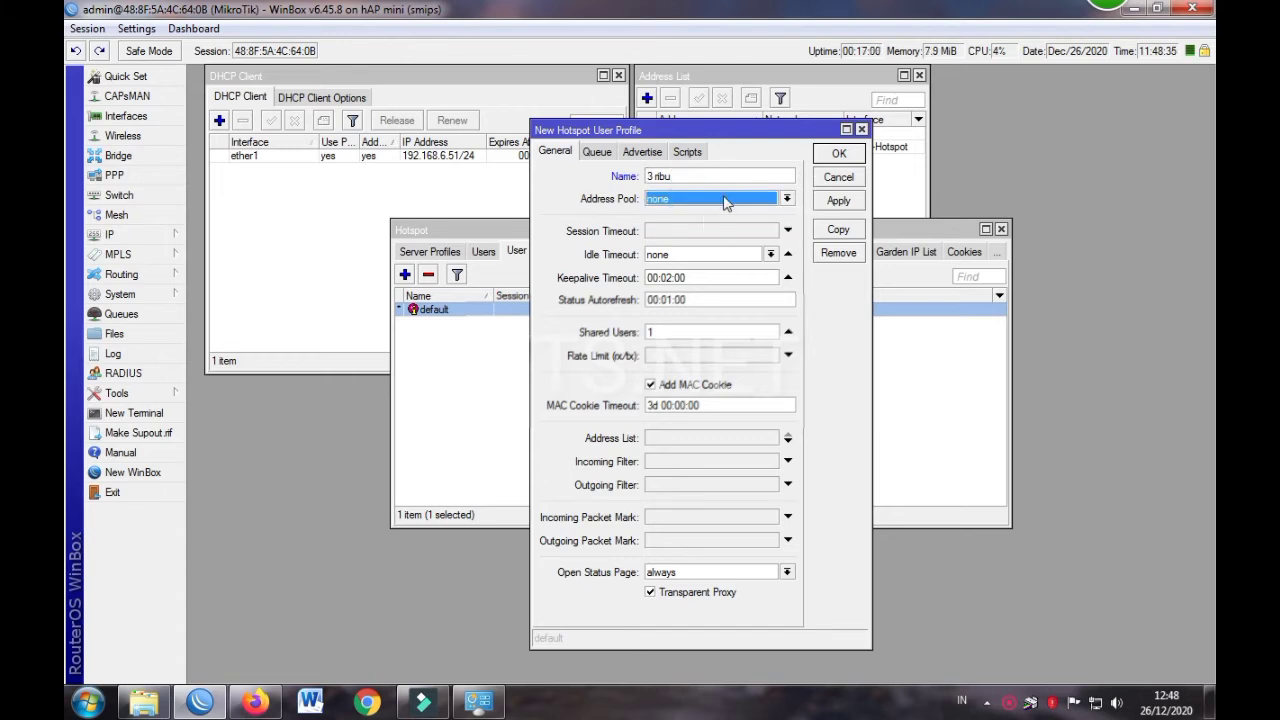
{"action": "left_click", "coordinate": [790, 275]}
{"action": "left_click", "coordinate": [788, 255]}
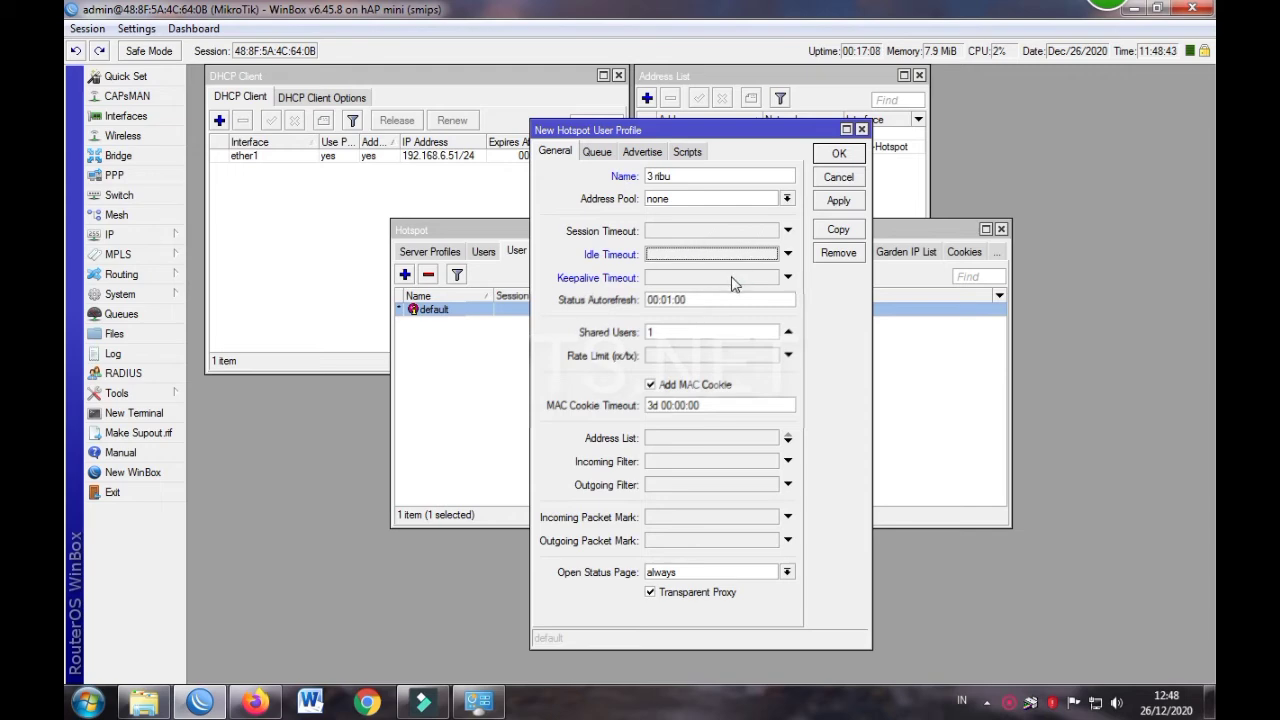
Give 3 ribu a 1d MAC cookie timeout, no transparent proxy, rate limit 2m/1m, and save
{"action": "left_click_drag", "start_coordinate": [676, 128], "coordinate": [649, 115]}
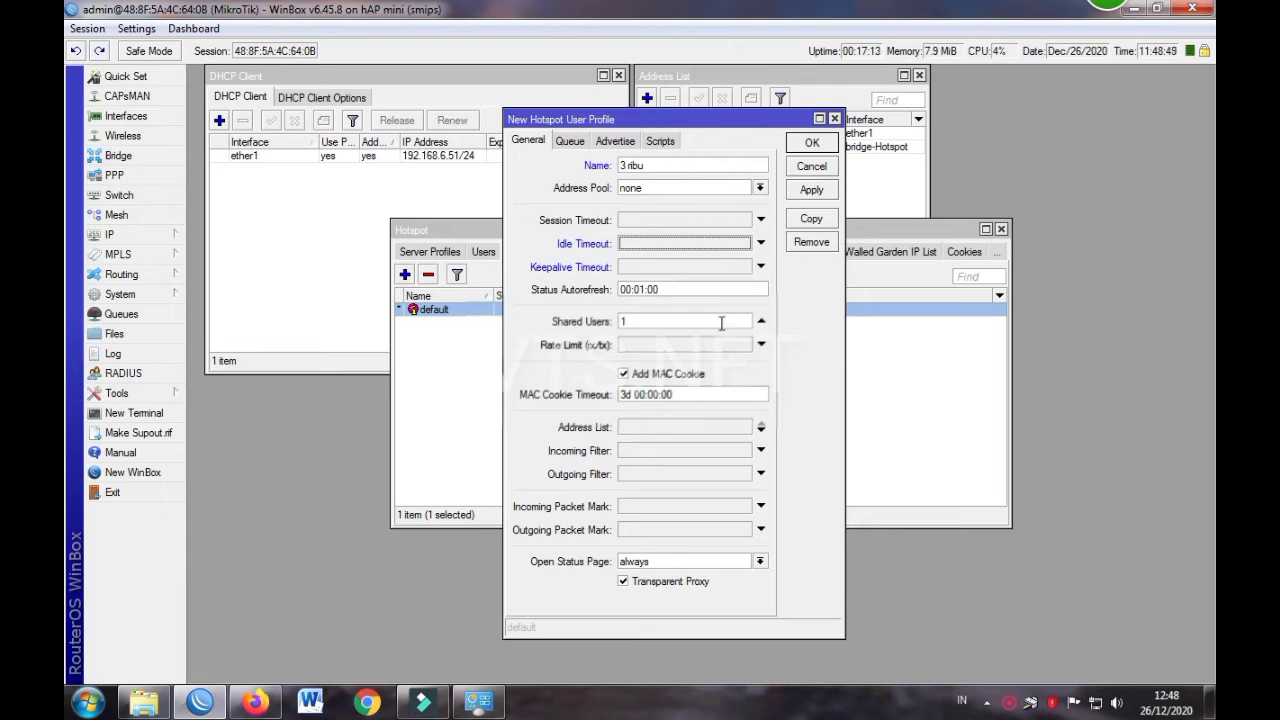
{"action": "double_click", "coordinate": [628, 394]}
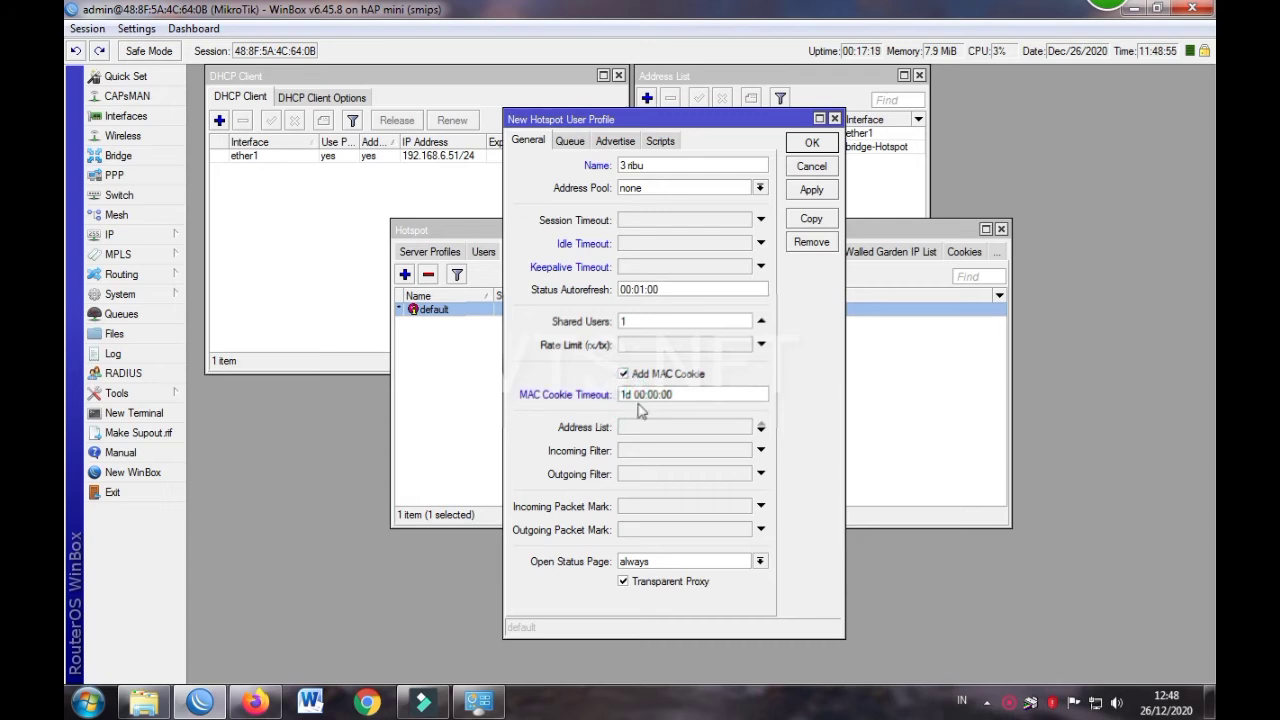
{"action": "left_click", "coordinate": [624, 583]}
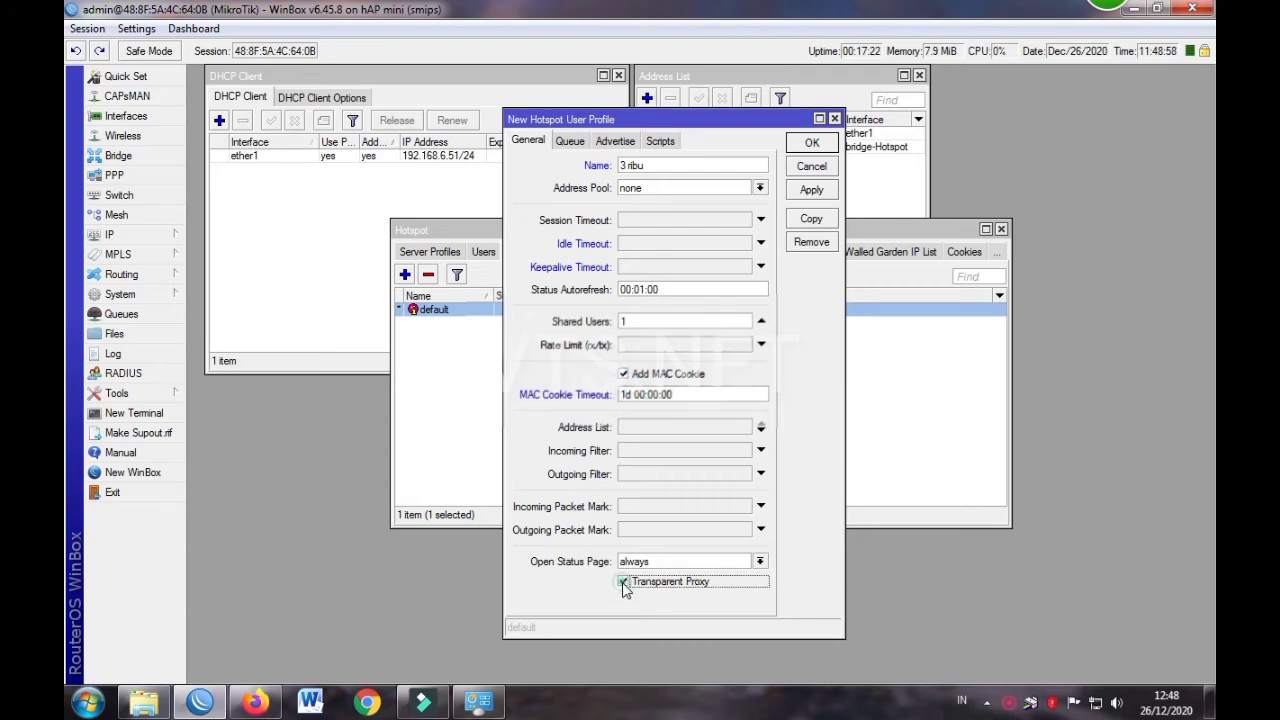
{"action": "left_click", "coordinate": [660, 345]}
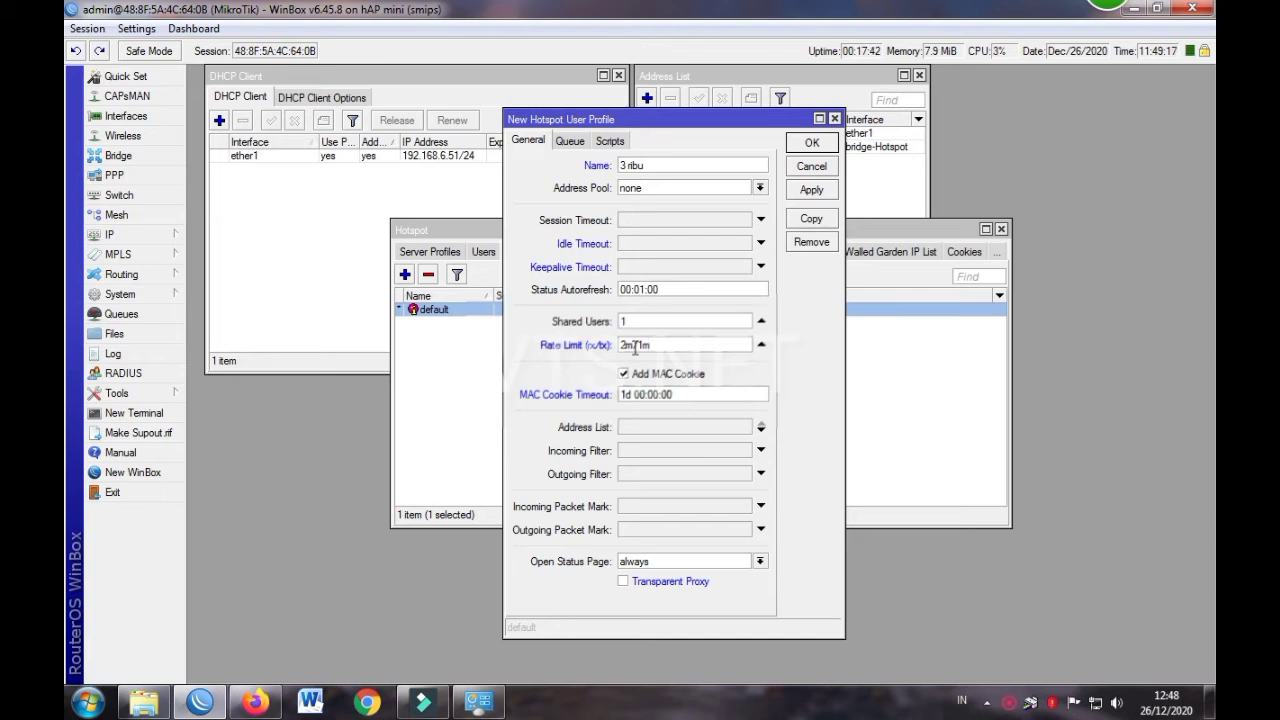
{"action": "left_click", "coordinate": [810, 192]}
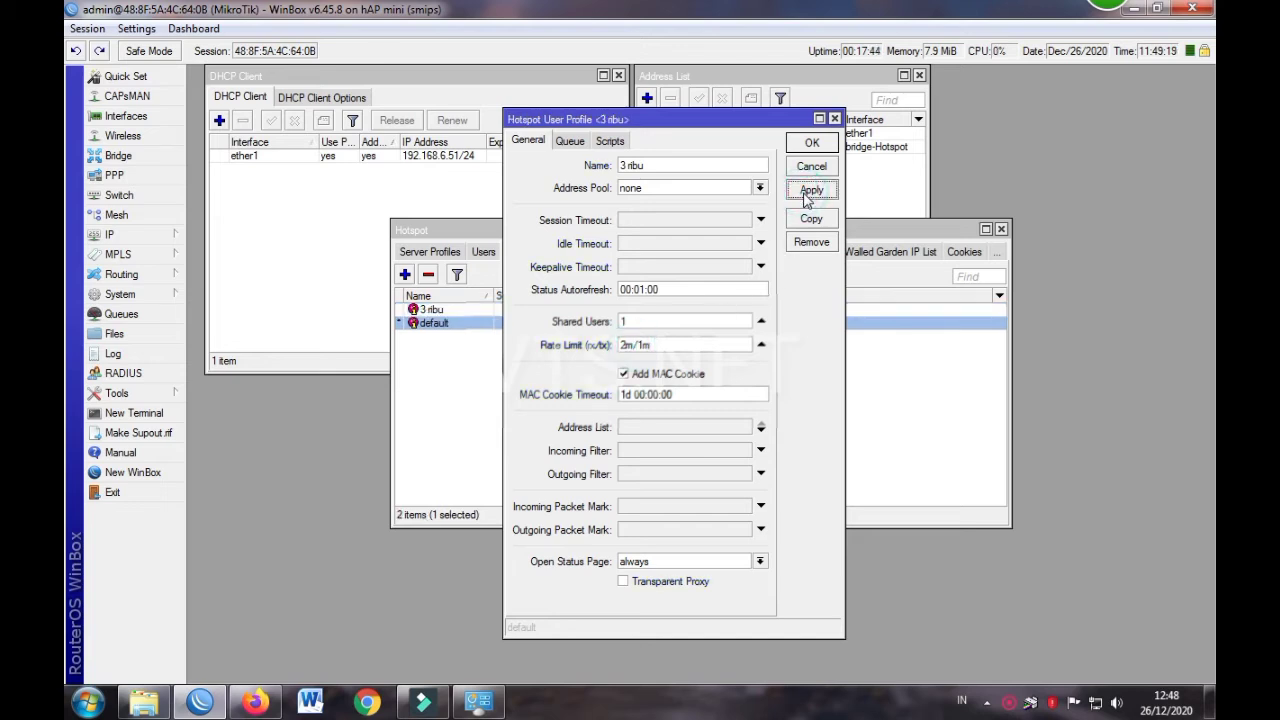
{"action": "left_click", "coordinate": [812, 143]}
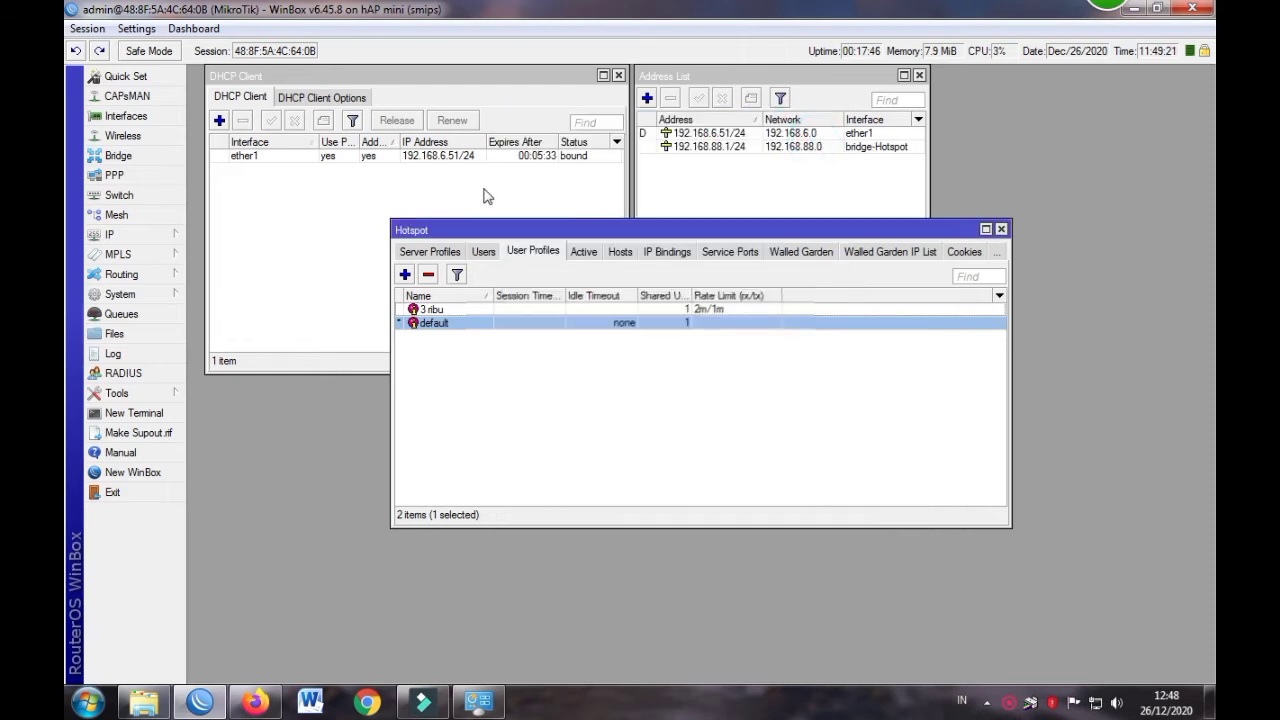
Create user profile TRIAL: pool none, no timeouts, 1M/1M rate limit, 1d MAC cookie, no transparent proxy
{"action": "left_click", "coordinate": [405, 275]}
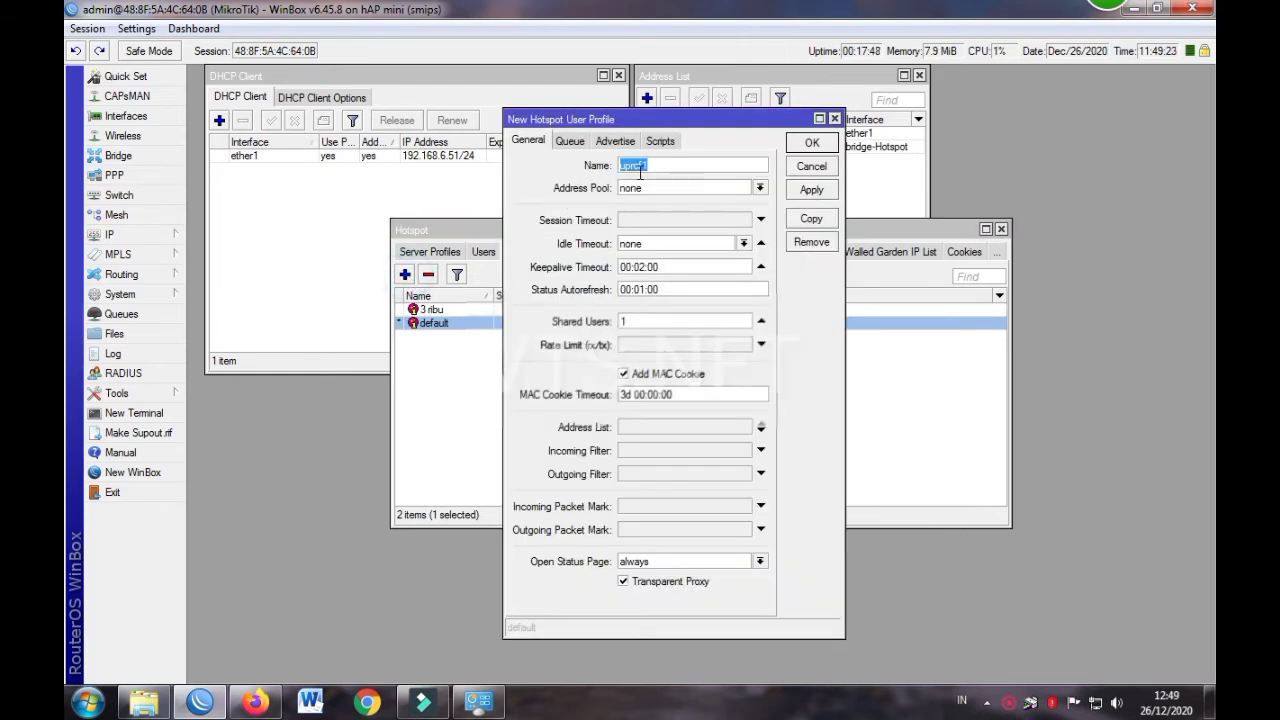
{"action": "type", "text": "TRIAL"}
{"action": "left_click", "coordinate": [646, 191]}
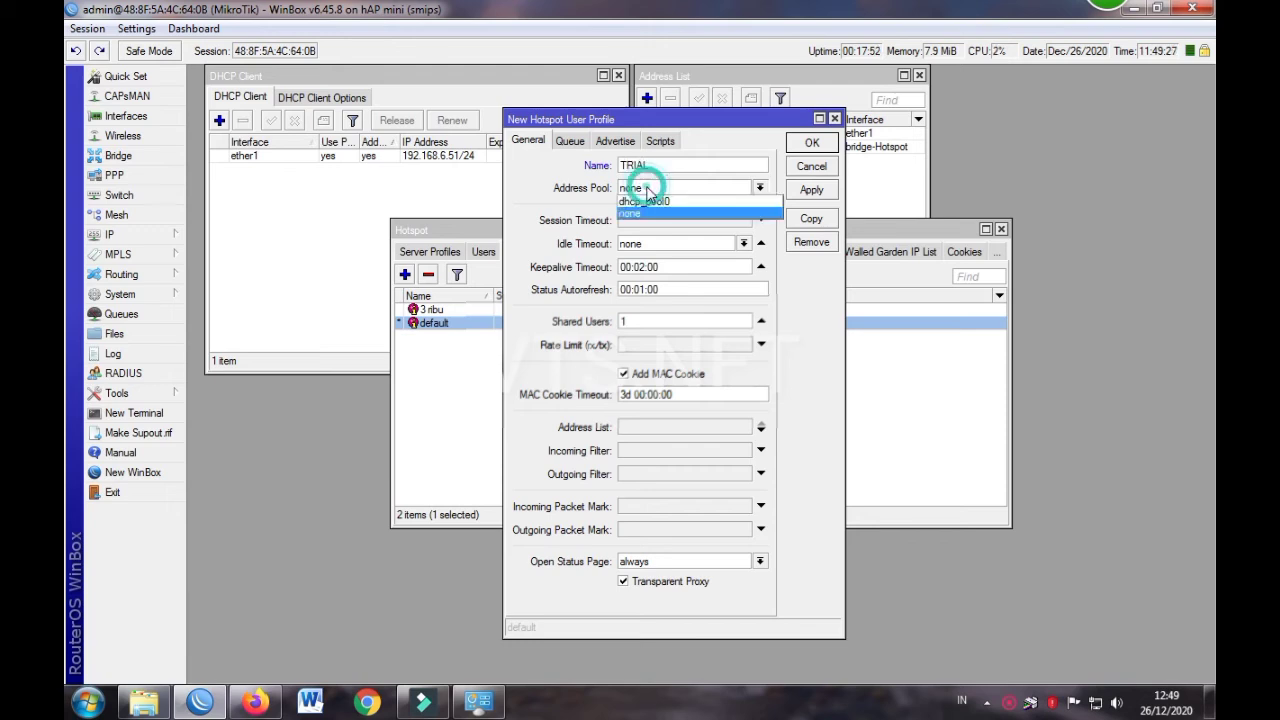
{"action": "left_click", "coordinate": [655, 196]}
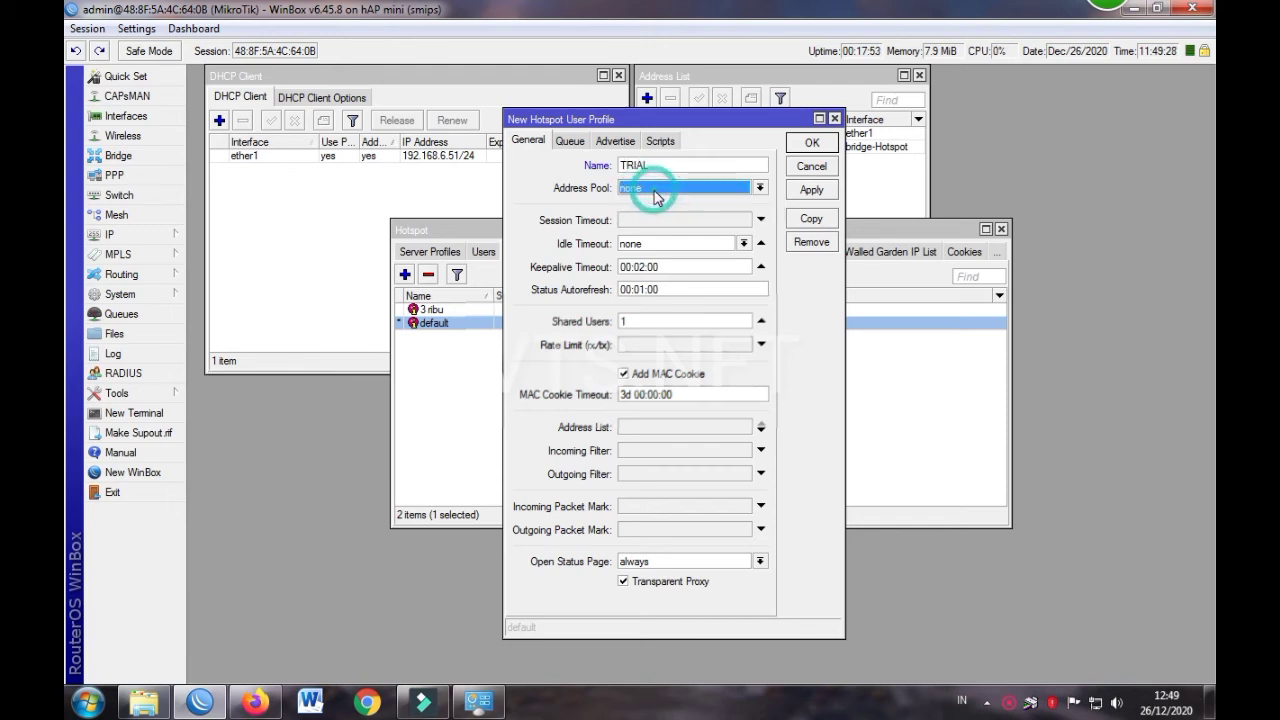
{"action": "left_click", "coordinate": [761, 243]}
{"action": "left_click", "coordinate": [761, 267]}
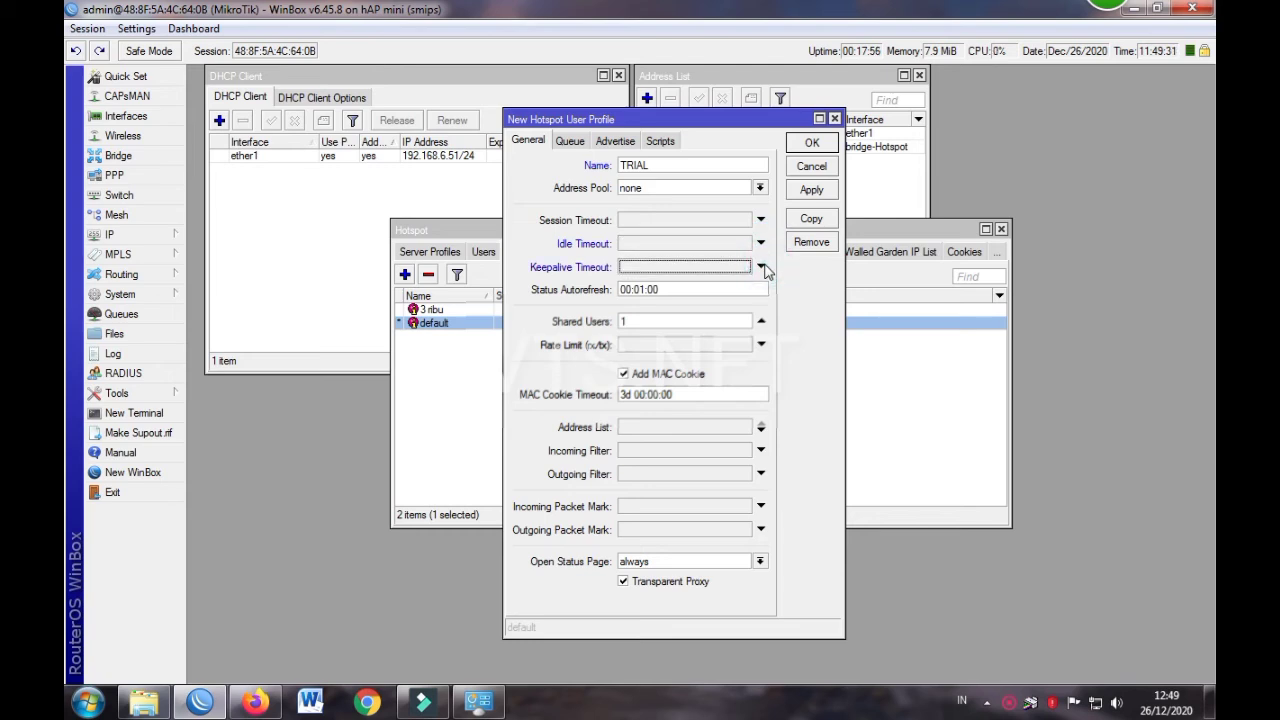
{"action": "left_click", "coordinate": [629, 346]}
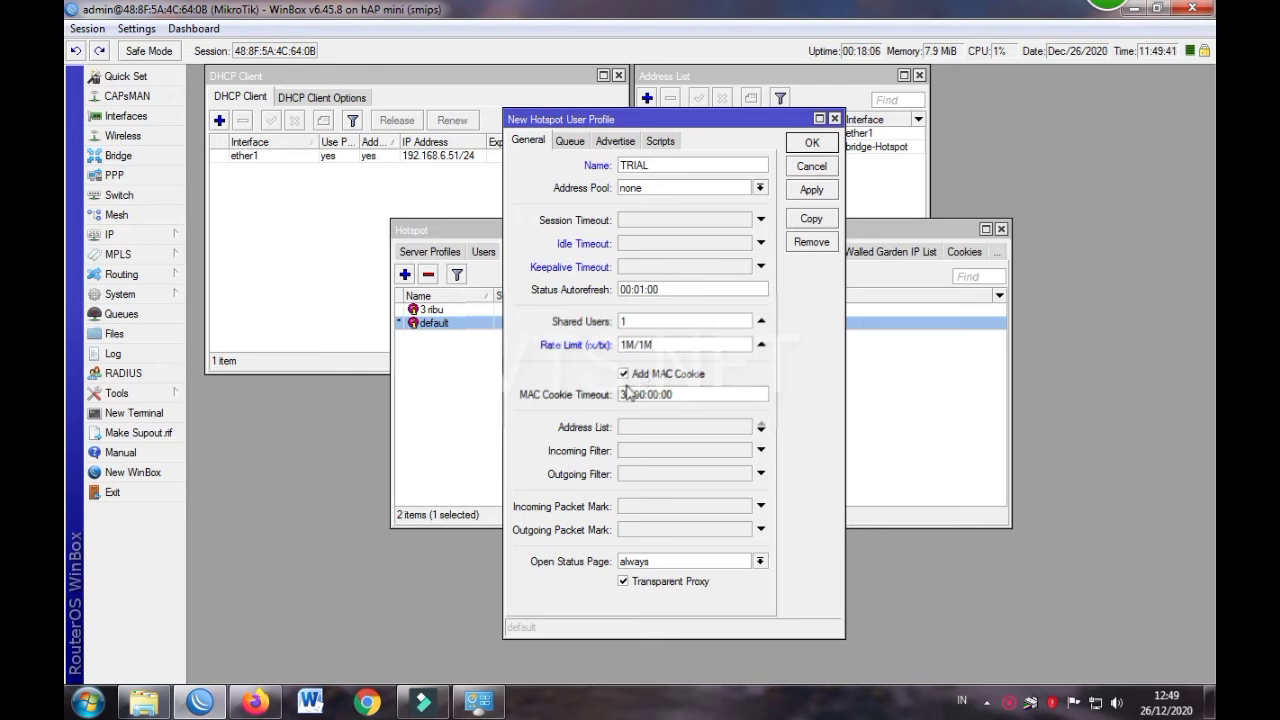
{"action": "left_click_drag", "start_coordinate": [627, 395], "coordinate": [613, 396]}
{"action": "type", "text": "1"}
{"action": "left_click", "coordinate": [624, 581]}
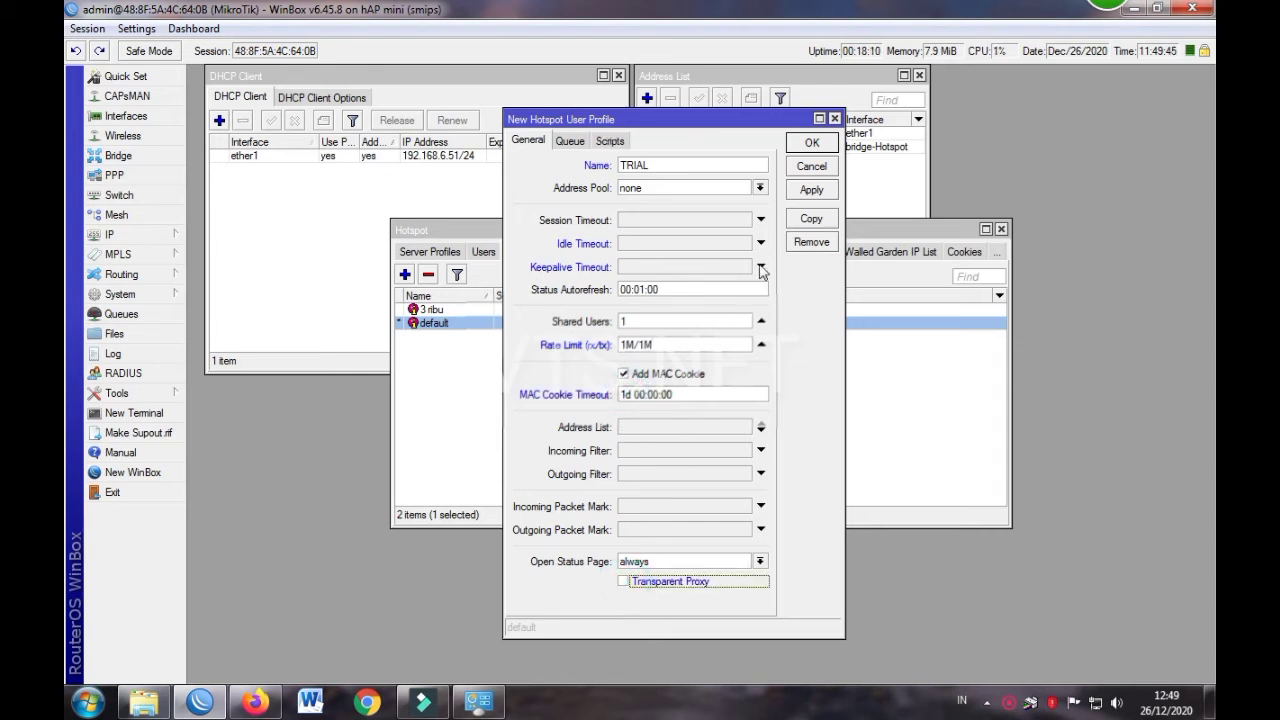
{"action": "left_click", "coordinate": [811, 143]}
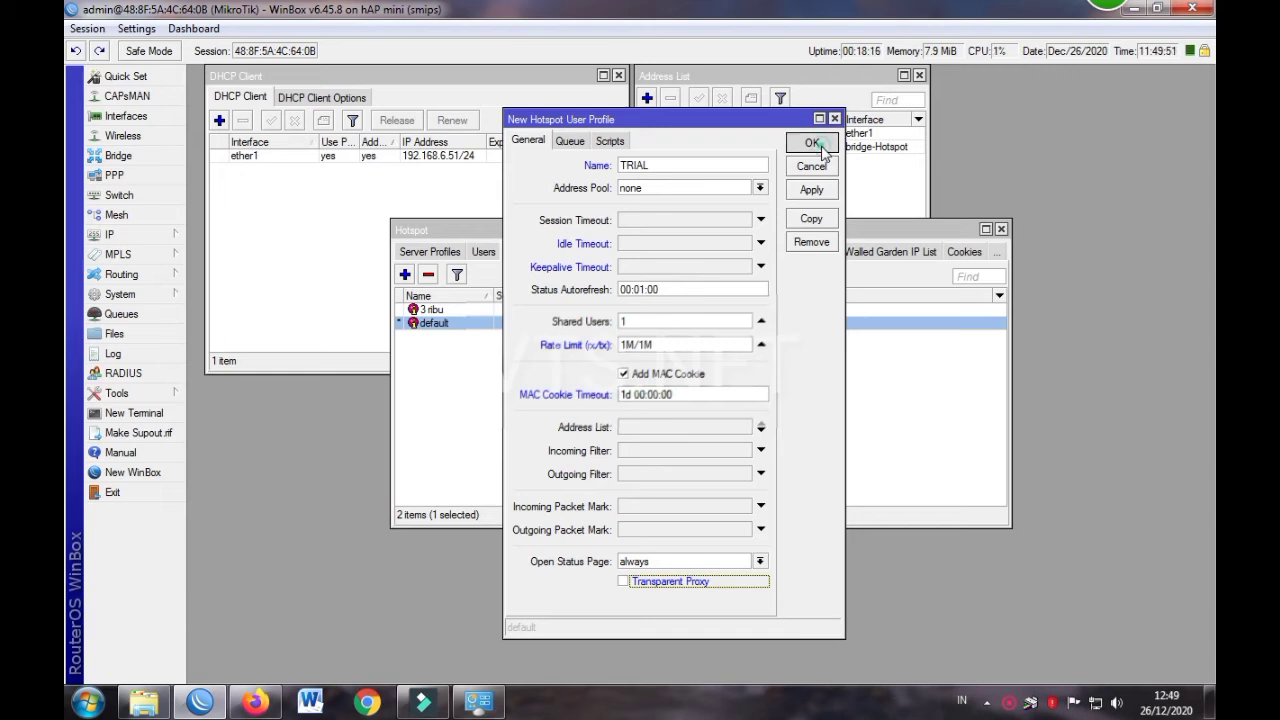
Change the 3 ribu profile's rate limit to 2M/1M
{"action": "double_click", "coordinate": [448, 311]}
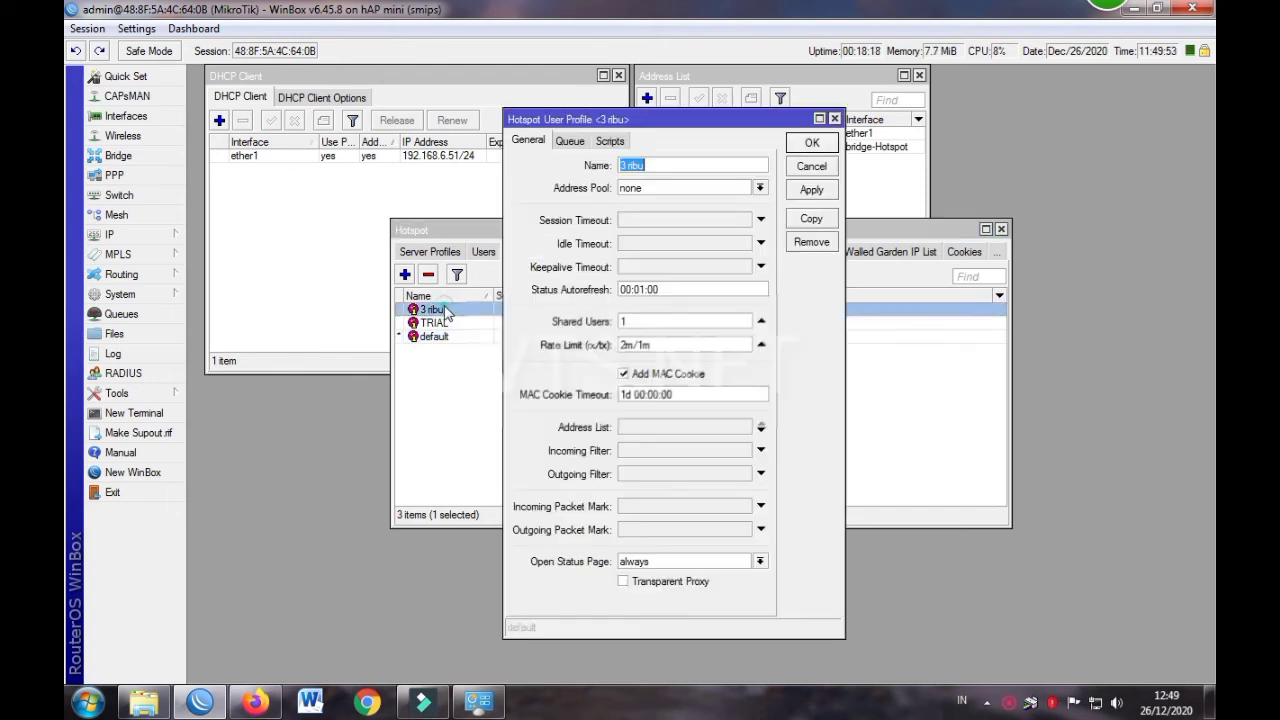
{"action": "double_click", "coordinate": [663, 345]}
{"action": "type", "text": "2"}
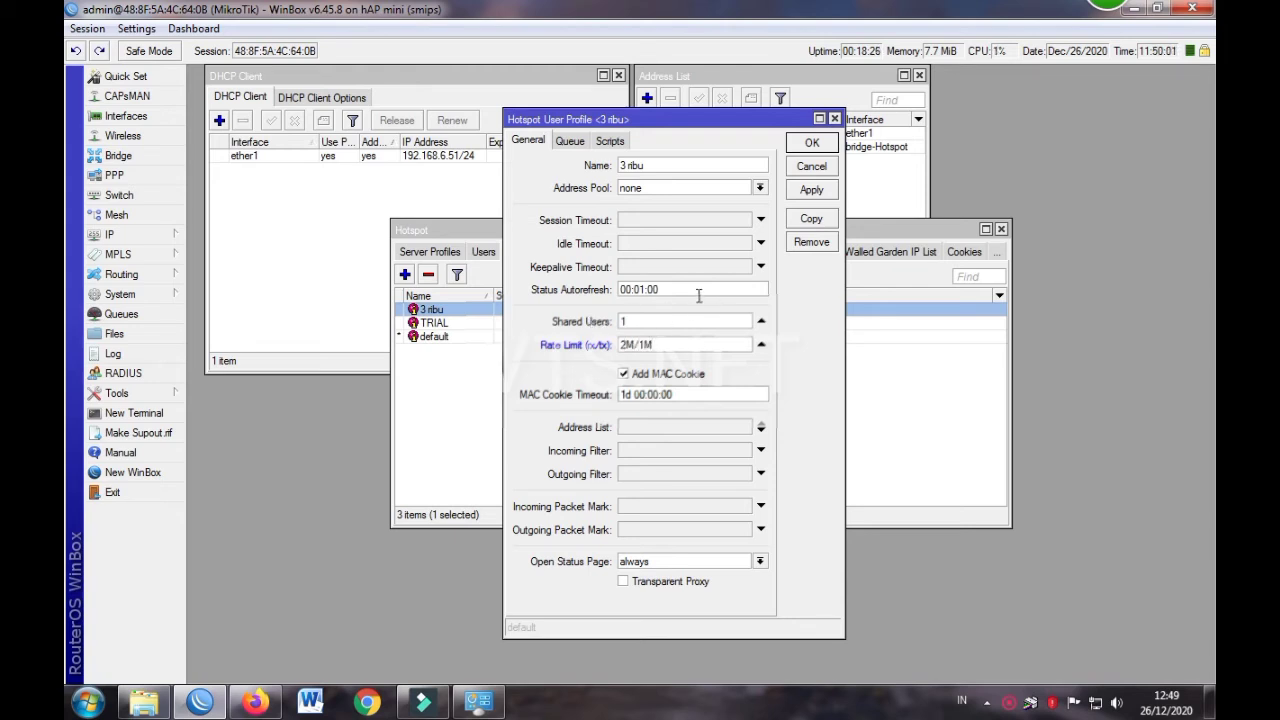
{"action": "left_click", "coordinate": [812, 144]}
{"action": "left_click", "coordinate": [482, 251]}
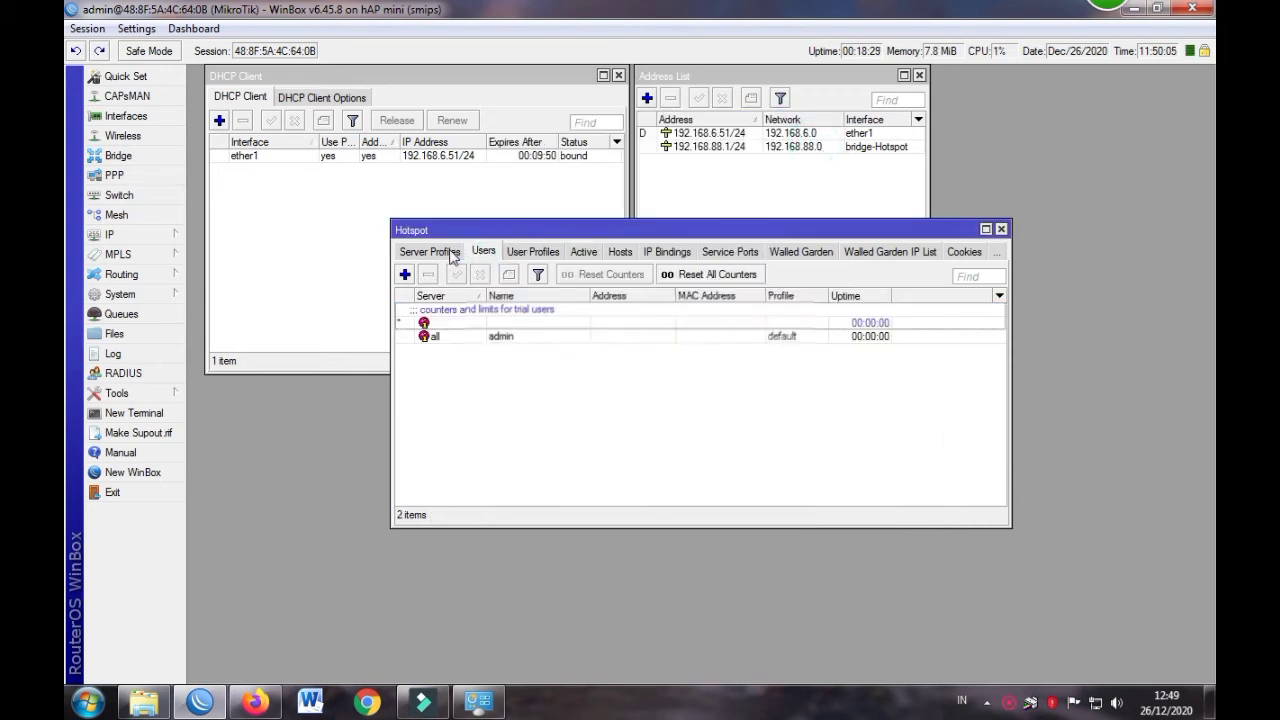
Set hsprof1's trial user profile to TRIAL and save it
{"action": "left_click", "coordinate": [450, 254]}
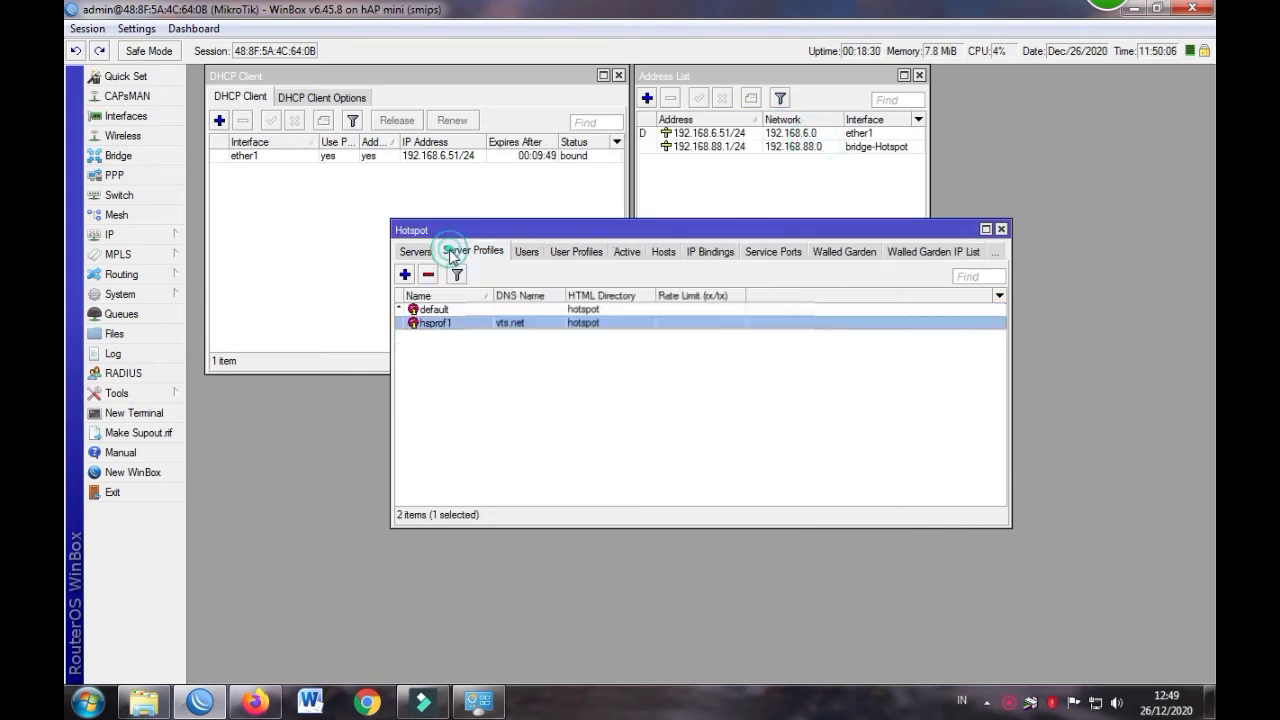
{"action": "double_click", "coordinate": [459, 323]}
{"action": "left_click", "coordinate": [651, 515]}
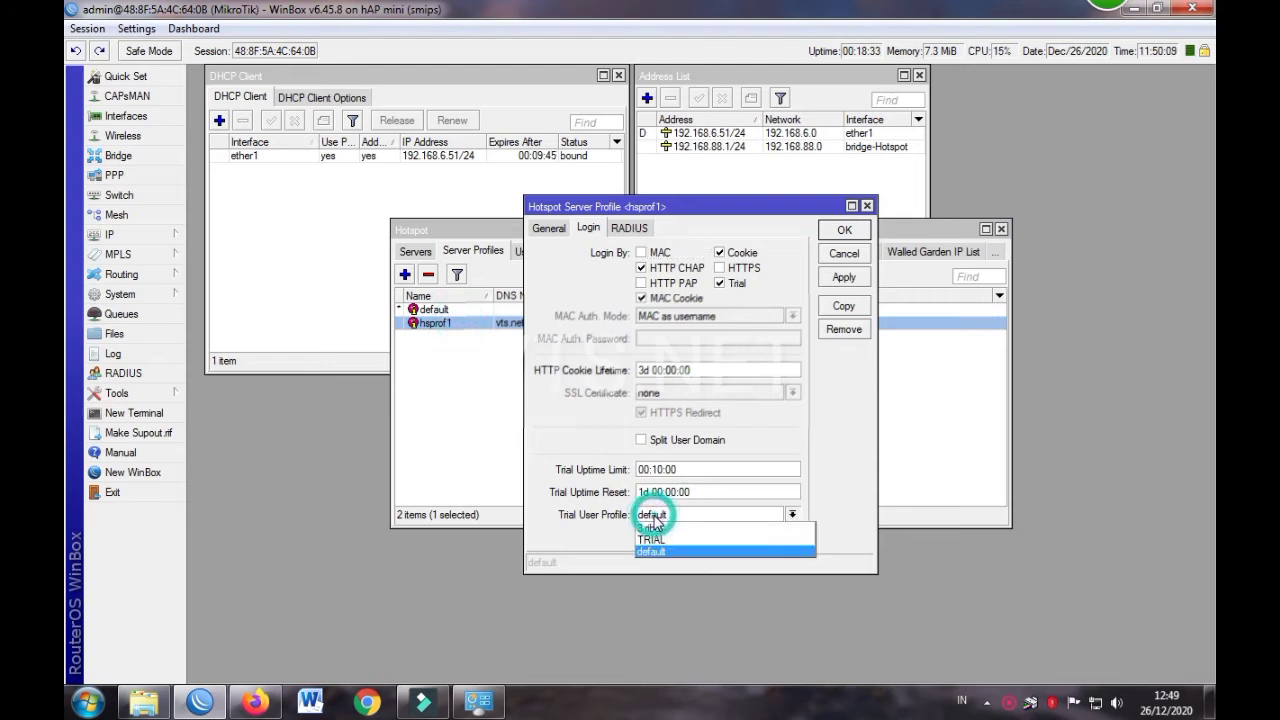
{"action": "left_click", "coordinate": [660, 539]}
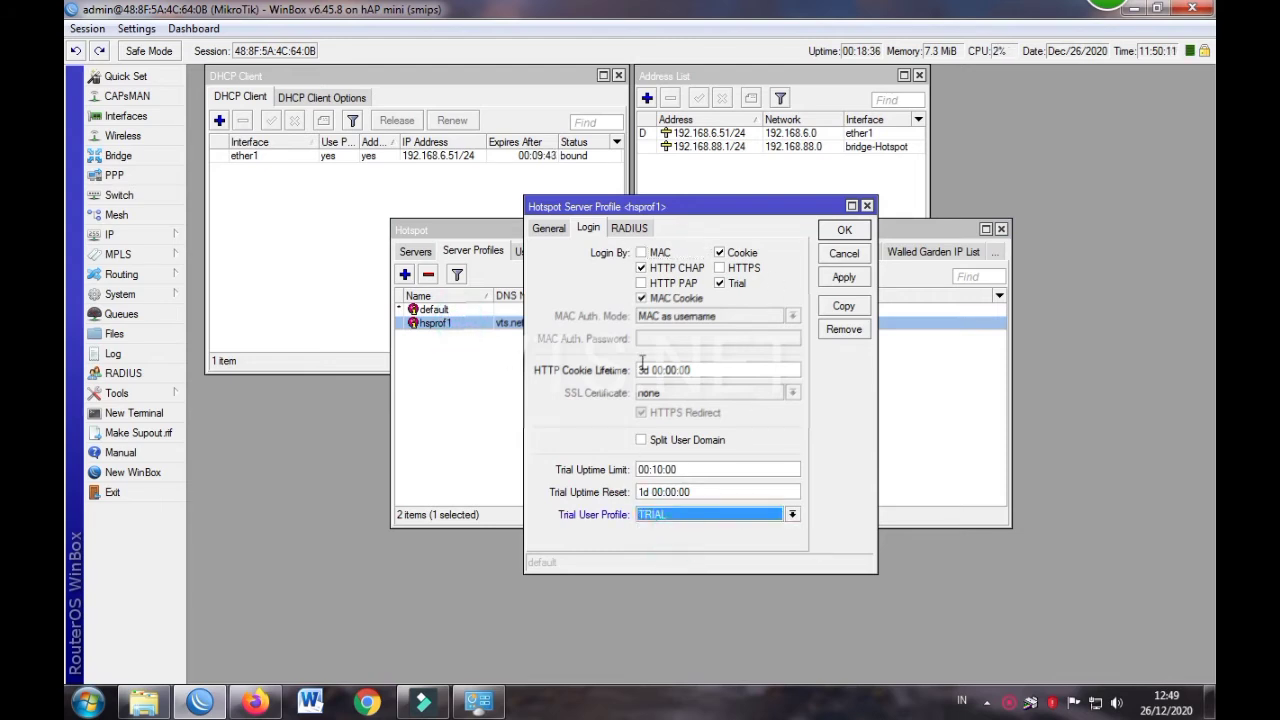
{"action": "left_click", "coordinate": [548, 228]}
{"action": "left_click", "coordinate": [844, 229]}
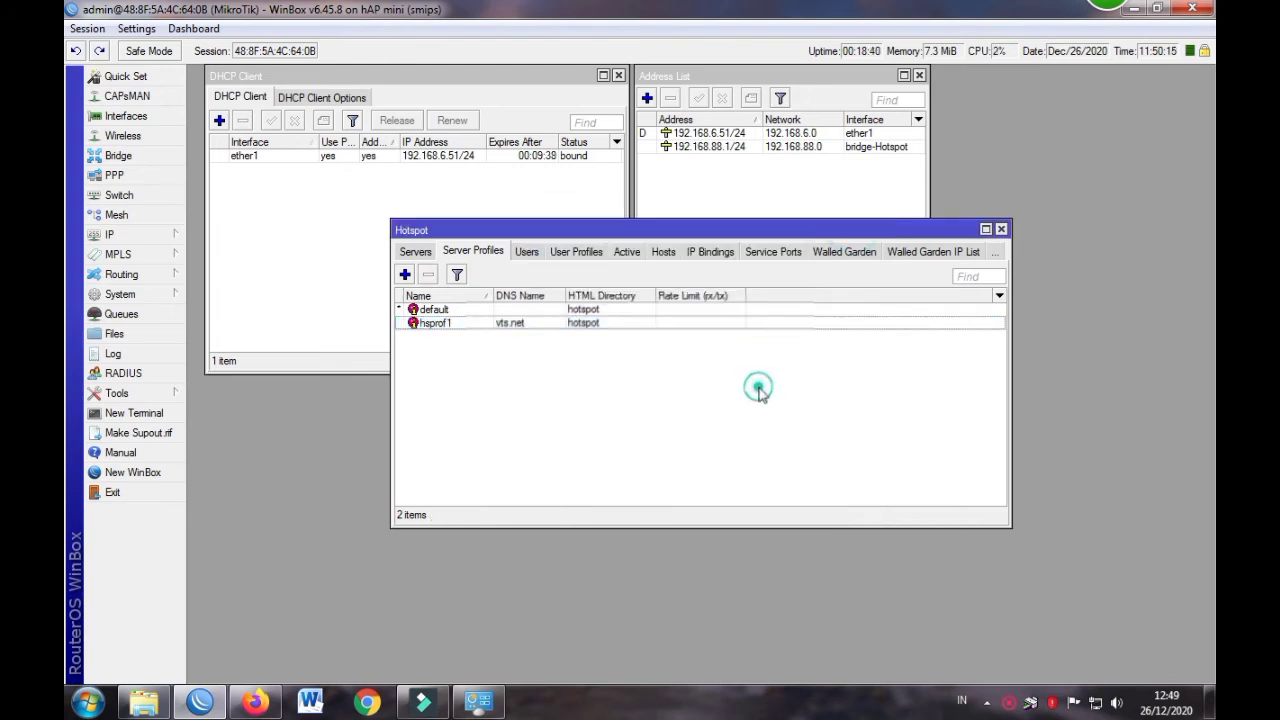
Assign hotspot user admin the 3 ribu profile, then start a new hotspot user
{"action": "left_click", "coordinate": [528, 252]}
{"action": "double_click", "coordinate": [503, 337]}
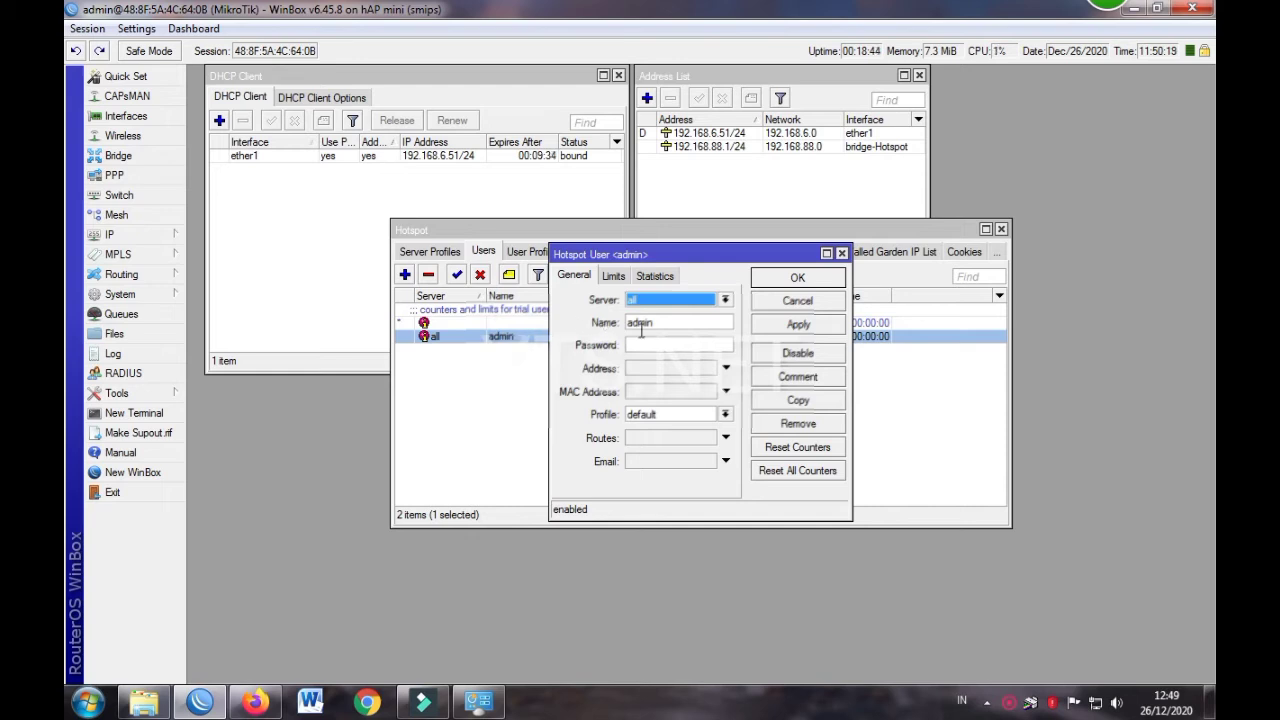
{"action": "left_click", "coordinate": [660, 414]}
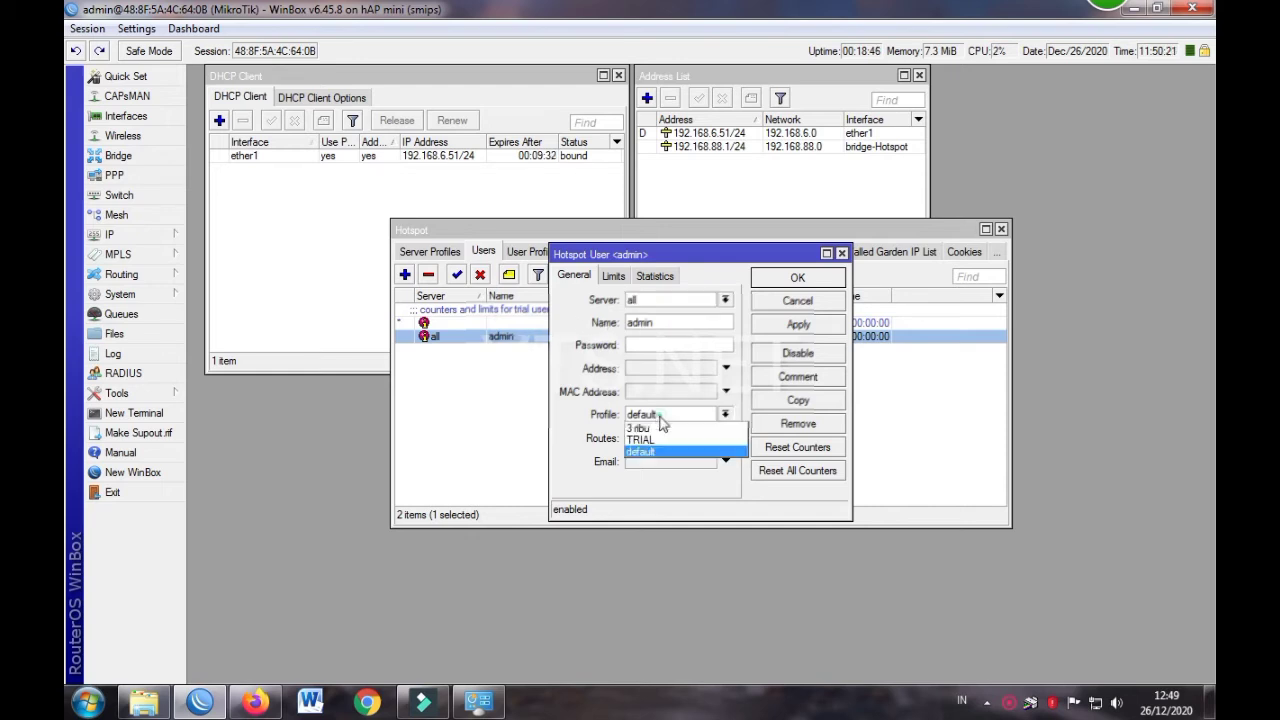
{"action": "left_click", "coordinate": [660, 430]}
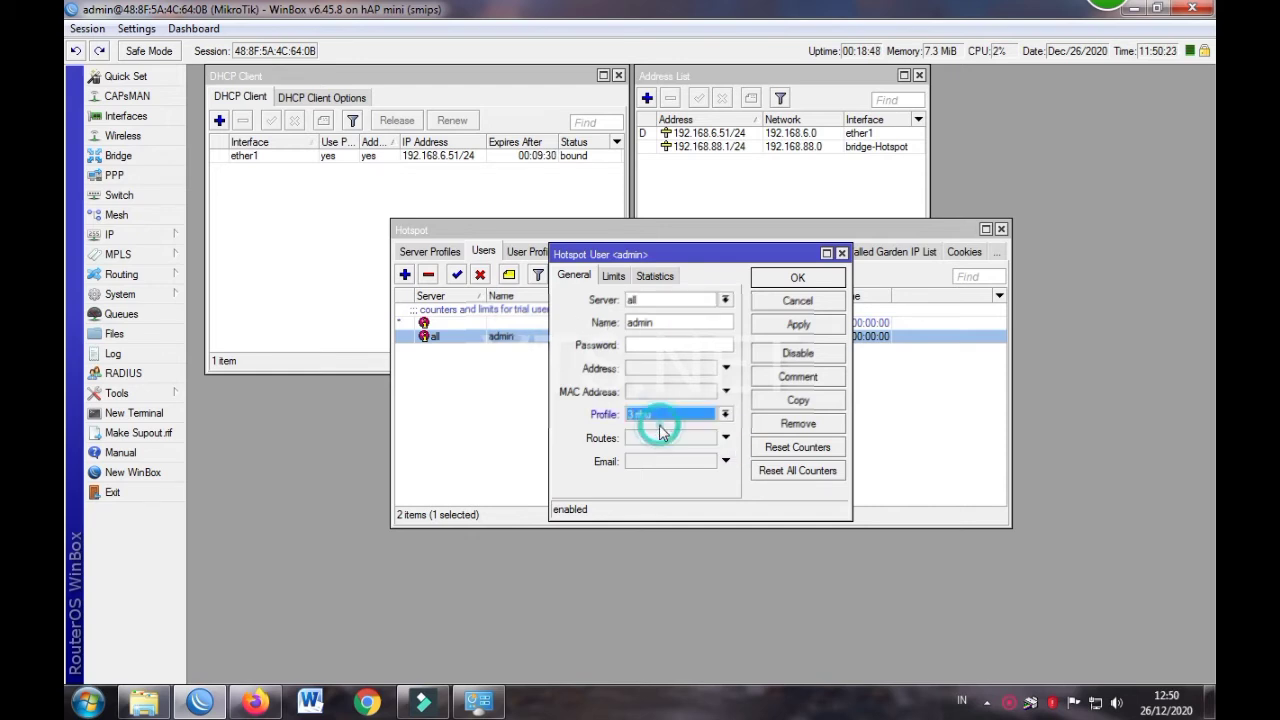
{"action": "left_click", "coordinate": [614, 276]}
{"action": "left_click", "coordinate": [646, 278]}
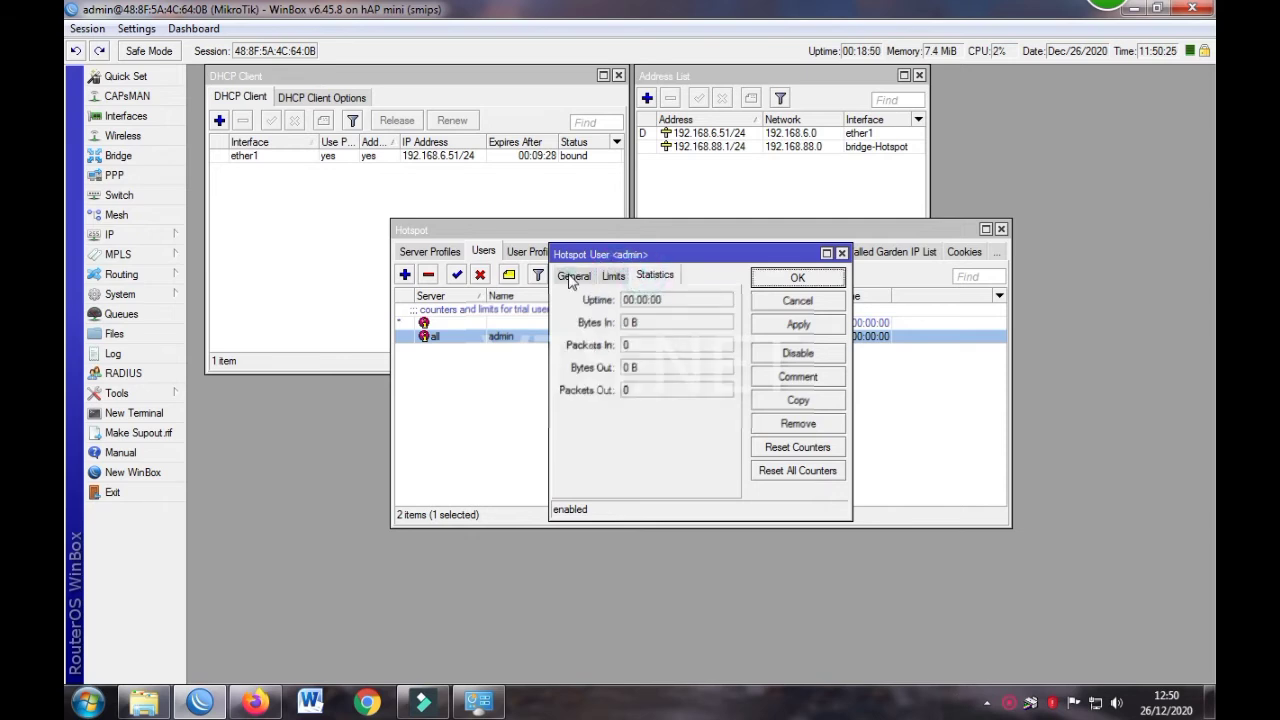
{"action": "left_click", "coordinate": [797, 278]}
{"action": "left_click", "coordinate": [810, 393]}
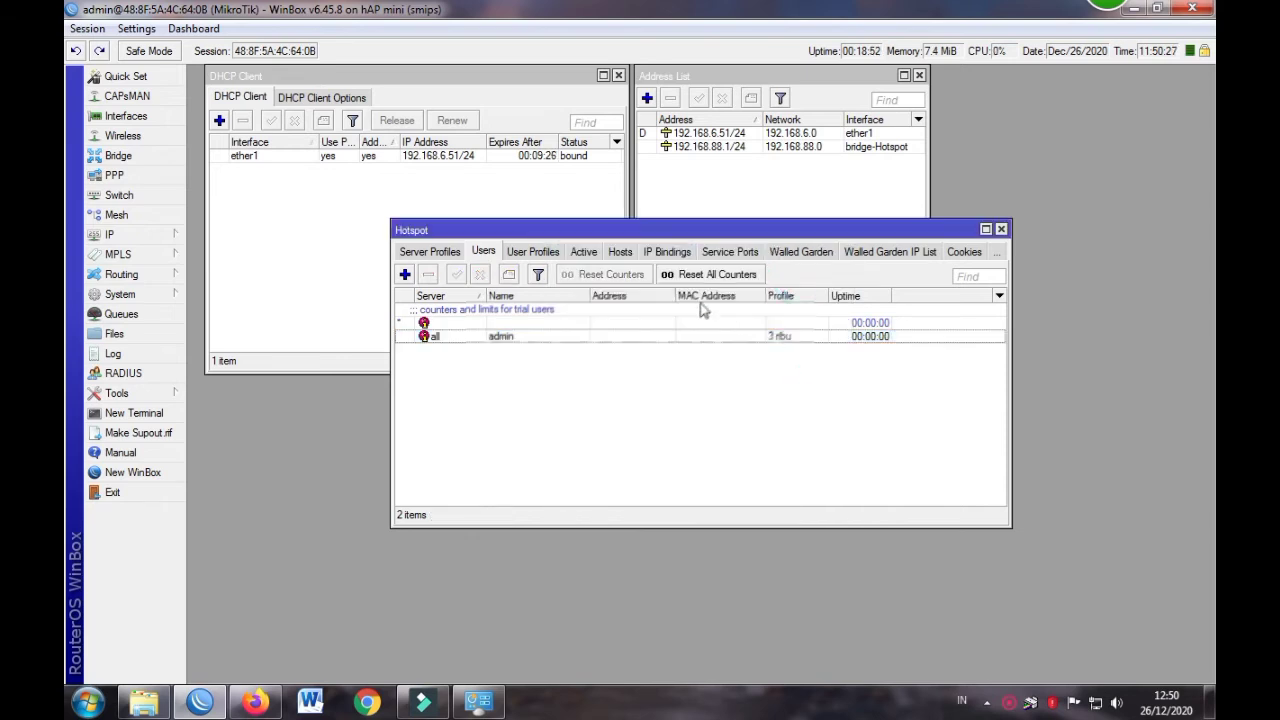
{"action": "left_click", "coordinate": [405, 274]}
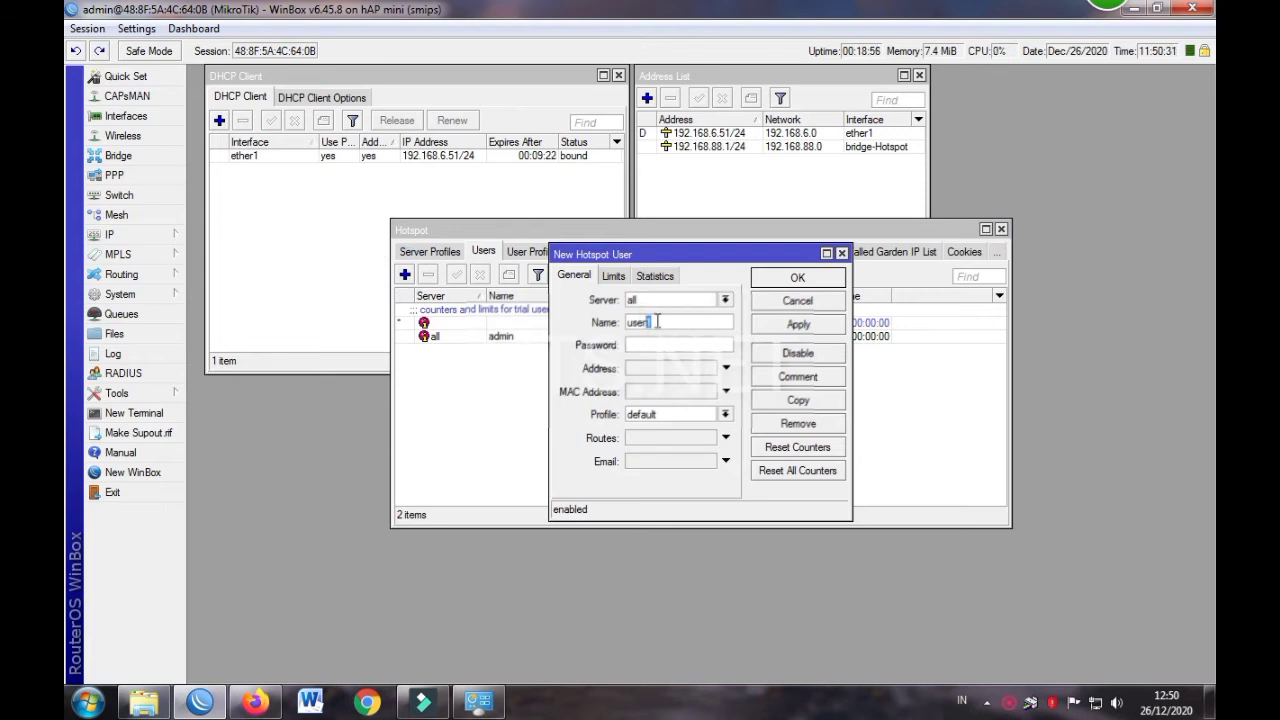
Create a new hotspot user named '123' with its password set
{"action": "double_click", "coordinate": [657, 321]}
{"action": "type", "text": "123"}
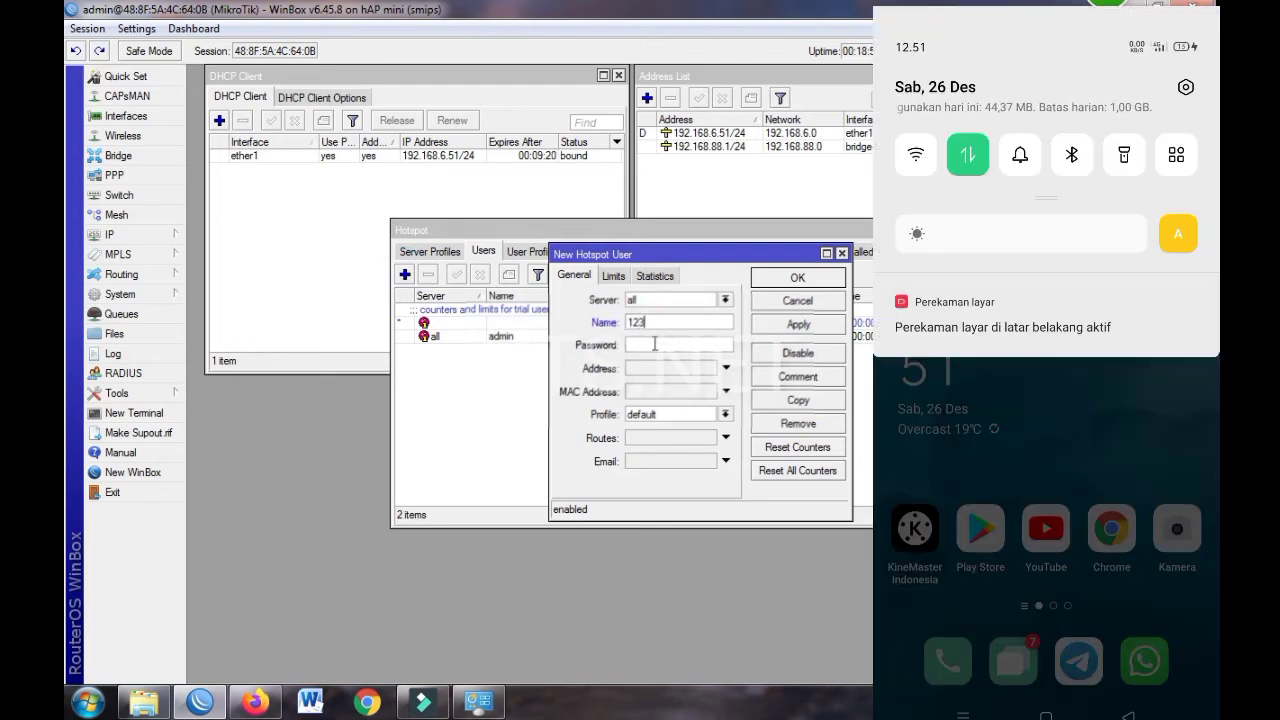
{"action": "left_click", "coordinate": [654, 344]}
{"action": "type", "text": "123"}
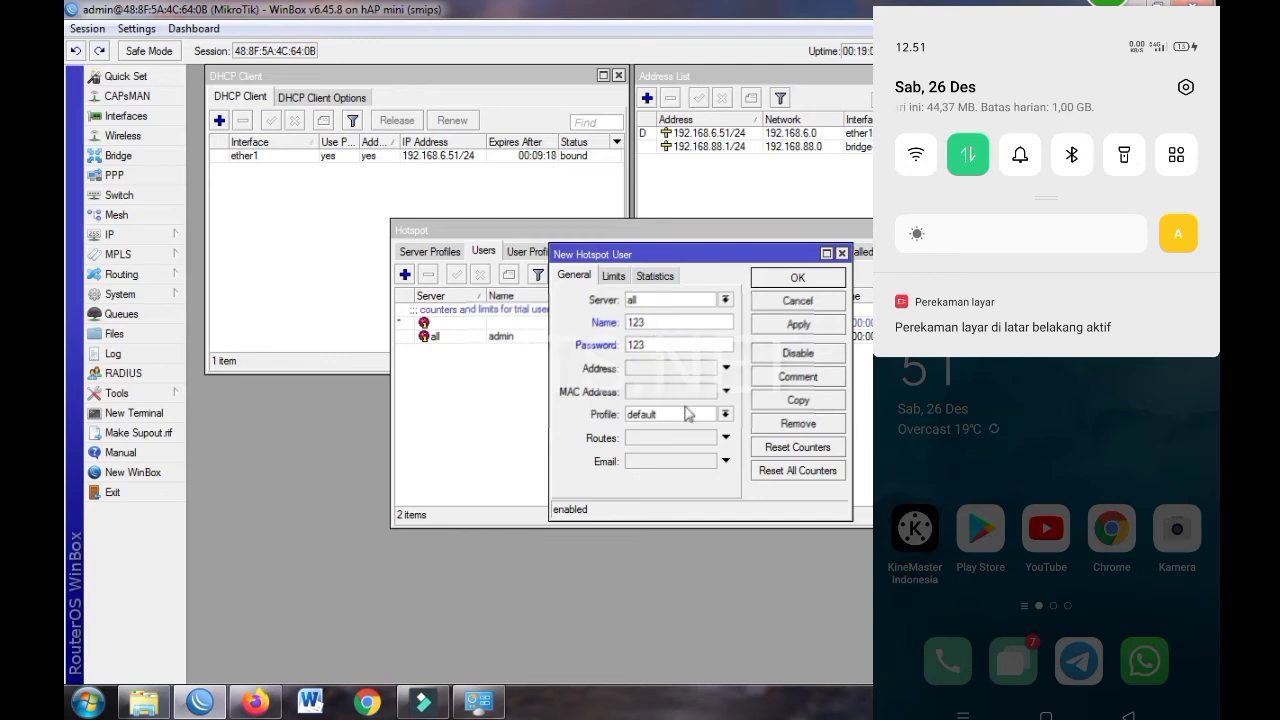
{"action": "left_click", "coordinate": [687, 414]}
{"action": "left_click", "coordinate": [680, 448]}
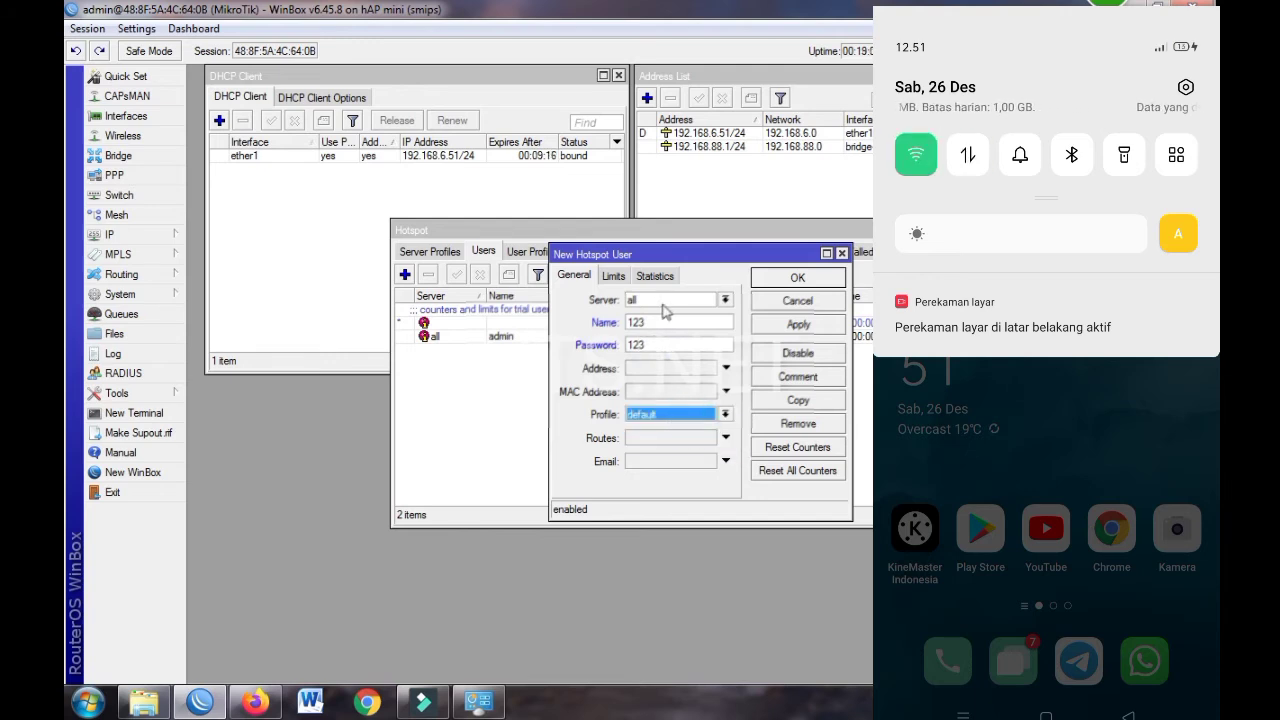
{"action": "left_click", "coordinate": [789, 277]}
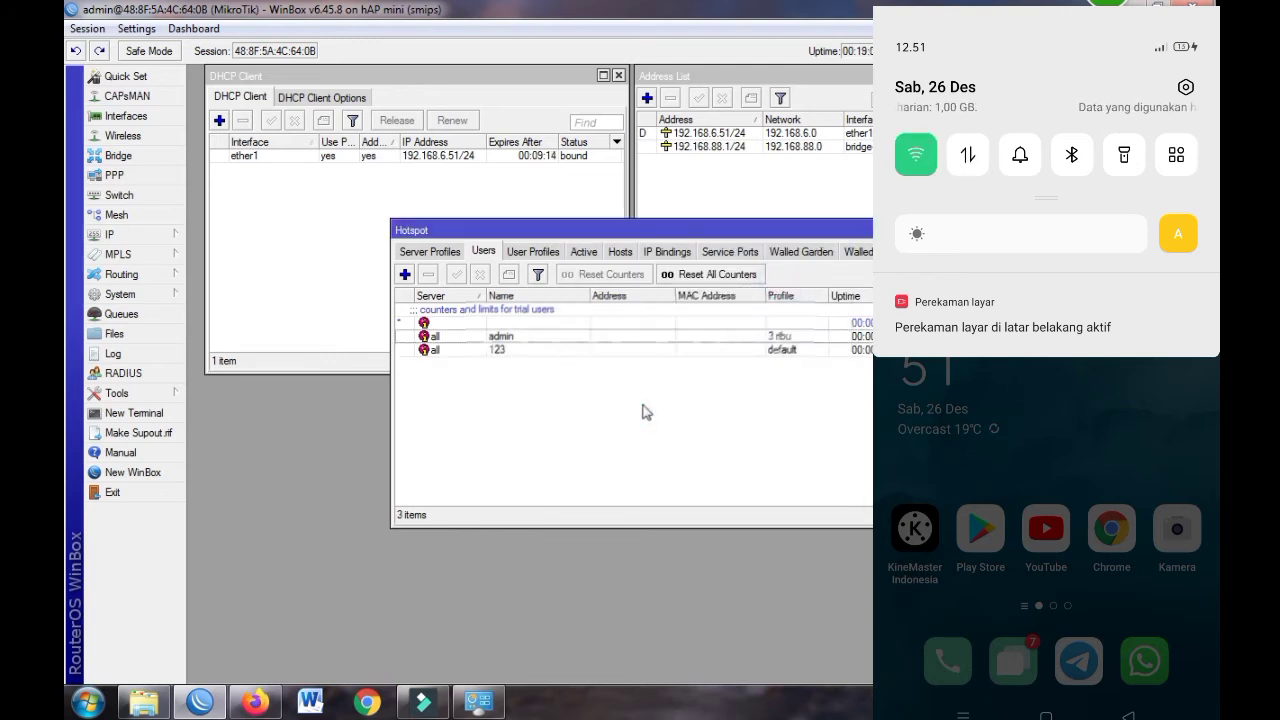
Change user 123's profile to '3 ribu'
{"action": "double_click", "coordinate": [665, 350]}
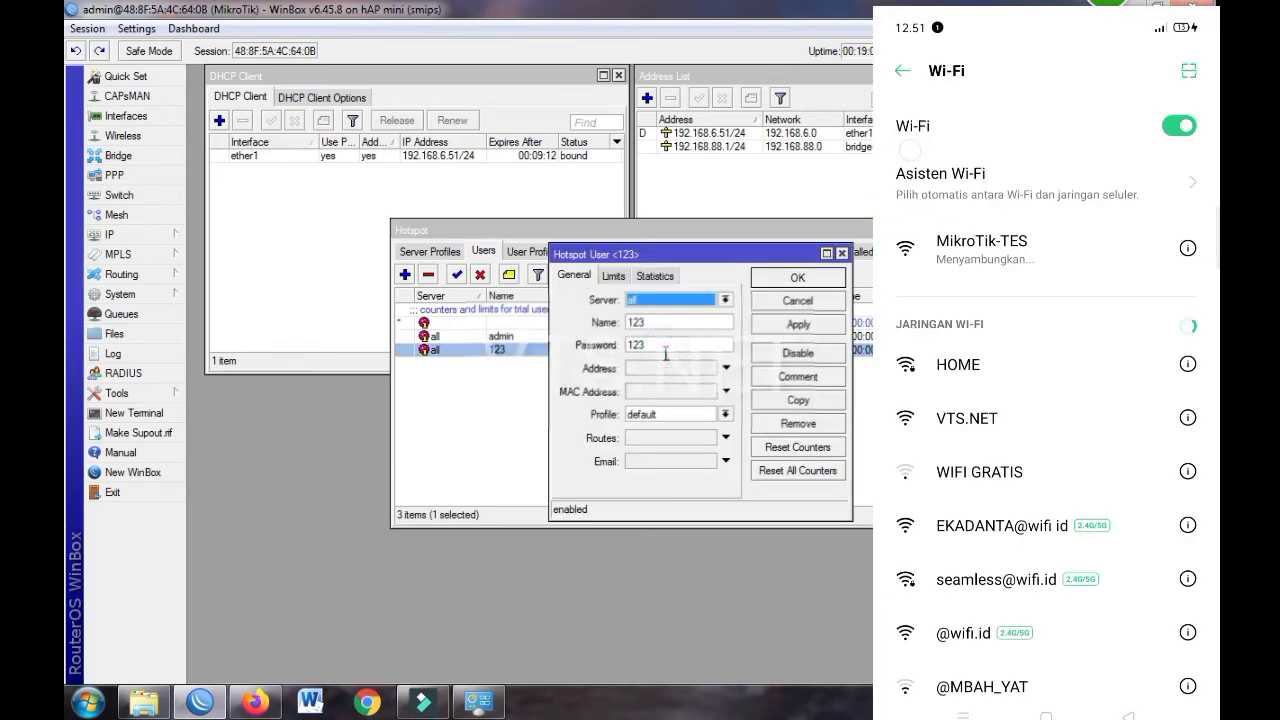
{"action": "left_click", "coordinate": [680, 414]}
{"action": "left_click", "coordinate": [668, 432]}
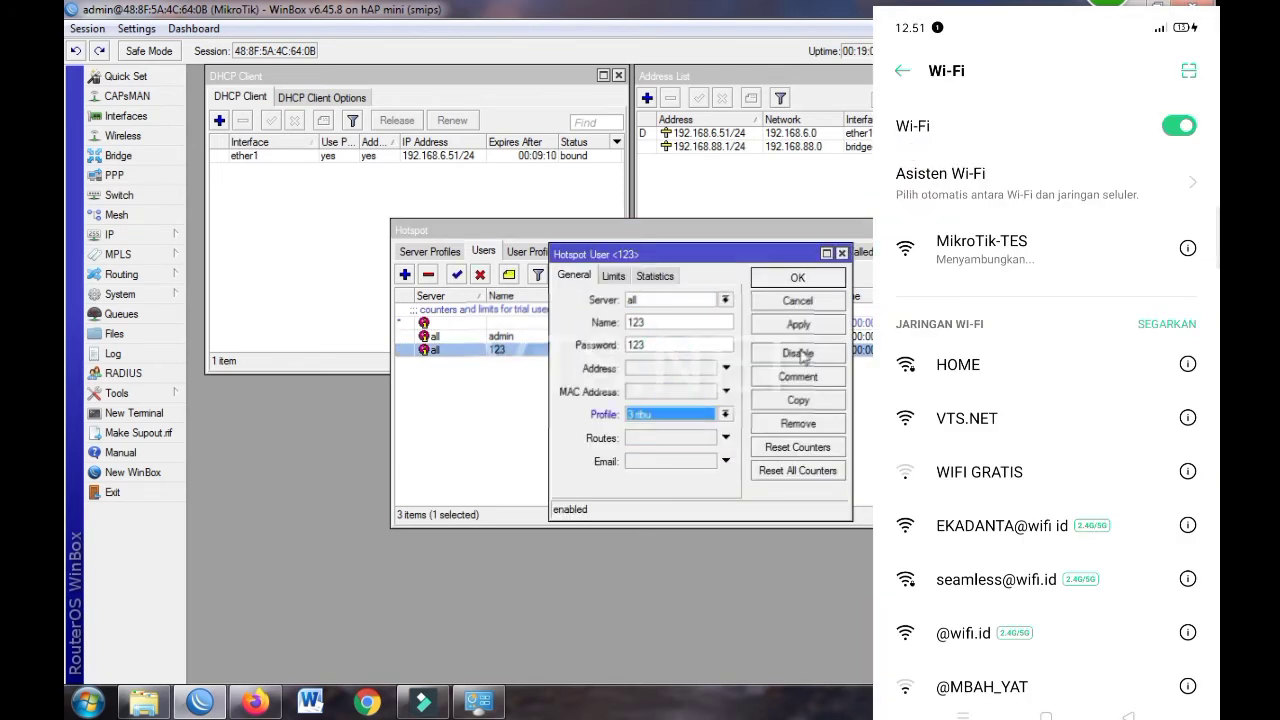
{"action": "left_click", "coordinate": [790, 278]}
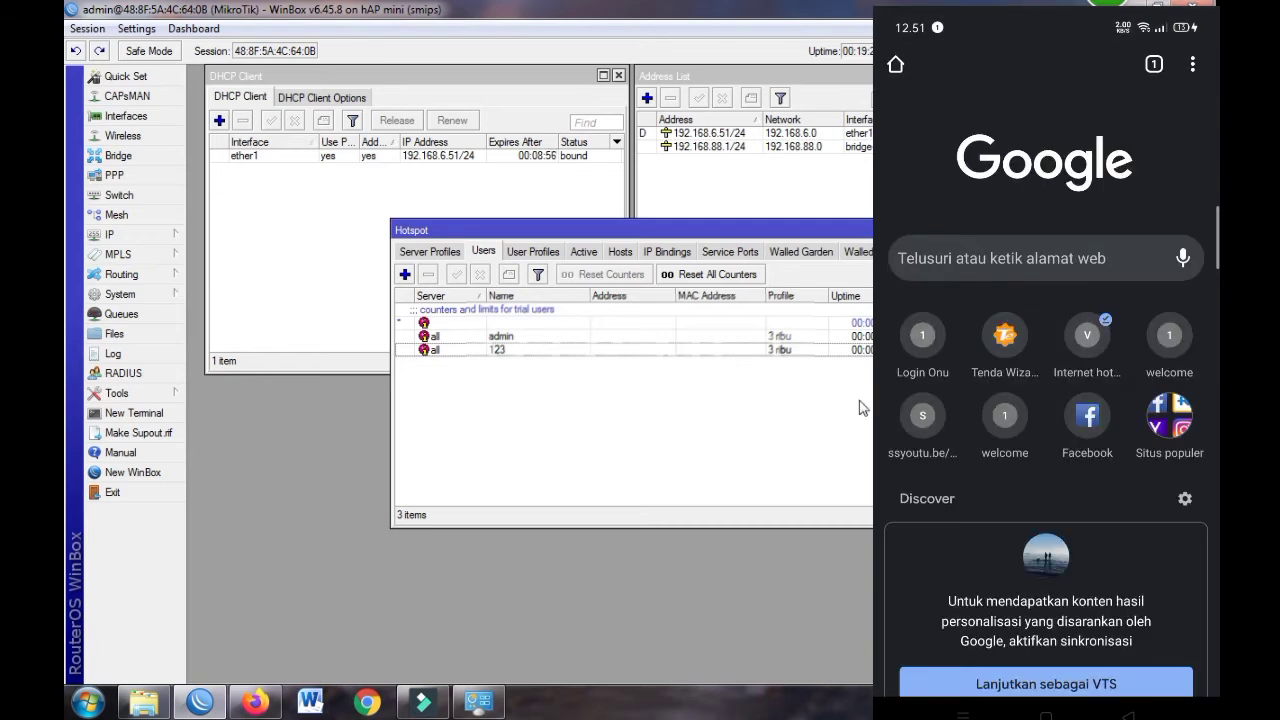
{"action": "left_click_drag", "start_coordinate": [688, 235], "coordinate": [705, 269]}
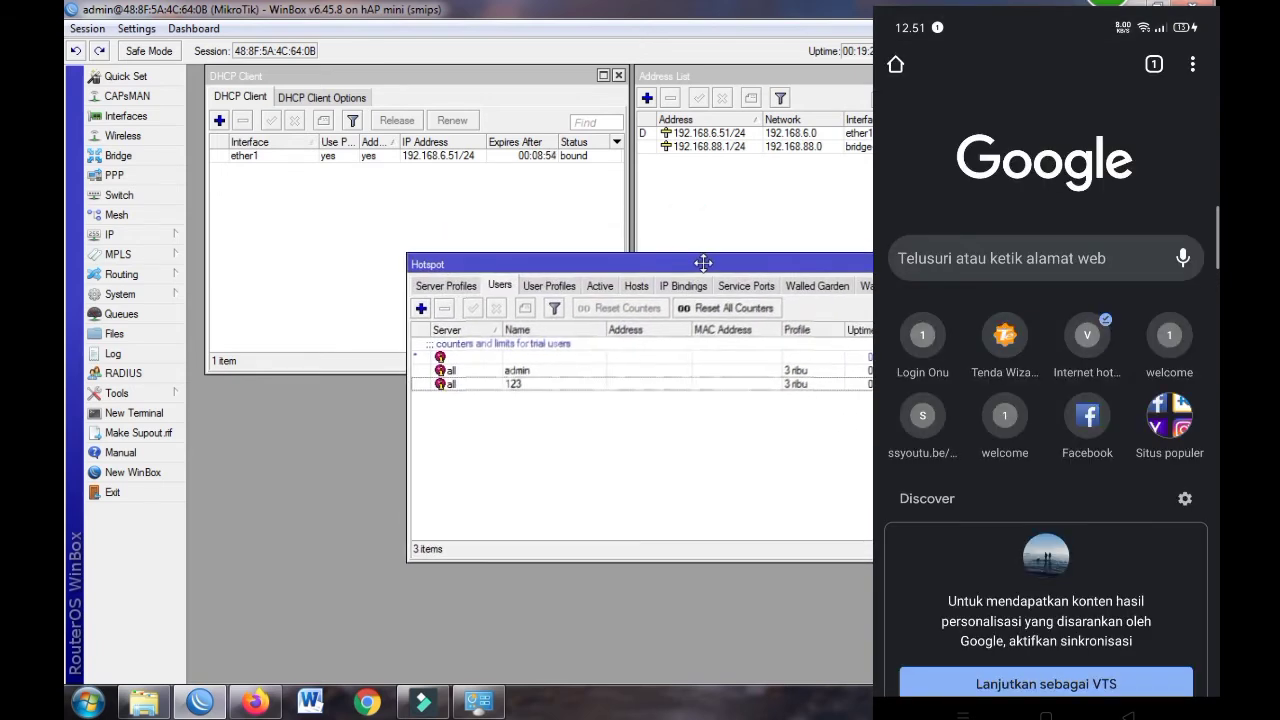
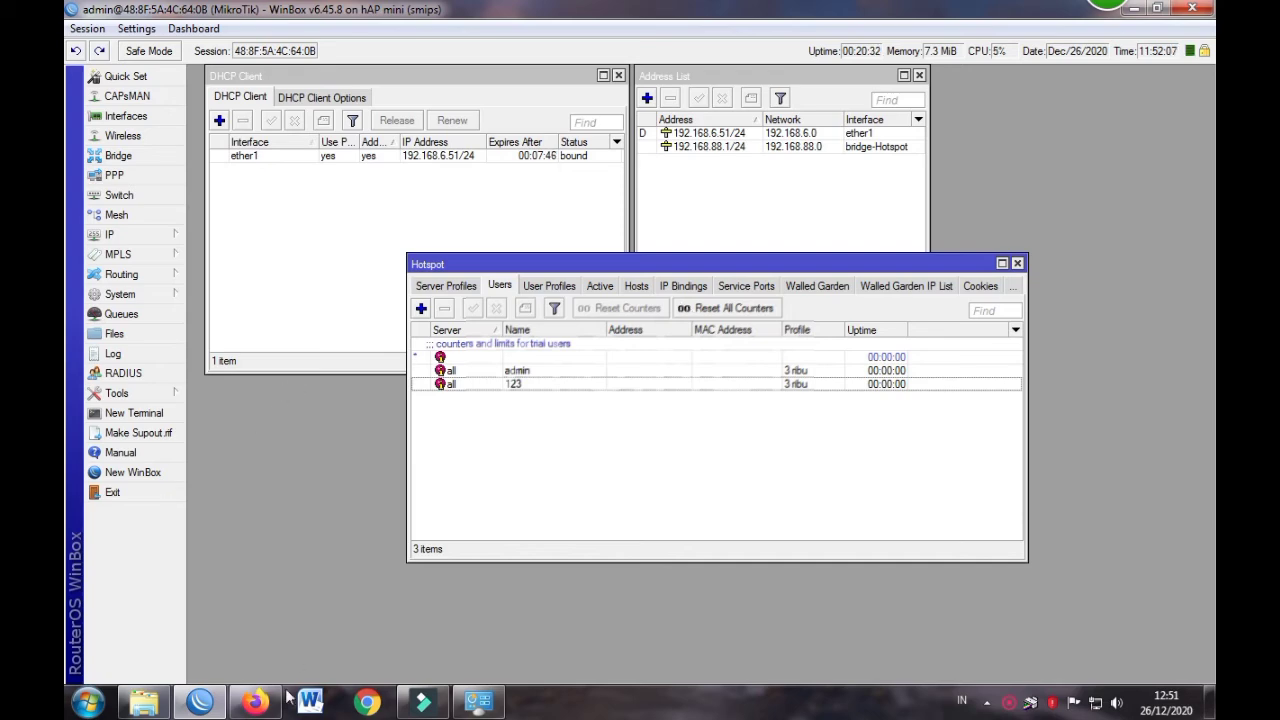
Bring Firefox forward, view the splitter attenuation video, and open YouTube in a new tab
{"action": "left_click", "coordinate": [255, 702]}
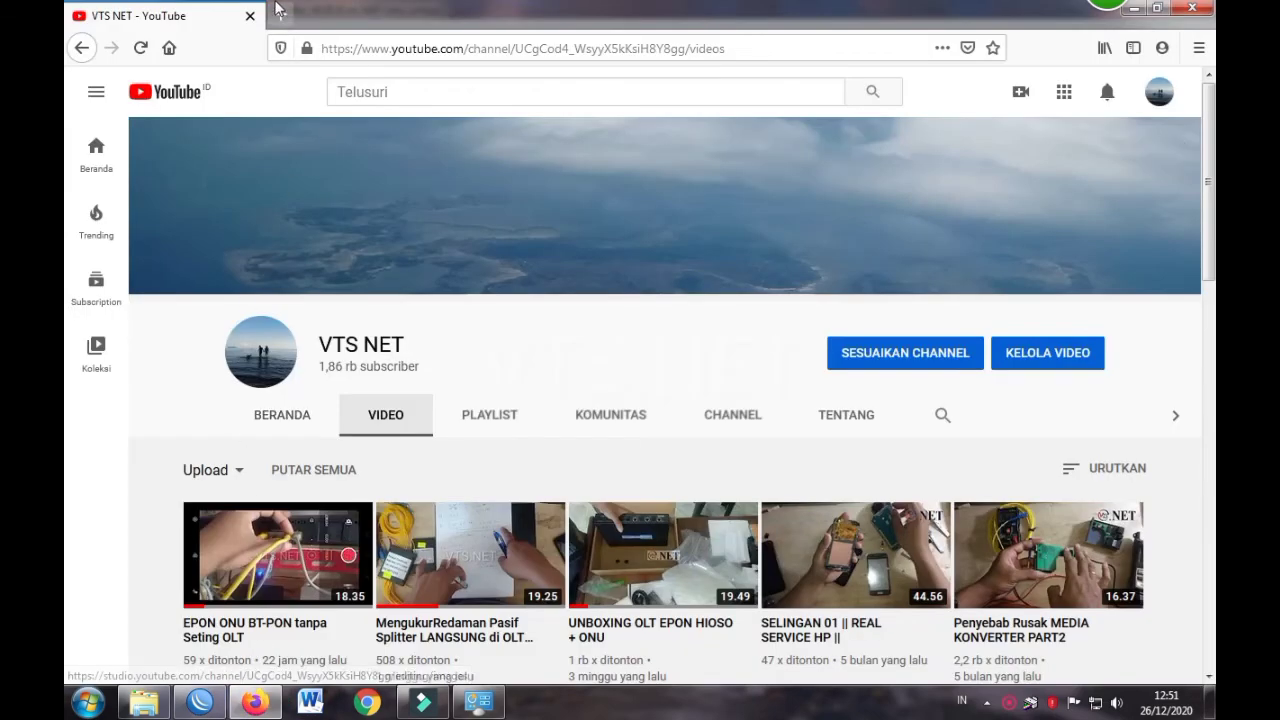
{"action": "left_click", "coordinate": [452, 576]}
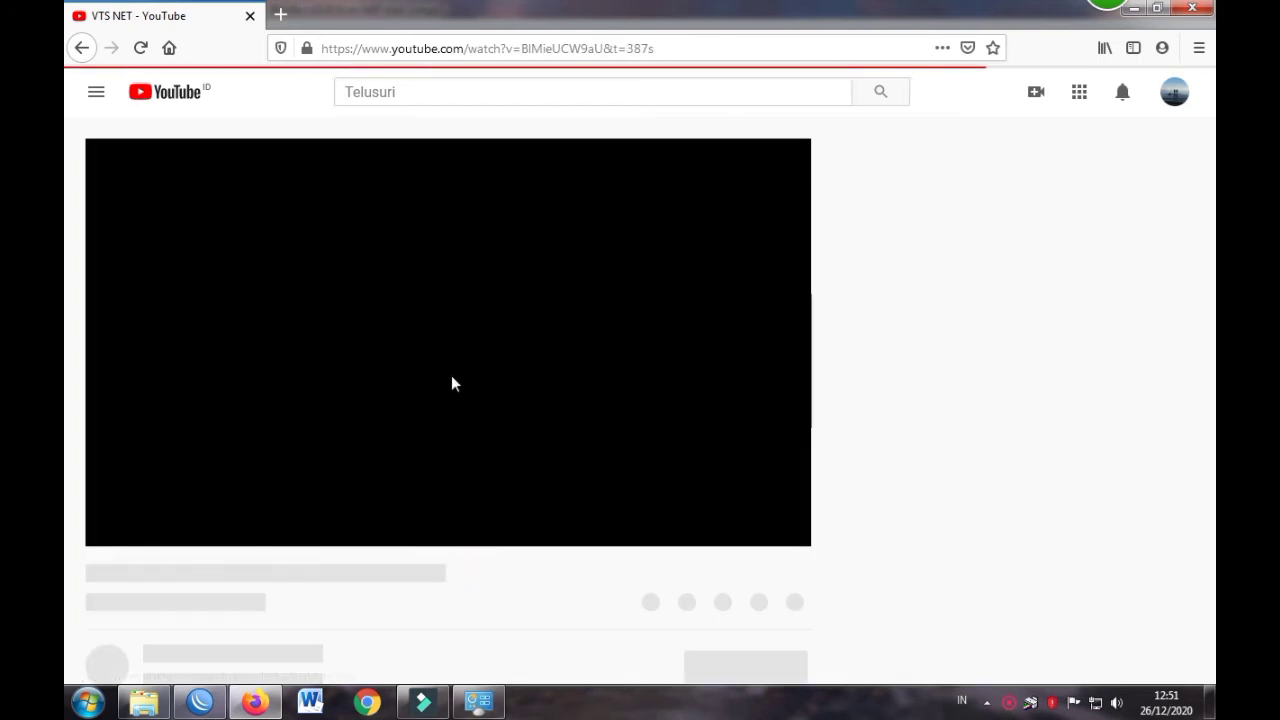
{"action": "left_click", "coordinate": [281, 15]}
{"action": "left_click", "coordinate": [689, 390]}
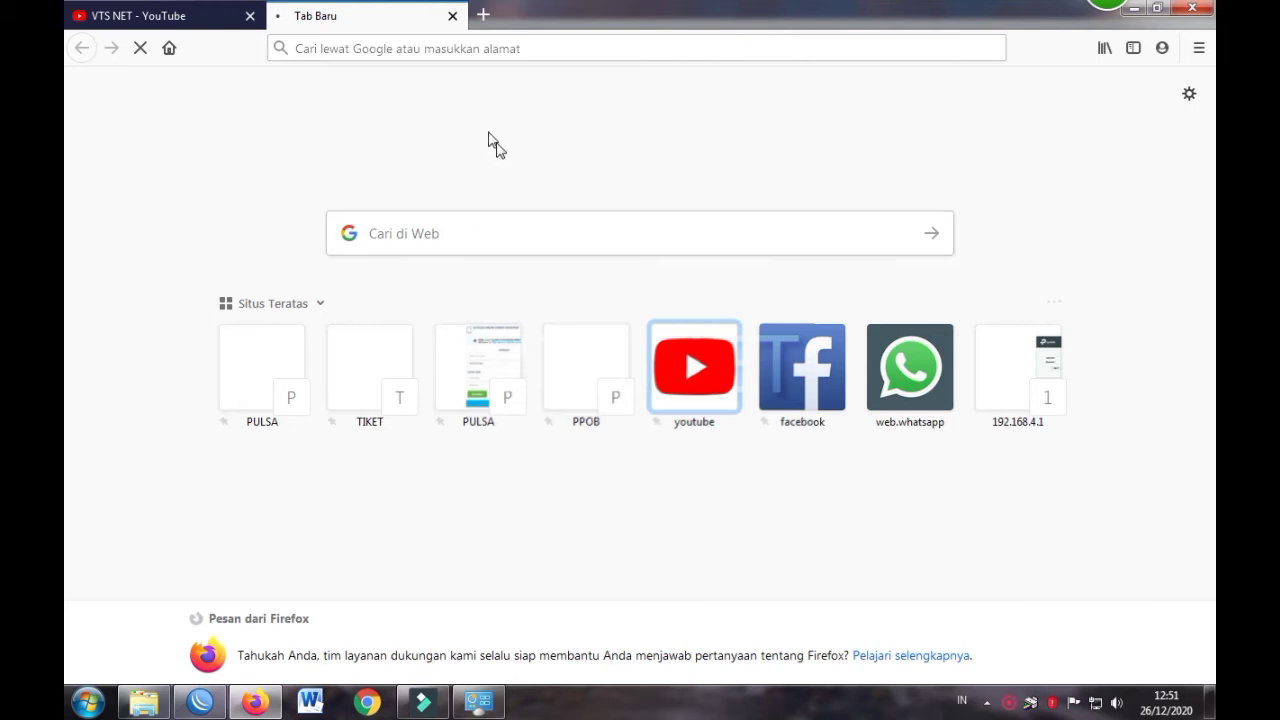
Enter vts.net in the address bar, replacing the autofilled vts.id ending, and load it
{"action": "left_click", "coordinate": [415, 47]}
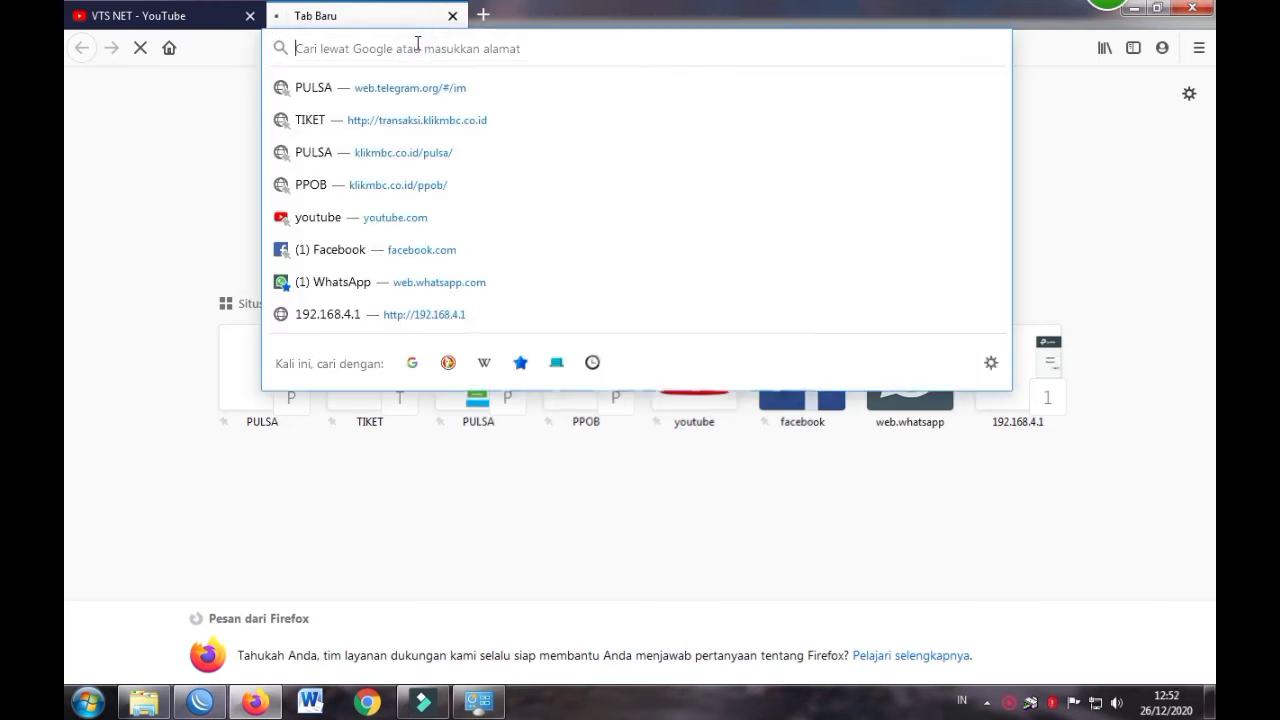
{"action": "type", "text": "Vts.id/"}
{"action": "left_click", "coordinate": [400, 48]}
{"action": "type", "text": "/"}
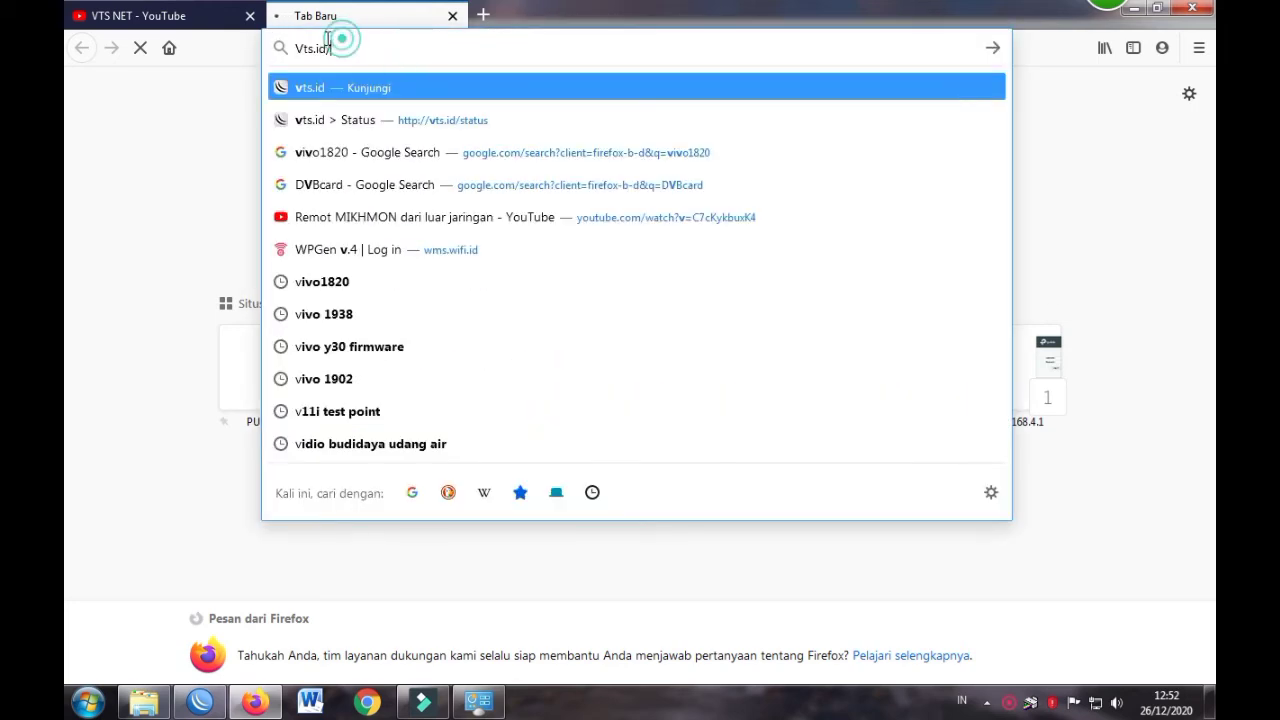
{"action": "left_click_drag", "start_coordinate": [326, 40], "coordinate": [319, 38]}
{"action": "key", "text": "BackSpace"}
{"action": "key", "text": "BackSpace"}
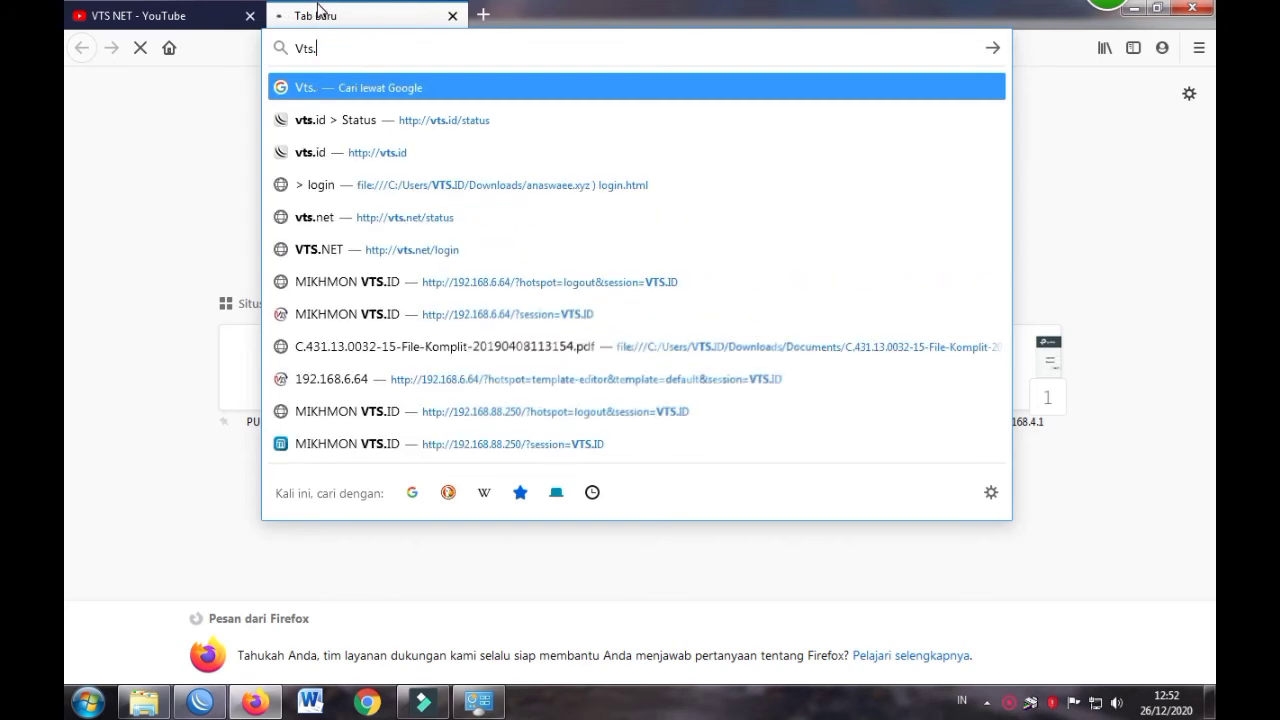
{"action": "type", "text": "NET"}
{"action": "key", "text": "Return"}
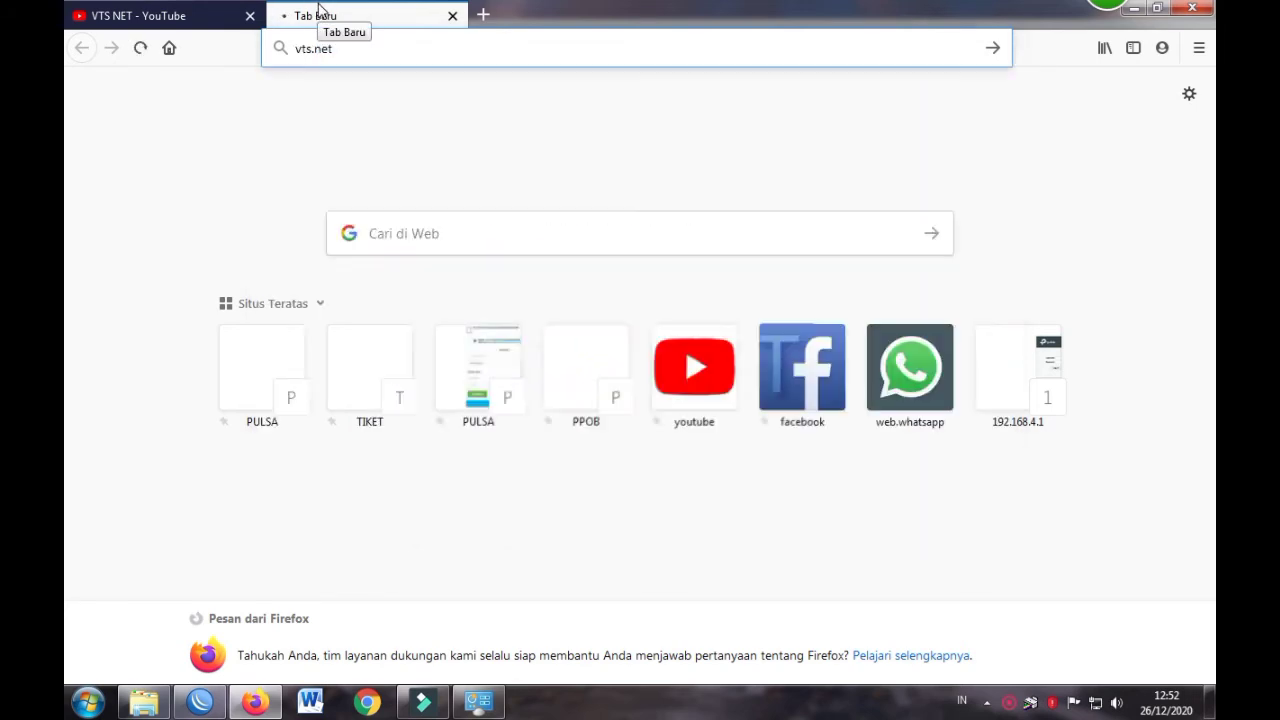
Dismiss the insecure-login warning on the vts.net hotspot login page and return to WinBox
{"action": "left_click", "coordinate": [970, 332]}
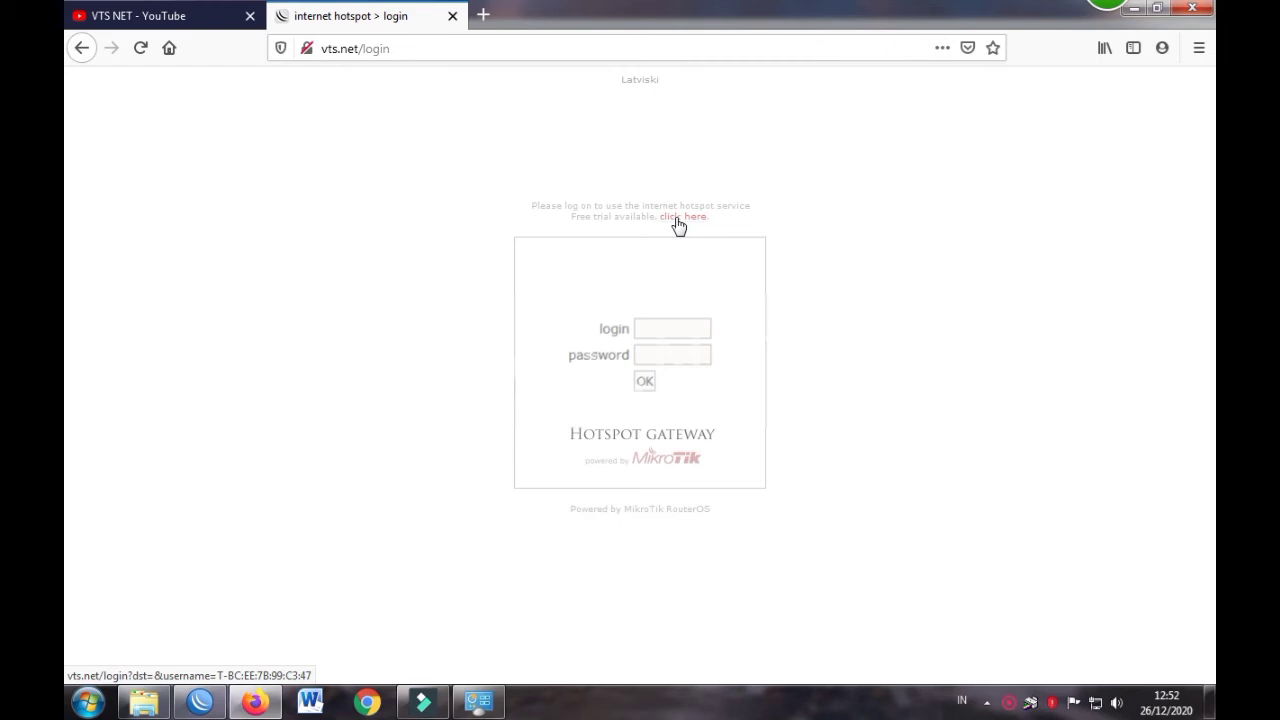
{"action": "left_click", "coordinate": [926, 266]}
{"action": "right_click", "coordinate": [823, 212]}
{"action": "left_click", "coordinate": [826, 220]}
{"action": "left_click", "coordinate": [822, 207]}
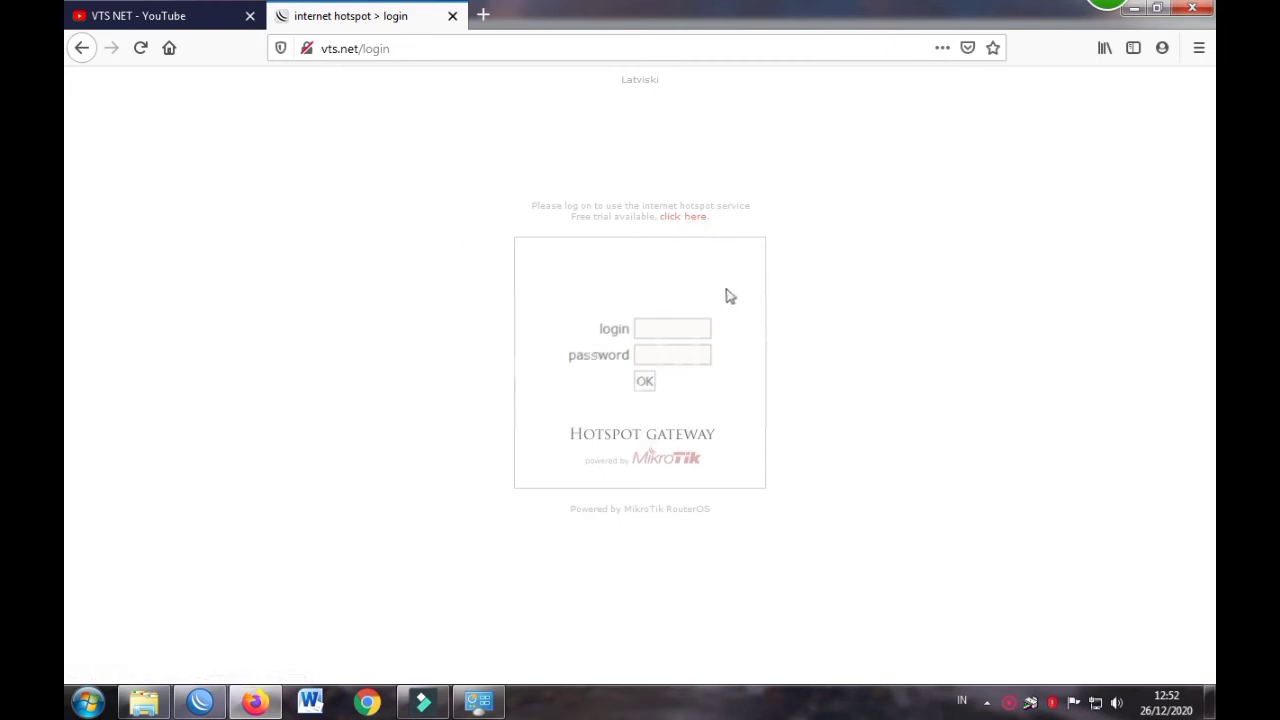
{"action": "left_click", "coordinate": [200, 702]}
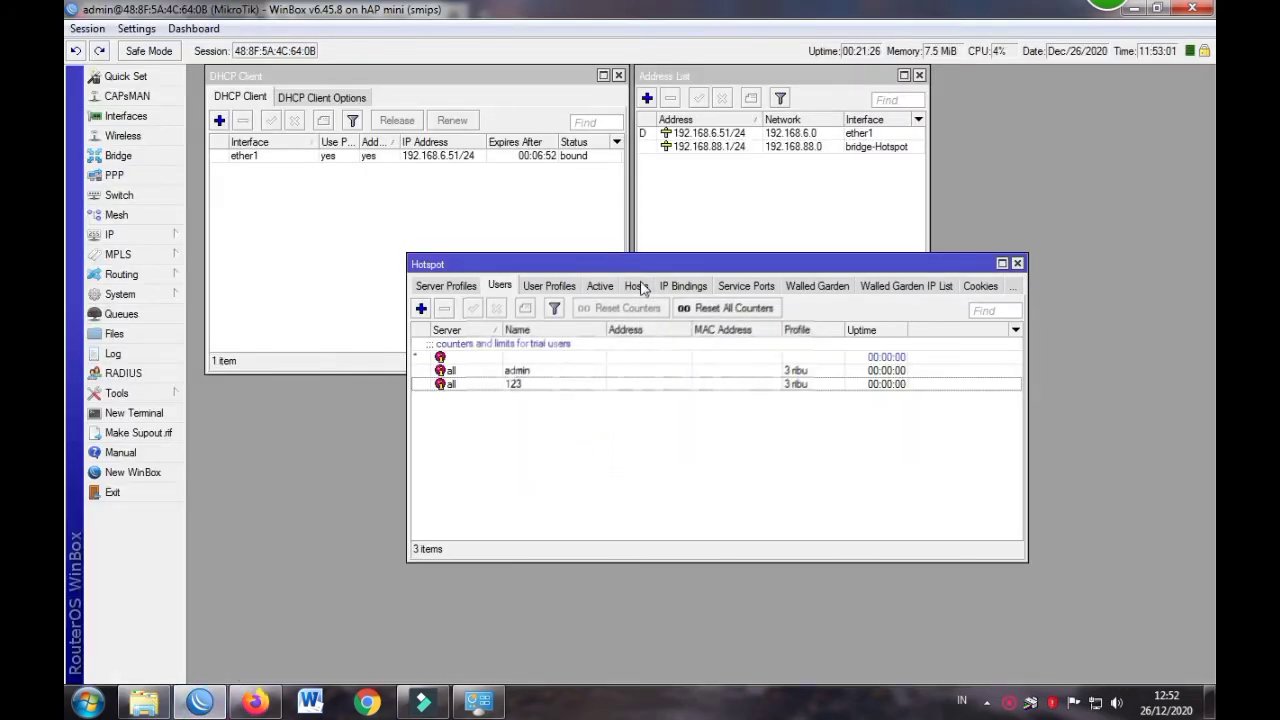
In IP Services, select api-ssl through telnet and disable them, keeping api, winbox and www enabled
{"action": "left_click_drag", "start_coordinate": [622, 262], "coordinate": [521, 237]}
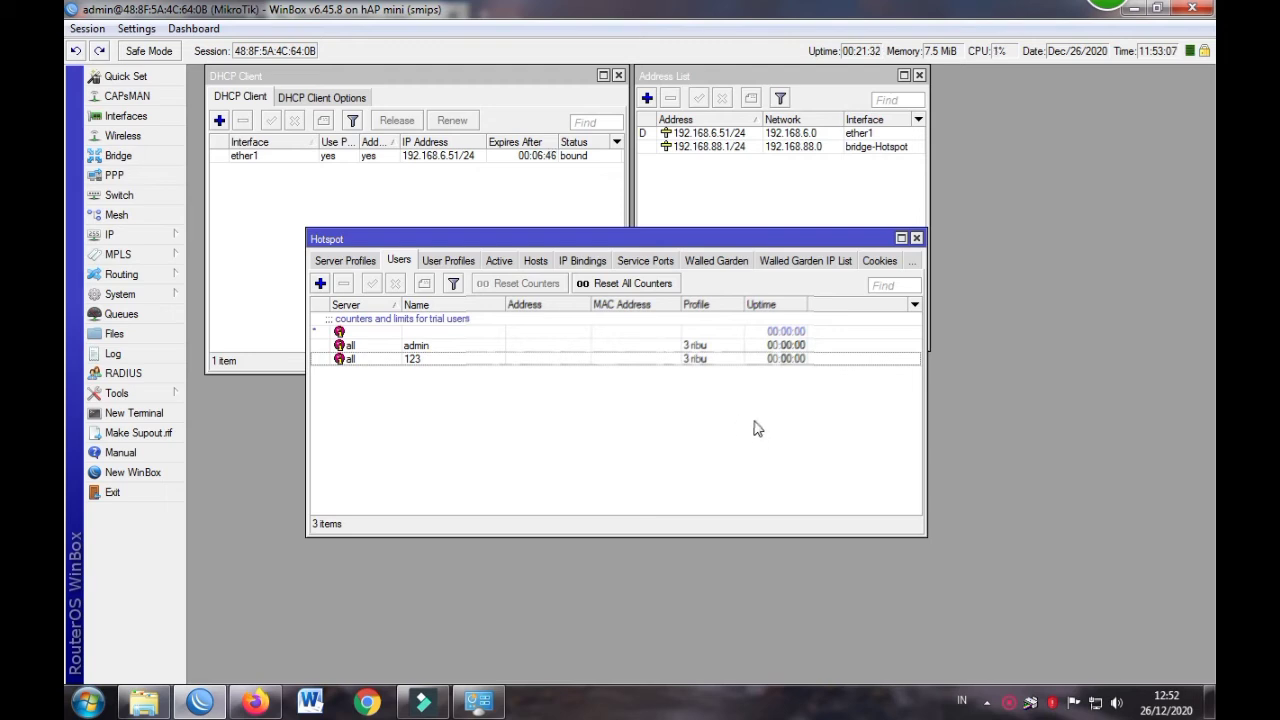
{"action": "left_click", "coordinate": [157, 238]}
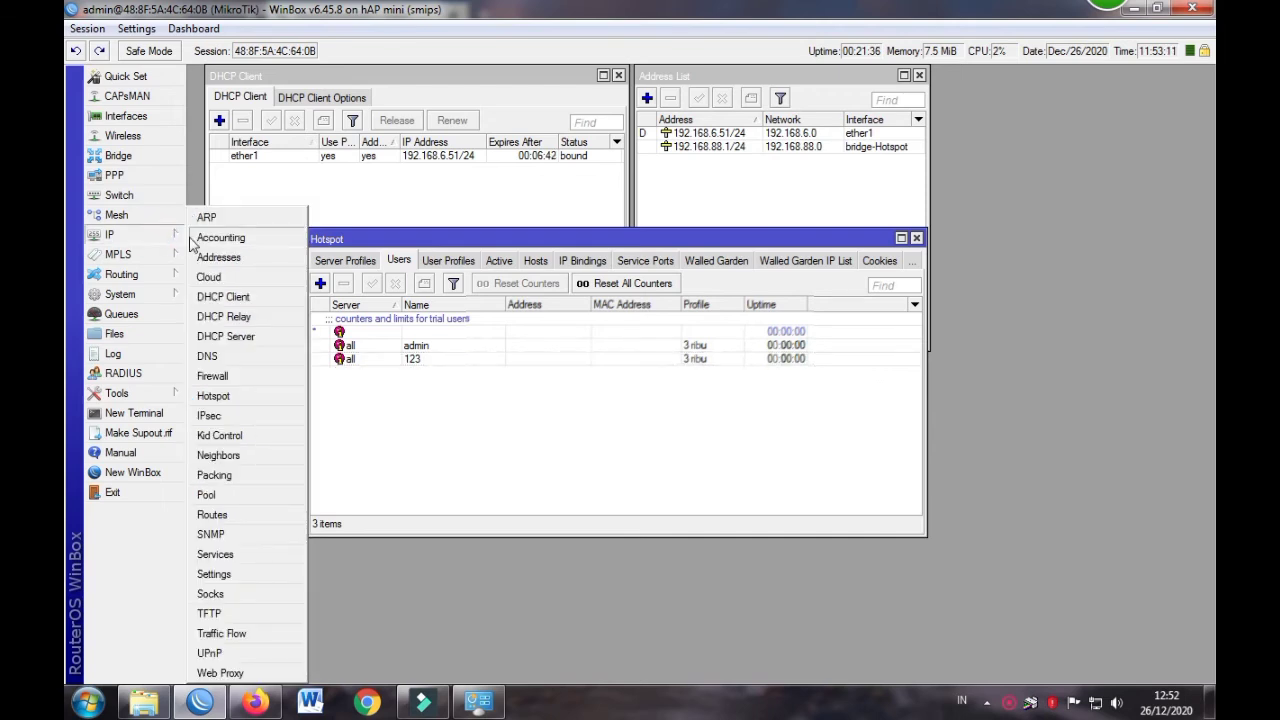
{"action": "left_click", "coordinate": [228, 555]}
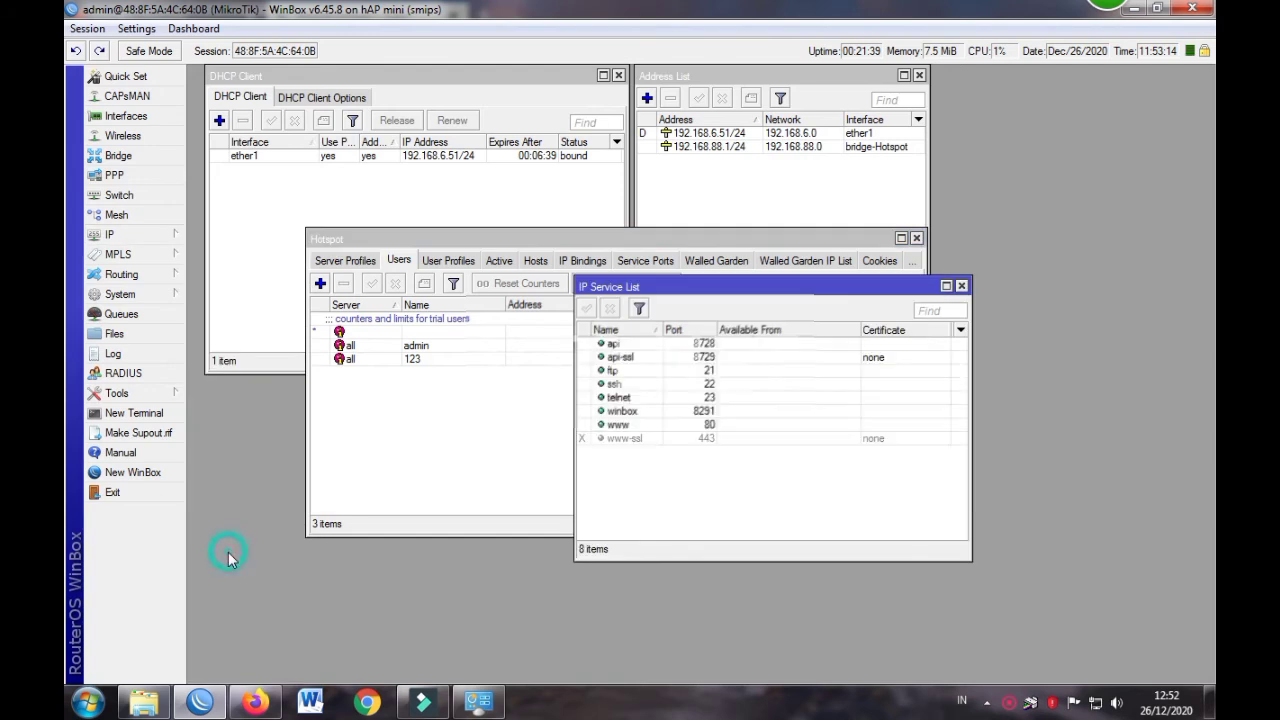
{"action": "left_click", "coordinate": [632, 358]}
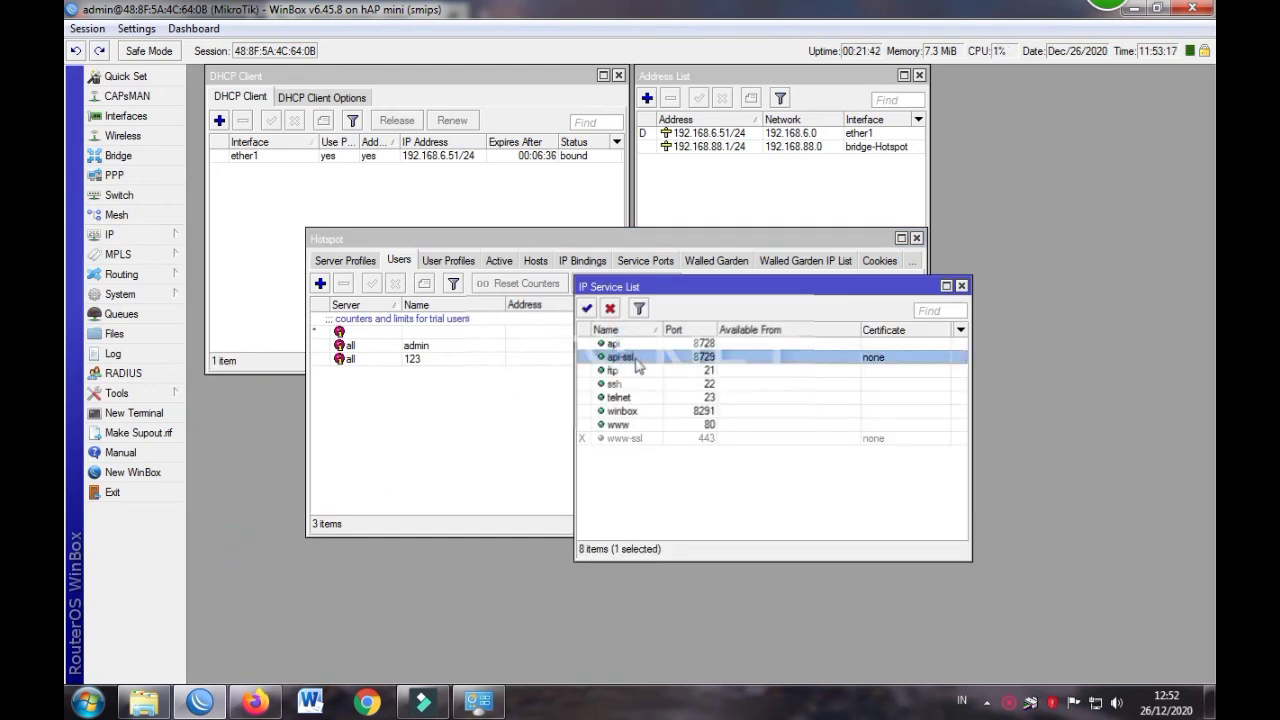
{"action": "left_click", "coordinate": [630, 398], "text": "shift"}
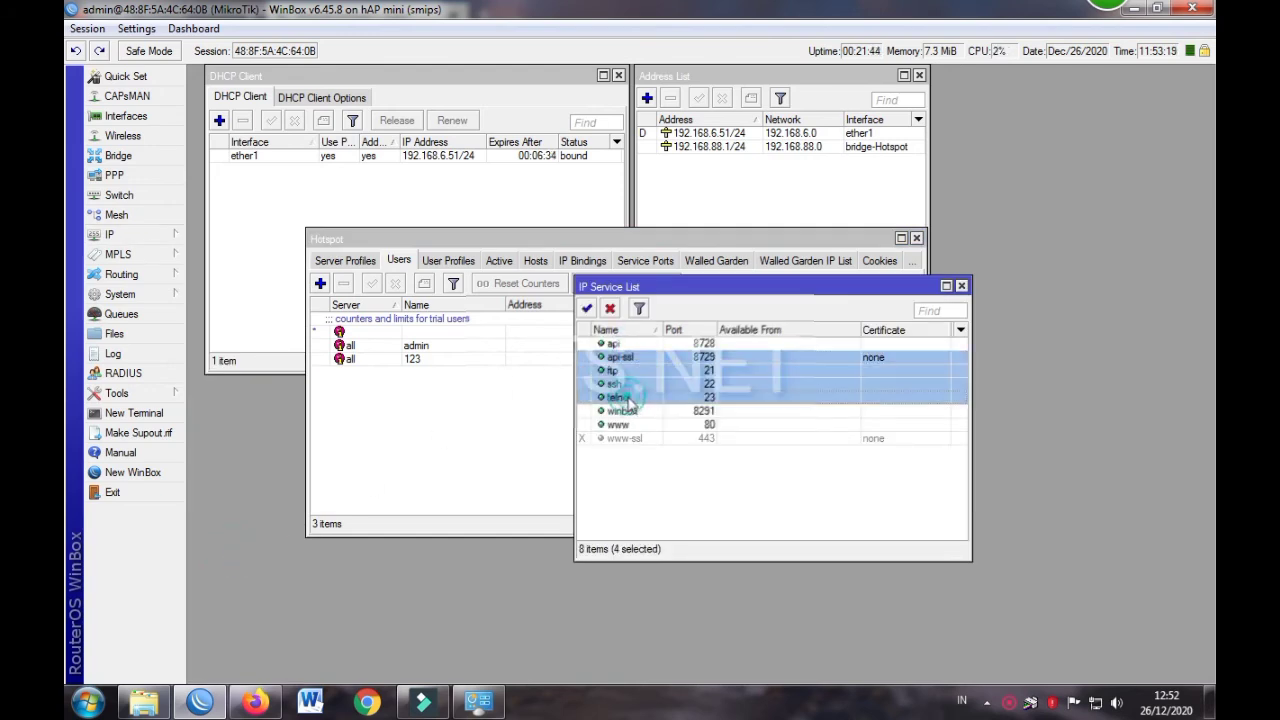
{"action": "left_click", "coordinate": [610, 308]}
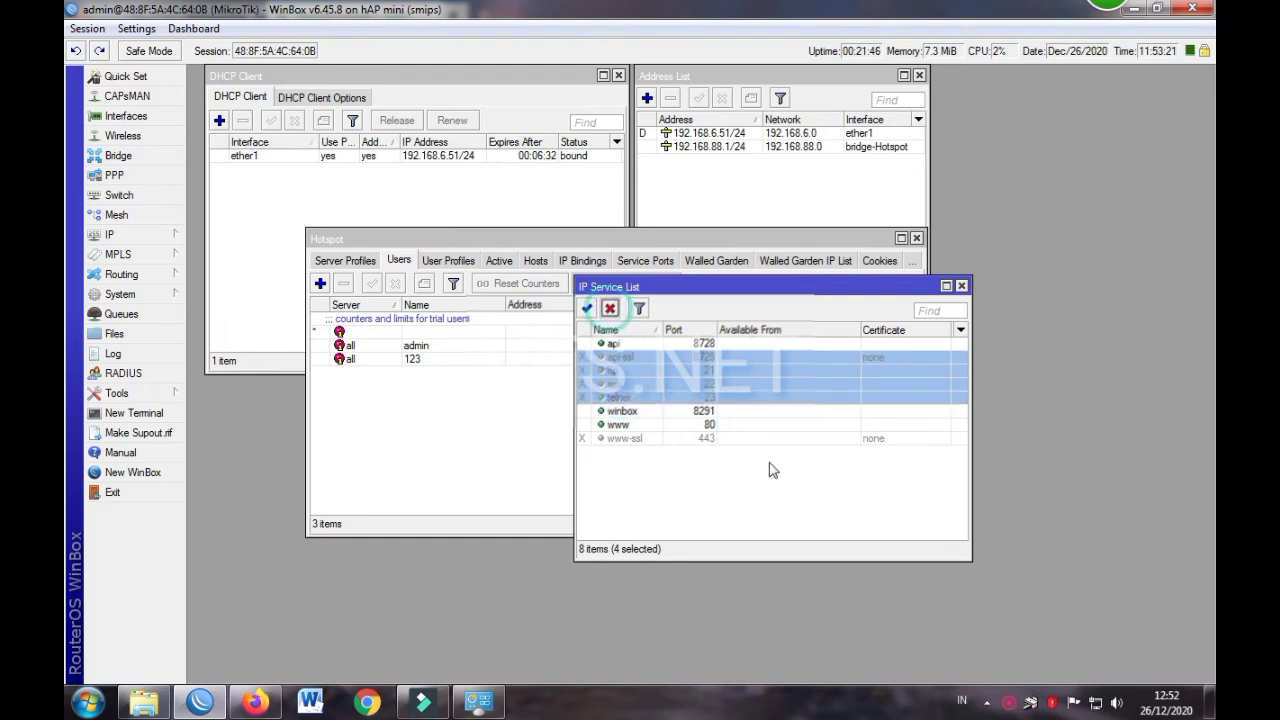
{"action": "left_click", "coordinate": [785, 480]}
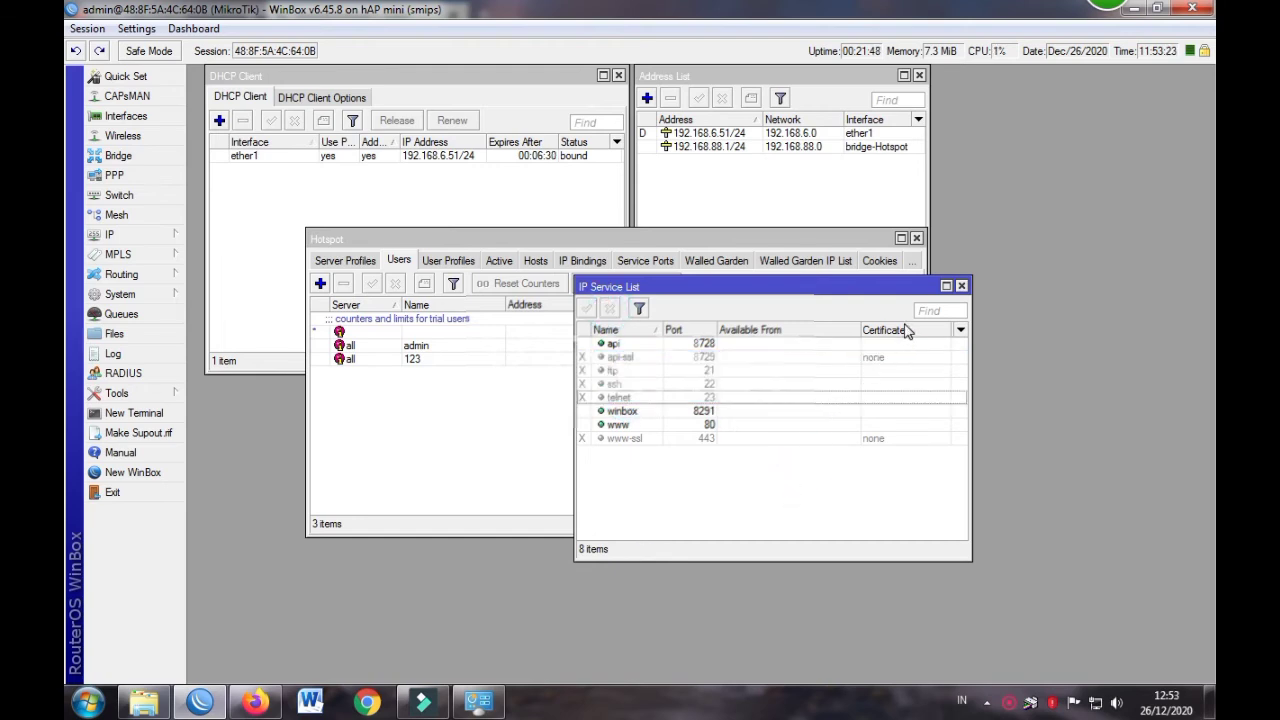
{"action": "left_click", "coordinate": [962, 286]}
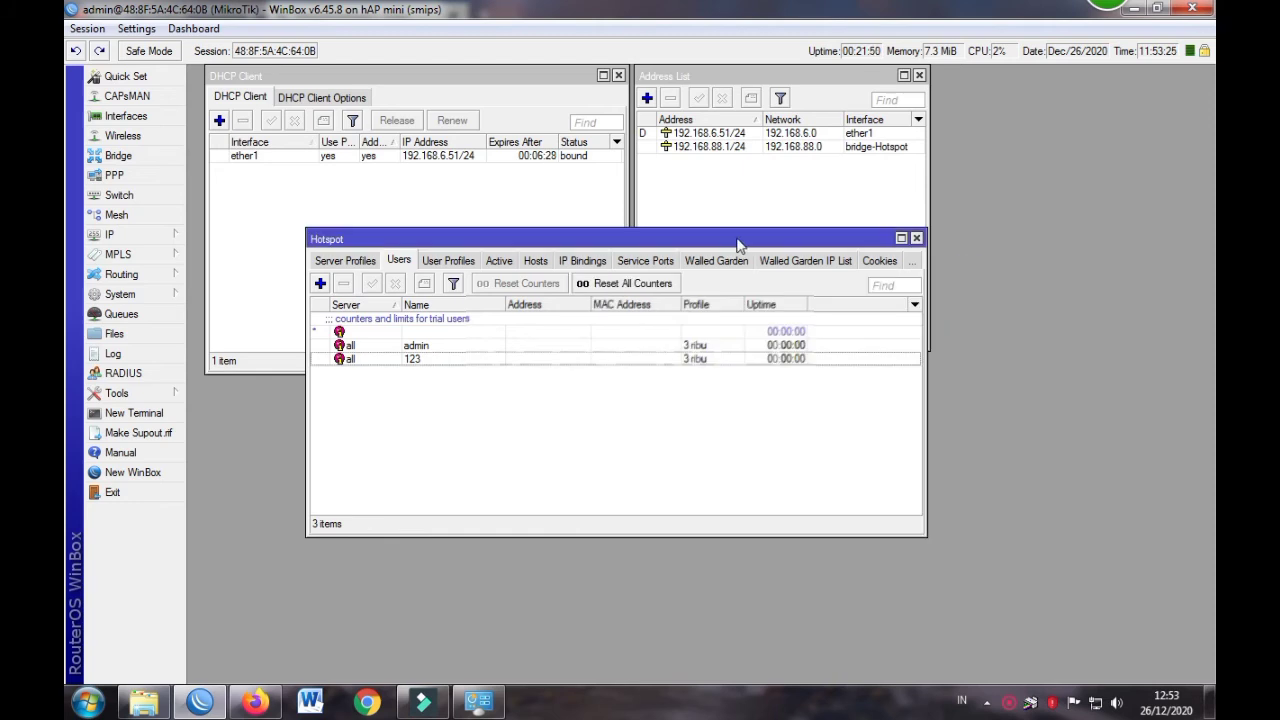
{"action": "left_click_drag", "start_coordinate": [734, 237], "coordinate": [932, 253]}
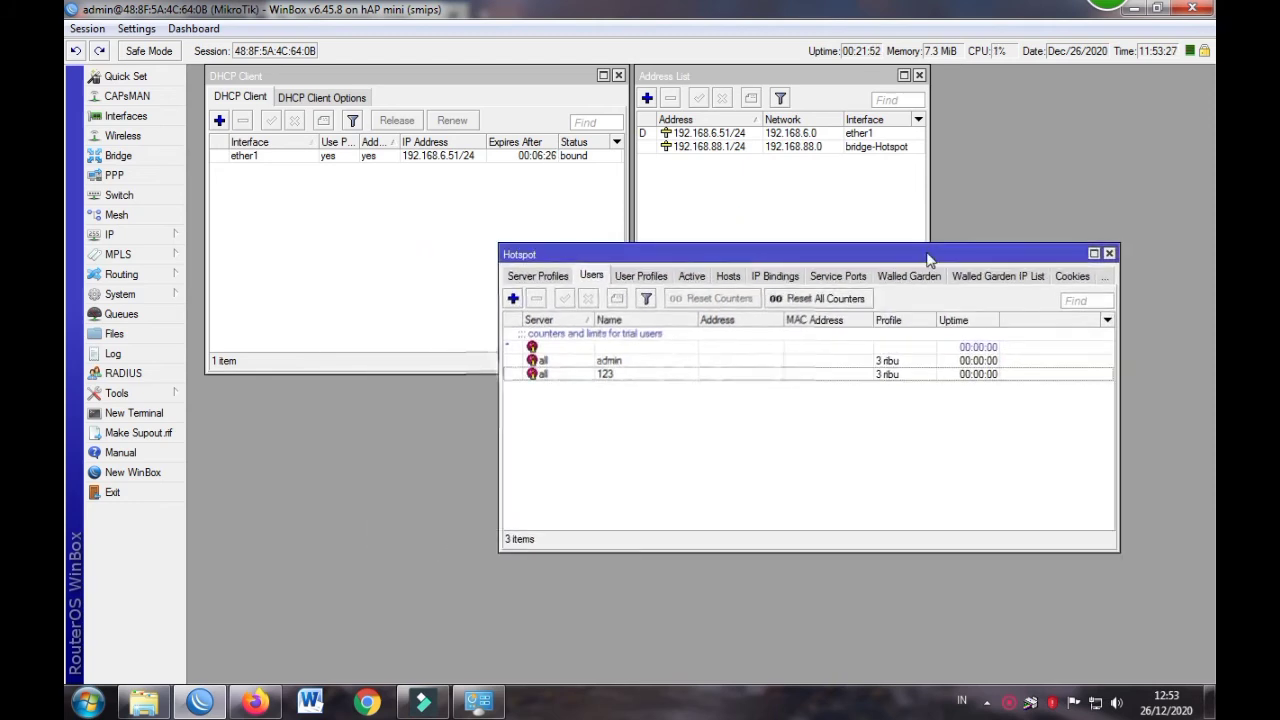
Open the SNTP Client settings, after briefly opening and closing SNMP
{"action": "left_click", "coordinate": [160, 238]}
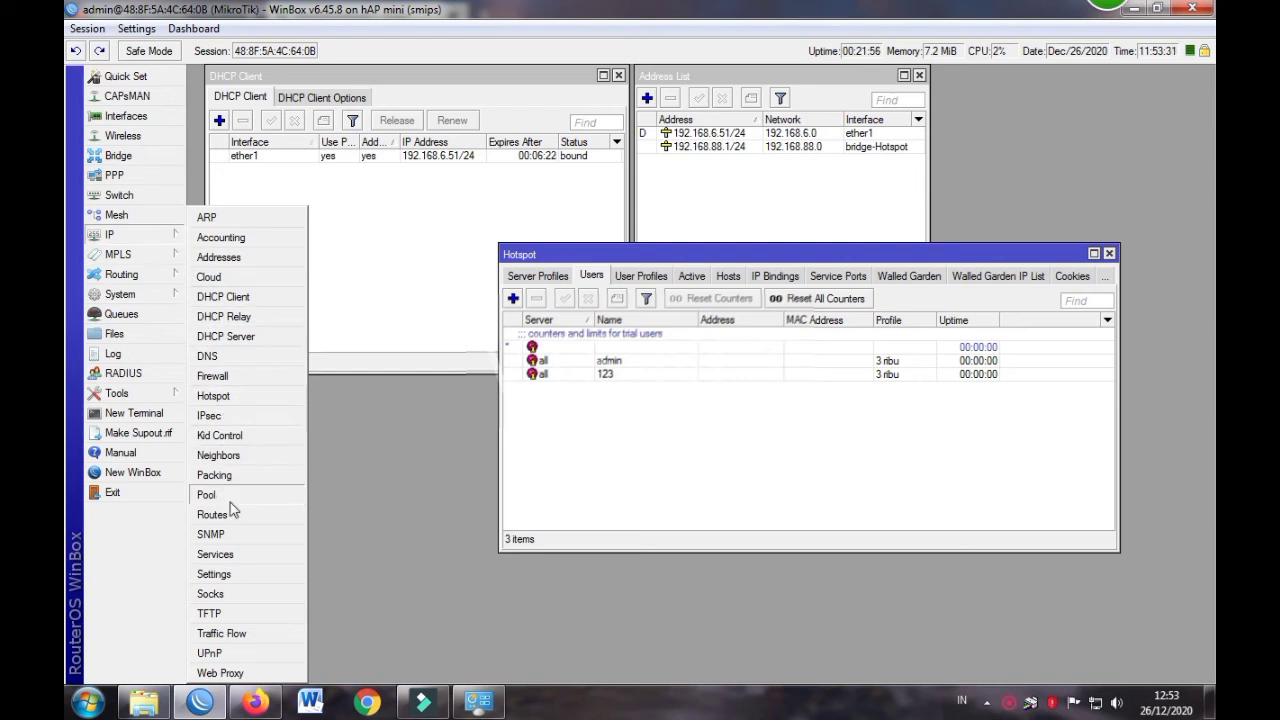
{"action": "left_click", "coordinate": [239, 538]}
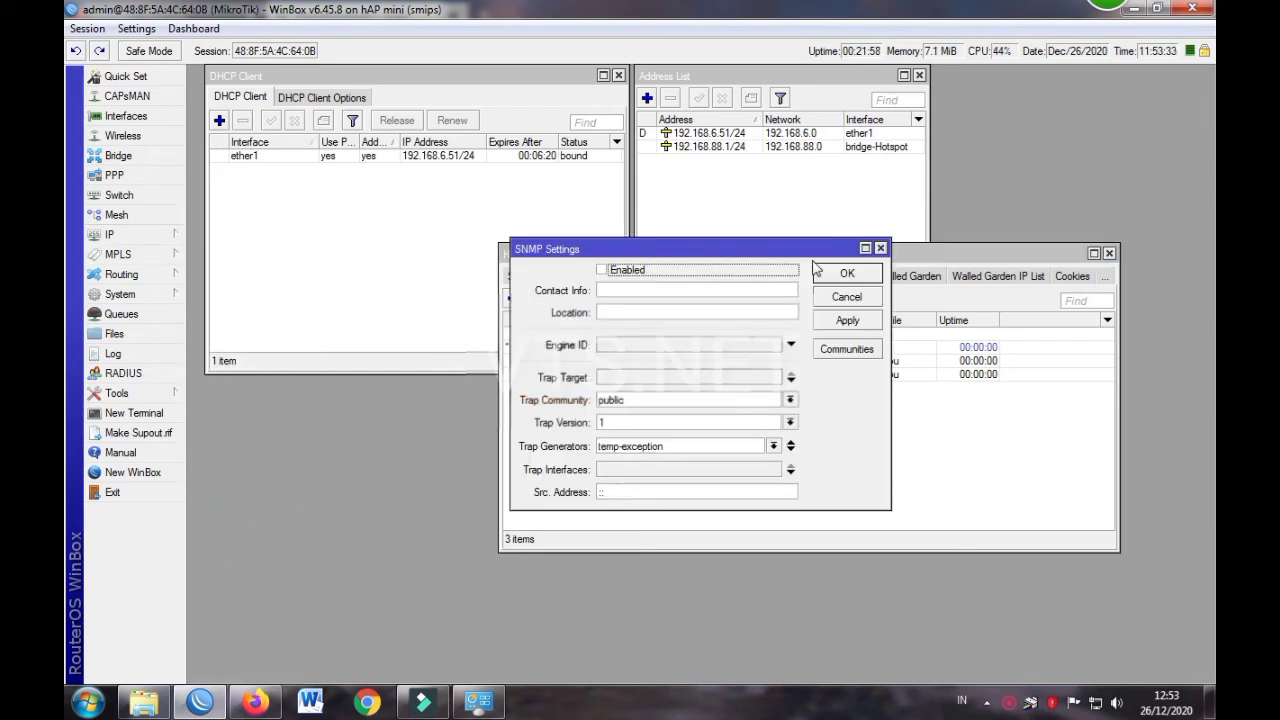
{"action": "left_click", "coordinate": [880, 249]}
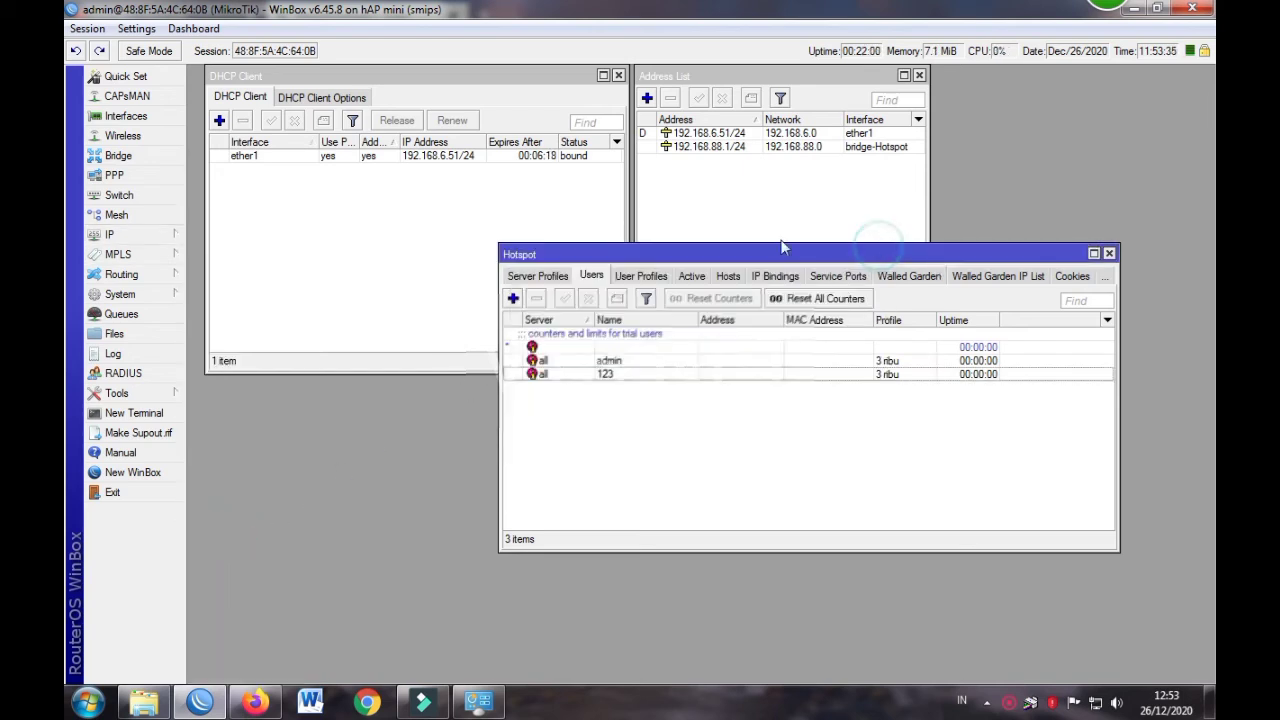
{"action": "left_click", "coordinate": [112, 236]}
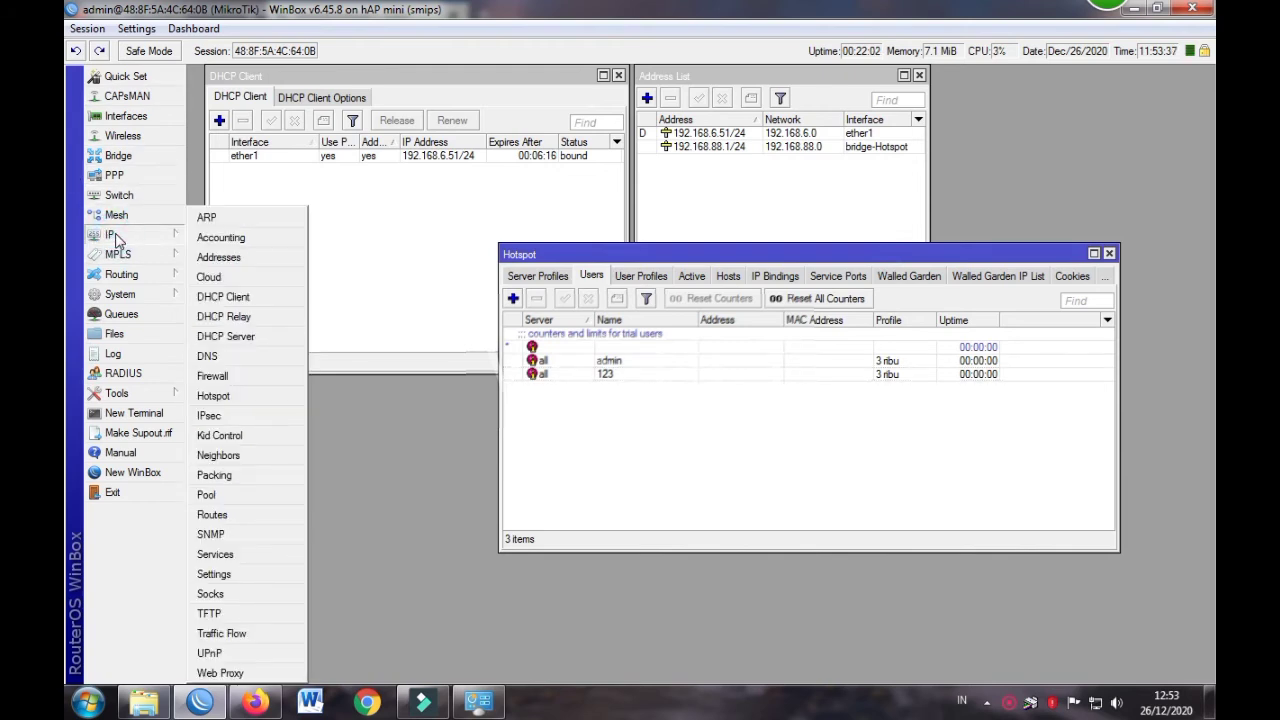
{"action": "mouse_move", "coordinate": [162, 298]}
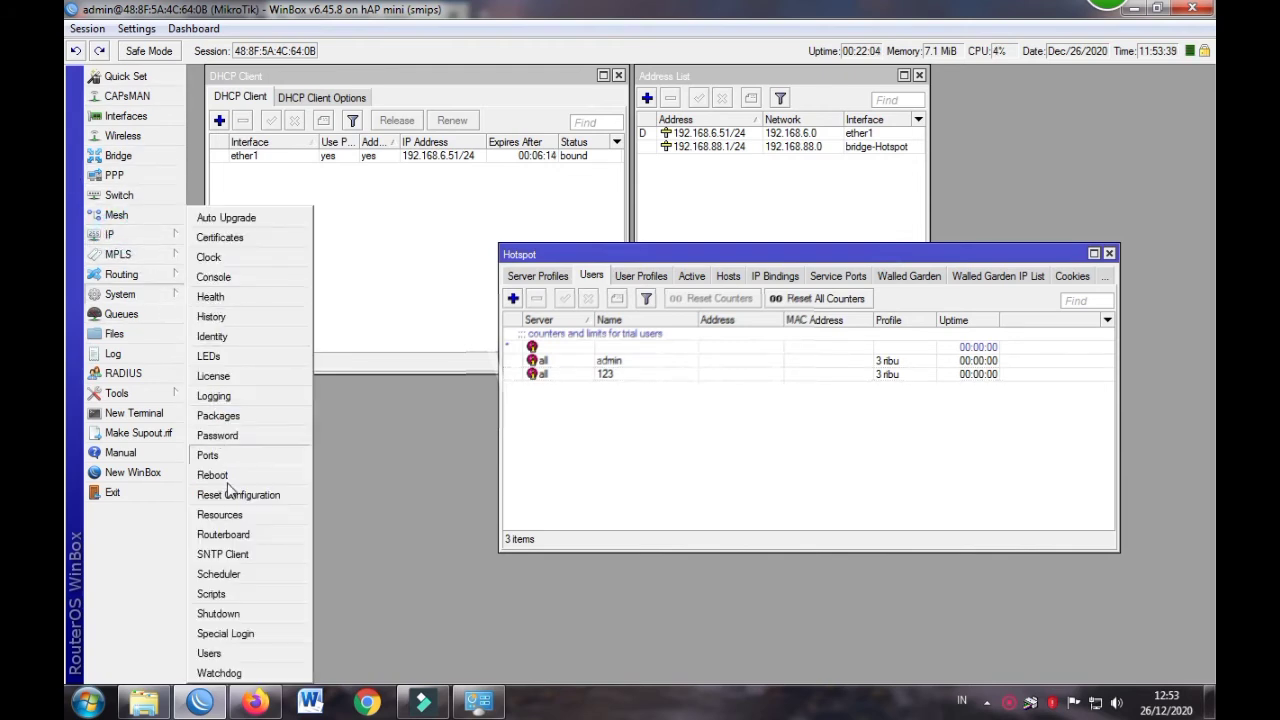
{"action": "left_click", "coordinate": [246, 554]}
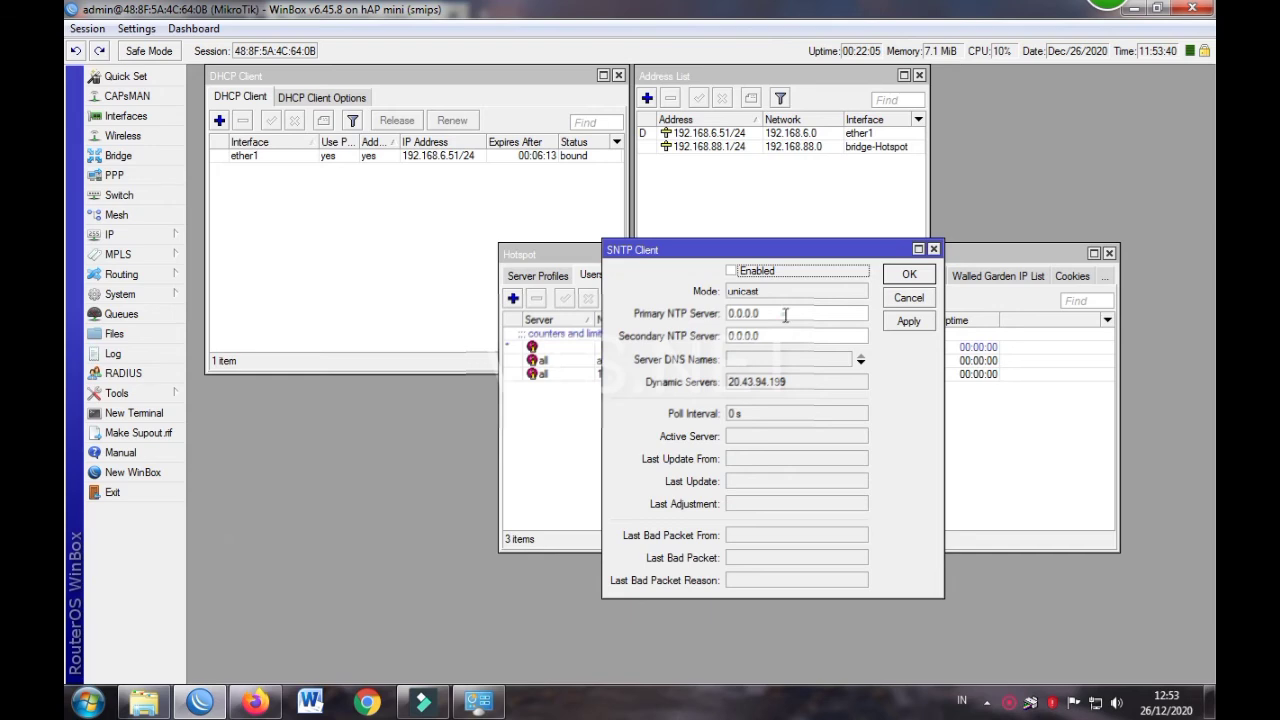
Enable the SNTP client with primary NTP server 20.43.94.199, copied from Dynamic Servers, and apply
{"action": "left_click", "coordinate": [732, 271]}
{"action": "left_click_drag", "start_coordinate": [796, 382], "coordinate": [722, 390]}
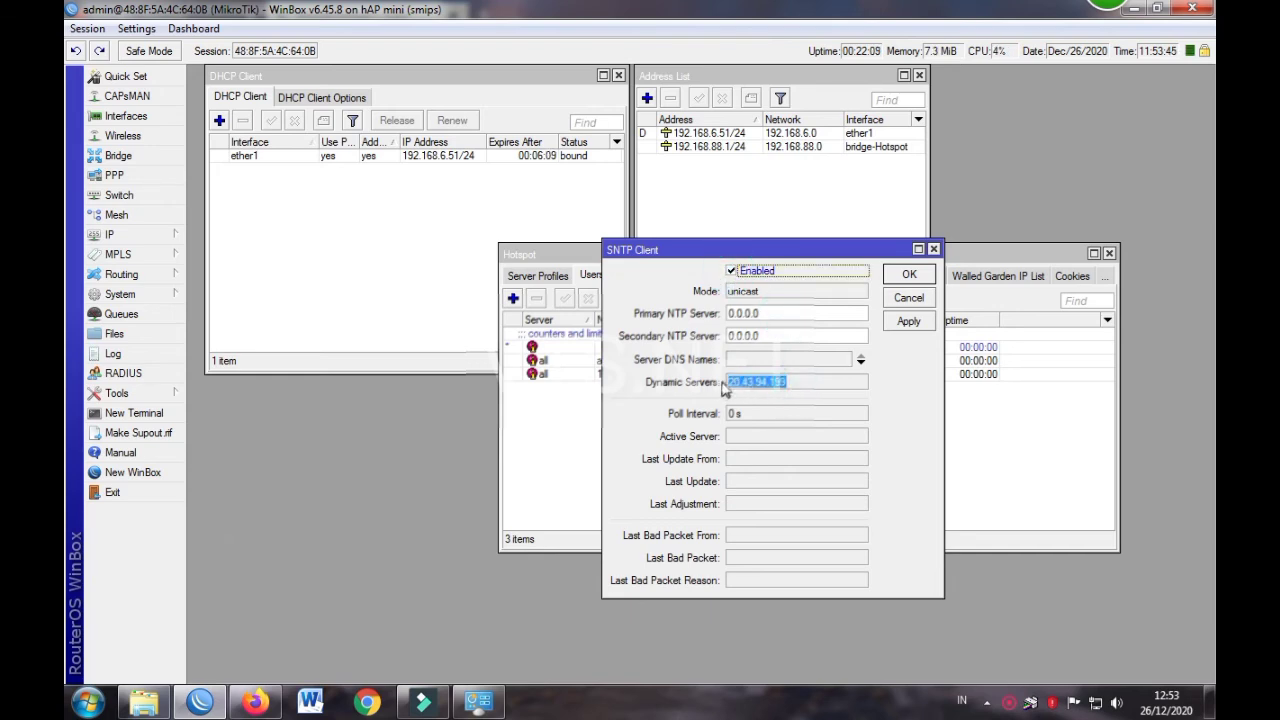
{"action": "left_click", "coordinate": [757, 313]}
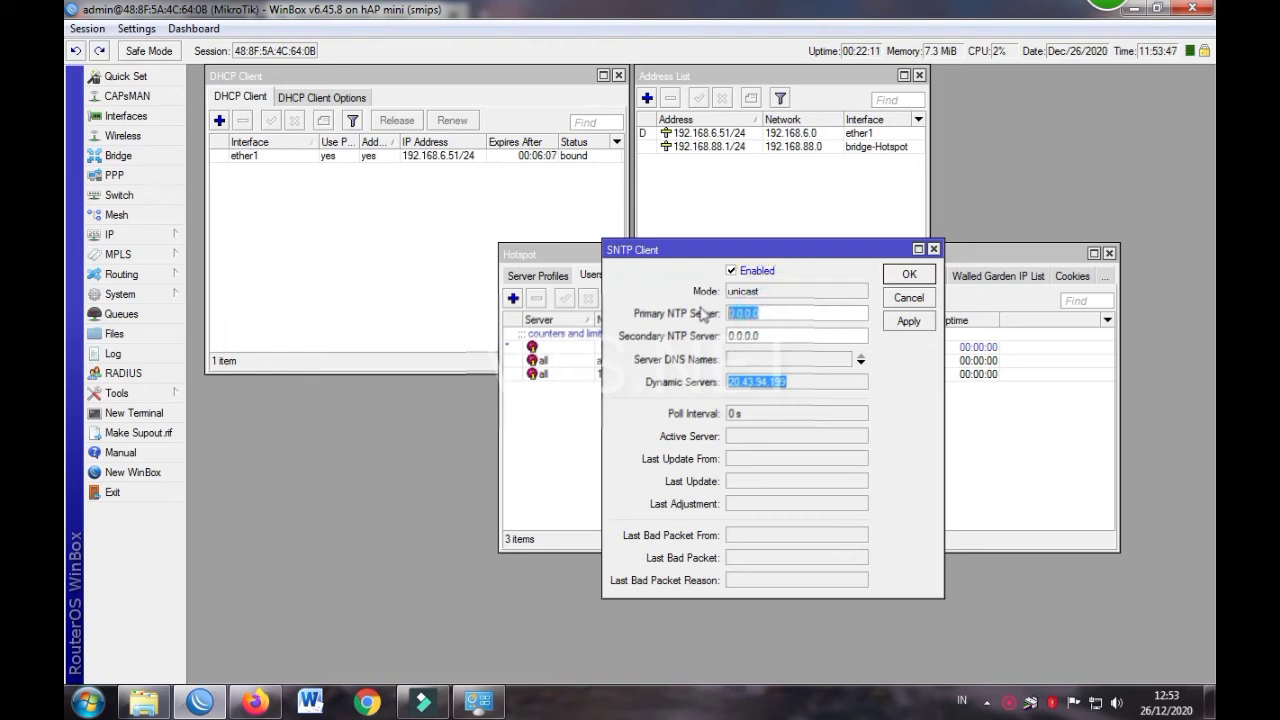
{"action": "type", "text": "192.168.88.1/24"}
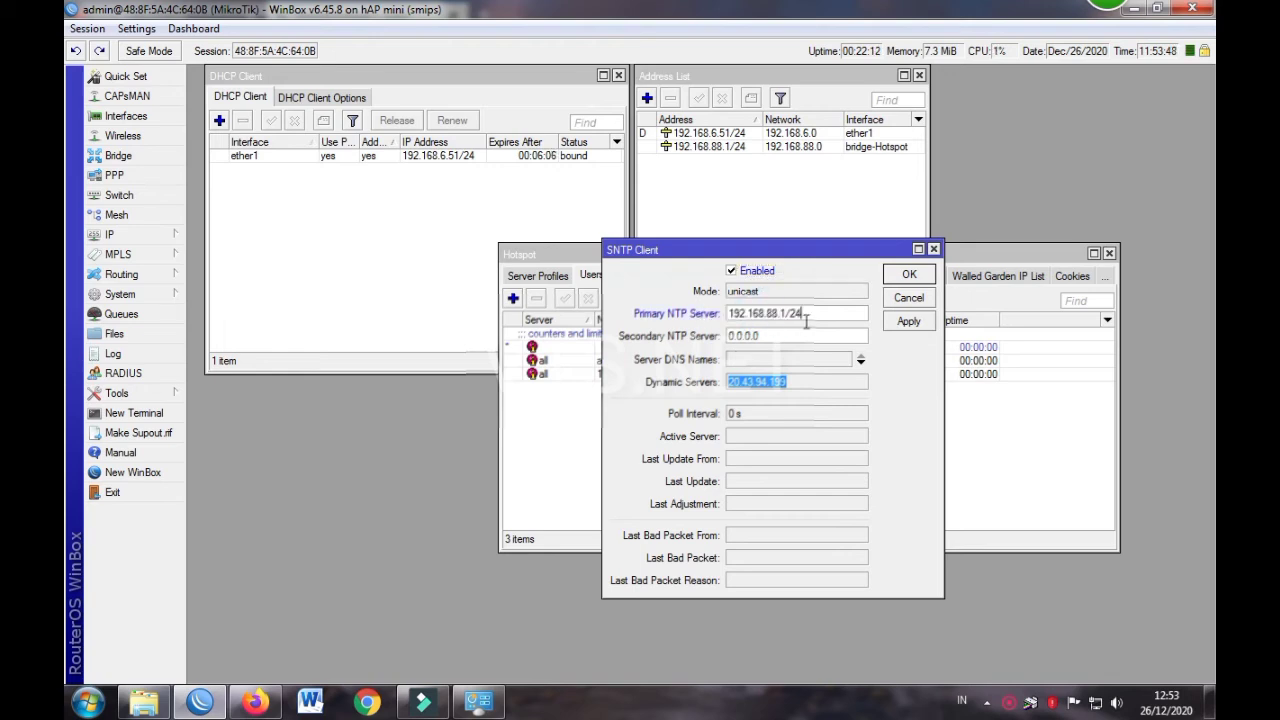
{"action": "right_click", "coordinate": [785, 383]}
{"action": "left_click", "coordinate": [805, 394]}
{"action": "double_click", "coordinate": [811, 313]}
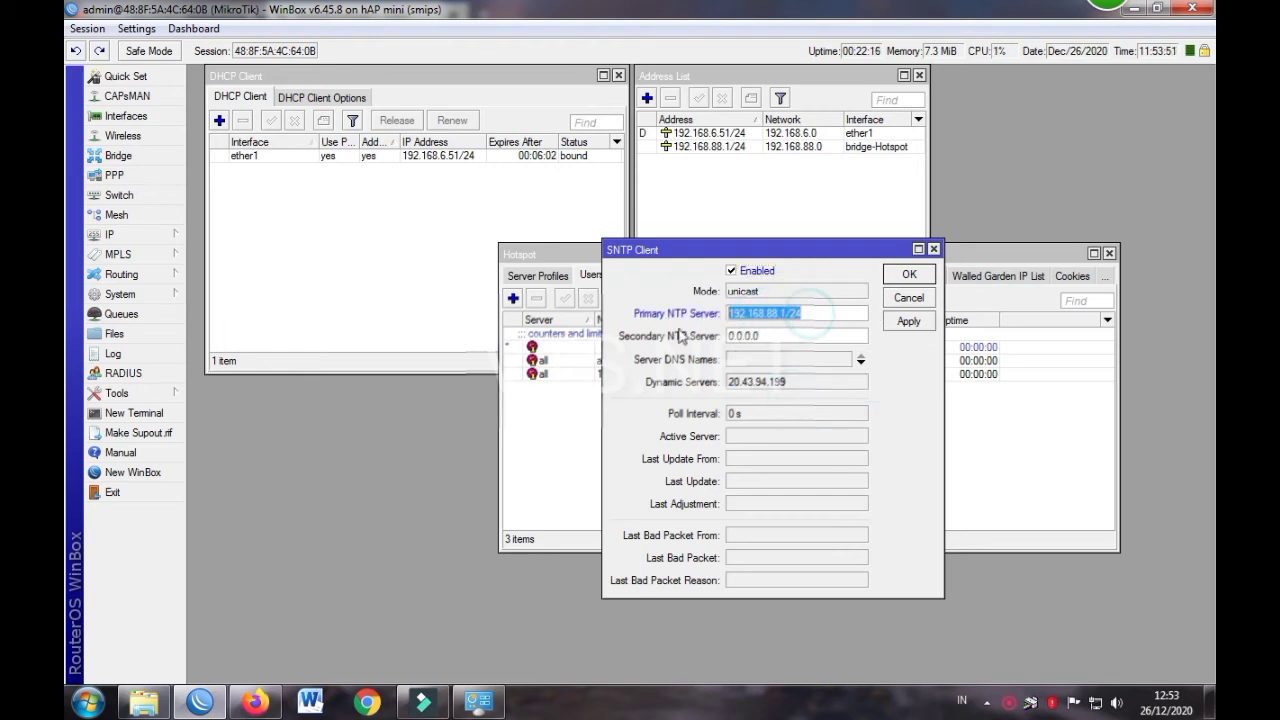
{"action": "key", "text": "ctrl+v"}
{"action": "left_click", "coordinate": [905, 322]}
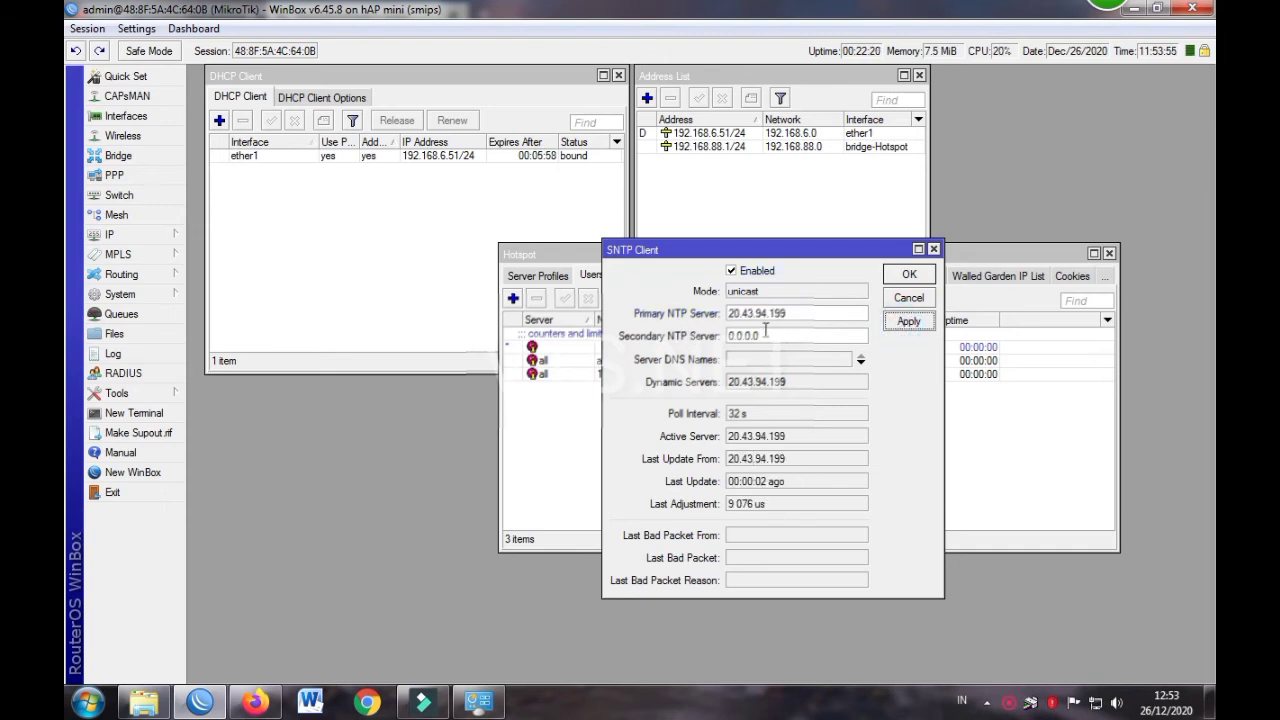
{"action": "left_click", "coordinate": [909, 274]}
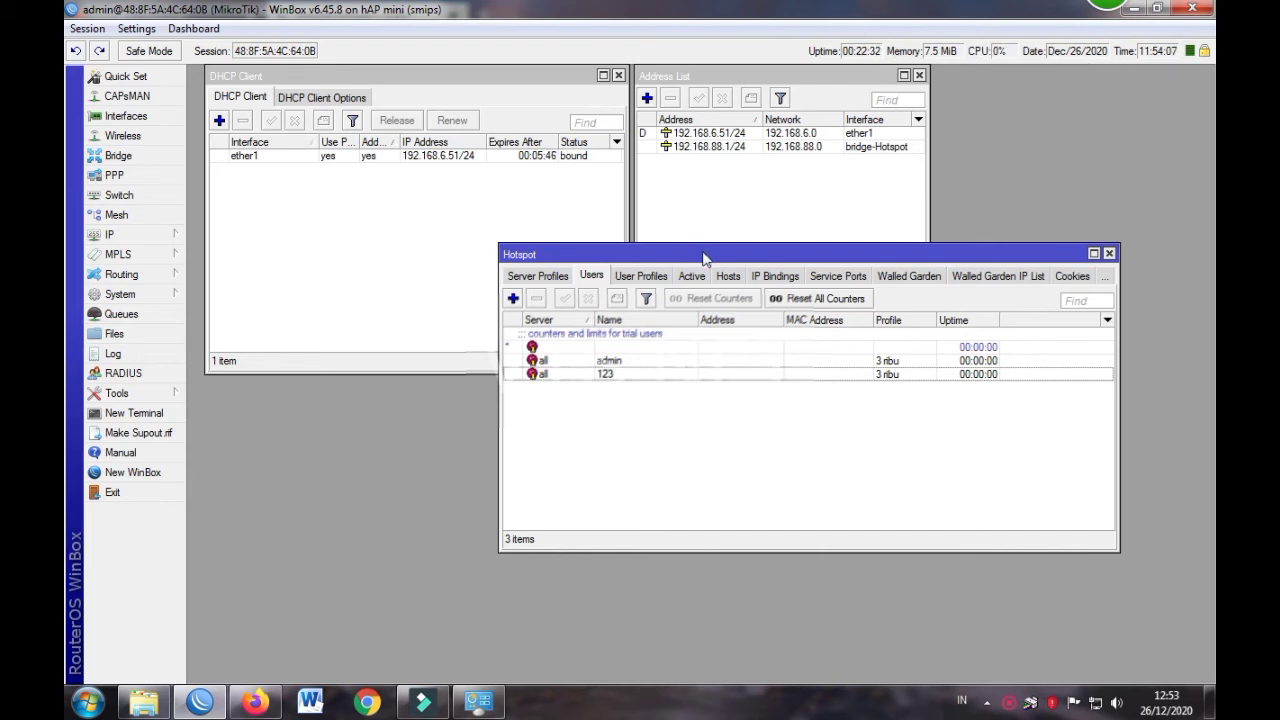
Check for RouterOS updates from the Package List: installed 6.45.8, latest 6.48
{"action": "left_click_drag", "start_coordinate": [647, 250], "coordinate": [351, 350]}
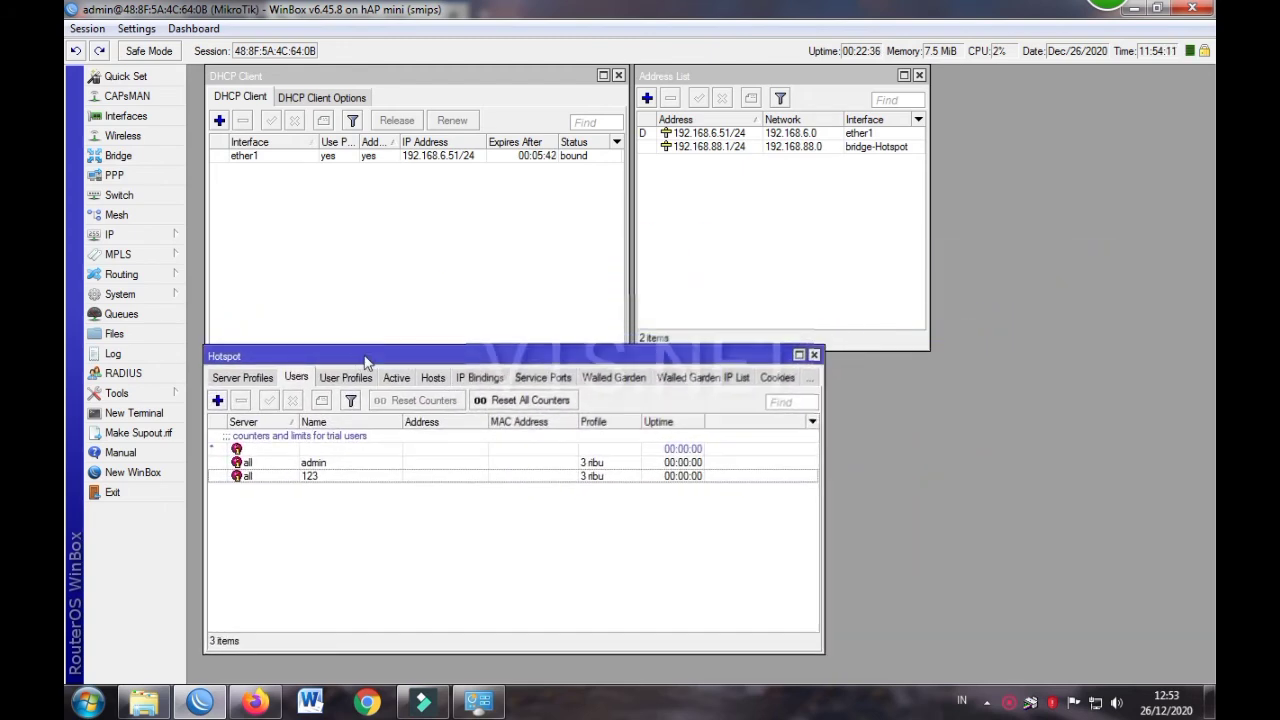
{"action": "left_click", "coordinate": [638, 531]}
{"action": "left_click", "coordinate": [140, 294]}
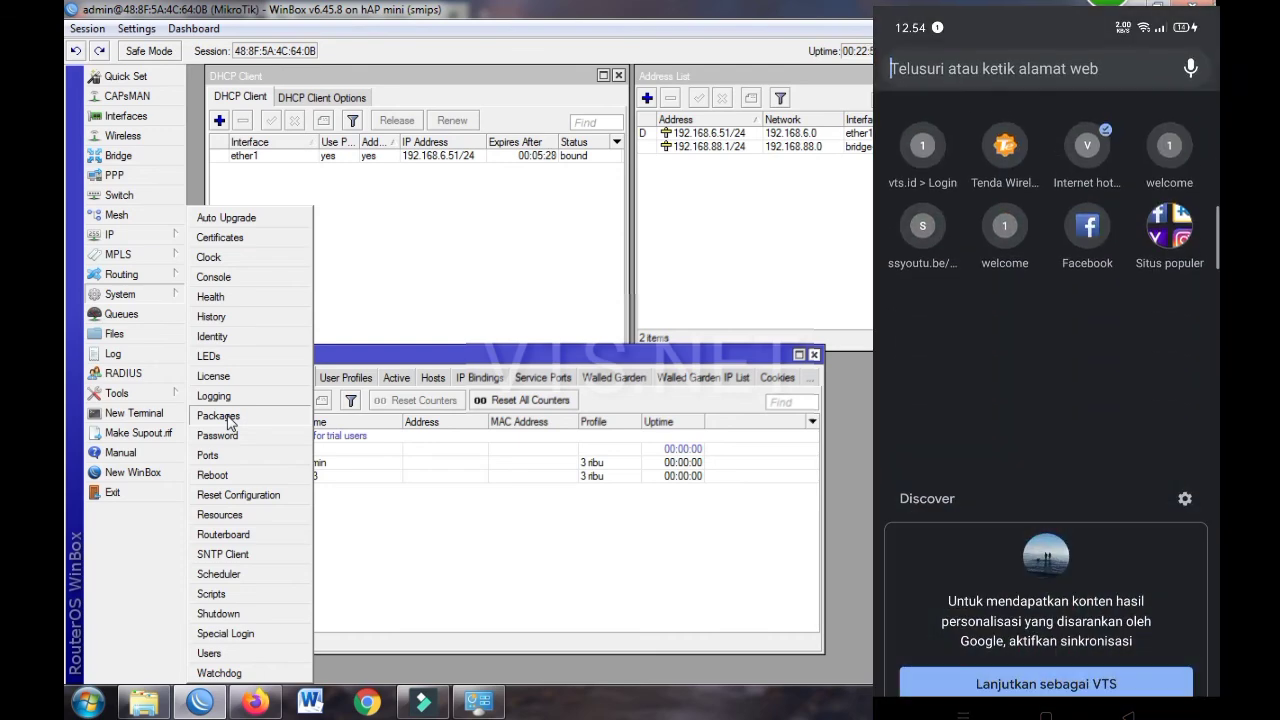
{"action": "left_click", "coordinate": [224, 416]}
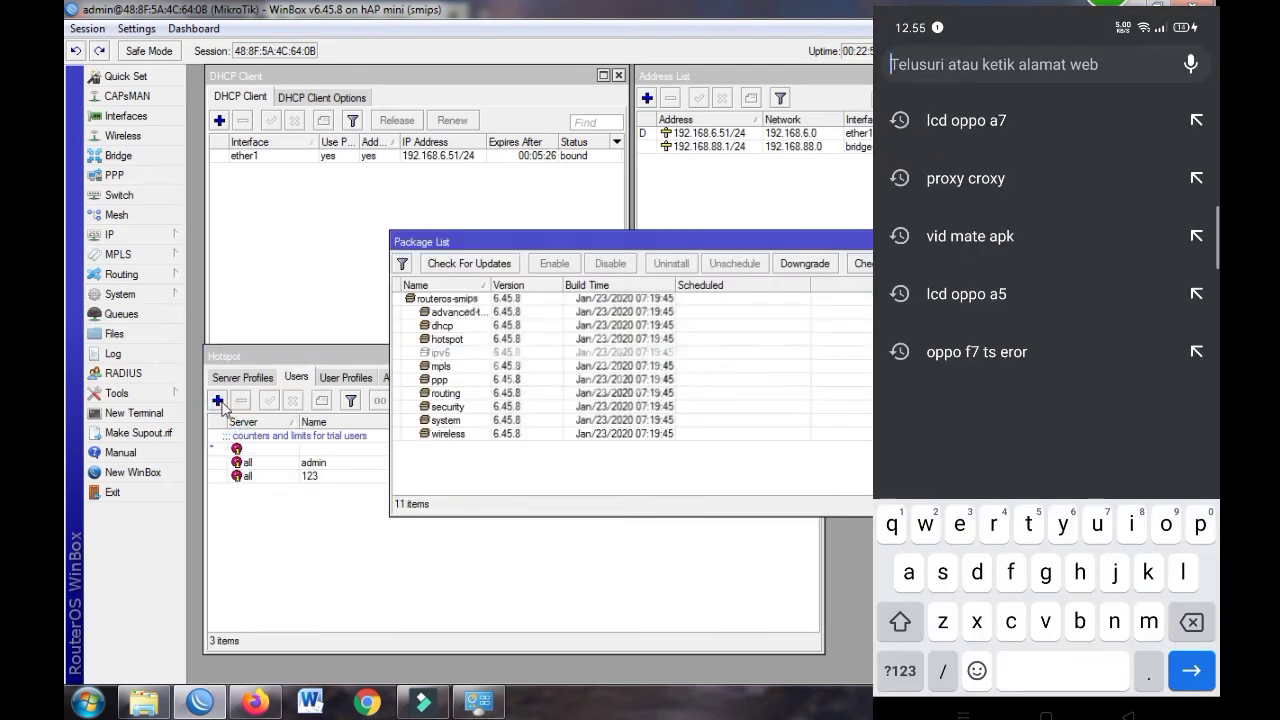
{"action": "left_click", "coordinate": [124, 294]}
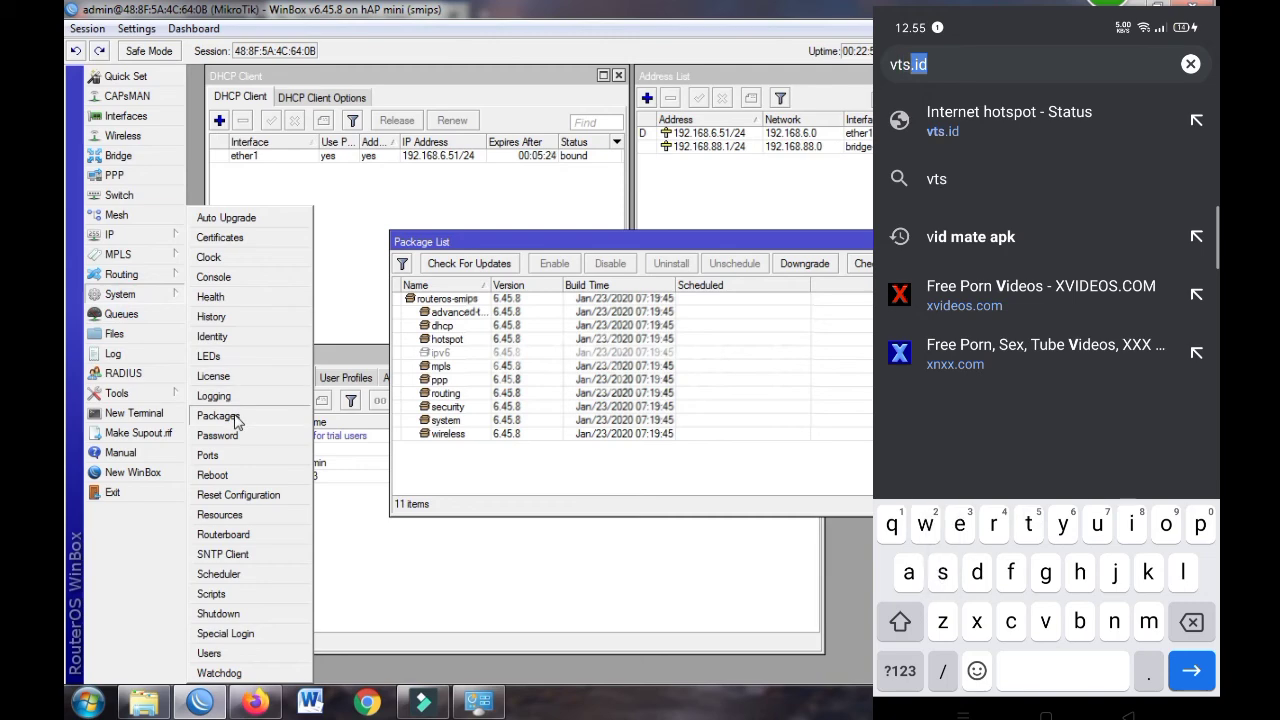
{"action": "left_click", "coordinate": [467, 266]}
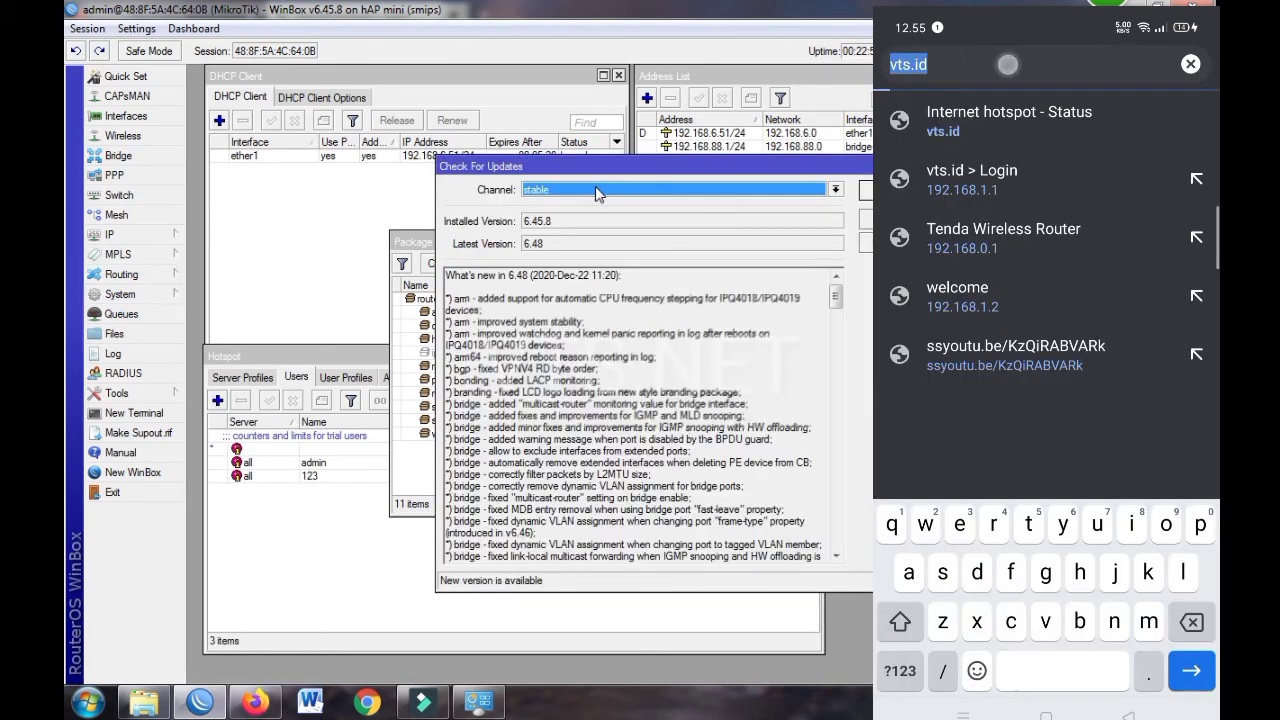
Compare the long-term channel (6.46.8), then leave the update channel on stable
{"action": "left_click", "coordinate": [595, 190]}
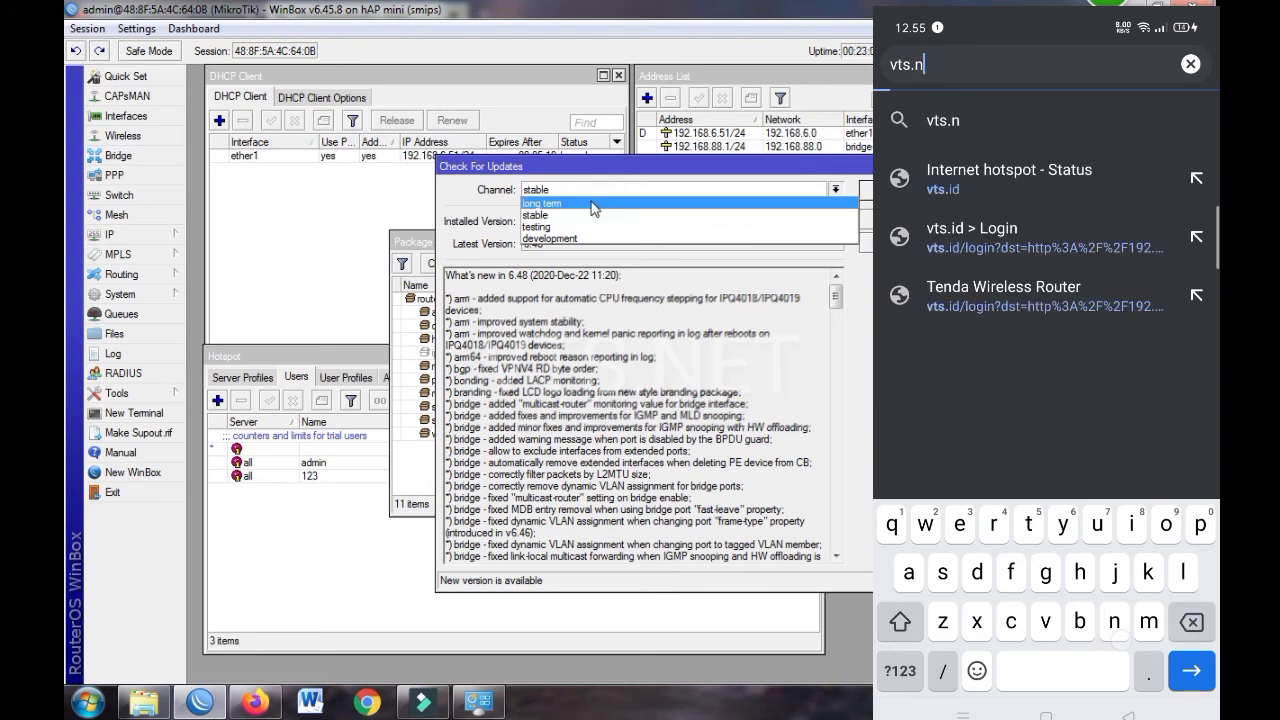
{"action": "left_click", "coordinate": [585, 203]}
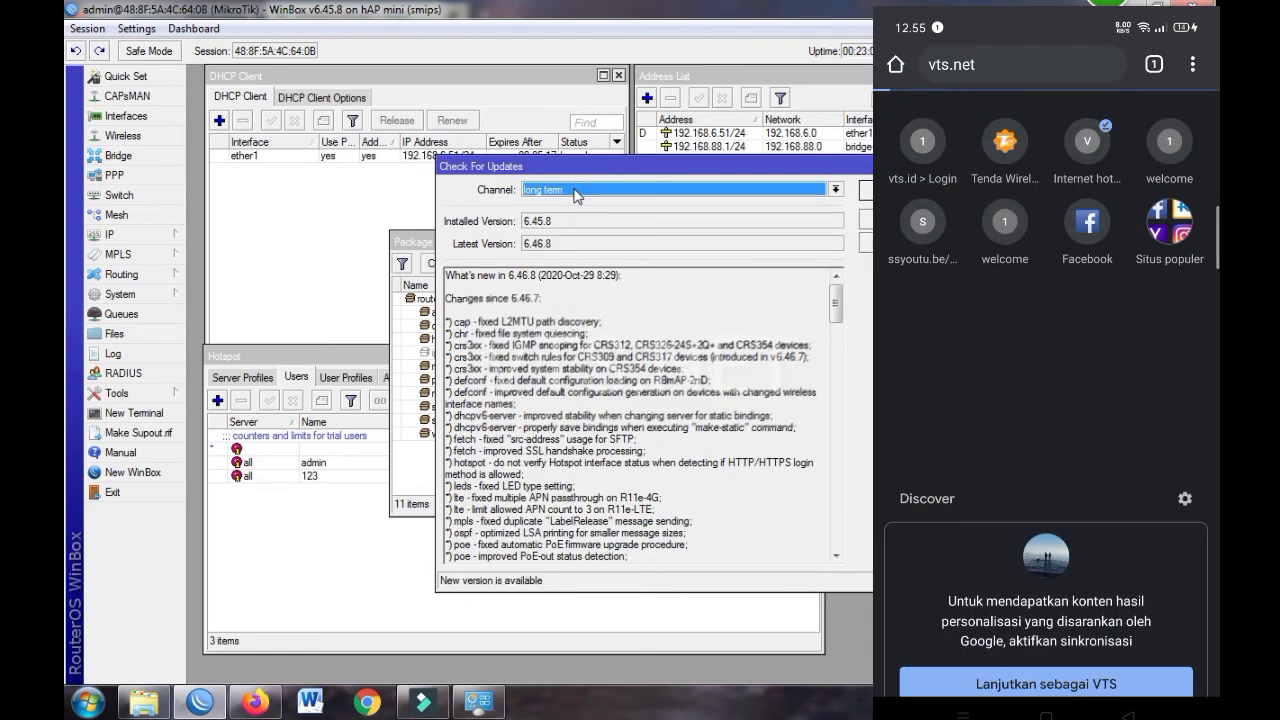
{"action": "left_click", "coordinate": [577, 190]}
{"action": "left_click", "coordinate": [585, 215]}
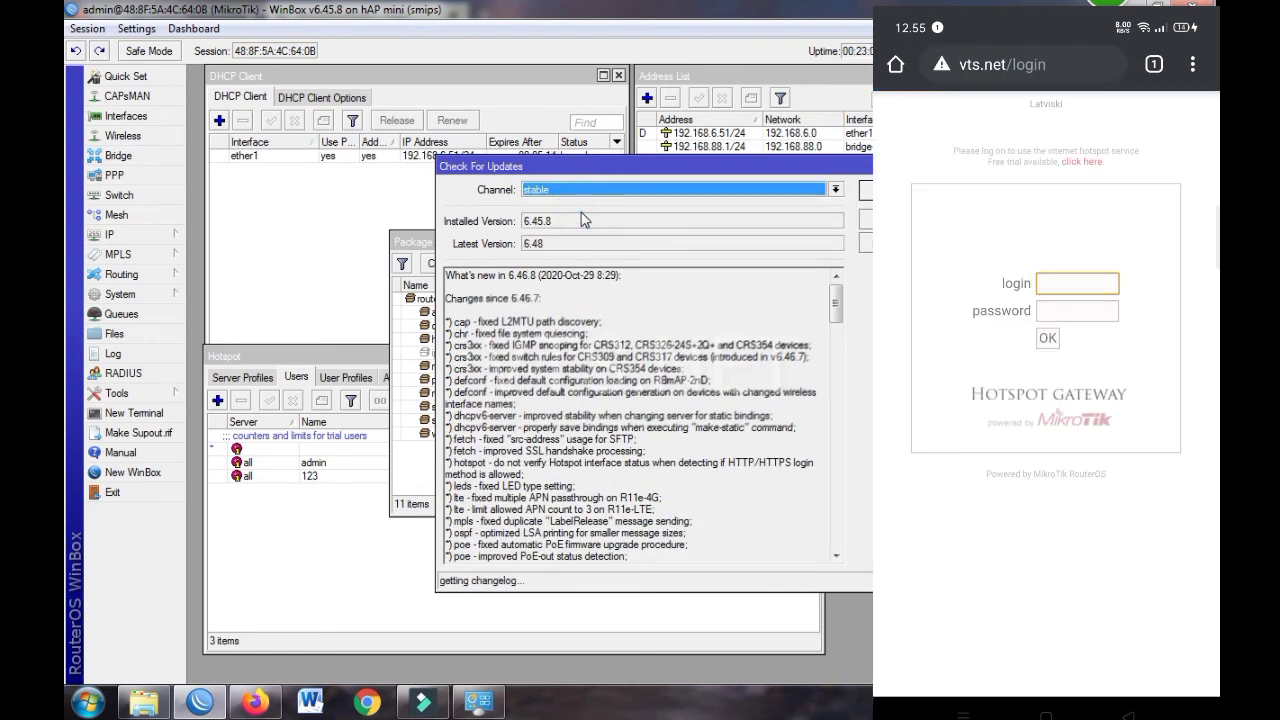
{"action": "left_click", "coordinate": [565, 191]}
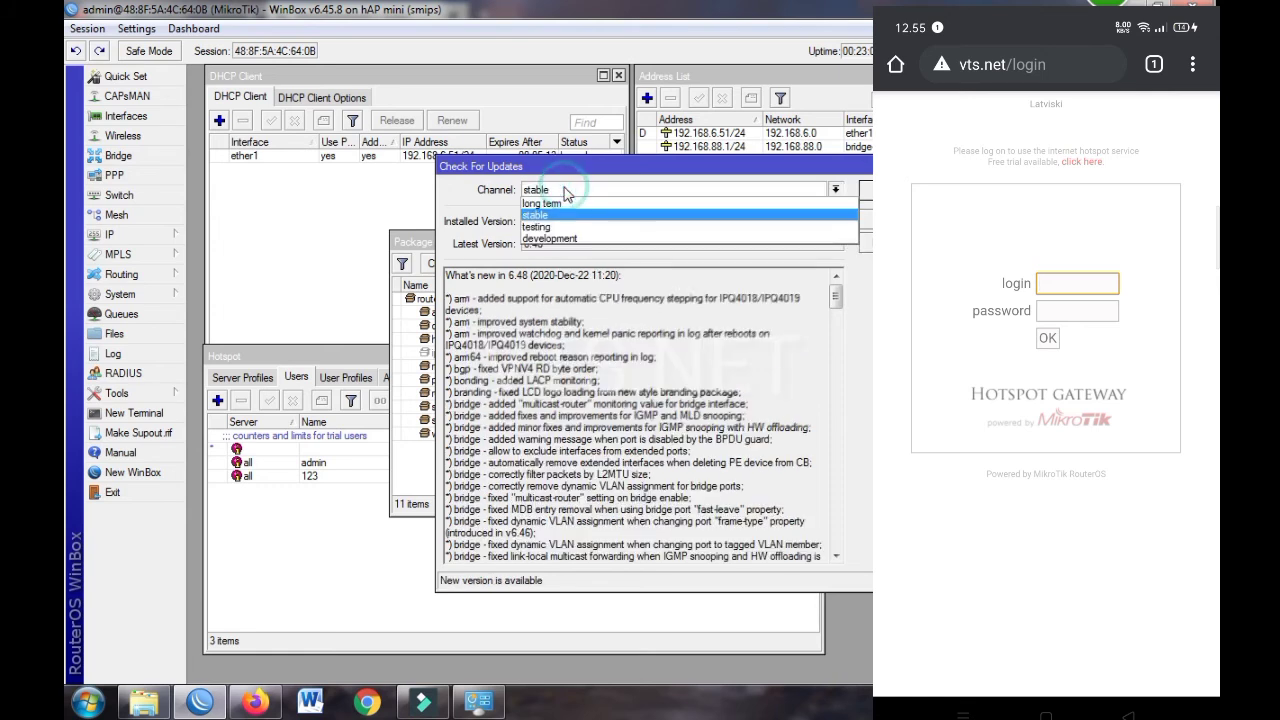
{"action": "left_click", "coordinate": [565, 191]}
{"action": "left_click", "coordinate": [565, 191]}
{"action": "left_click", "coordinate": [565, 190]}
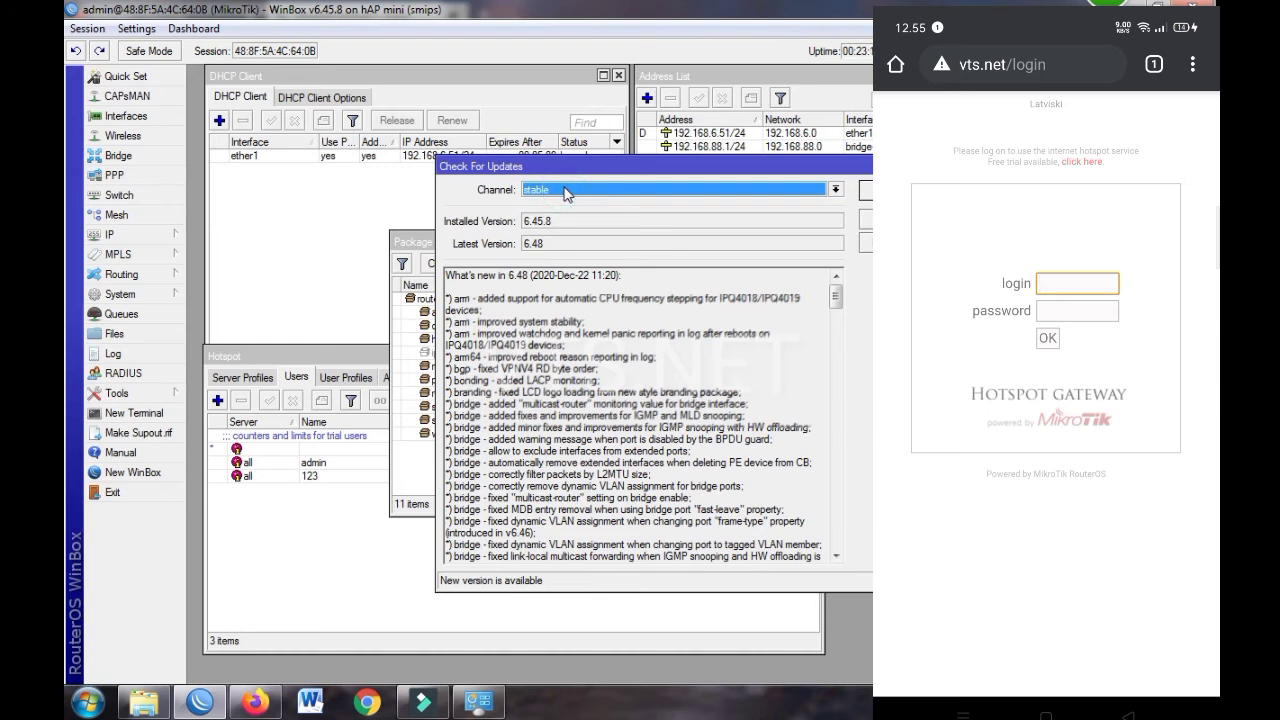
Download and install RouterOS 6.48, letting the router reboot
{"action": "left_click", "coordinate": [866, 243]}
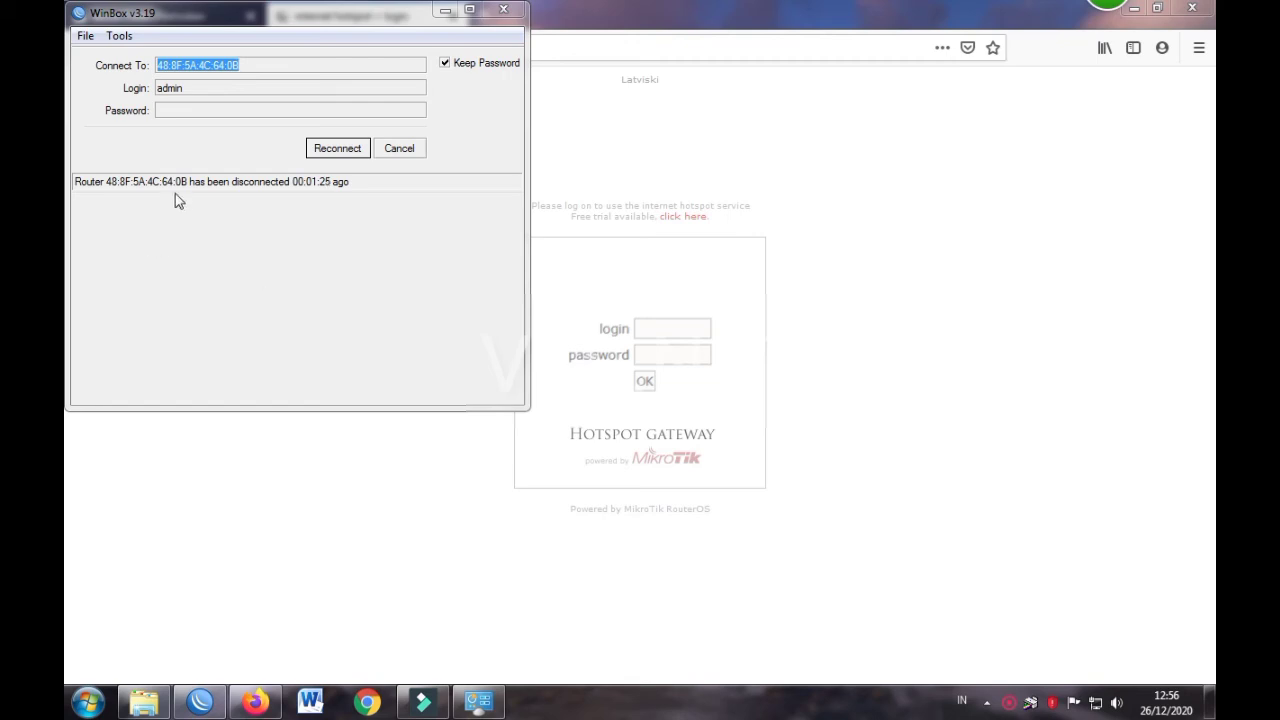
Reconnect, view the testing and development channel releases, and close the update check
{"action": "left_click", "coordinate": [341, 147]}
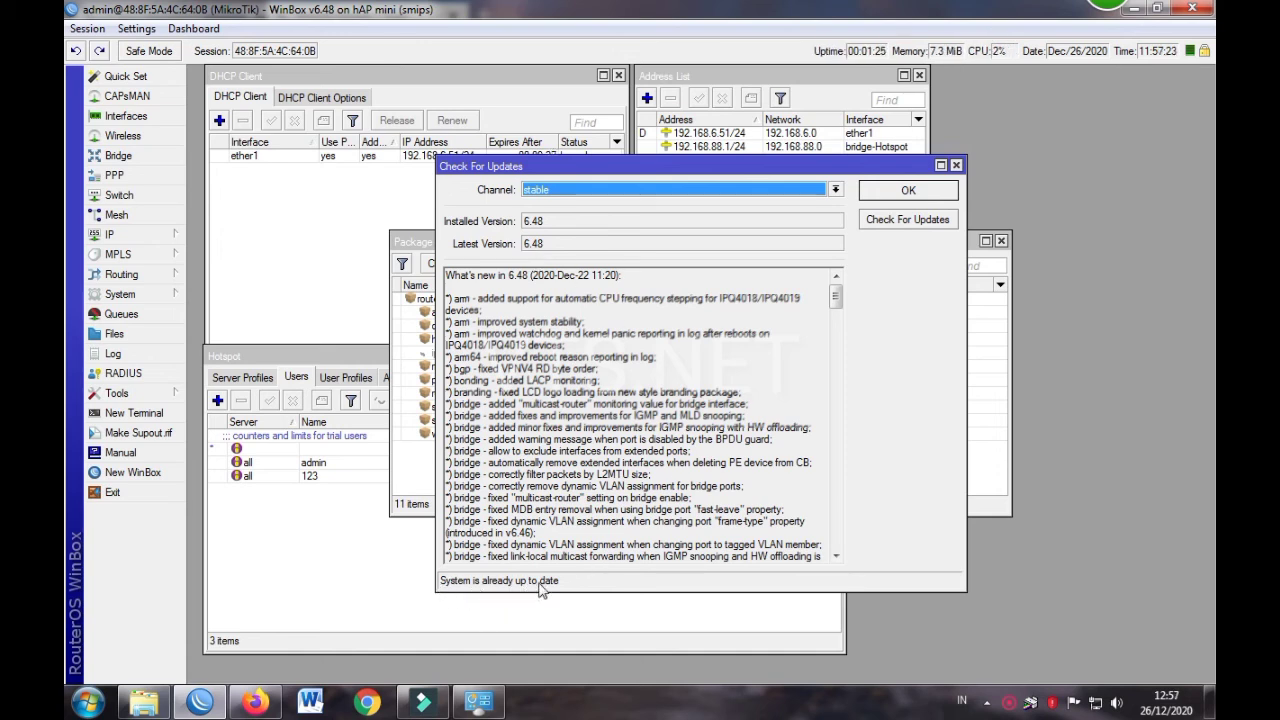
{"action": "left_click", "coordinate": [544, 191]}
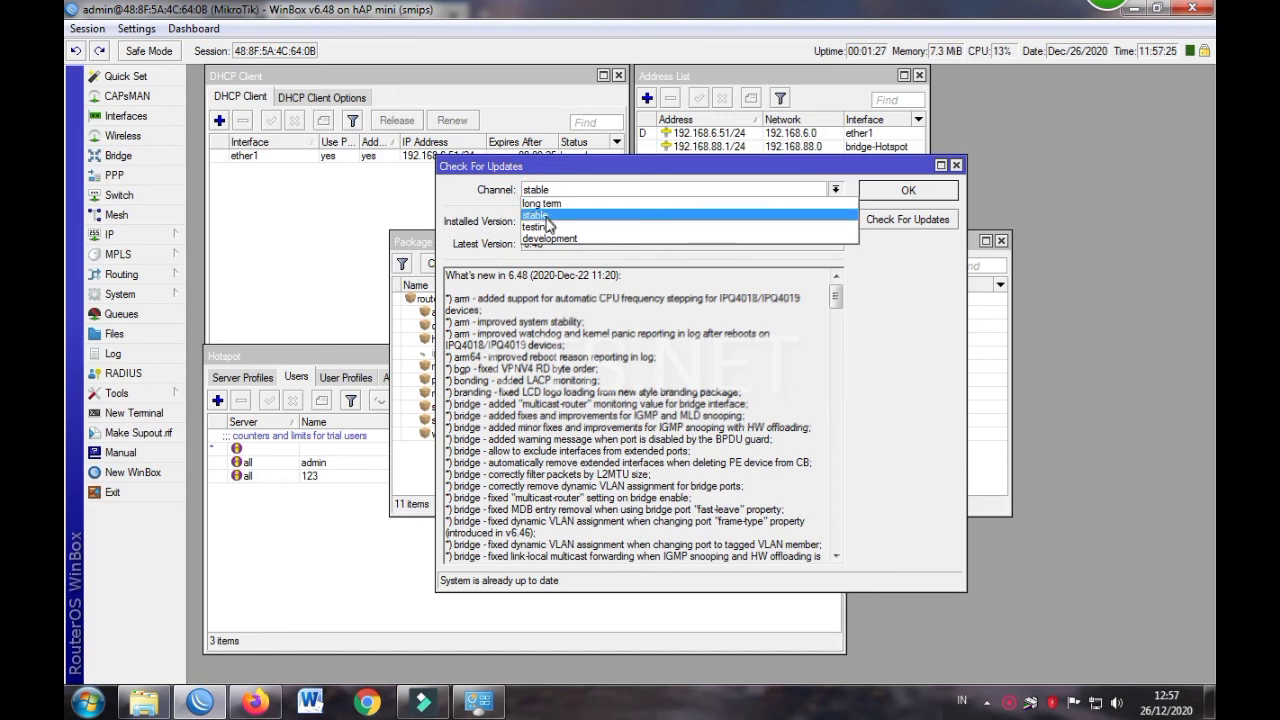
{"action": "left_click", "coordinate": [548, 227]}
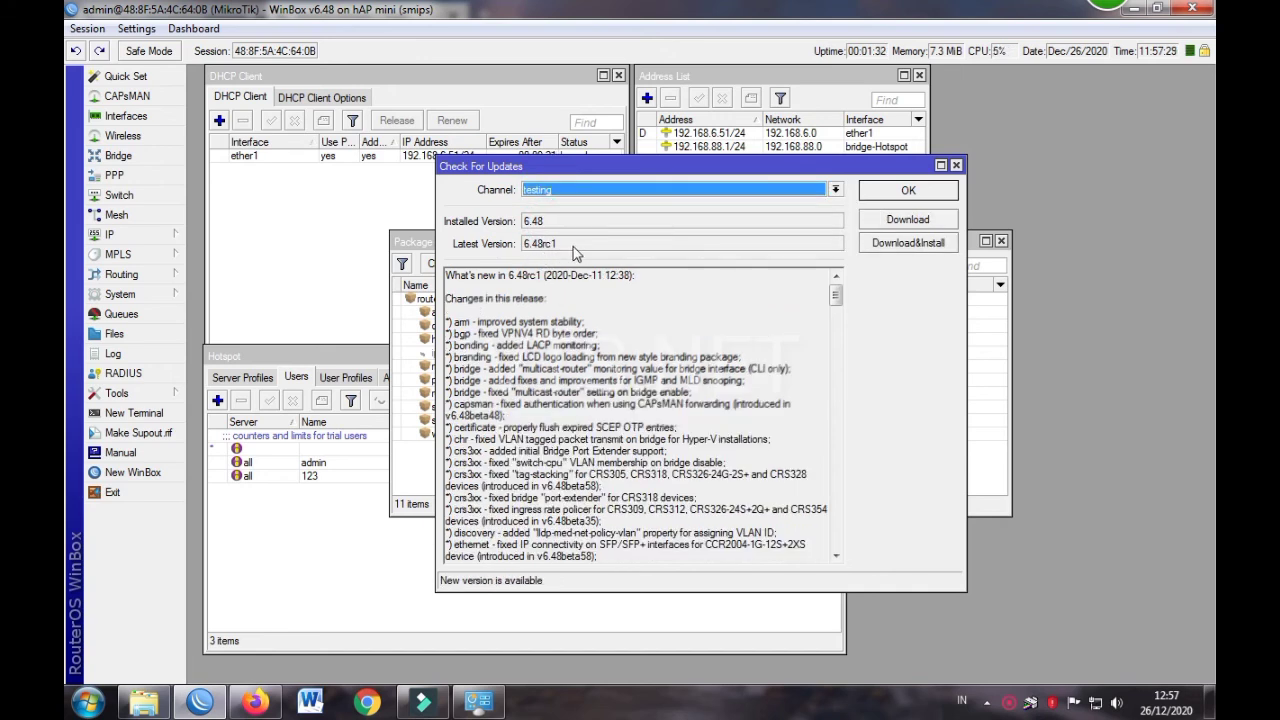
{"action": "left_click", "coordinate": [567, 191]}
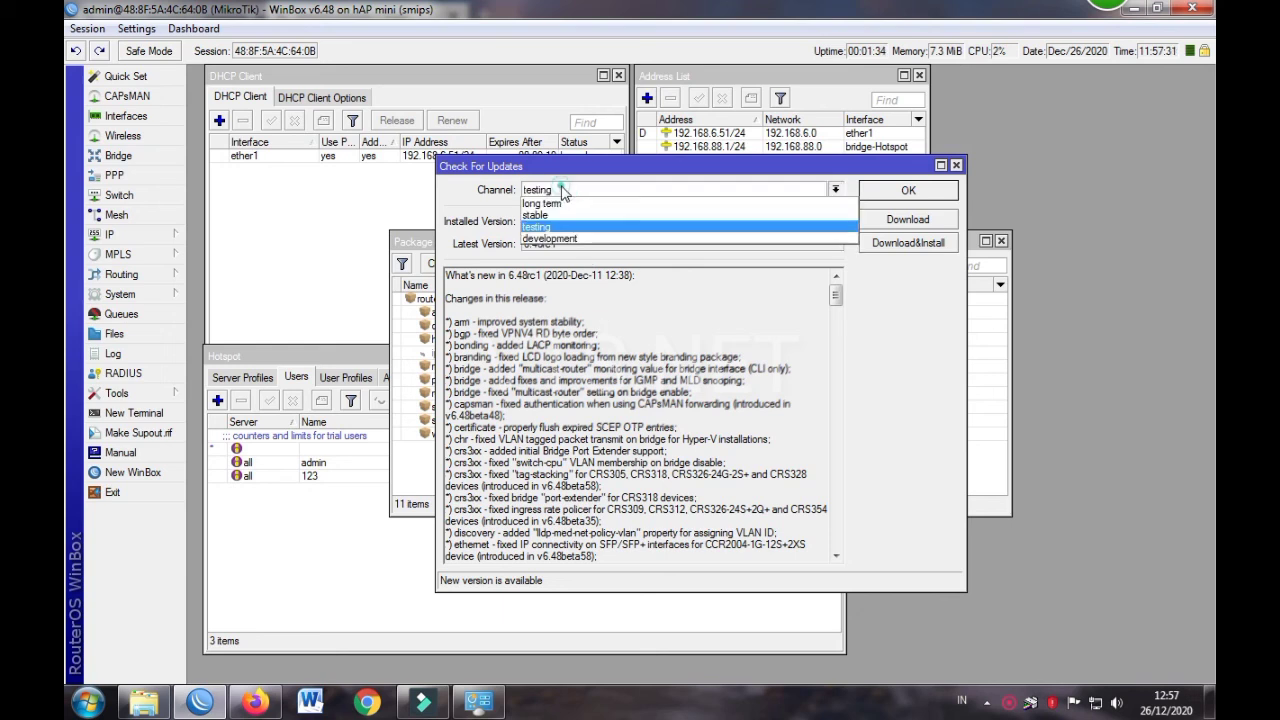
{"action": "left_click", "coordinate": [566, 236]}
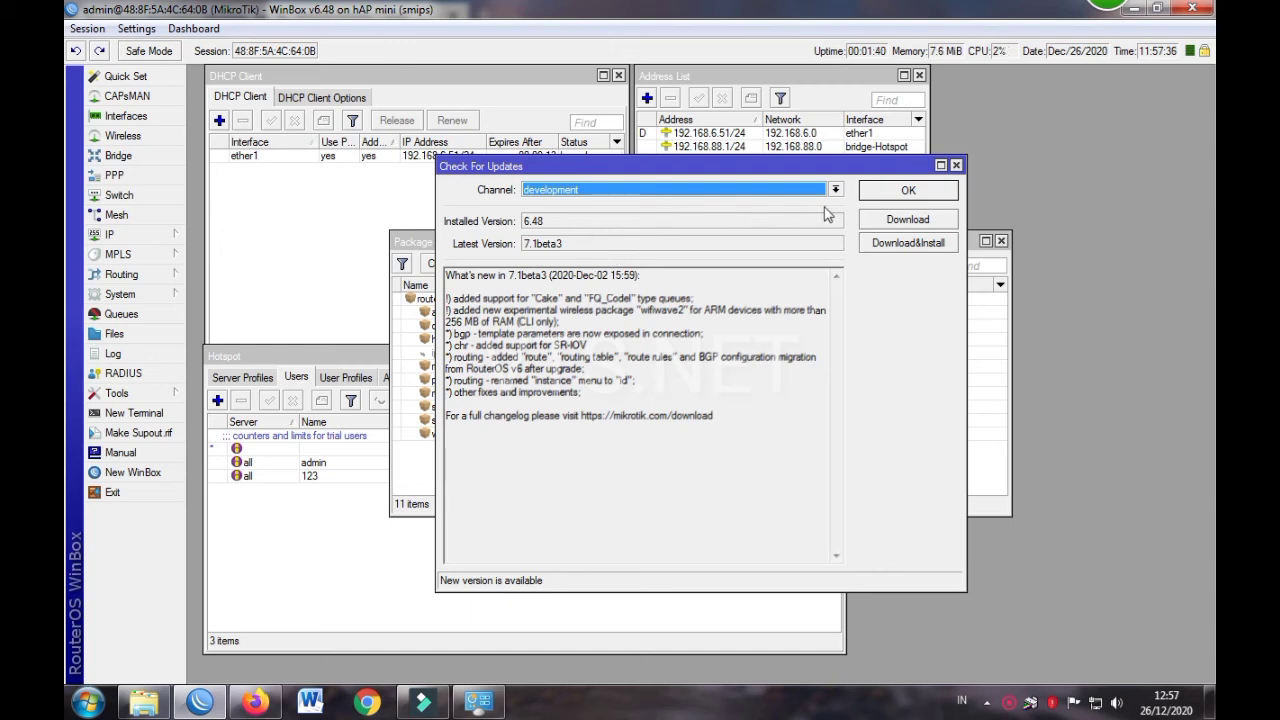
{"action": "left_click", "coordinate": [956, 165]}
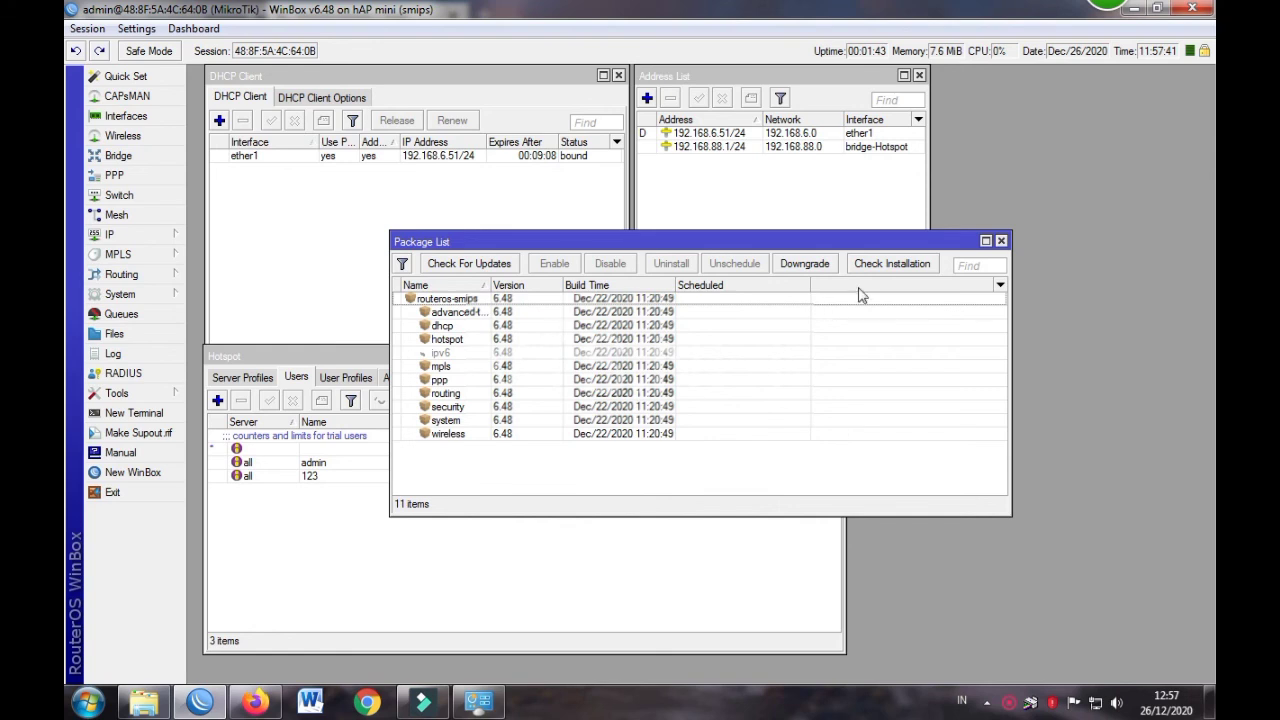
Open the hotspot sign-in page in Firefox, dismiss its insecure-login warning, and return to WinBox
{"action": "left_click", "coordinate": [1001, 243]}
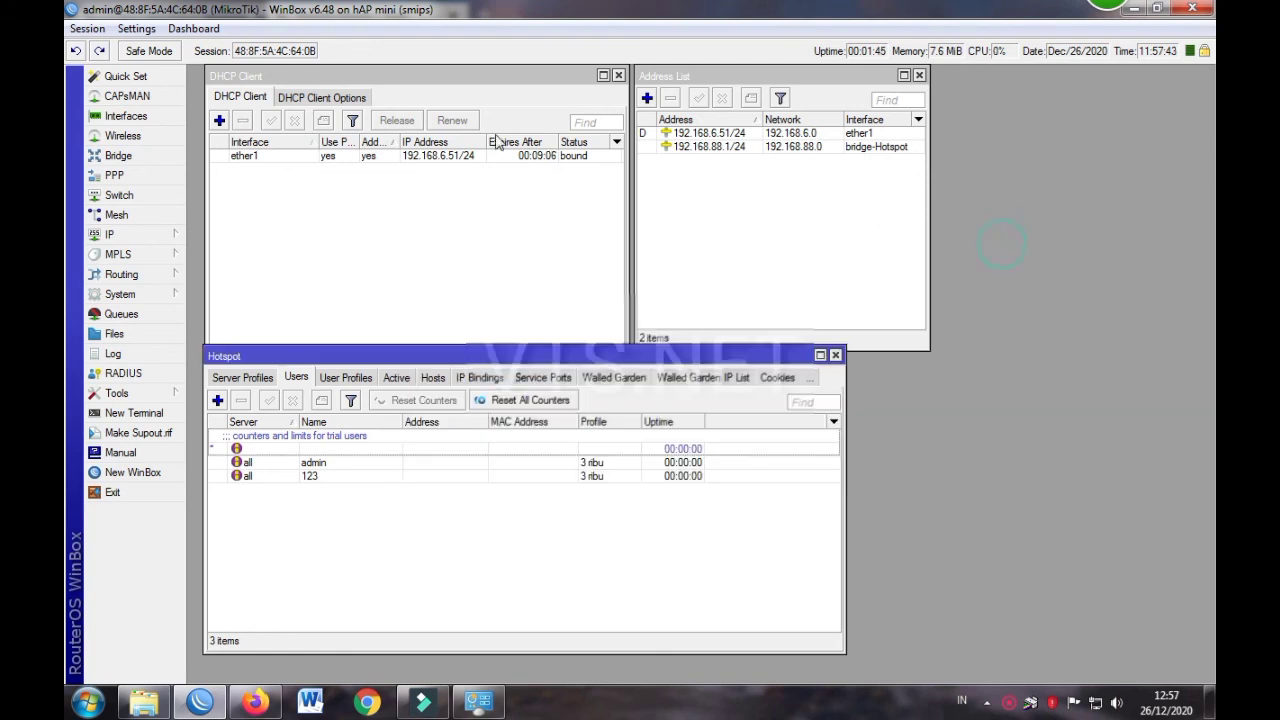
{"action": "left_click", "coordinate": [440, 220]}
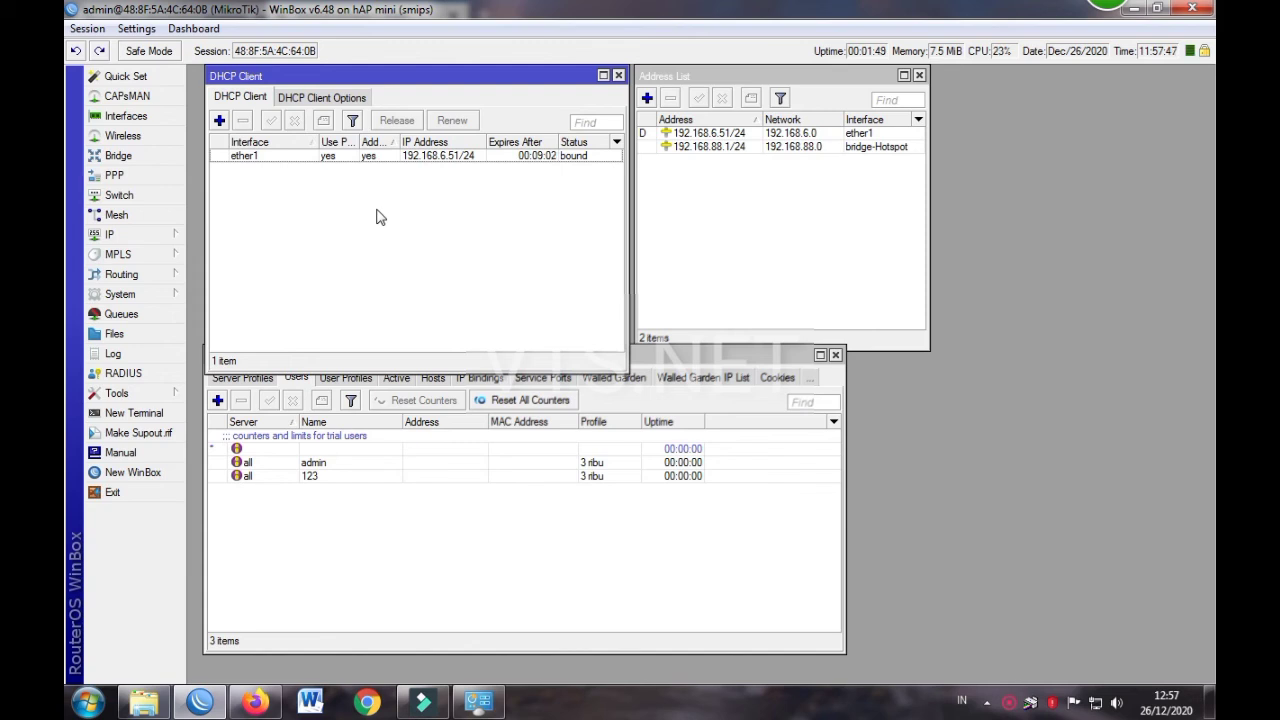
{"action": "left_click", "coordinate": [255, 702]}
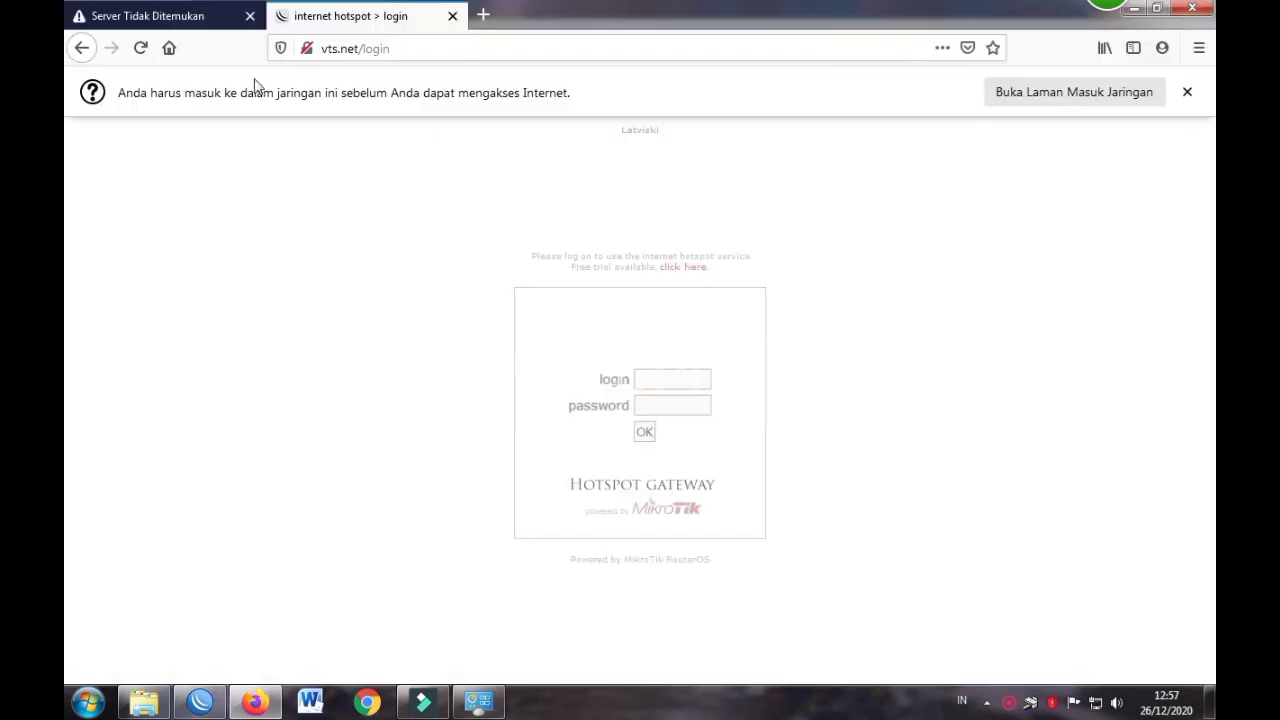
{"action": "left_click", "coordinate": [1033, 93]}
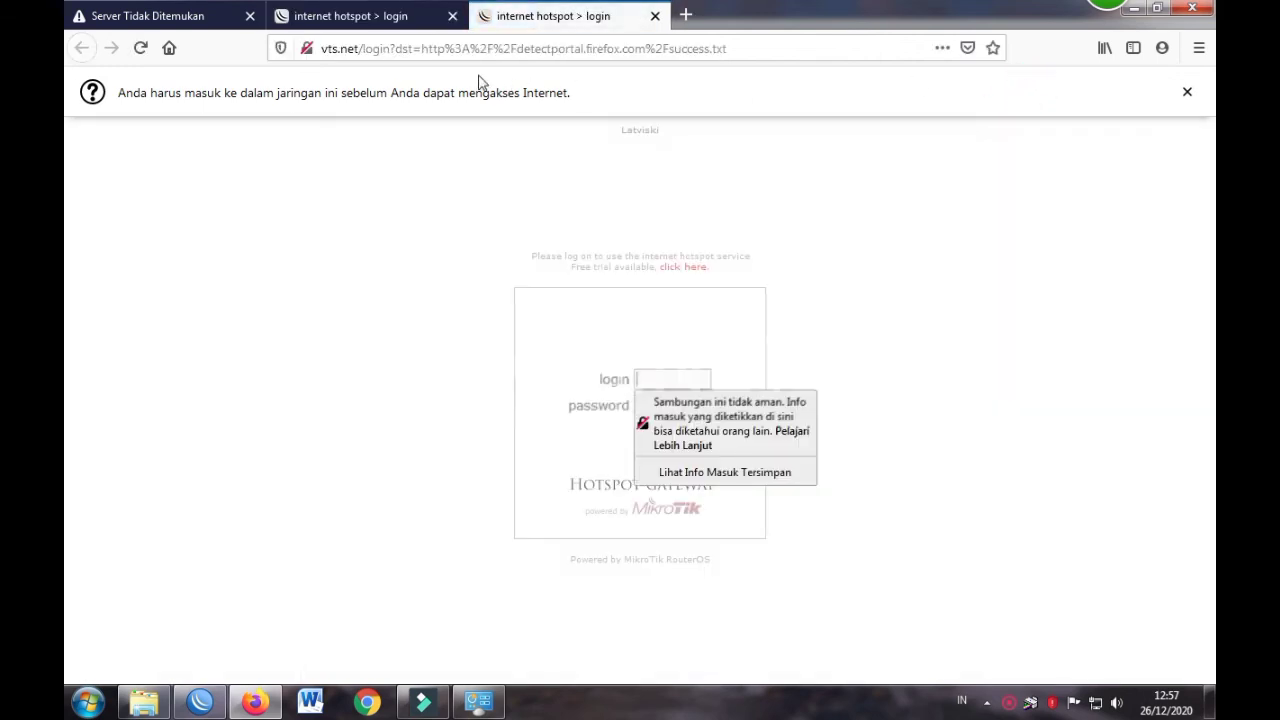
{"action": "left_click", "coordinate": [1021, 437]}
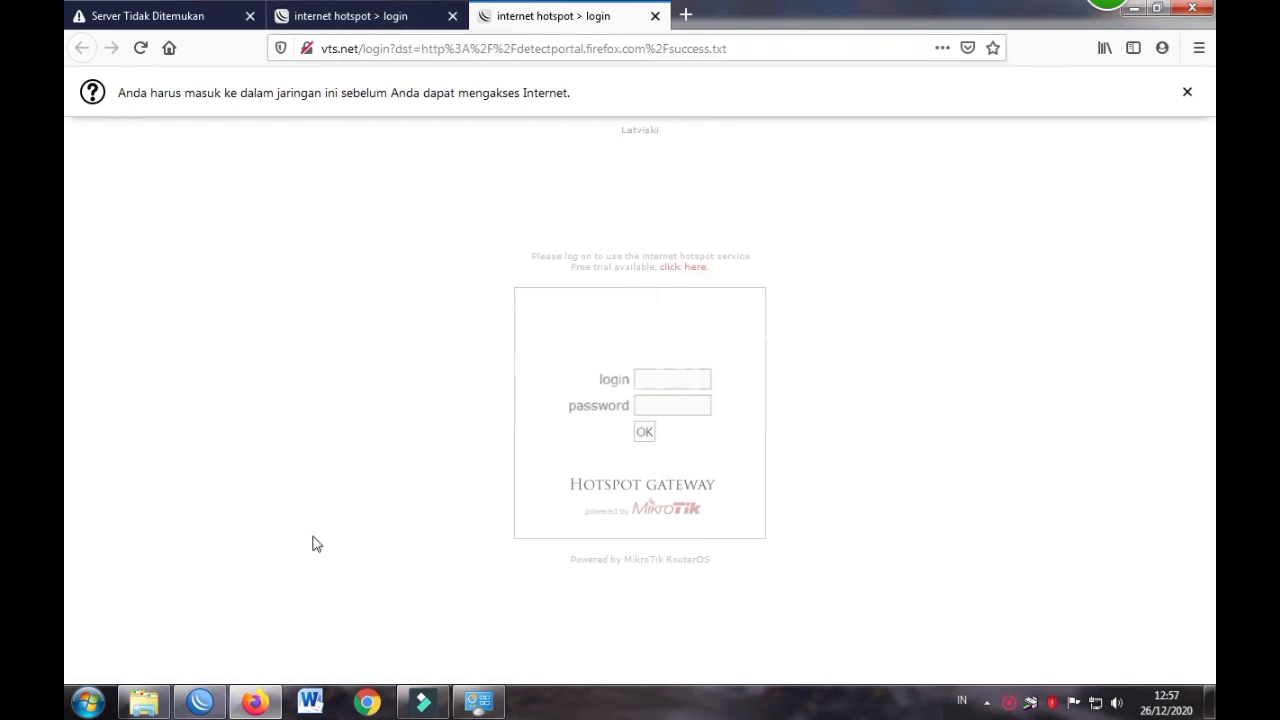
{"action": "left_click", "coordinate": [200, 702]}
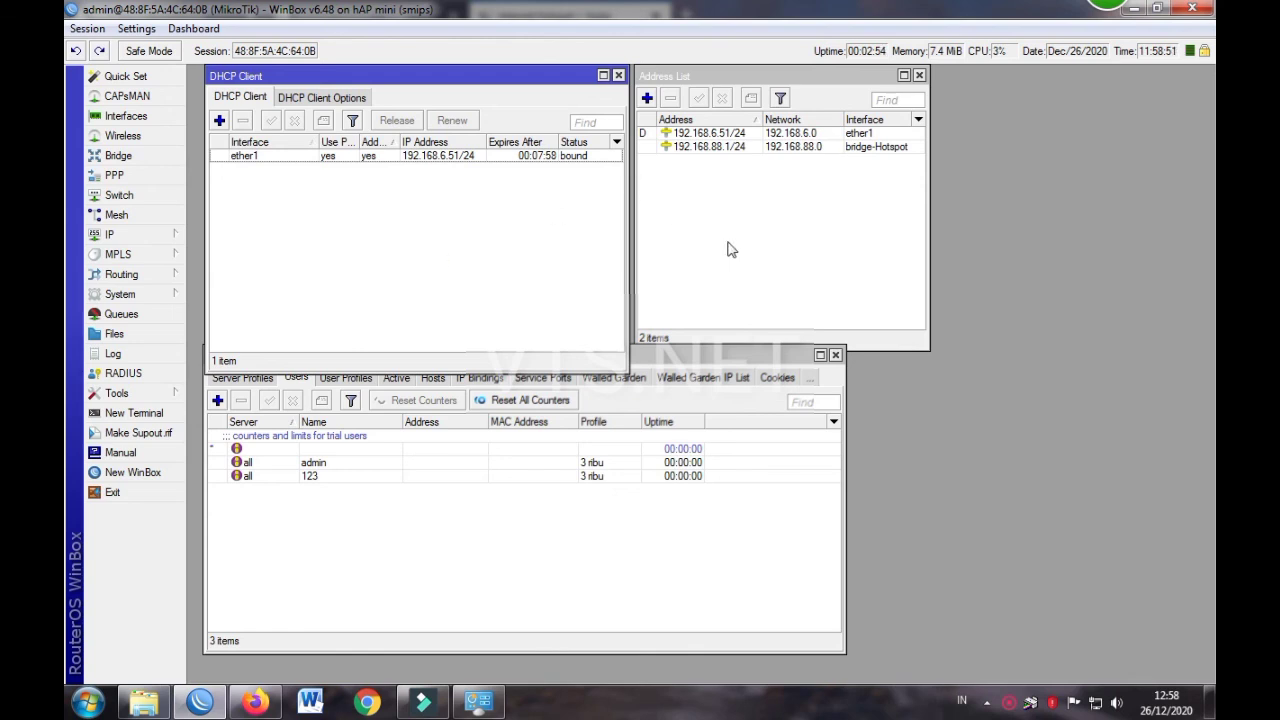
Open the router's File List
{"action": "left_click", "coordinate": [423, 261]}
{"action": "left_click", "coordinate": [407, 249]}
{"action": "left_click", "coordinate": [142, 233]}
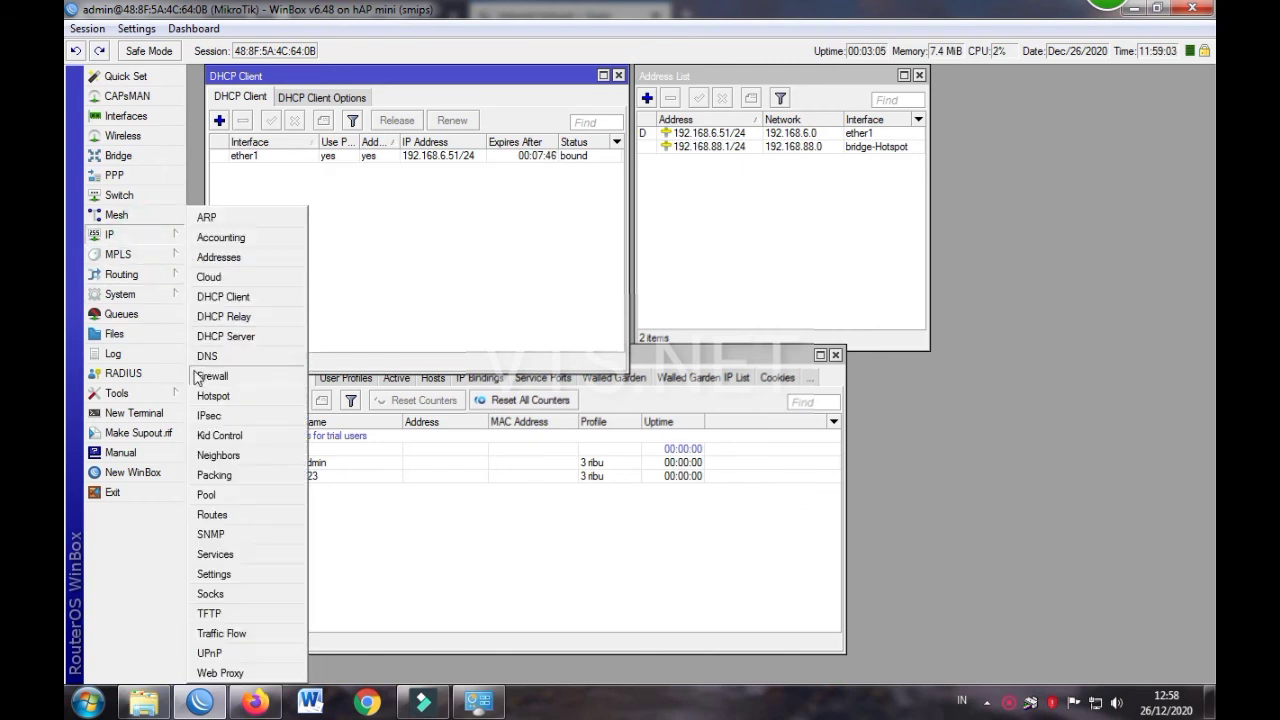
{"action": "left_click", "coordinate": [118, 334]}
Select the 29 old files from hotspot/alogin.html through skins and remove them
{"action": "left_click", "coordinate": [547, 384]}
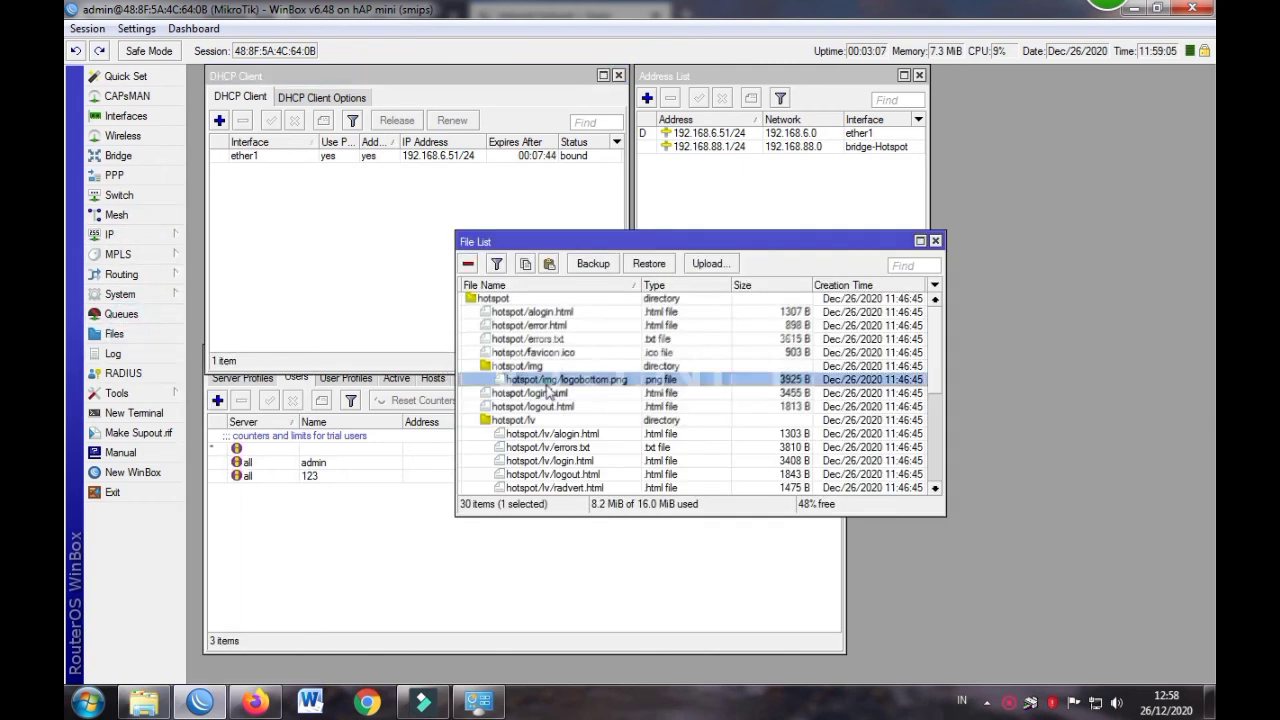
{"action": "scroll", "coordinate": [549, 392], "scroll_direction": "down", "scroll_amount": 4}
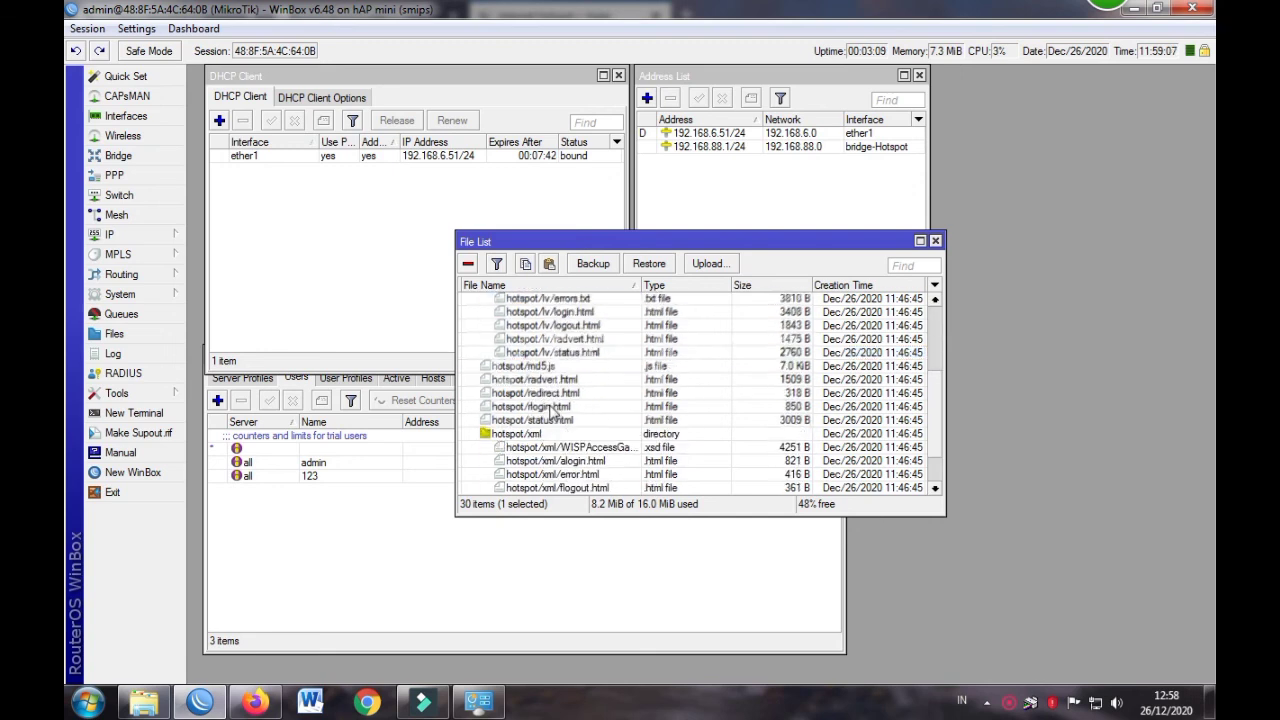
{"action": "scroll", "coordinate": [551, 413], "scroll_direction": "down", "scroll_amount": 2}
{"action": "scroll", "coordinate": [549, 412], "scroll_direction": "up", "scroll_amount": 6}
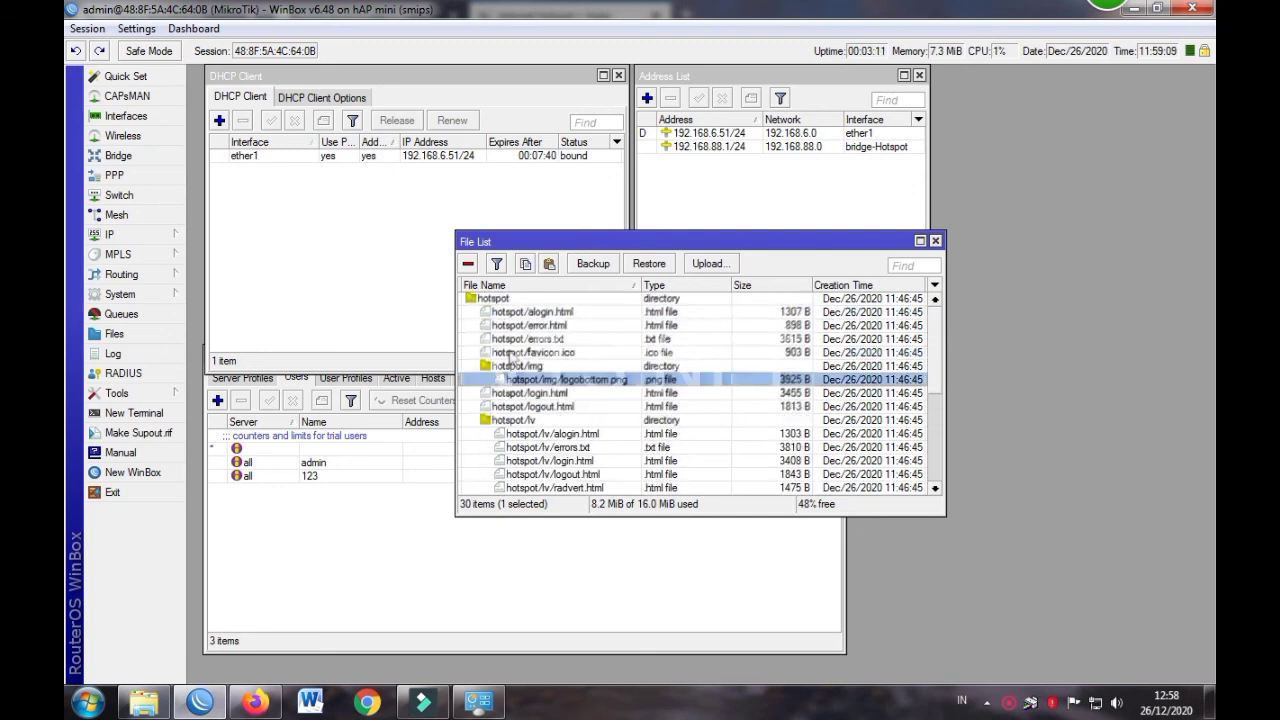
{"action": "left_click", "coordinate": [507, 316]}
{"action": "scroll", "coordinate": [507, 316], "scroll_direction": "down", "scroll_amount": 6}
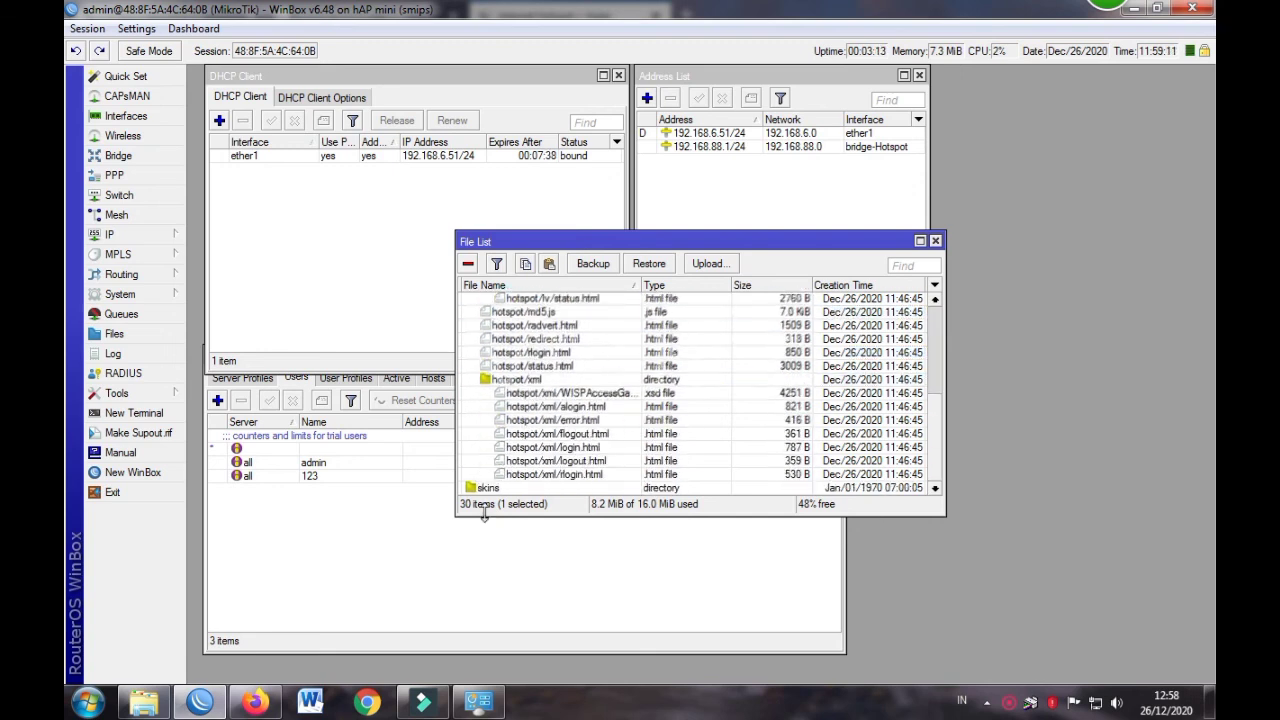
{"action": "left_click", "coordinate": [505, 487], "text": "shift"}
{"action": "scroll", "coordinate": [505, 480], "scroll_direction": "up", "scroll_amount": 5}
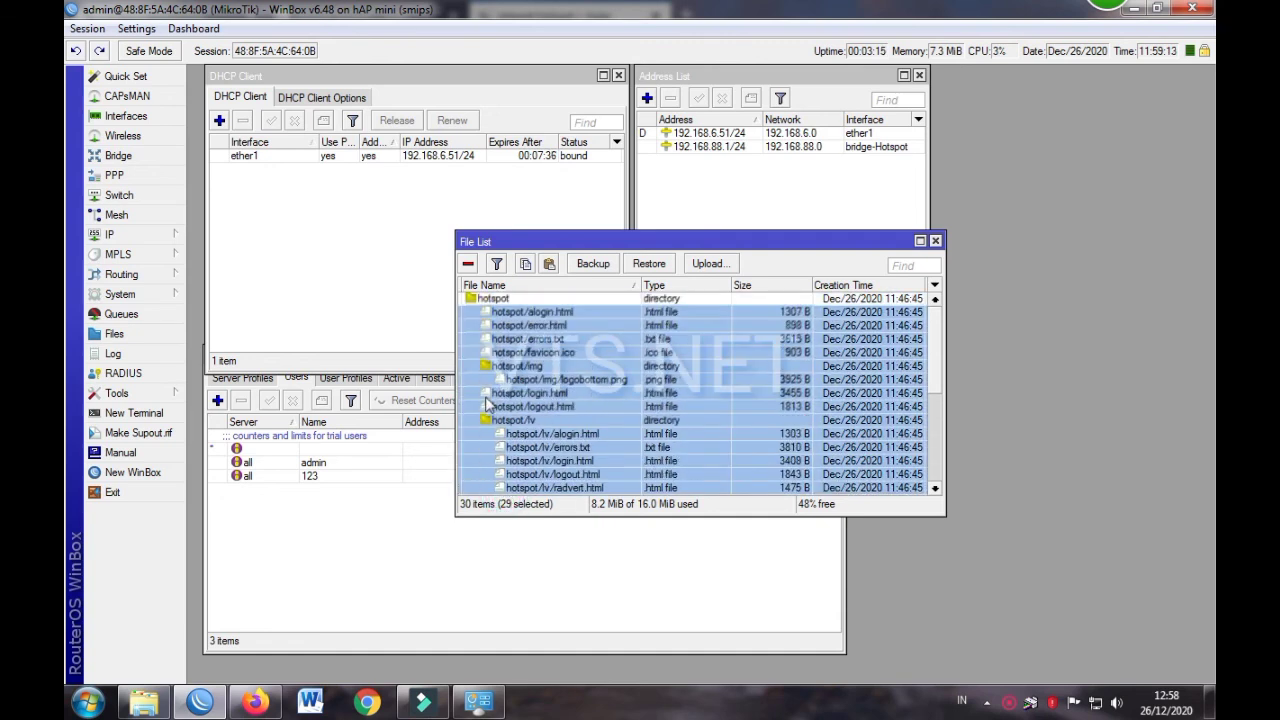
{"action": "left_click", "coordinate": [468, 265]}
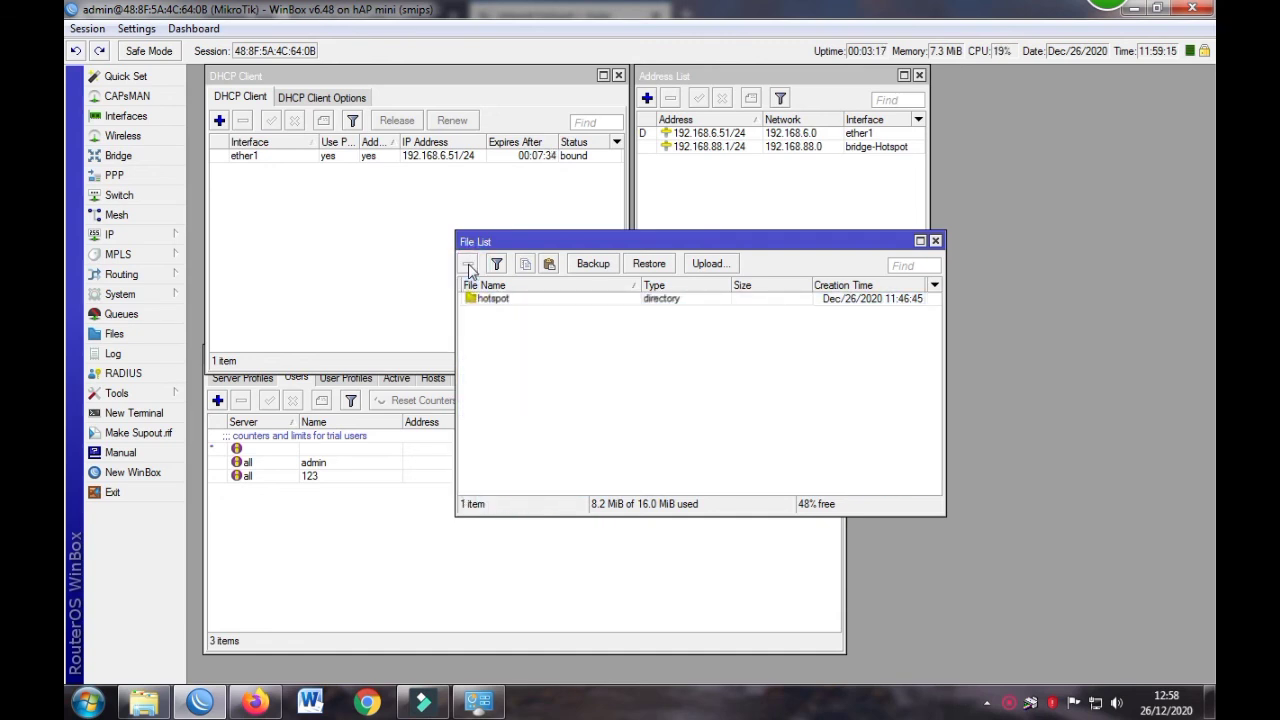
{"action": "left_click", "coordinate": [150, 705]}
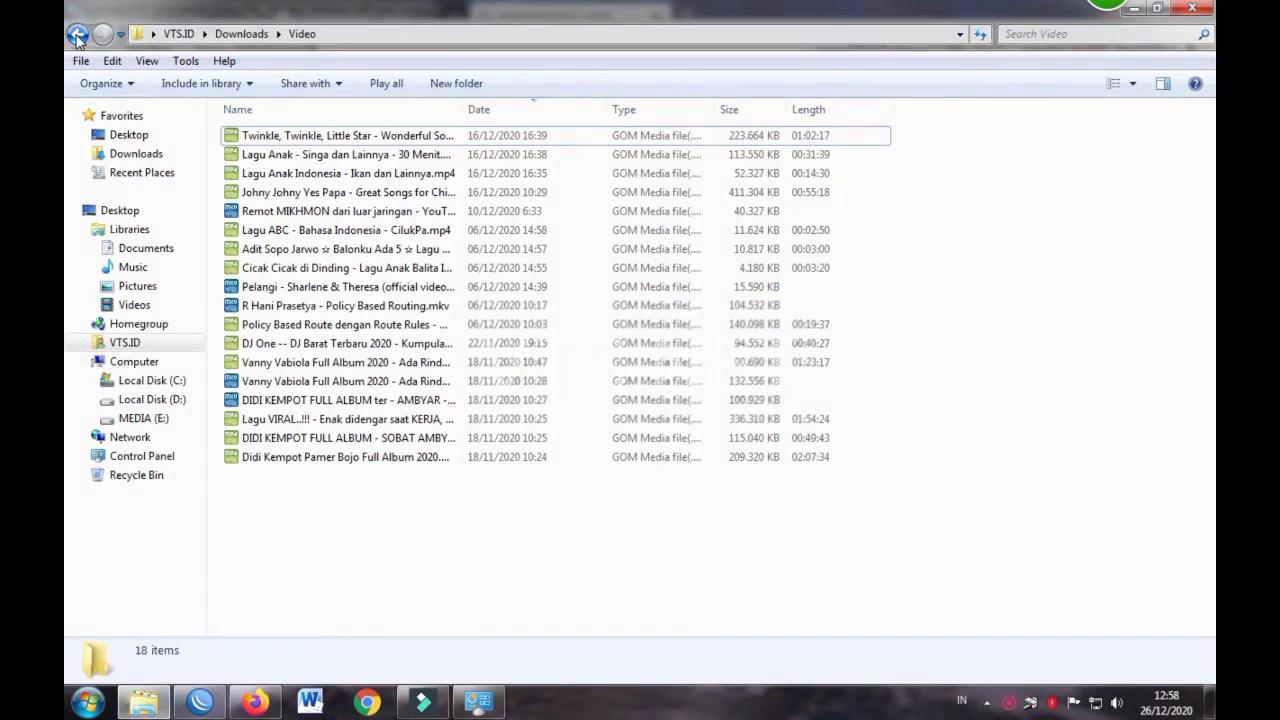
Select all 19 items in new-hotspot-01-master and drag them into WinBox's File List
{"action": "left_click", "coordinate": [77, 35]}
{"action": "key", "text": "ctrl+a"}
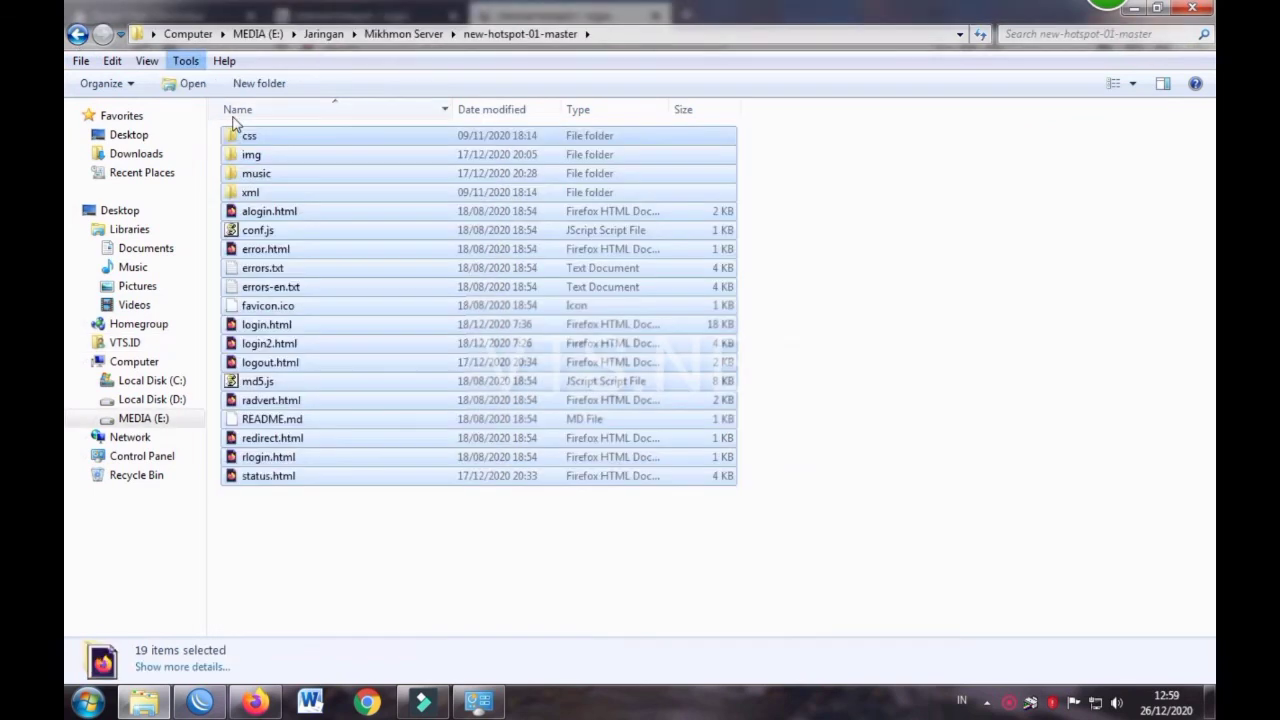
{"action": "left_click_drag", "start_coordinate": [246, 135], "coordinate": [540, 308]}
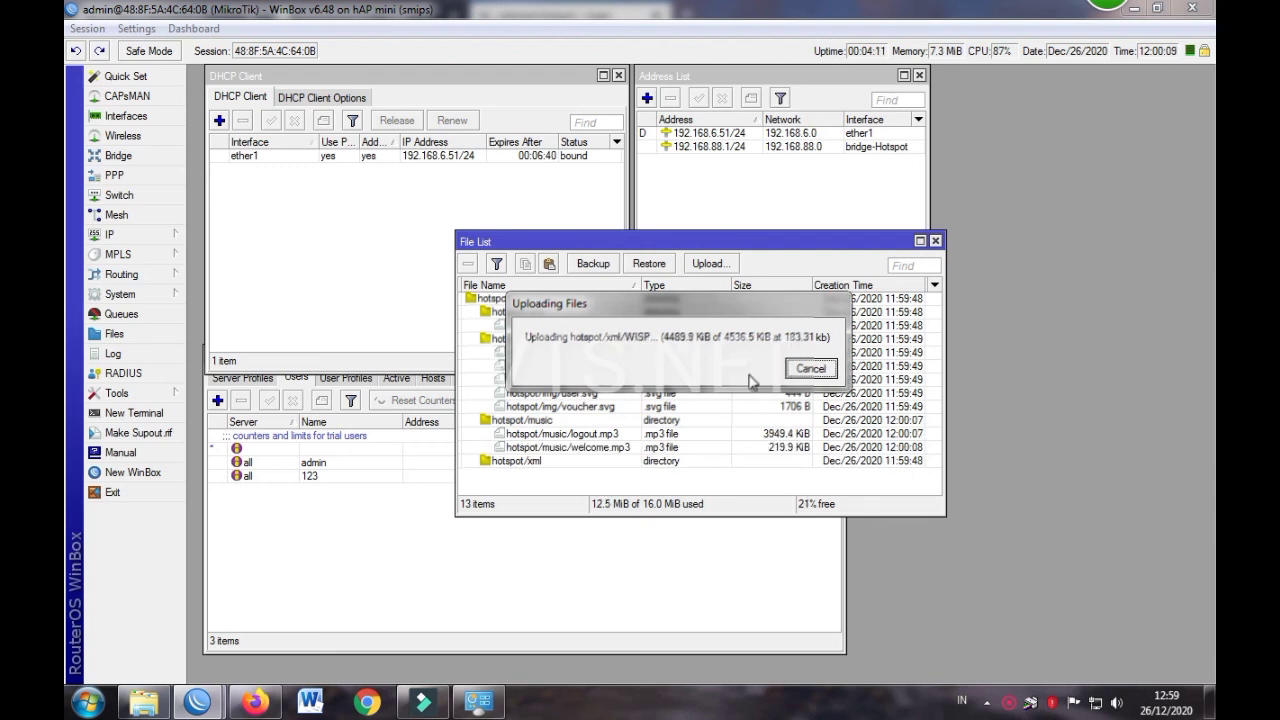
Confirm errors-en.txt and the template files are uploaded, then reload the Firefox login page to show VTS.ID
{"action": "left_click", "coordinate": [618, 396]}
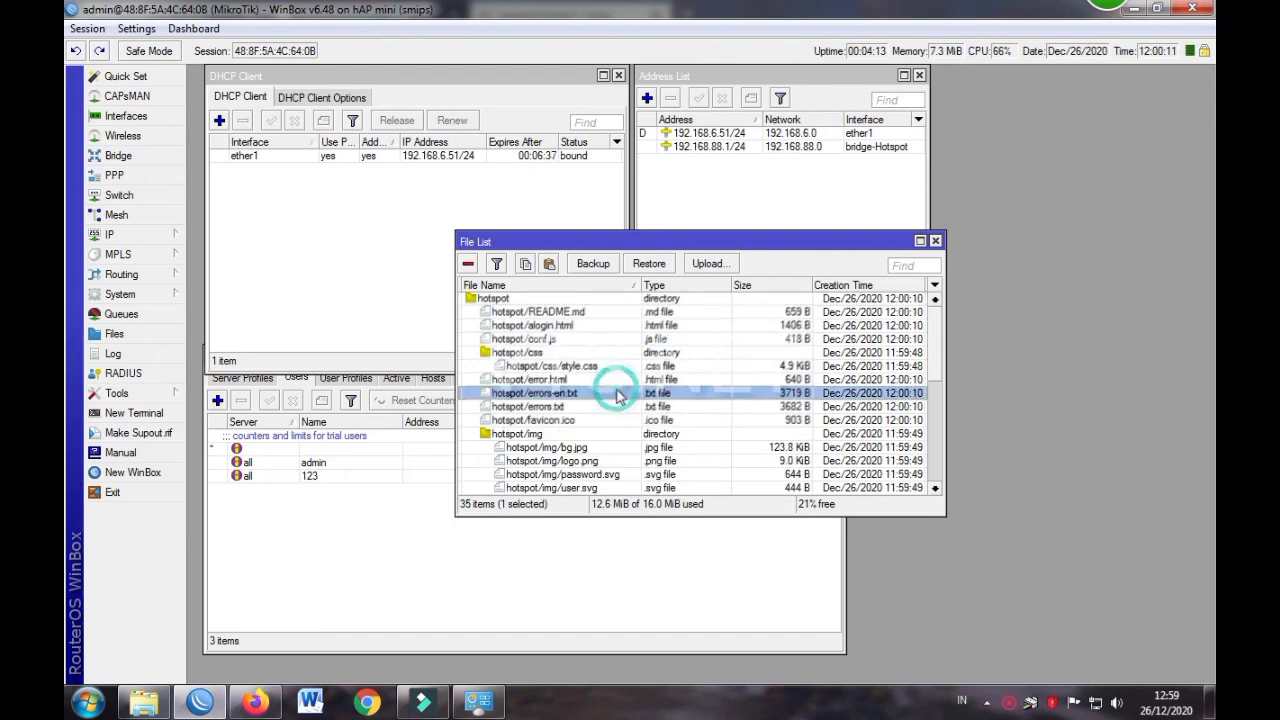
{"action": "scroll", "coordinate": [618, 396], "scroll_direction": "down", "scroll_amount": 3}
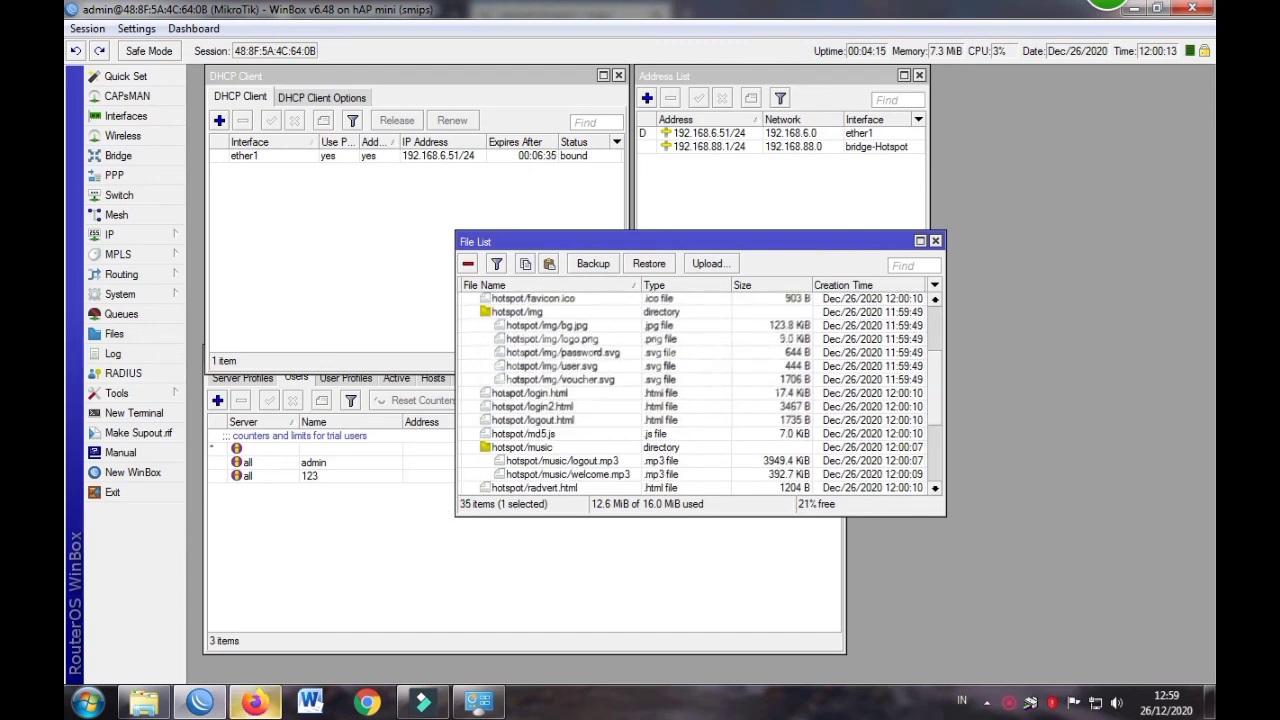
{"action": "left_click", "coordinate": [255, 702]}
{"action": "left_click", "coordinate": [142, 48]}
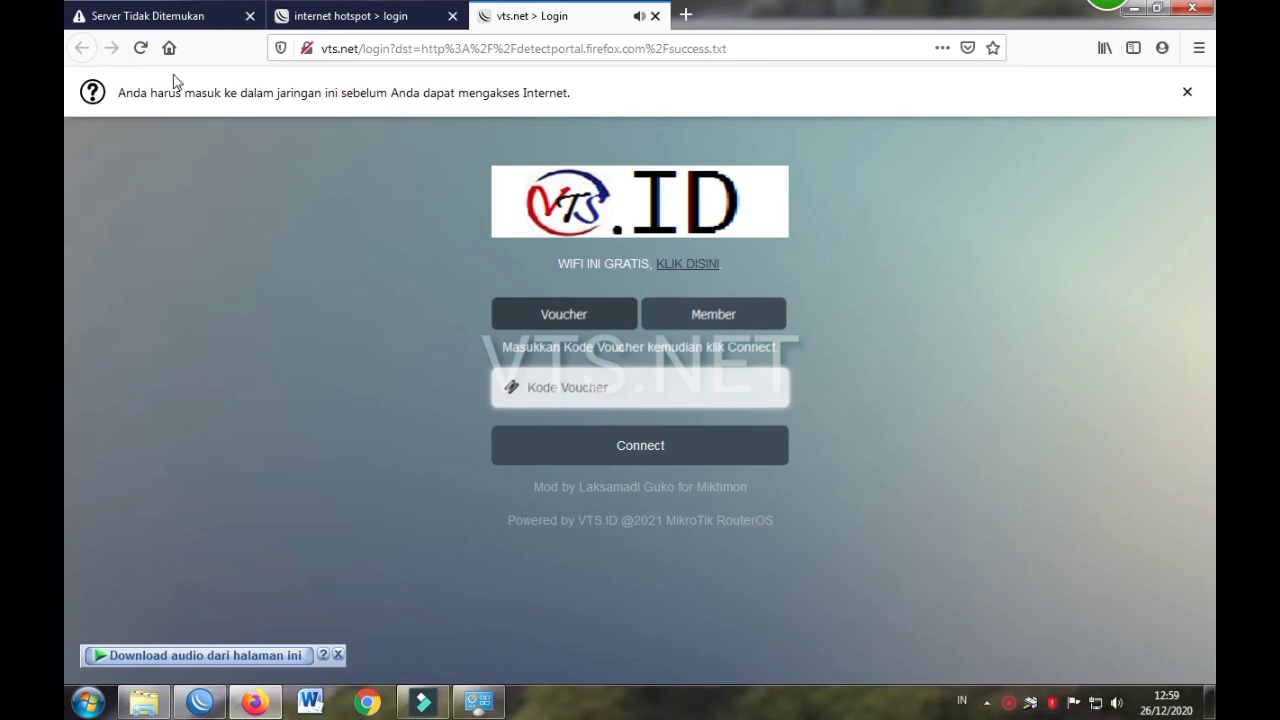
Log in as a free trial user, close the status popup, and load the vts.net/status page
{"action": "left_click", "coordinate": [688, 266]}
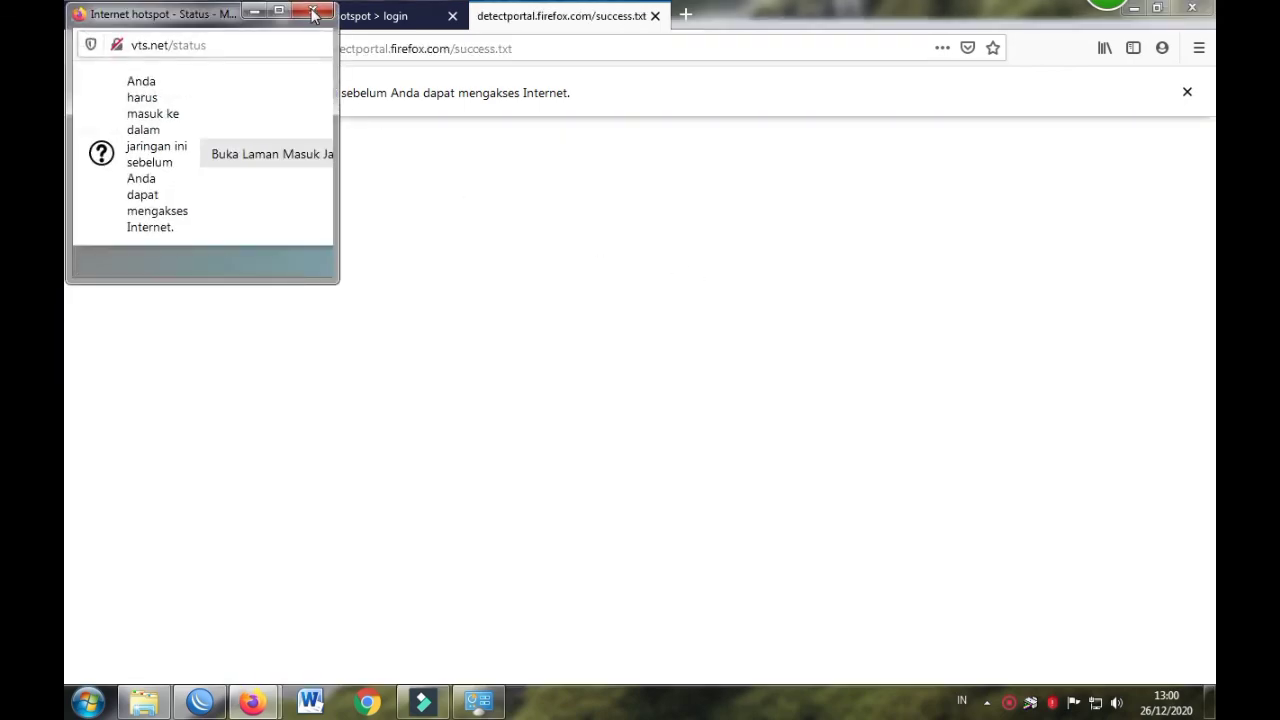
{"action": "left_click", "coordinate": [313, 14]}
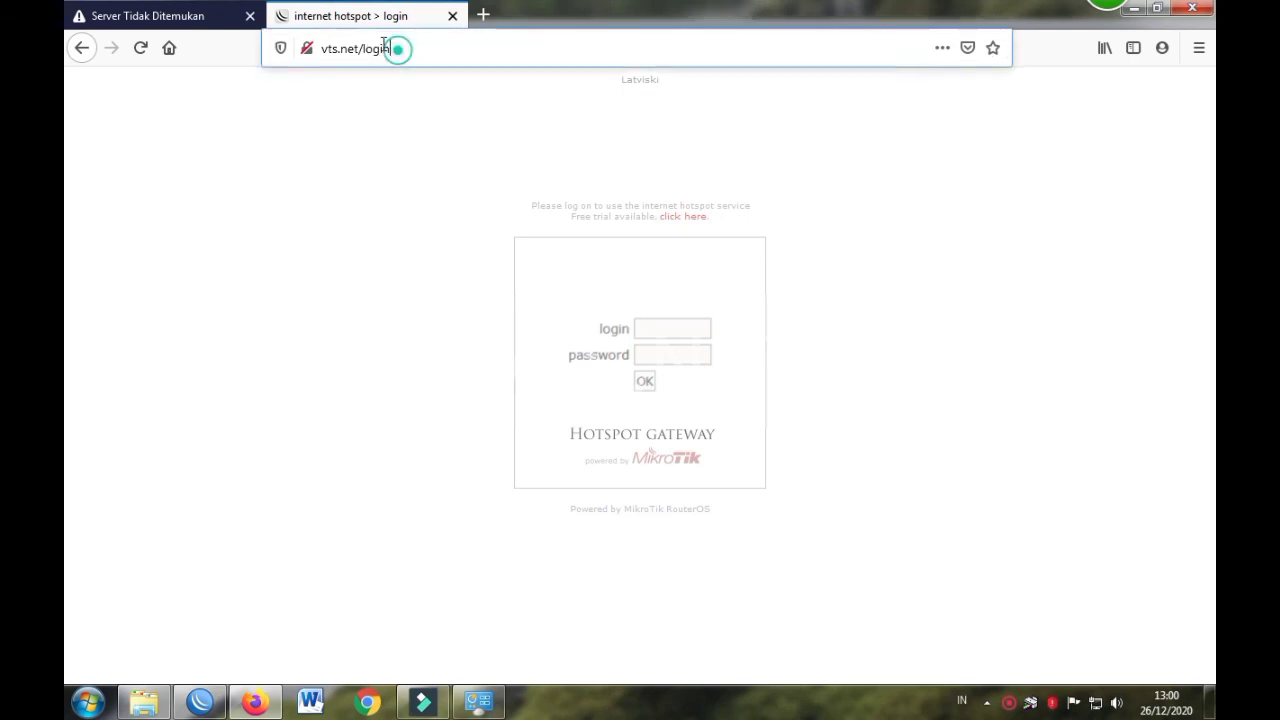
{"action": "left_click_drag", "start_coordinate": [397, 48], "coordinate": [356, 35]}
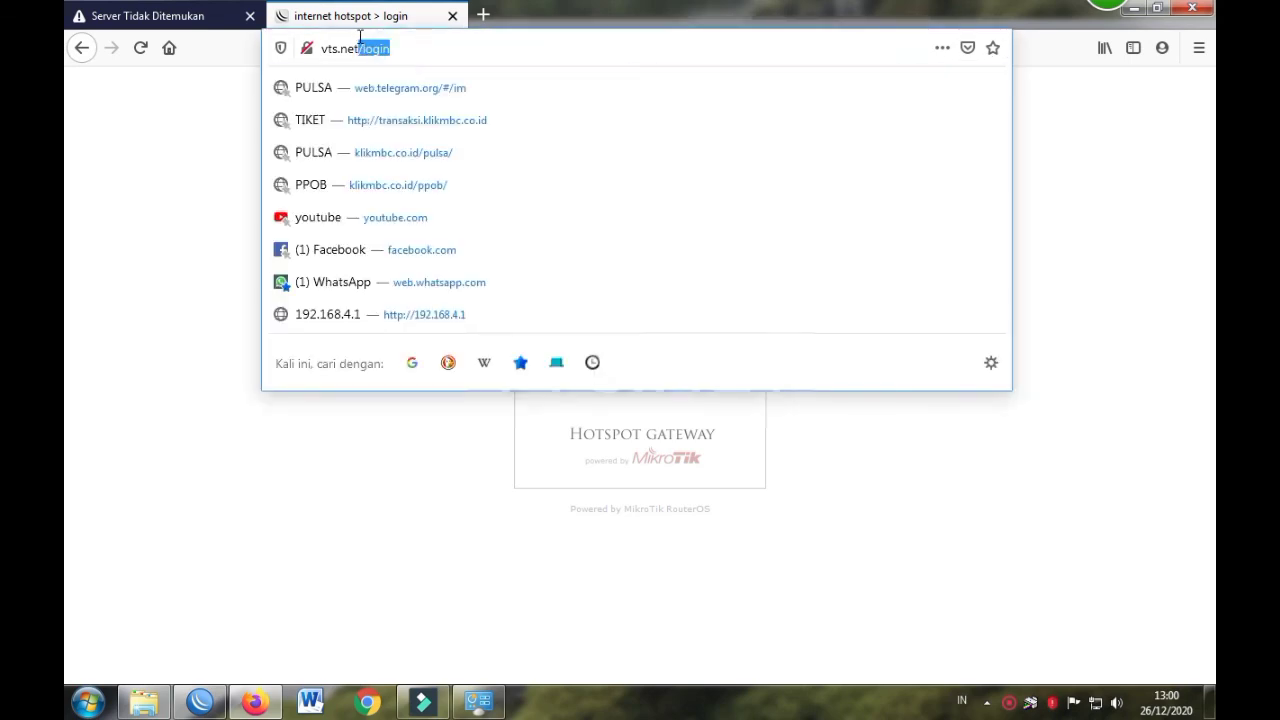
{"action": "key", "text": "BackSpace"}
{"action": "key", "text": "Return"}
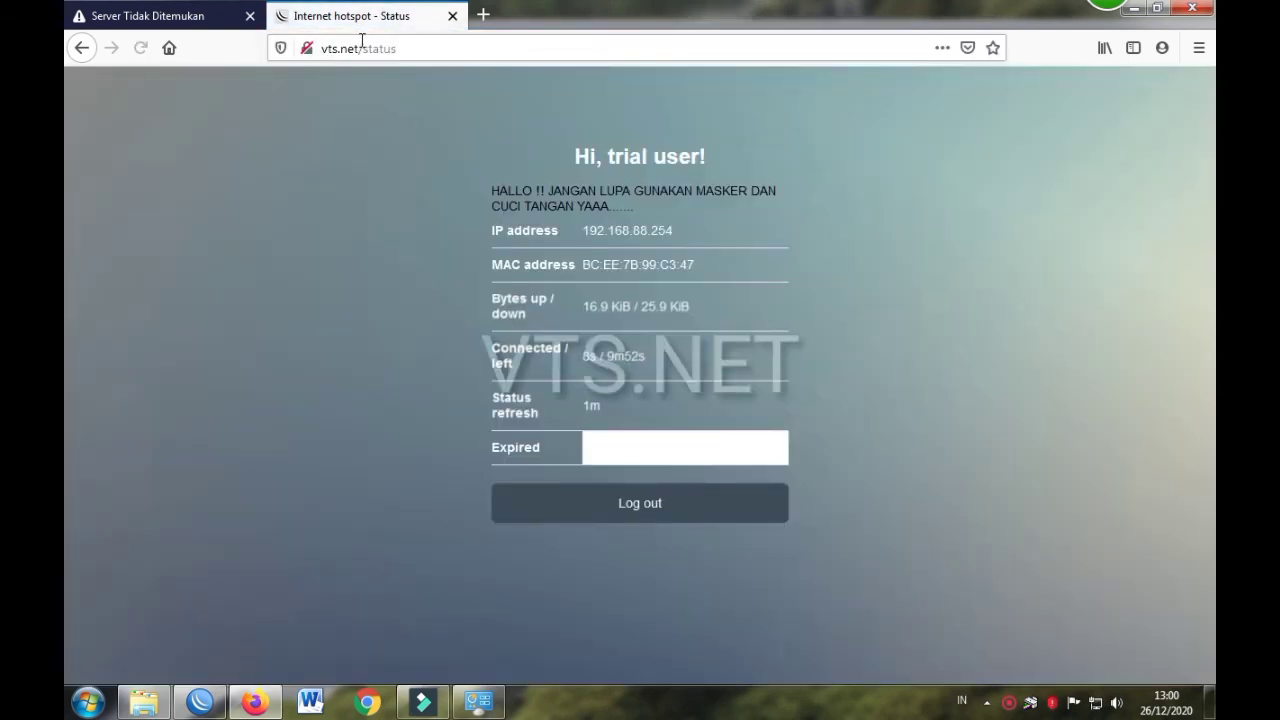
Cycle through log out and log in twice, ending on the trial user's Status page
{"action": "left_click", "coordinate": [614, 511]}
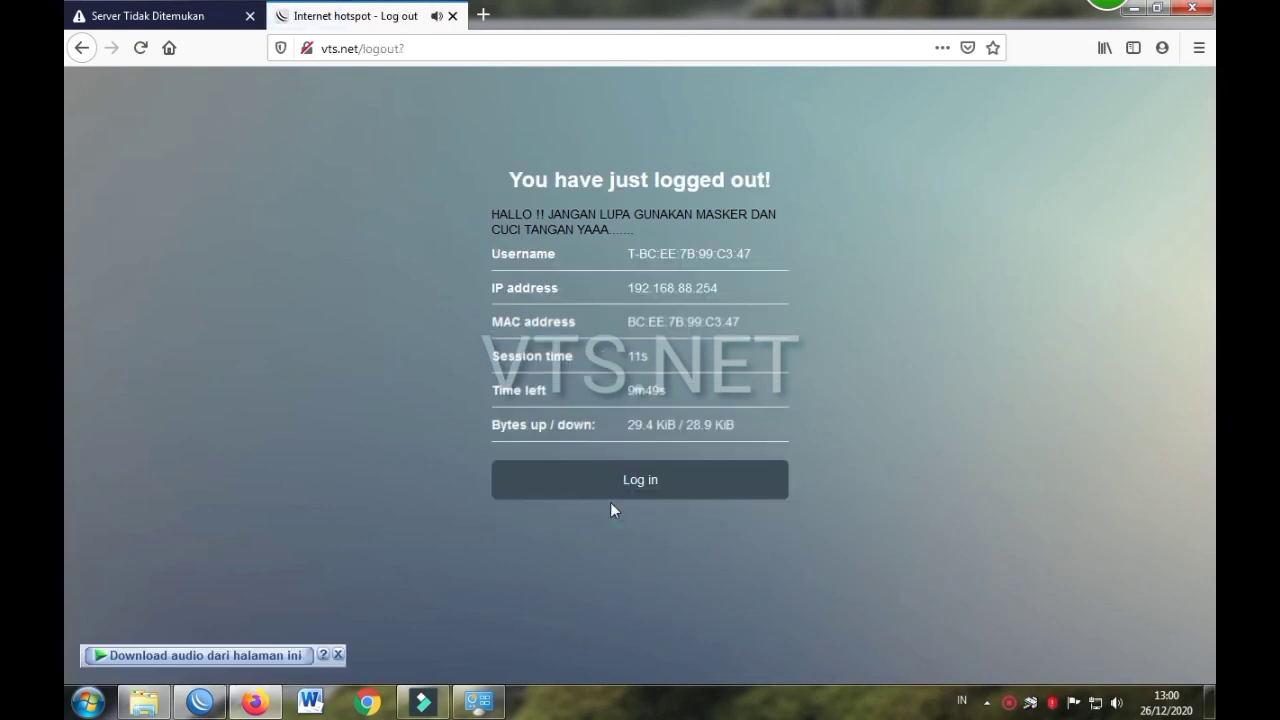
{"action": "left_click", "coordinate": [618, 482]}
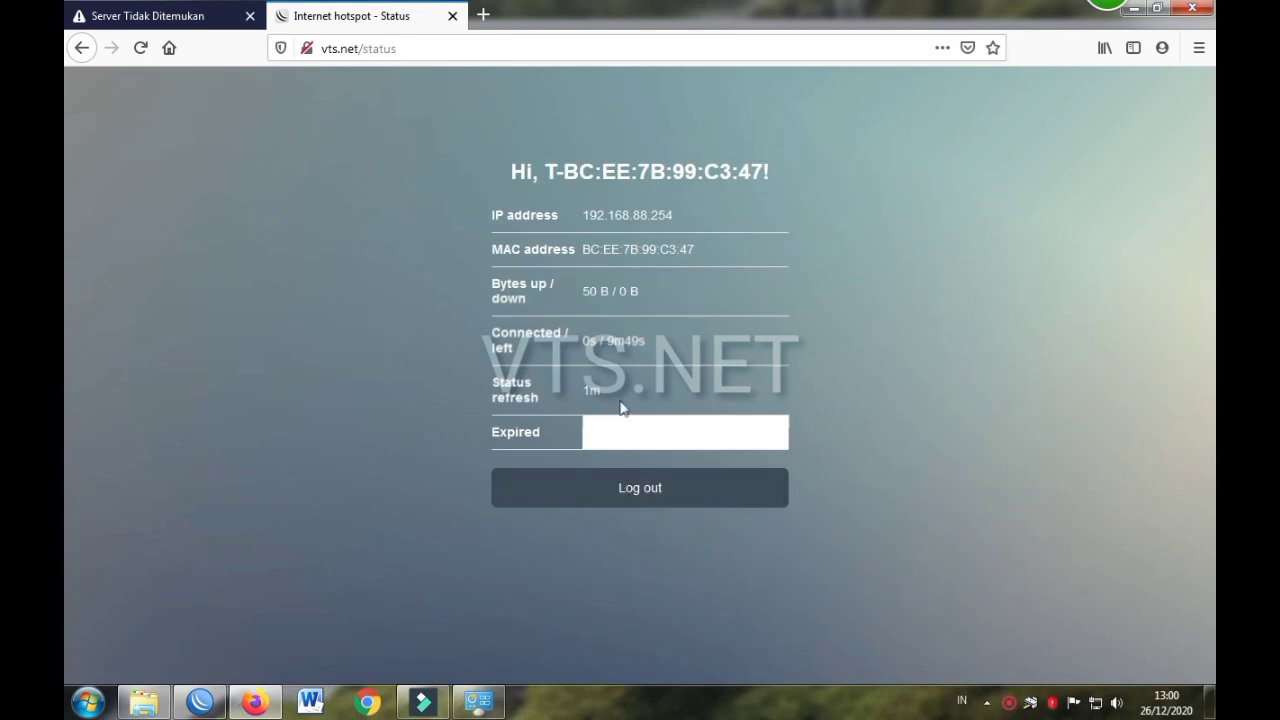
{"action": "left_click", "coordinate": [639, 490]}
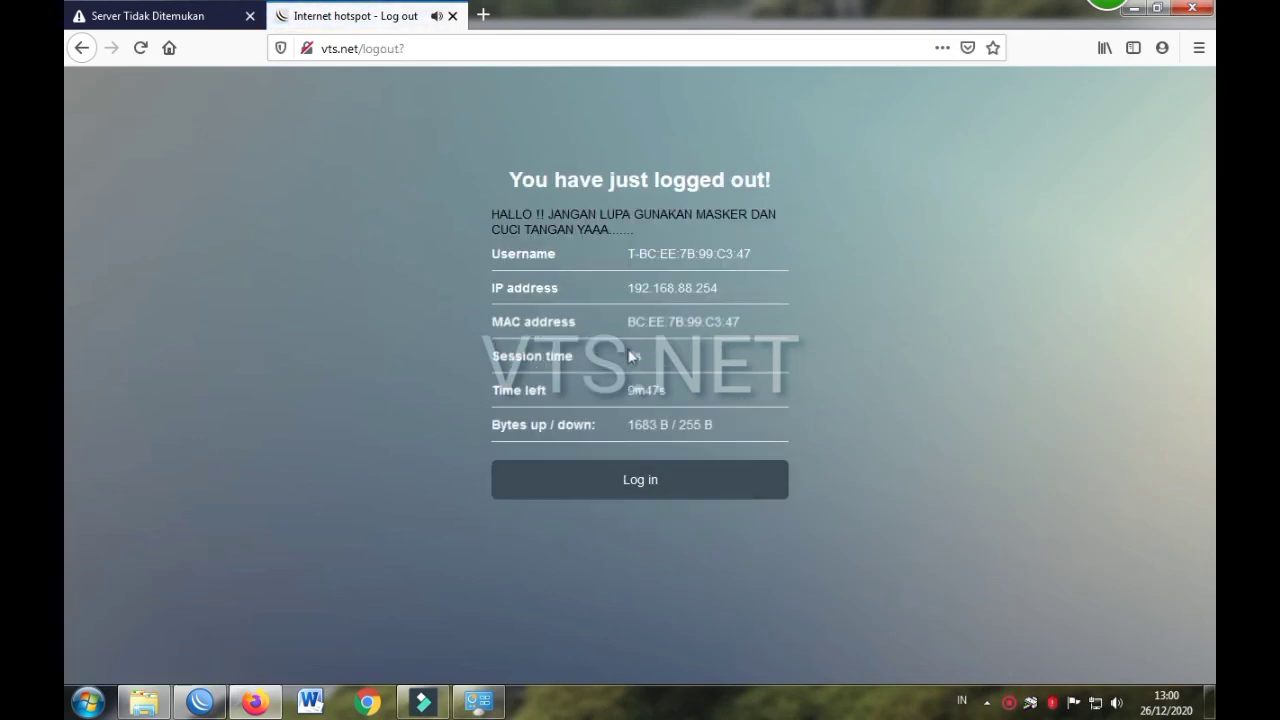
{"action": "left_click", "coordinate": [648, 491]}
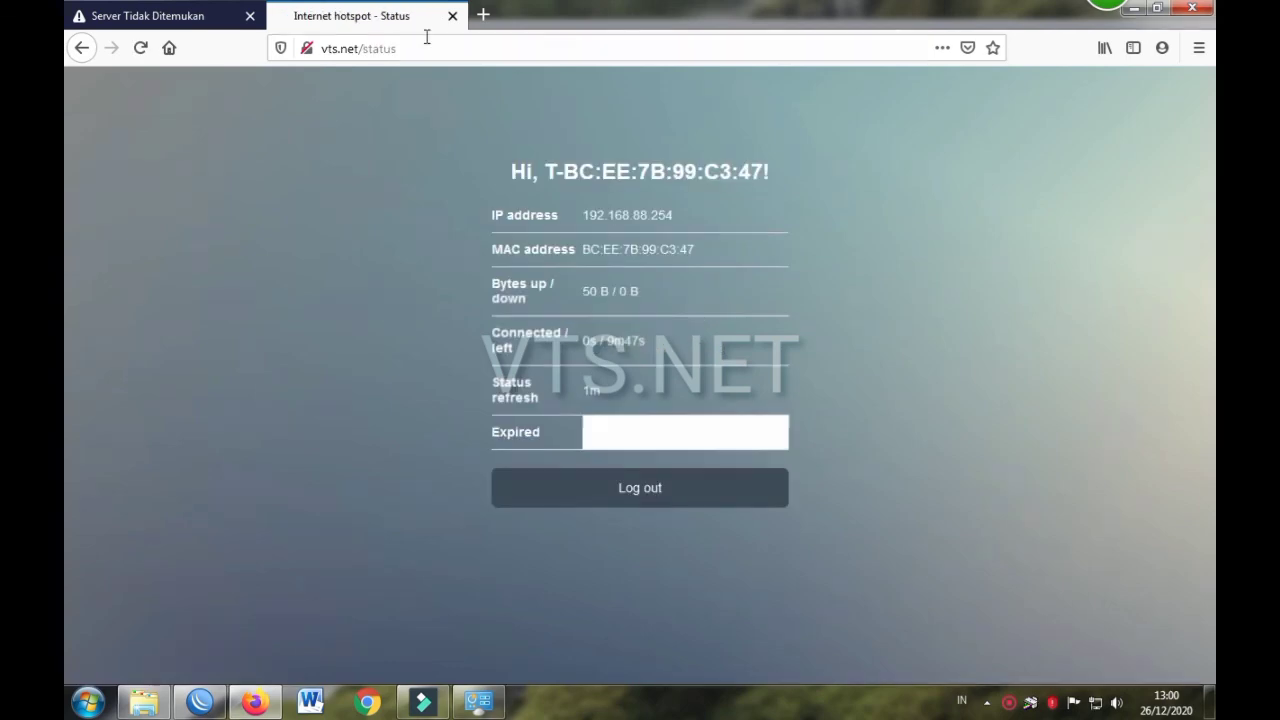